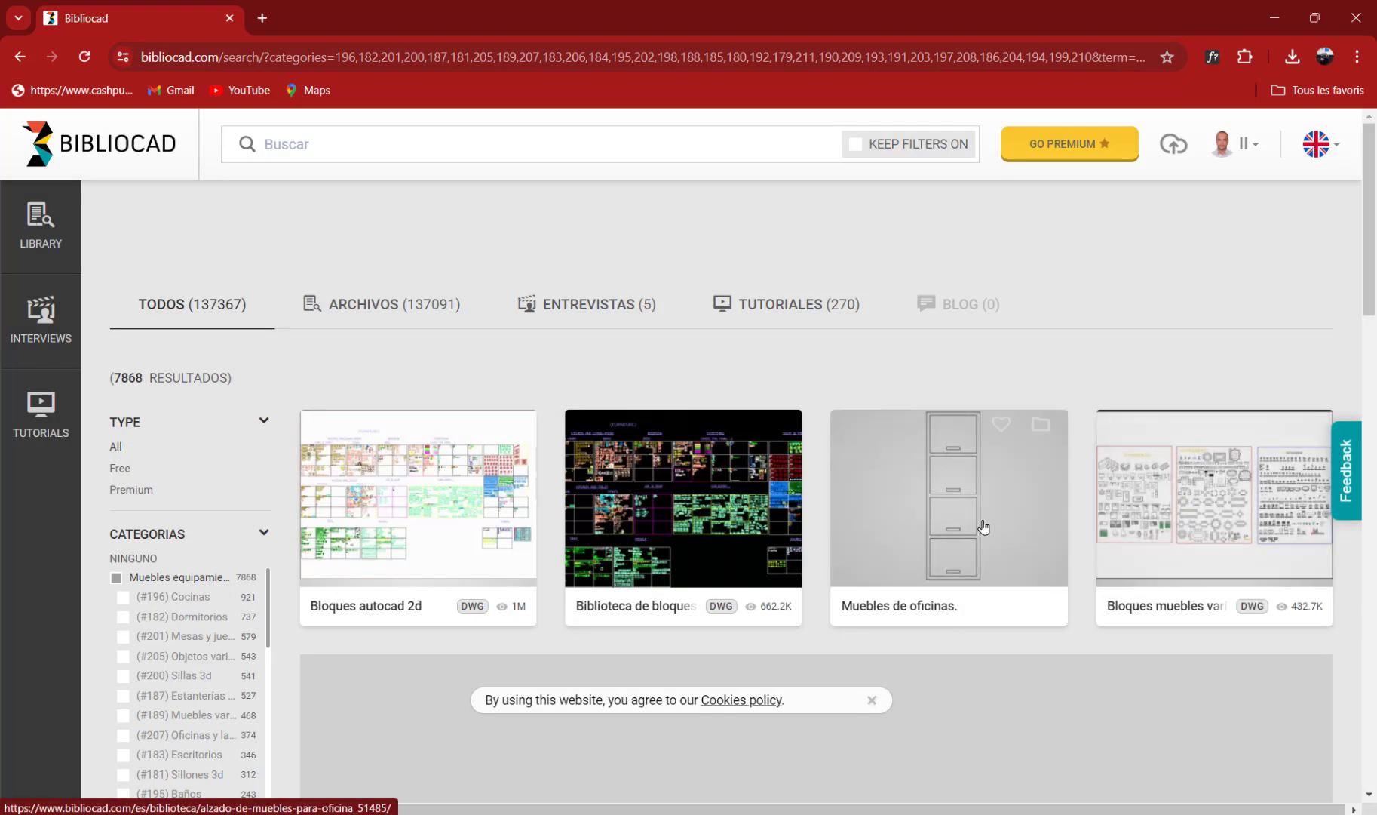
- Browse the furniture category's DWG results and load more entries to examine the available block collections
scroll(982, 526, down, 10)
scroll(982, 526, down, 8)
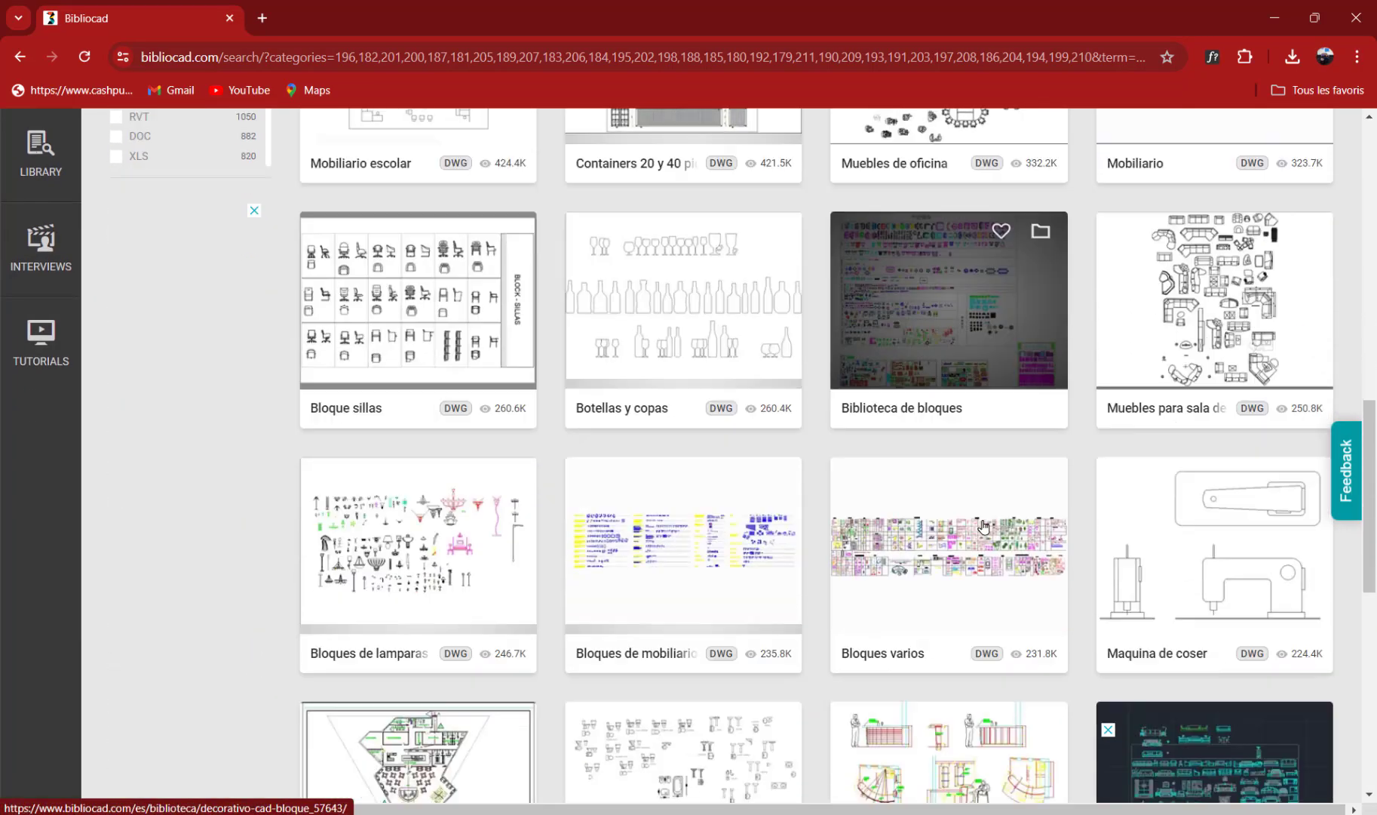
scroll(982, 525, up, 12)
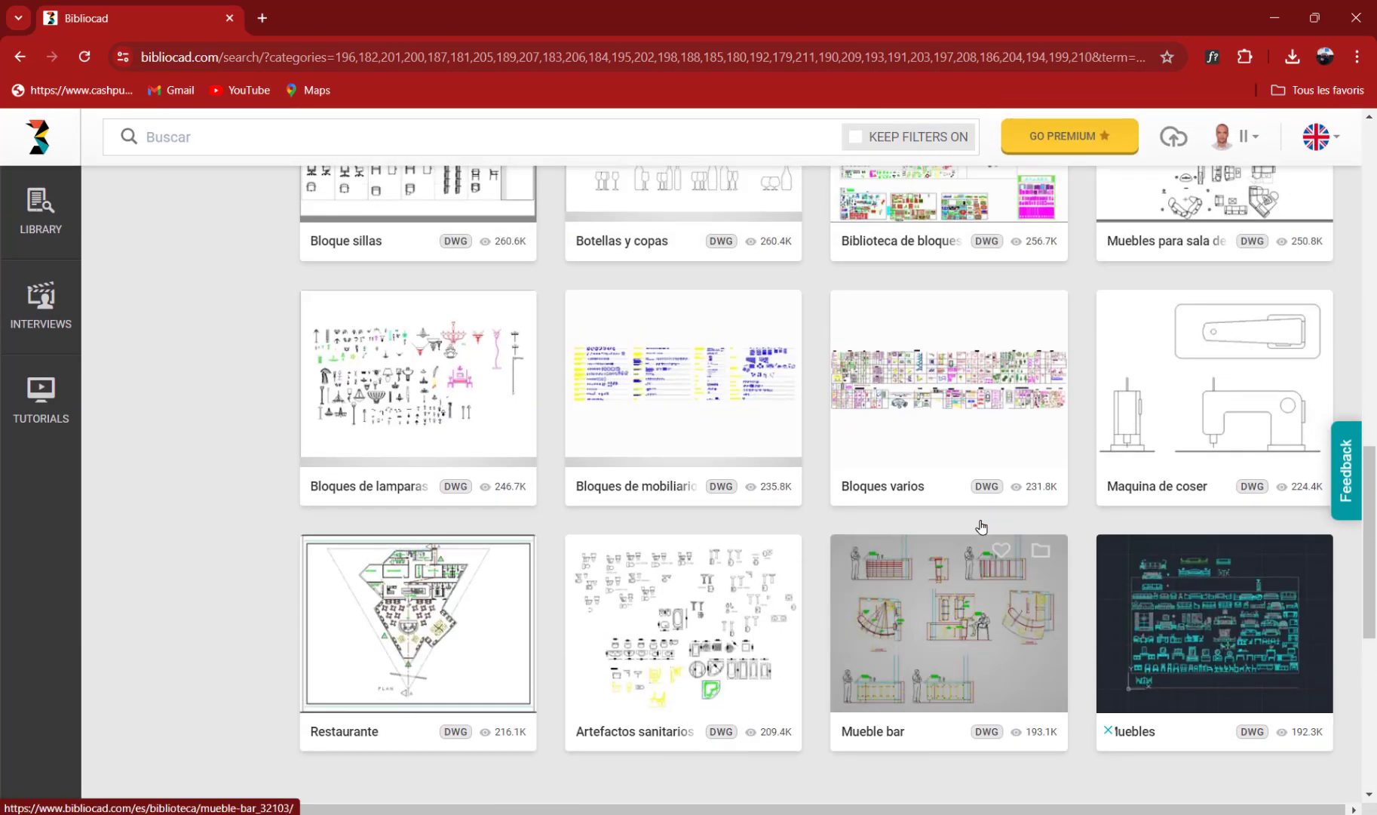
scroll(980, 528, up, 1)
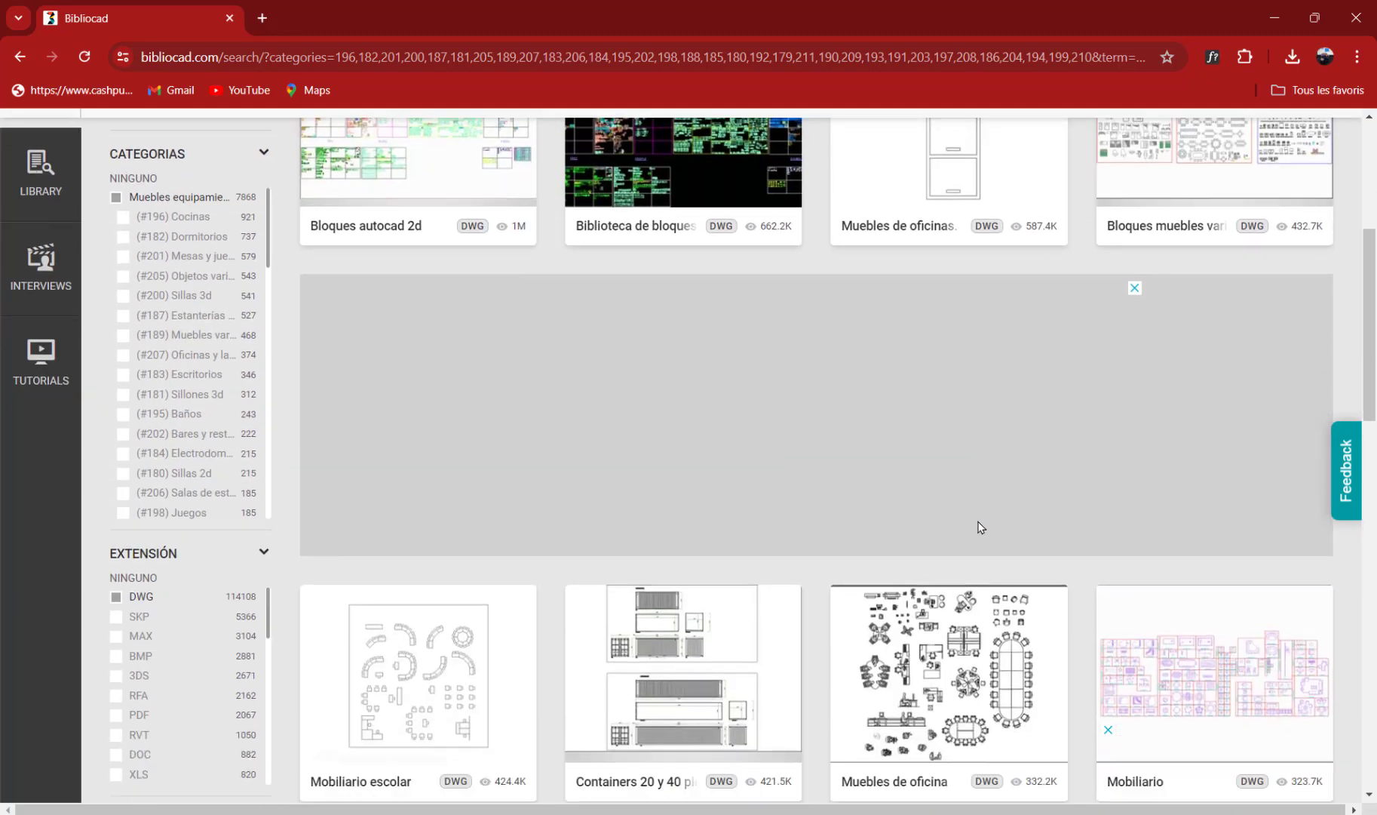
scroll(979, 529, down, 7)
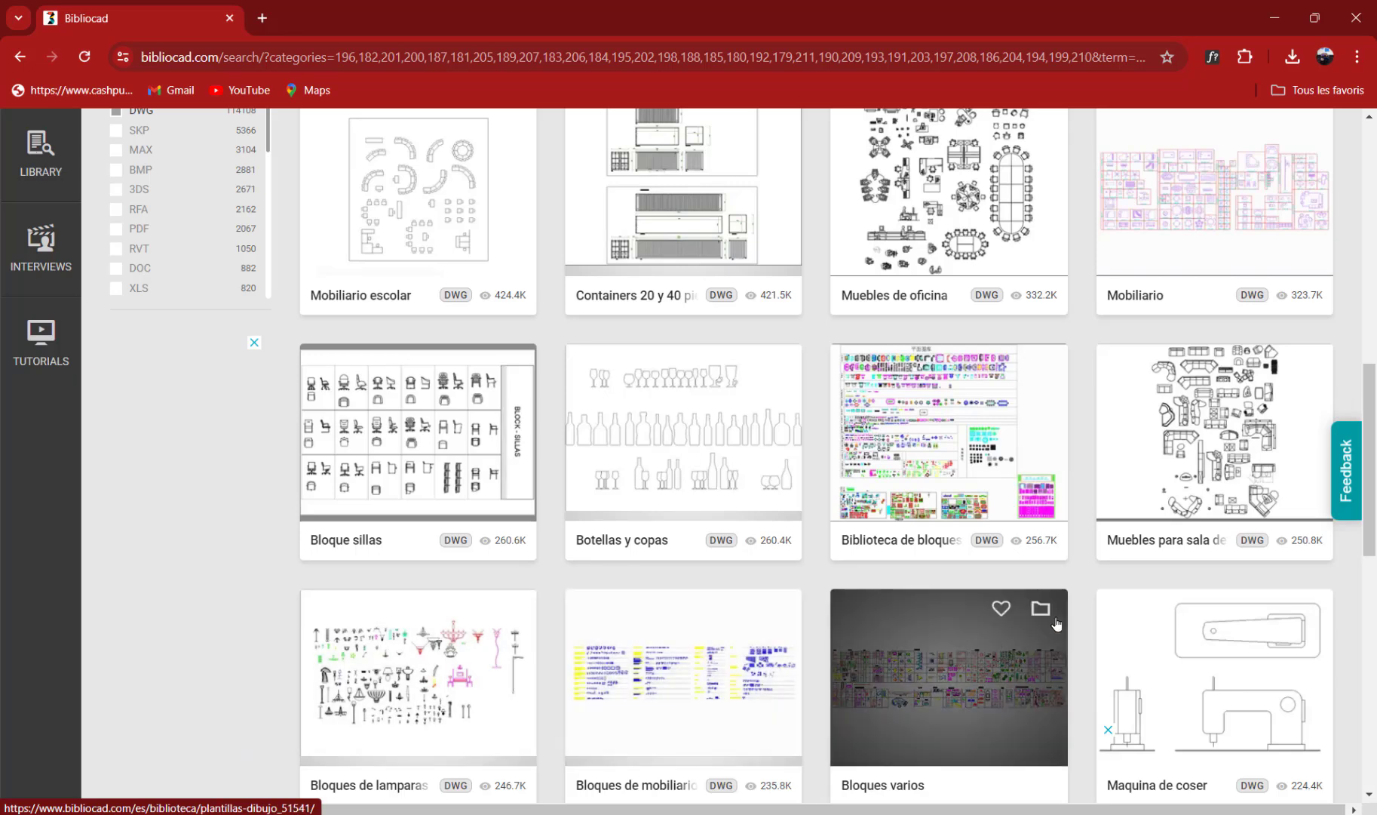
scroll(996, 575, down, 8)
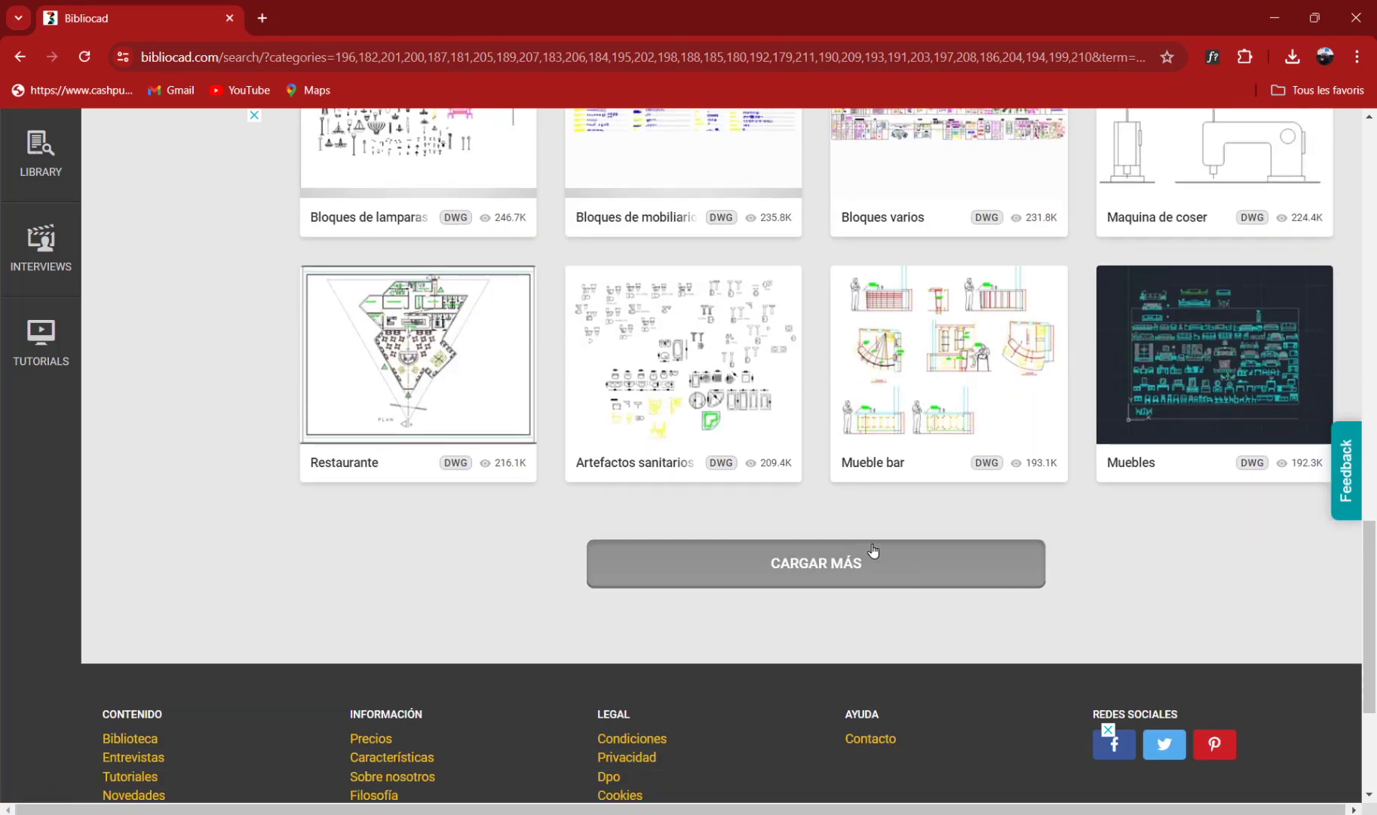
click(873, 550)
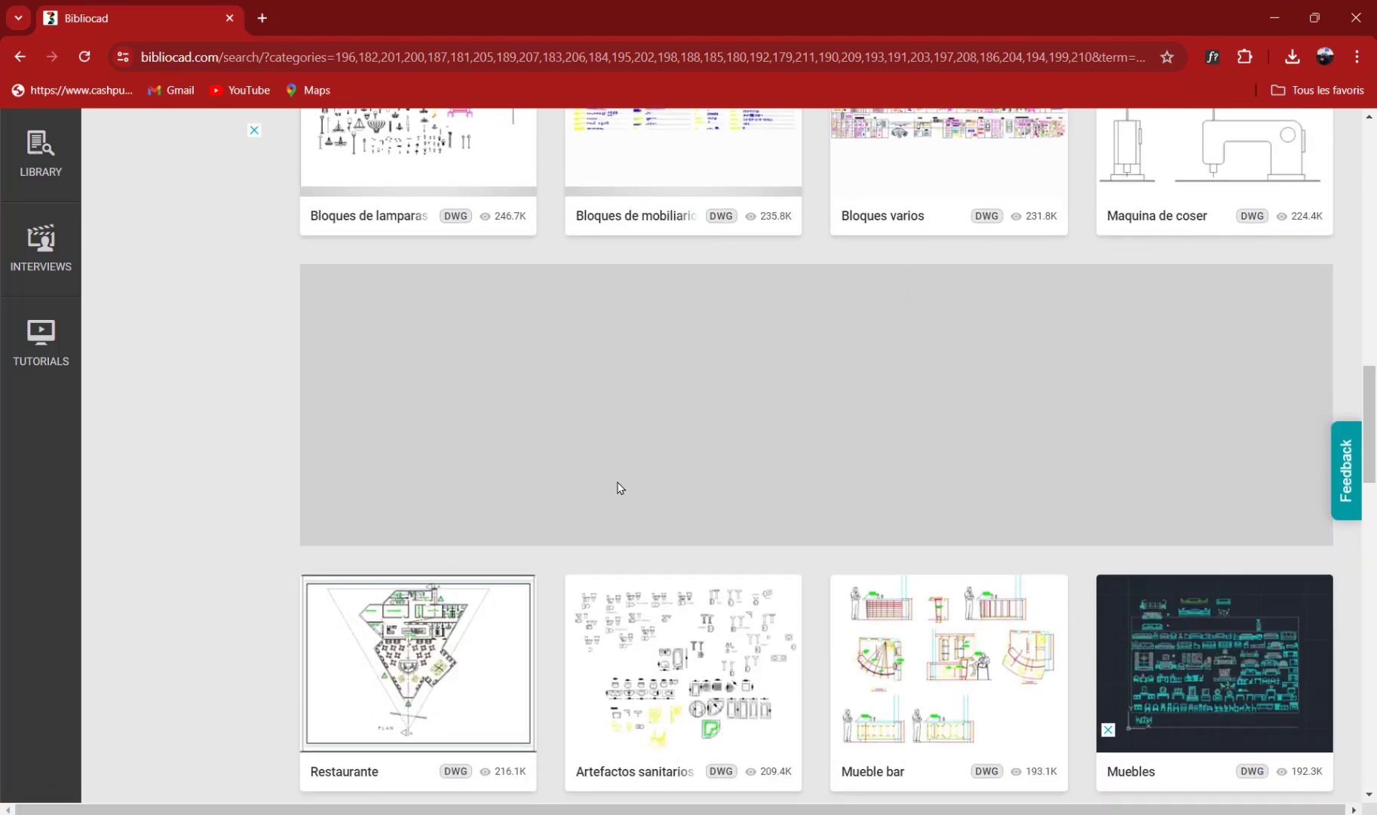
scroll(622, 490, down, 5)
scroll(632, 513, down, 4)
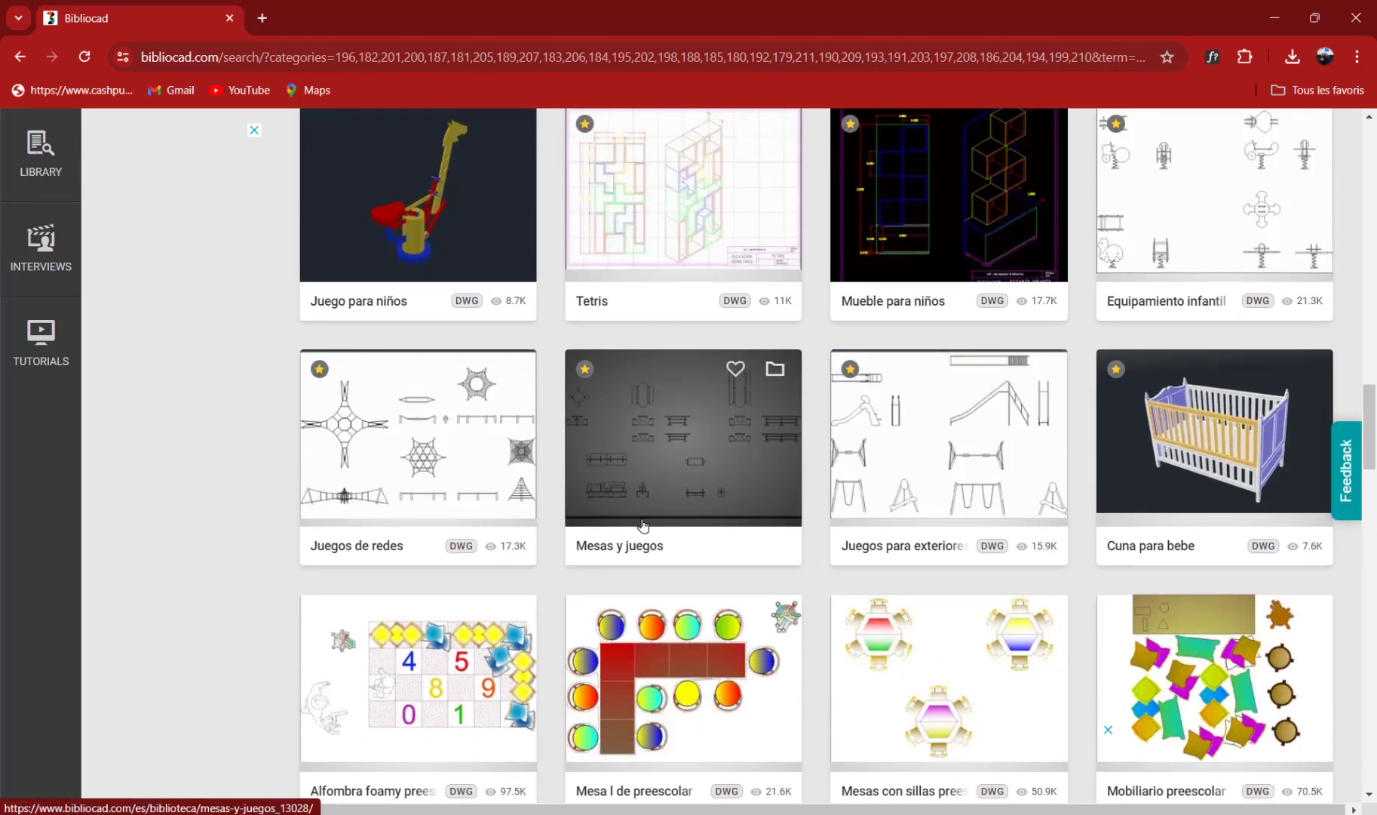
scroll(944, 302, up, 14)
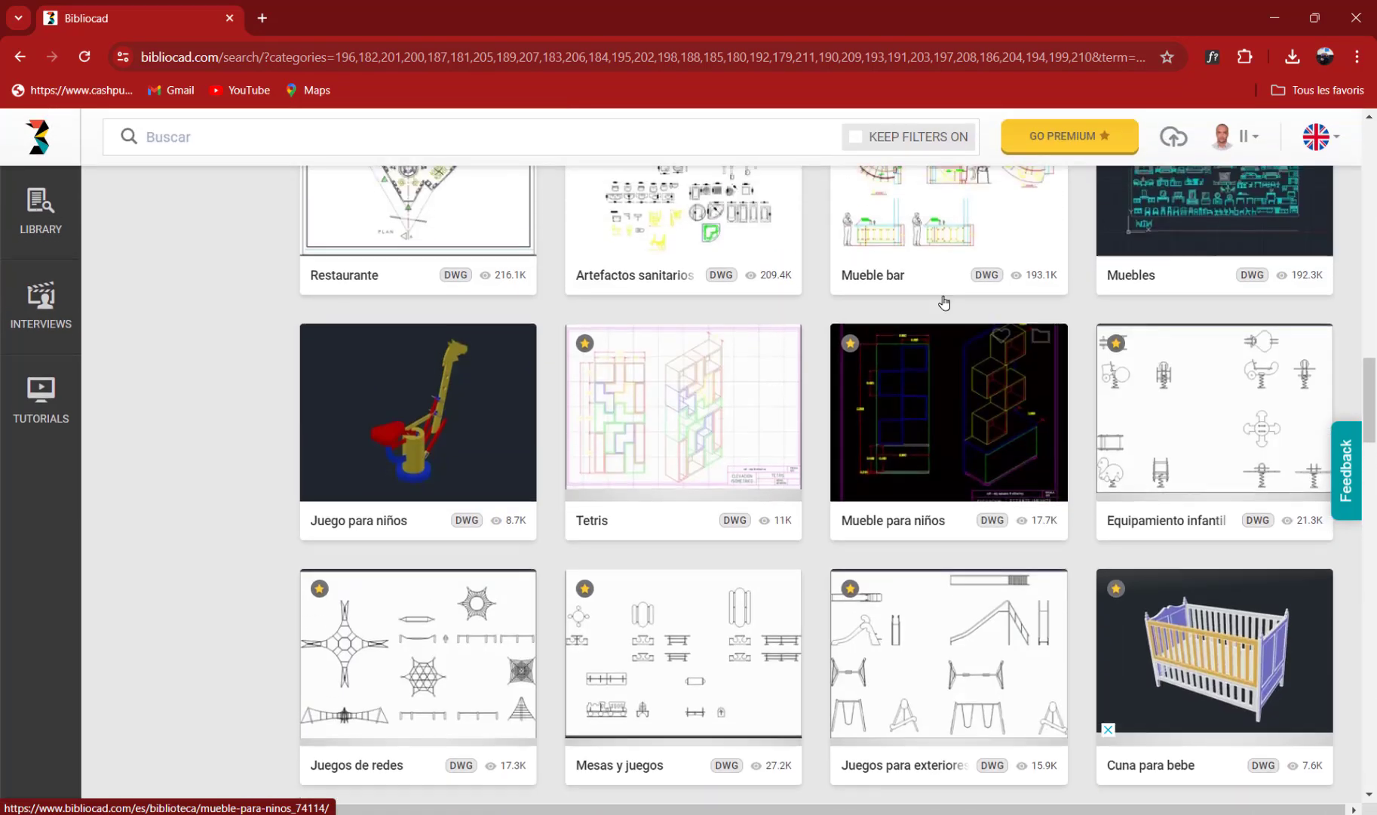
scroll(944, 302, up, 9)
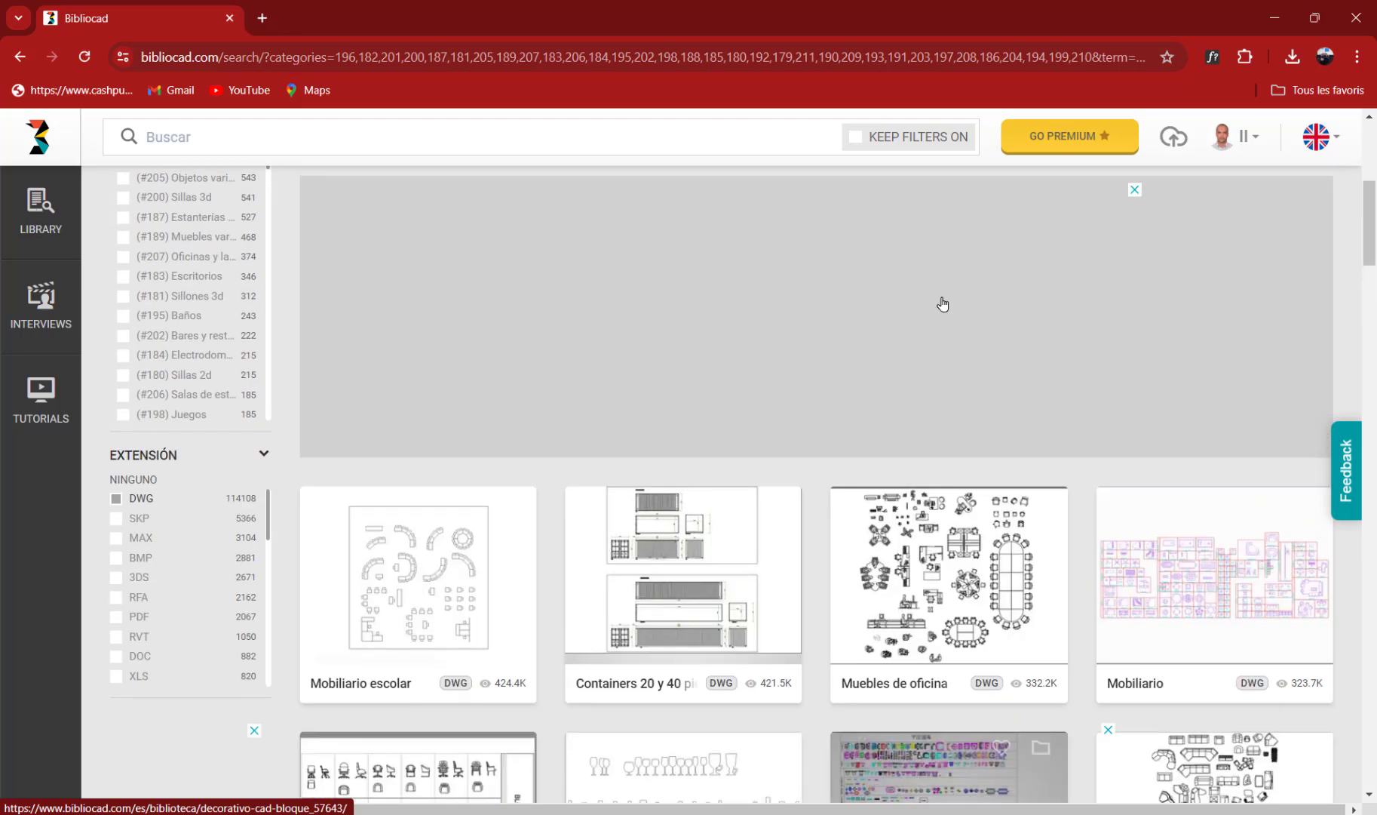
scroll(941, 303, down, 2)
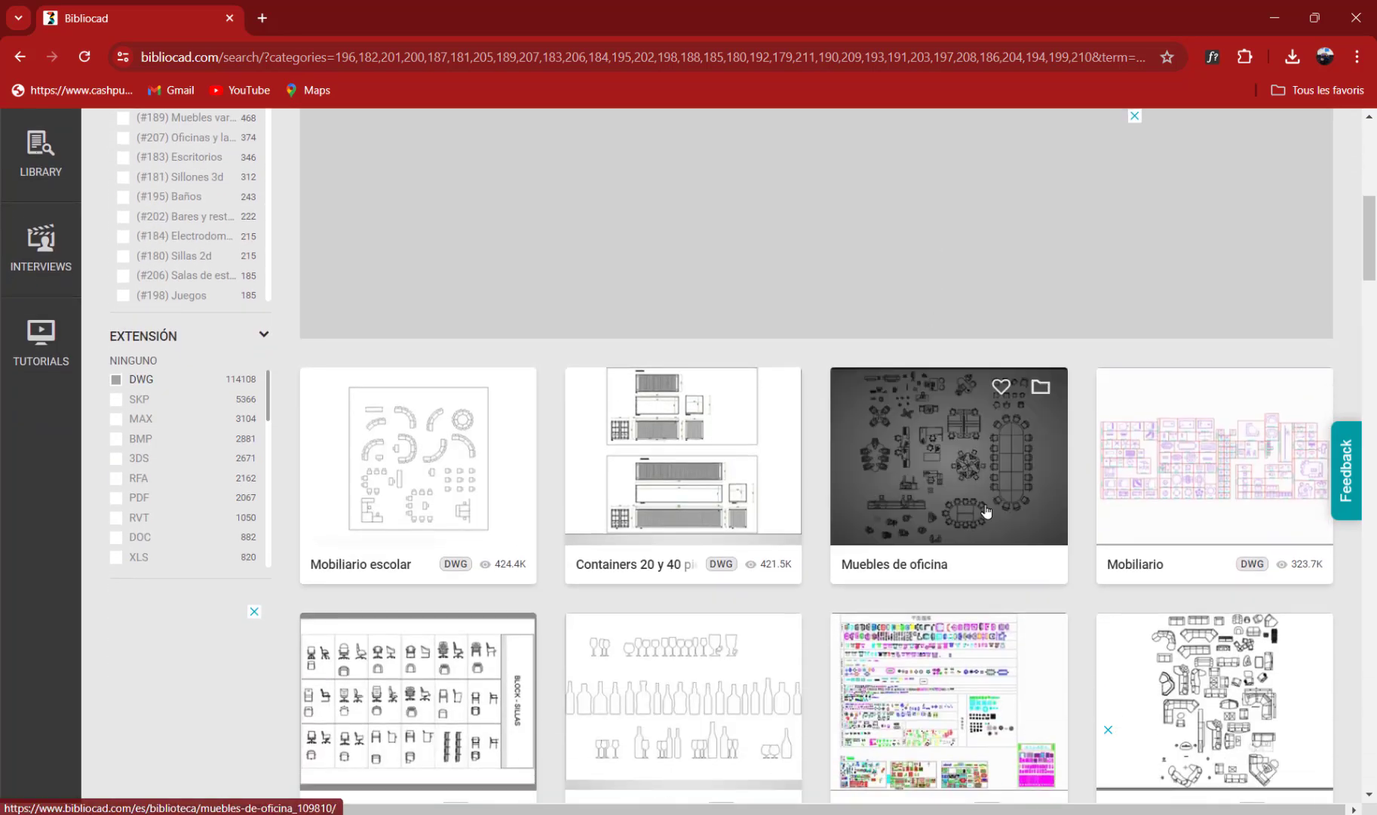
- Preview the Model view of the "Muebles para sala de estar" block collection and download its DWG archive
click(1194, 680)
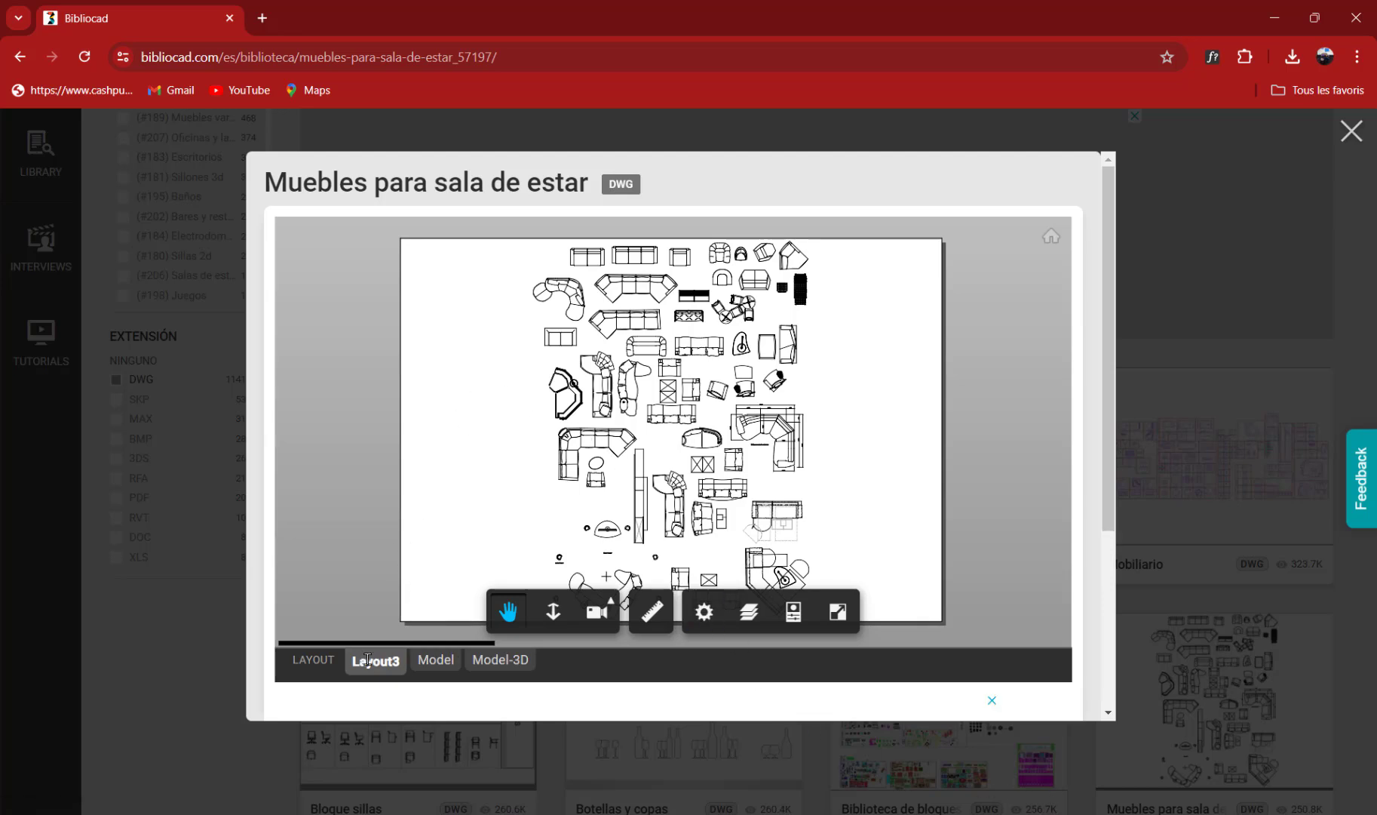
click(436, 661)
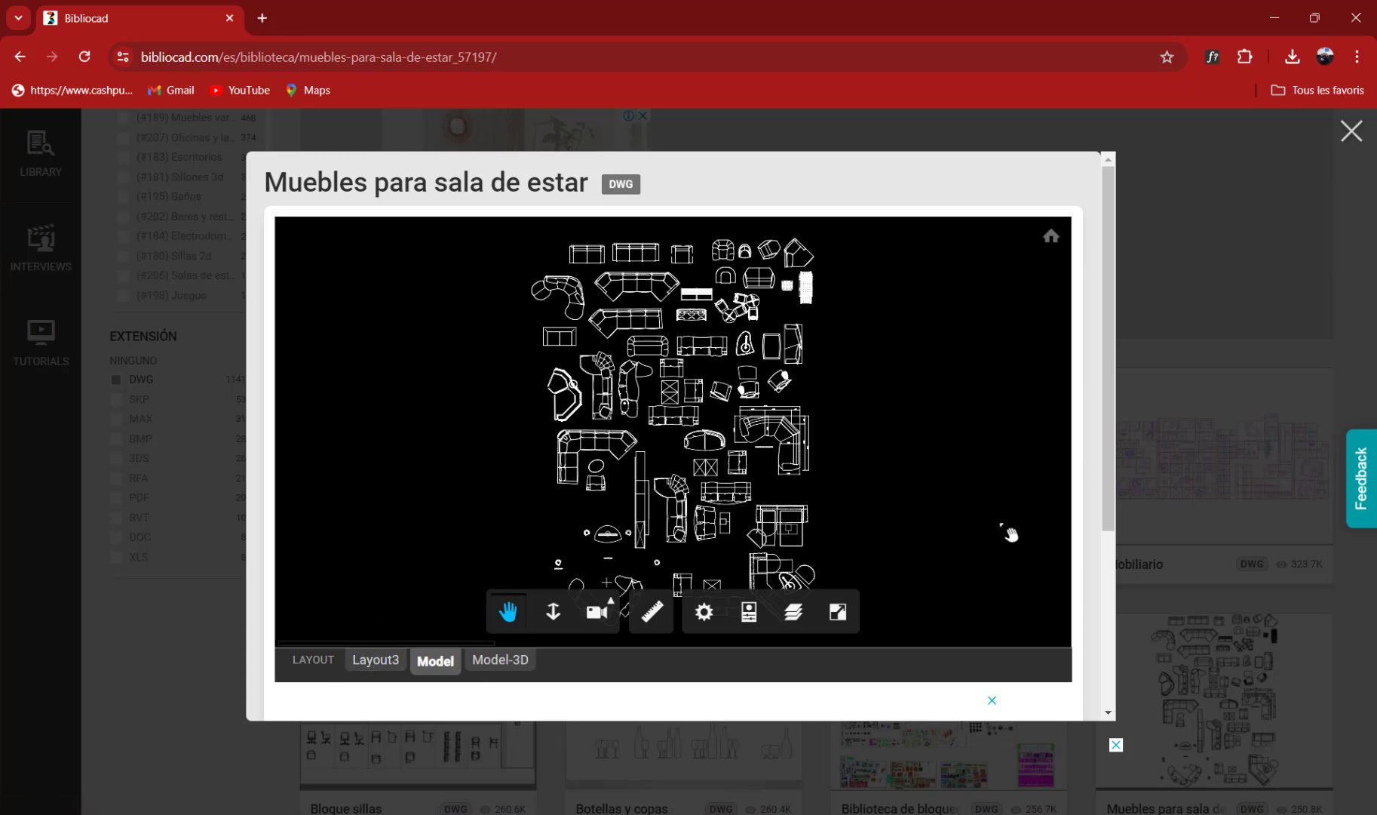
drag(1105, 474, 1105, 615)
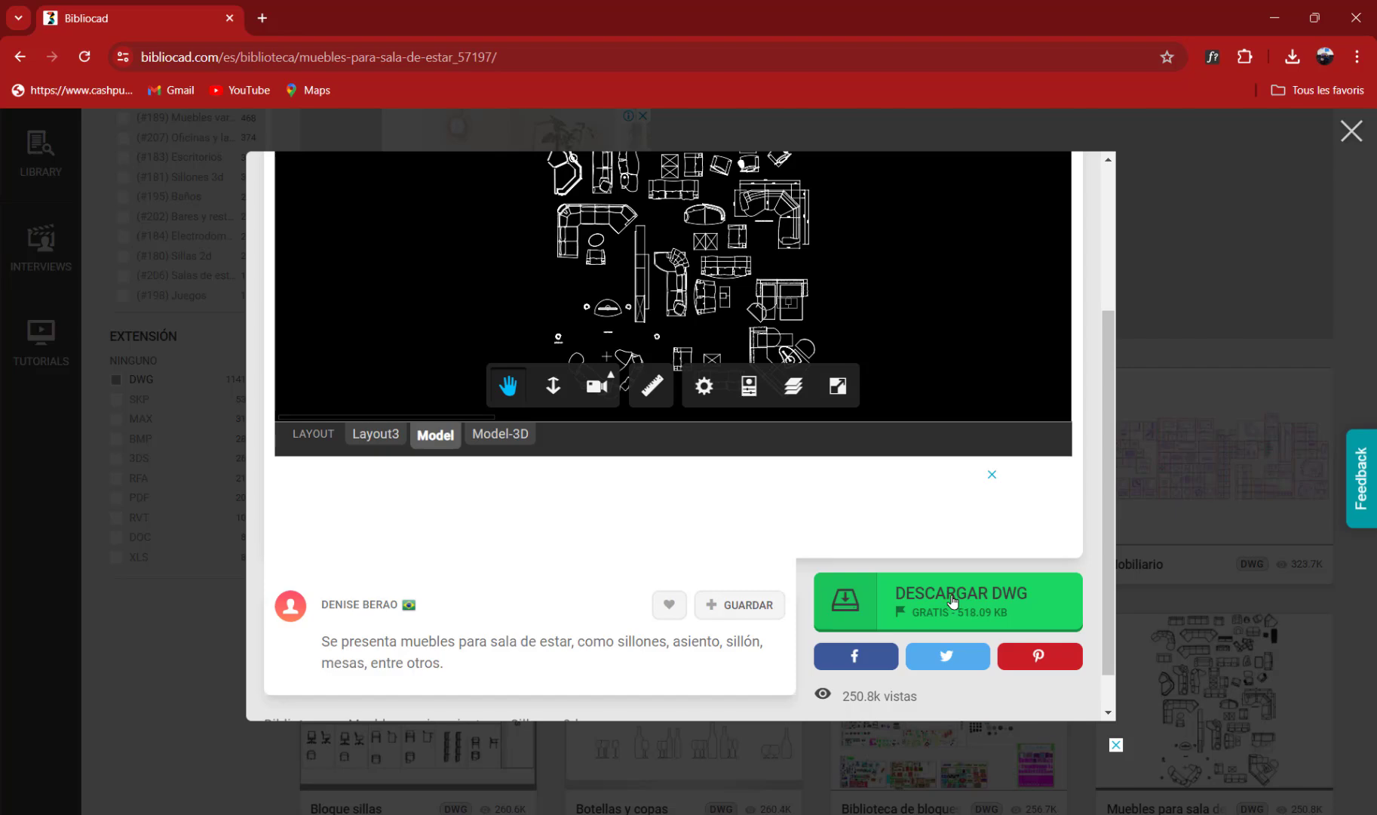
click(952, 600)
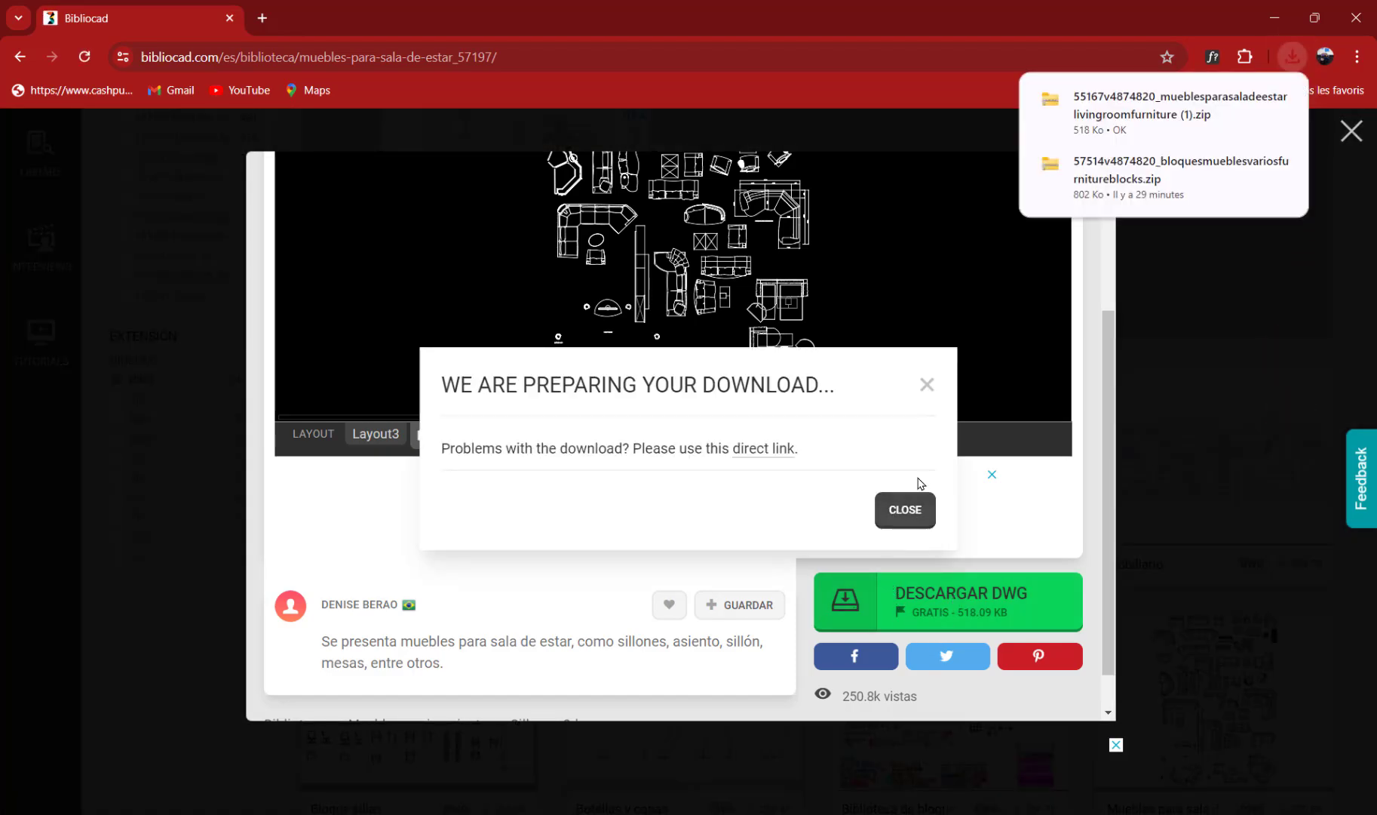
click(932, 391)
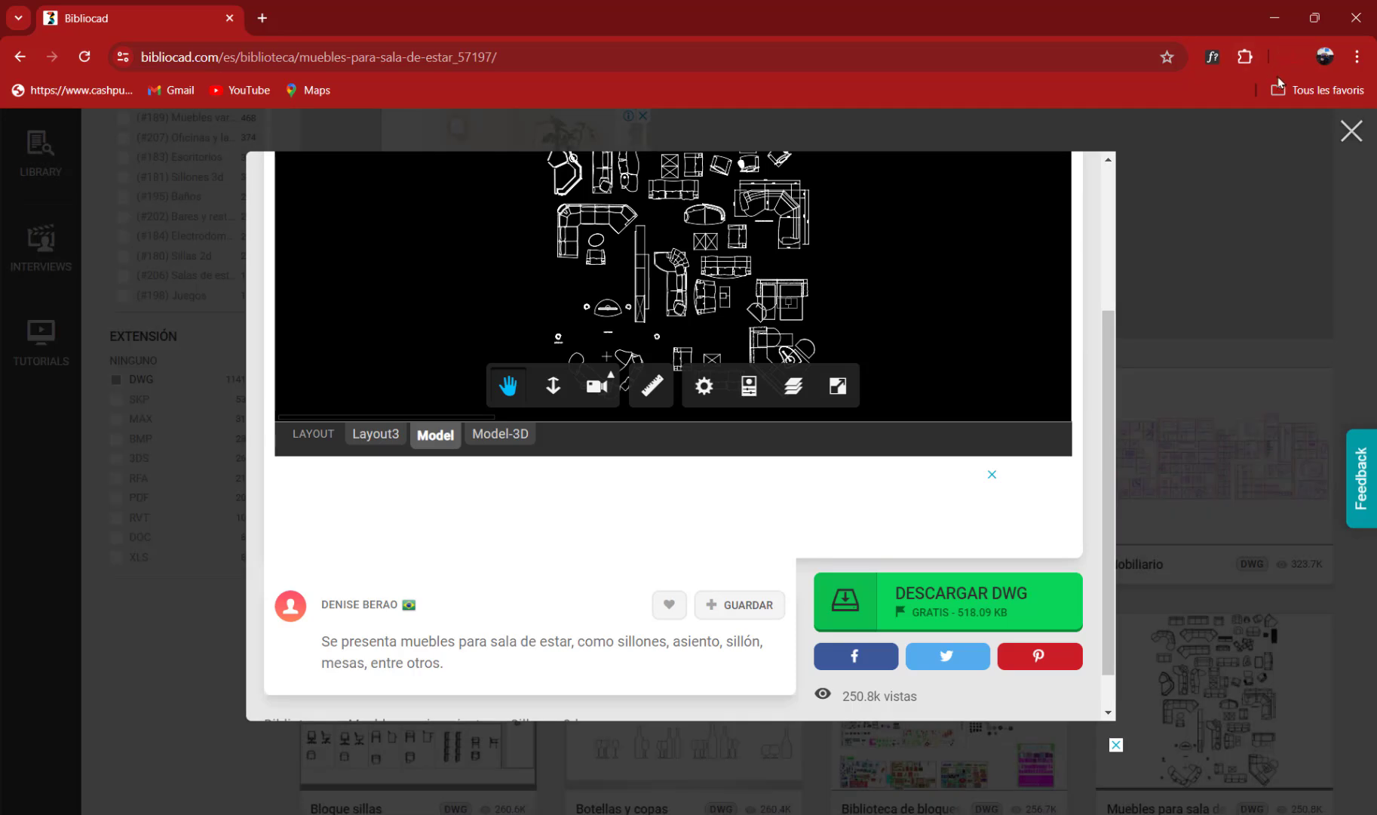
- Show the newly downloaded living room furniture archive in its folder from the recent downloads
click(1280, 93)
click(1276, 92)
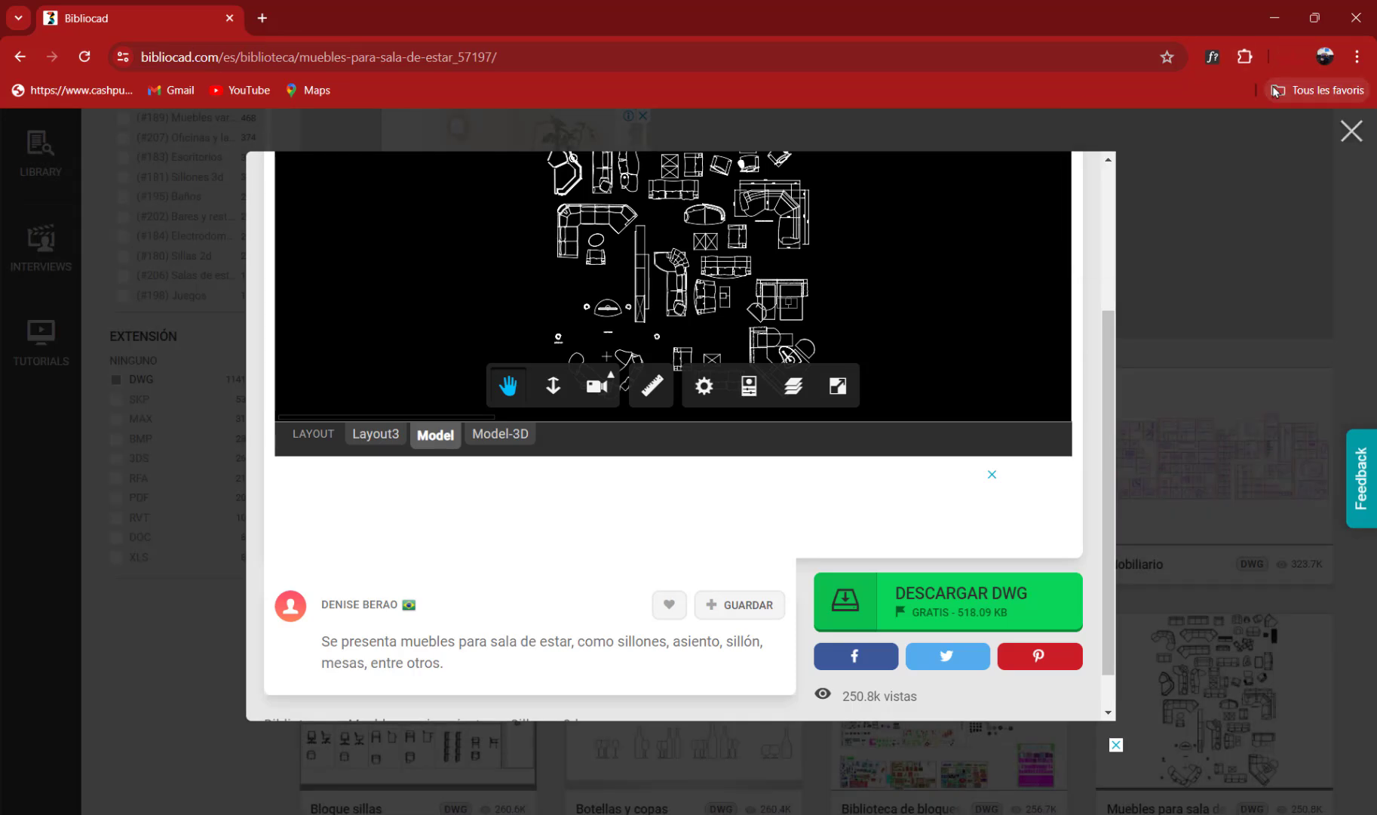
click(1246, 57)
click(1289, 60)
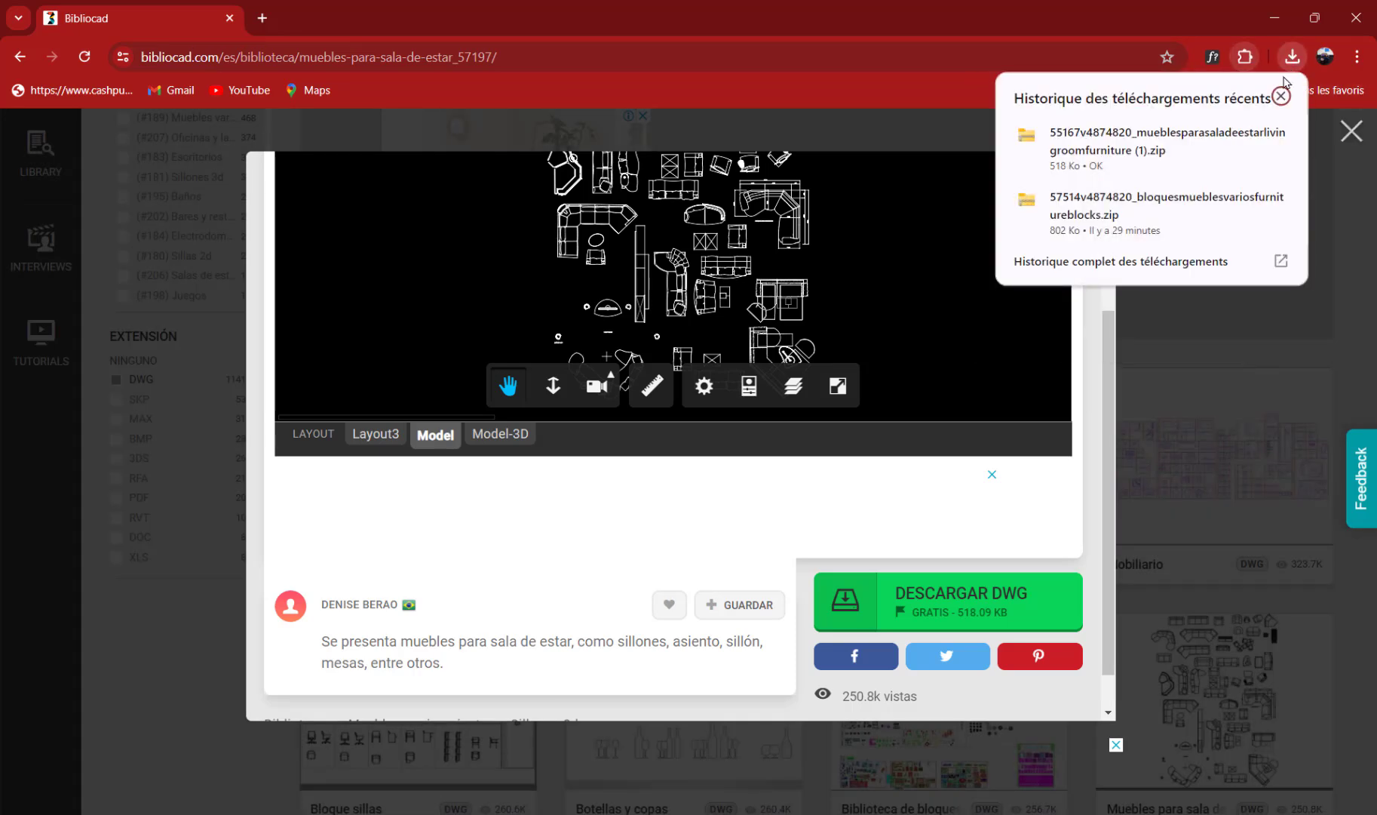
click(1245, 136)
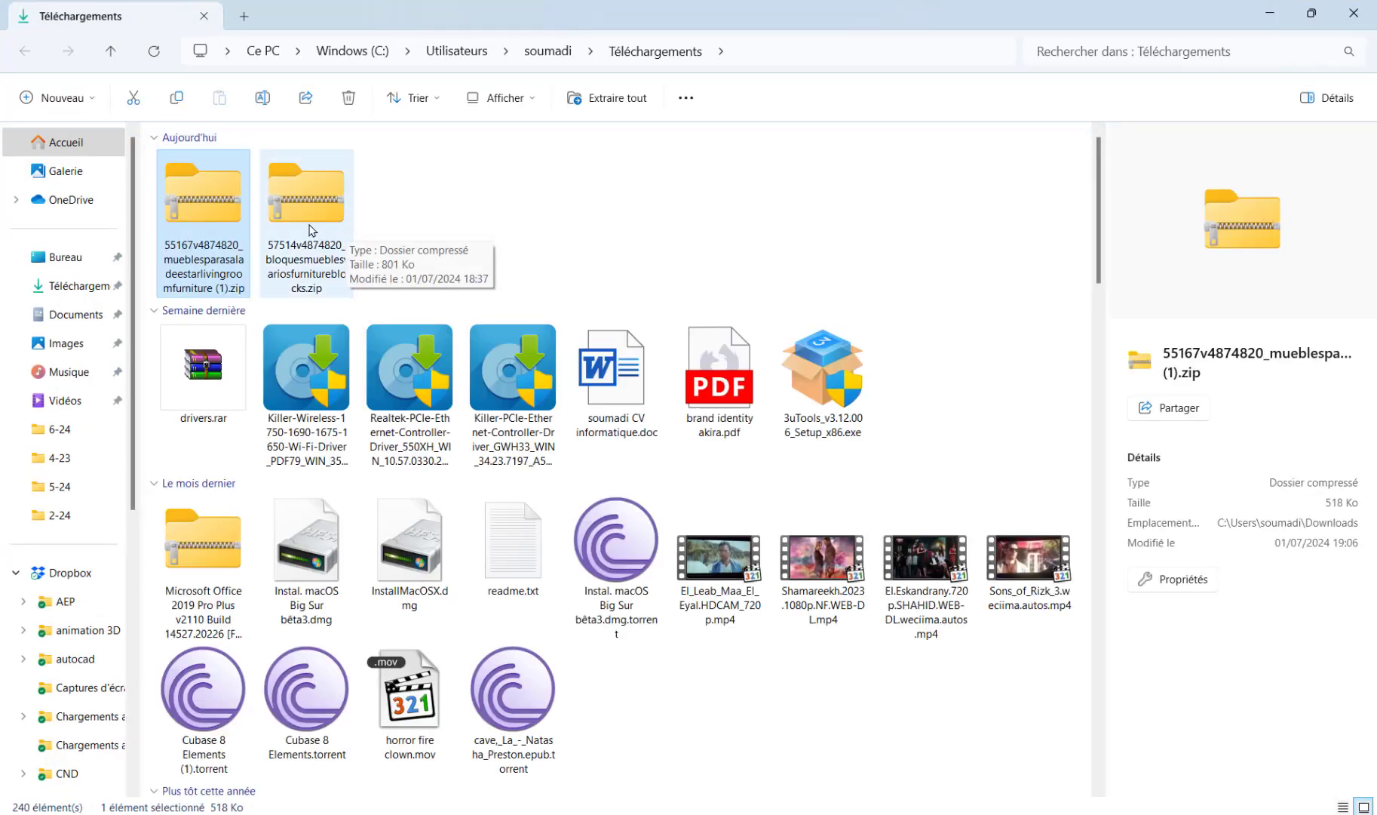
- Extract the living room furniture ZIP archive into a subfolder with the archive's own name
right_click(202, 217)
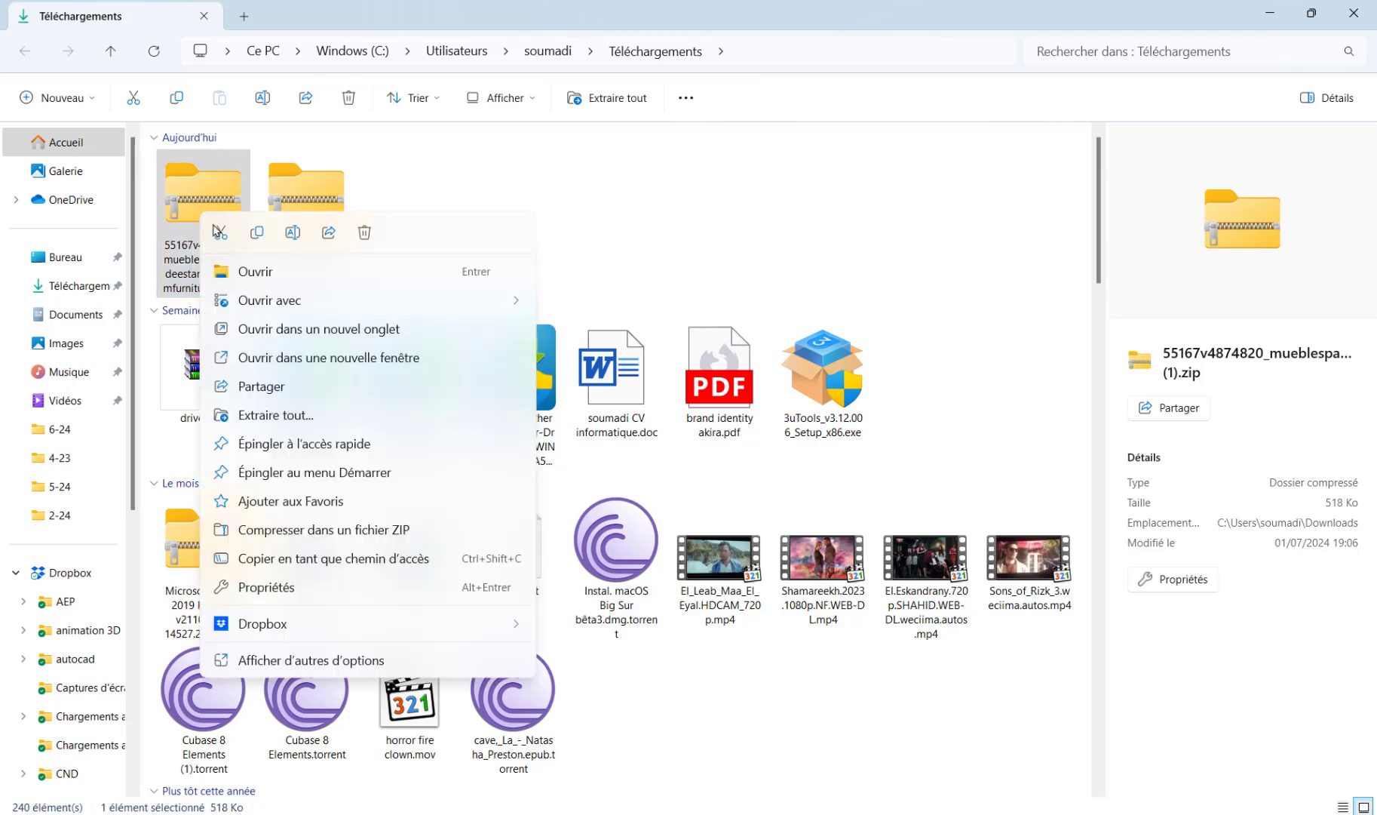
click(359, 662)
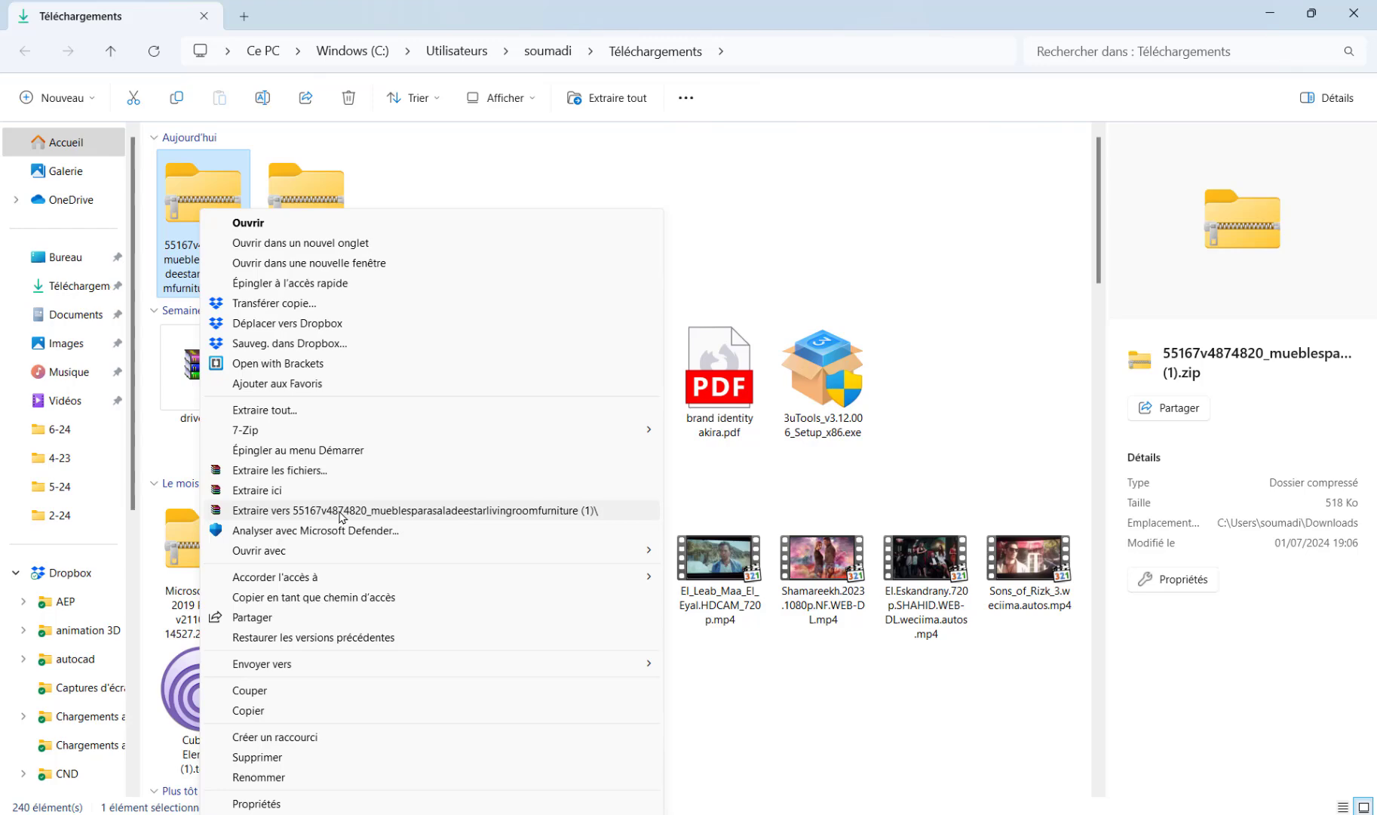
click(342, 513)
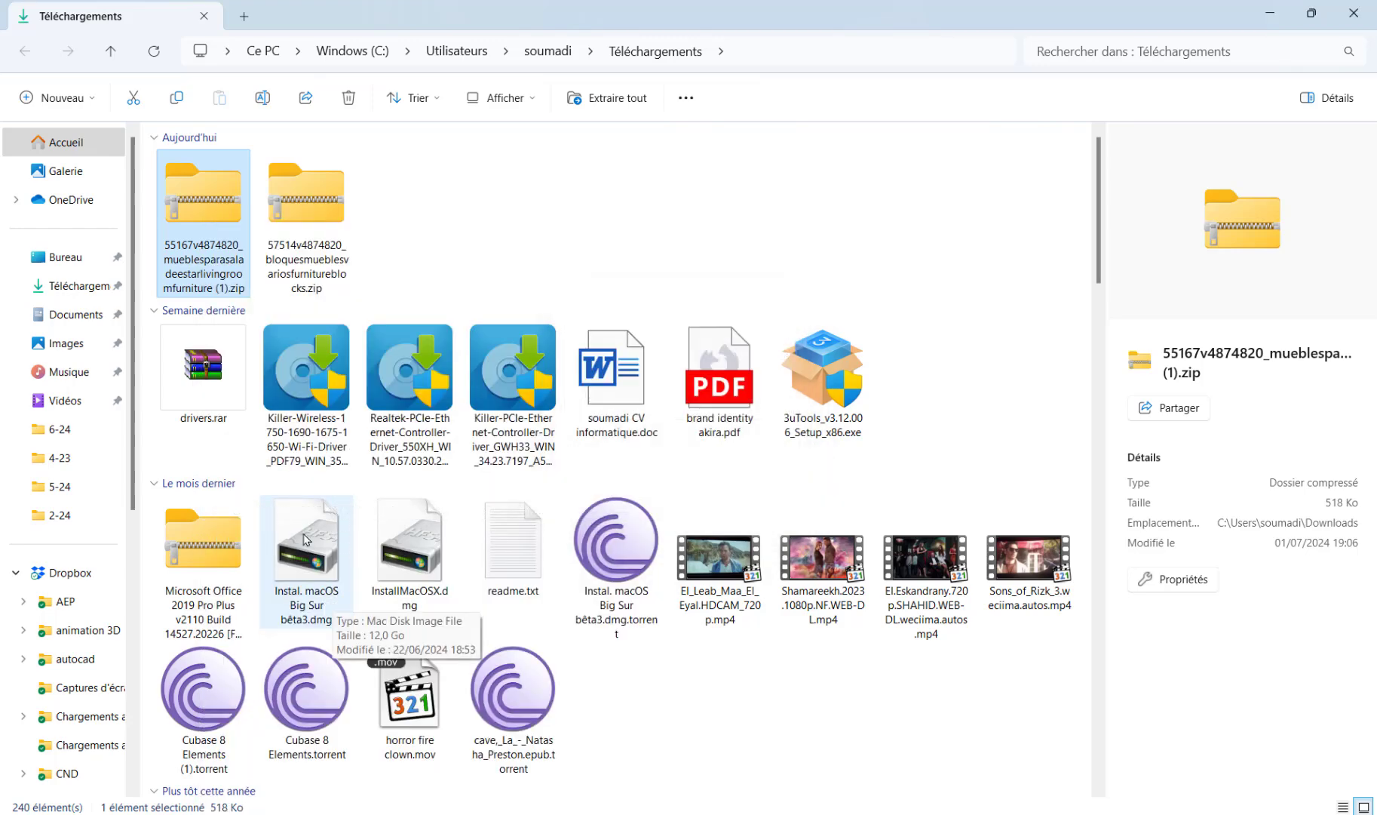
- Rename the extracted living room furniture folder as "canape DWG"
click(400, 272)
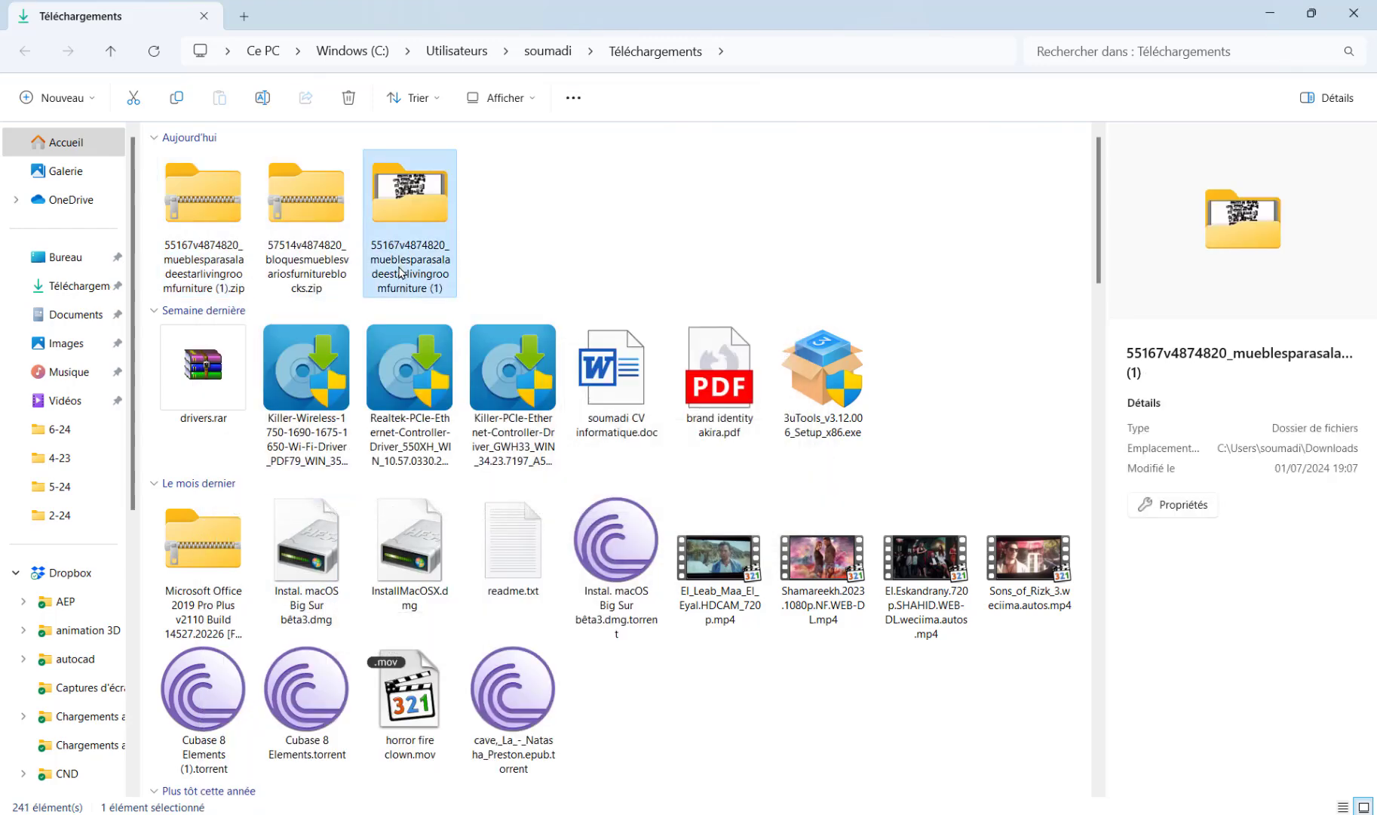
click(398, 273)
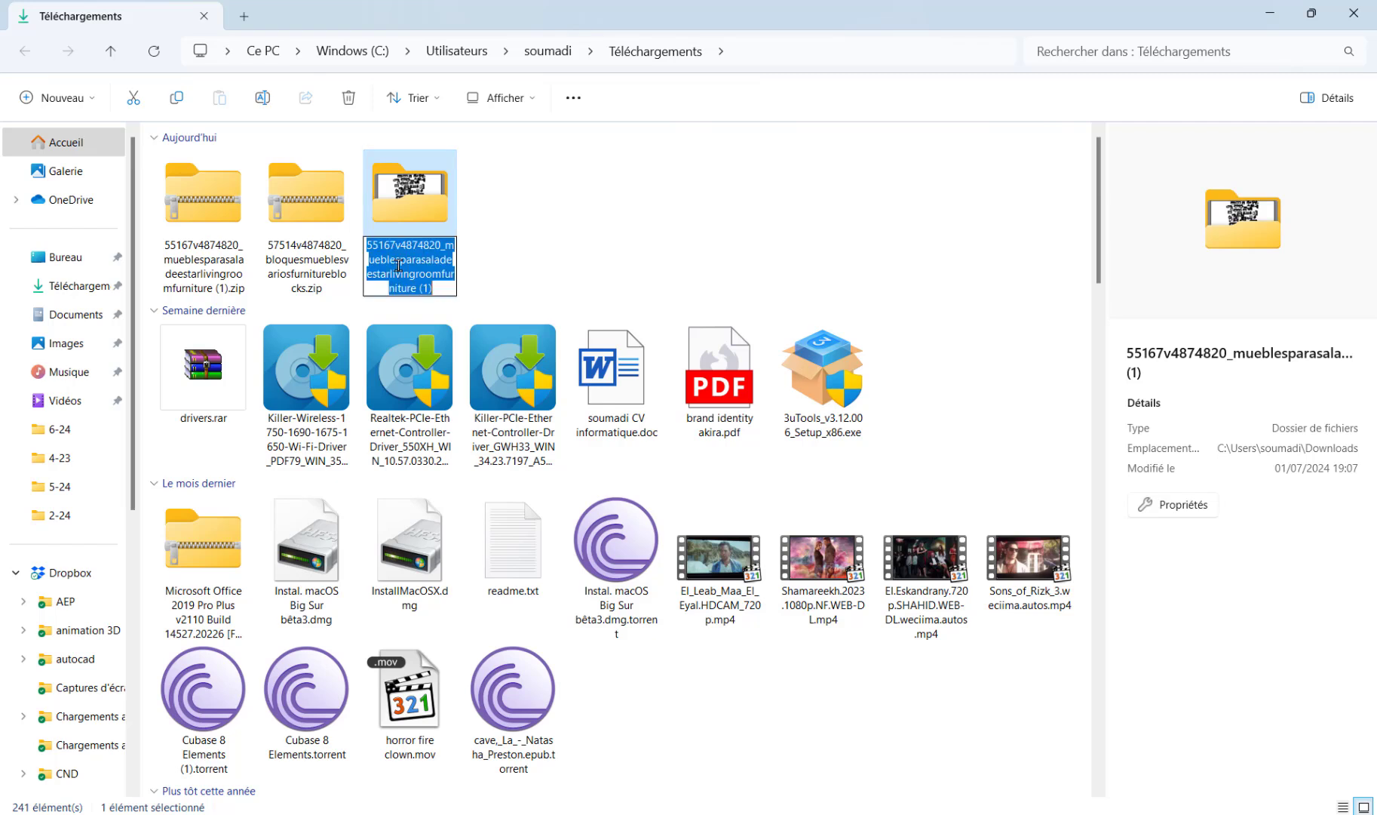
text(ca)
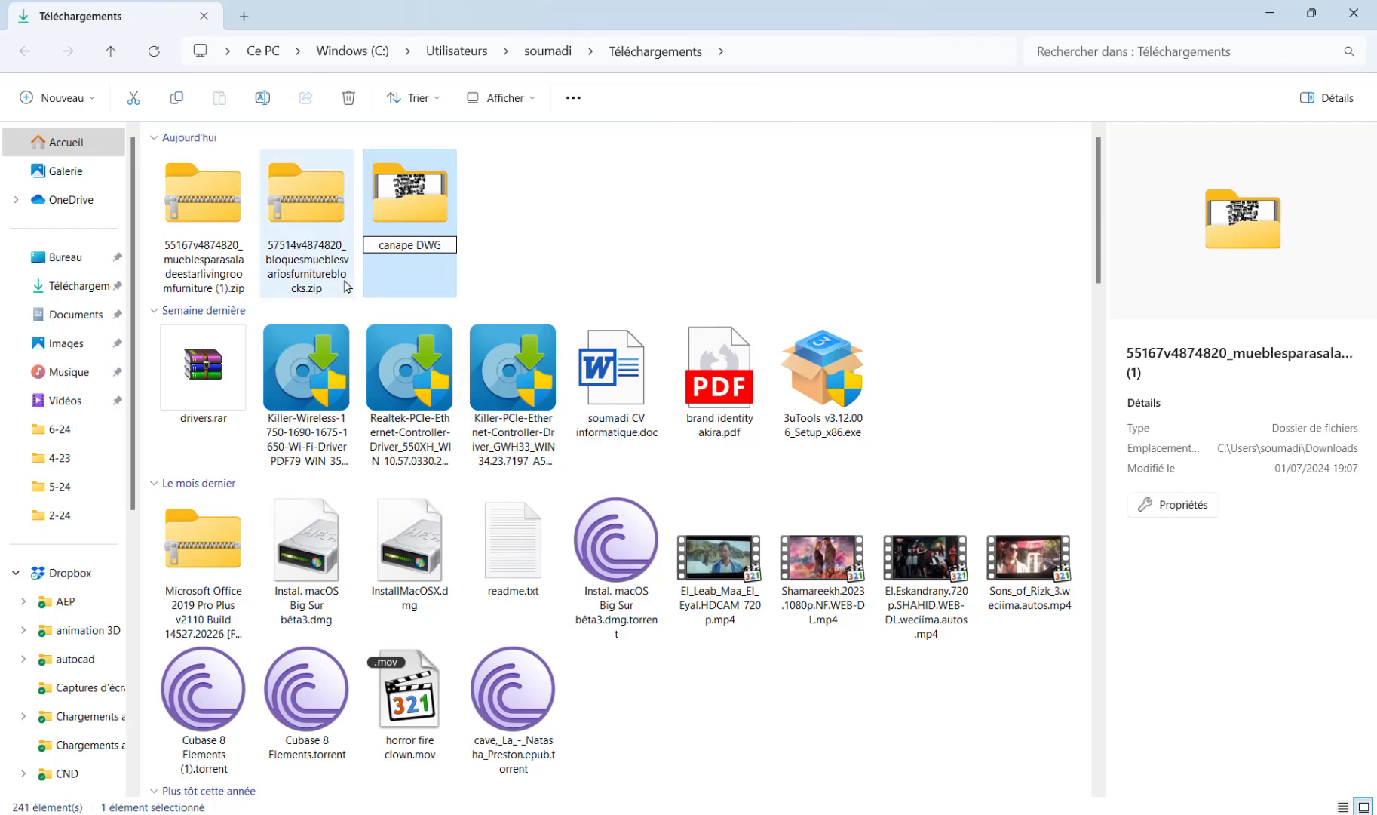
text(nape DWG)
click(195, 228)
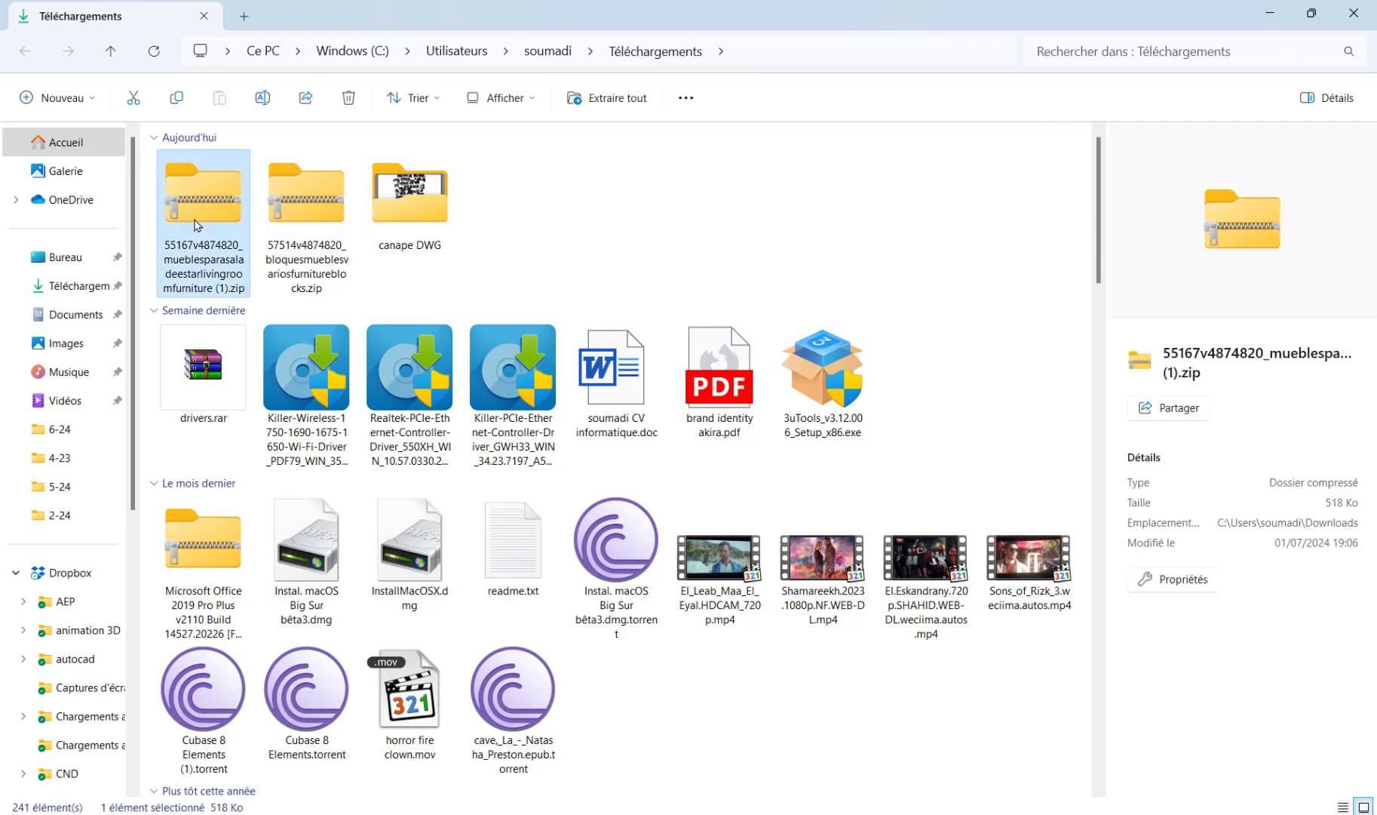
- Open poltr_sofas_estar.dwg from the canape DWG folder in AutoCAD and switch the drawing to model space
double_click(286, 207)
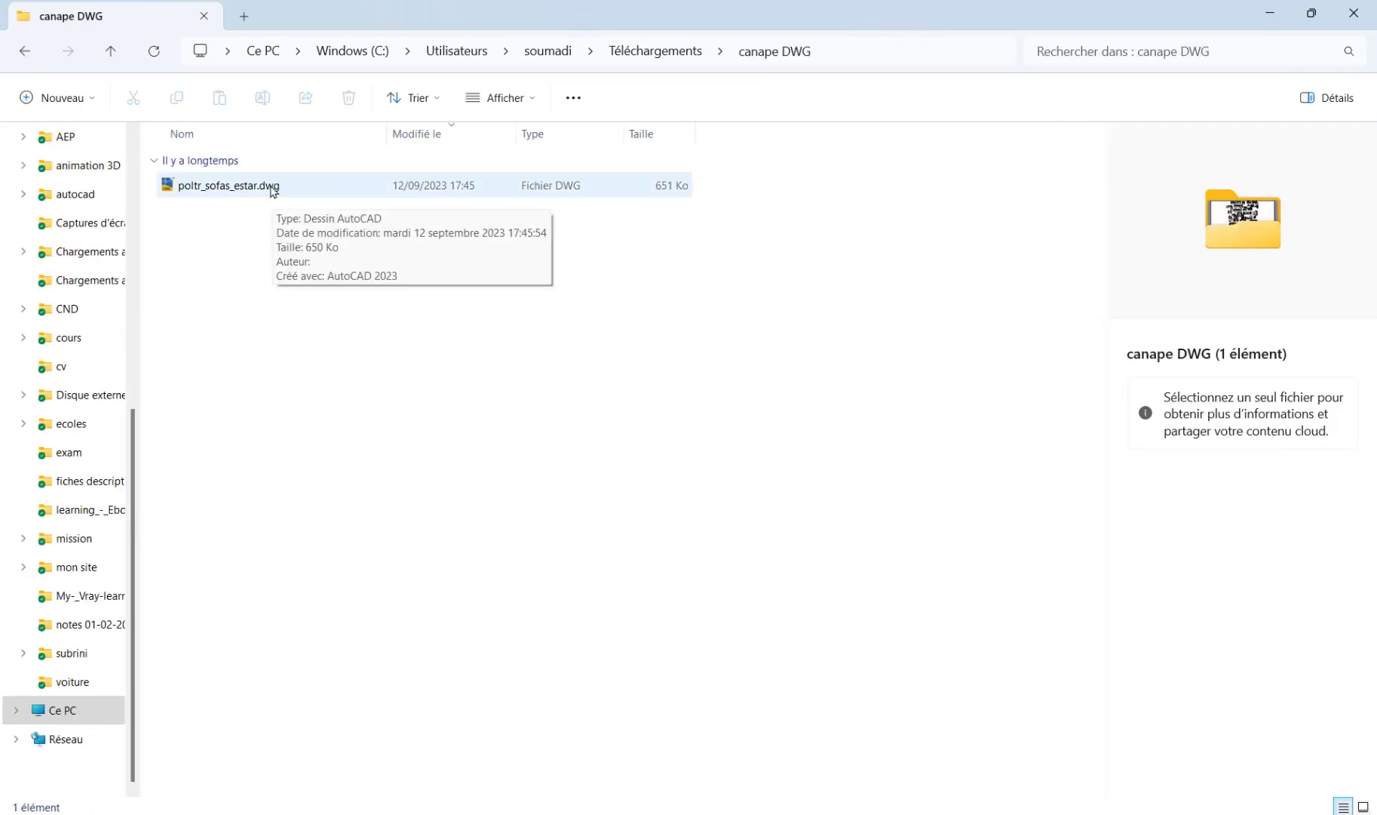
double_click(173, 185)
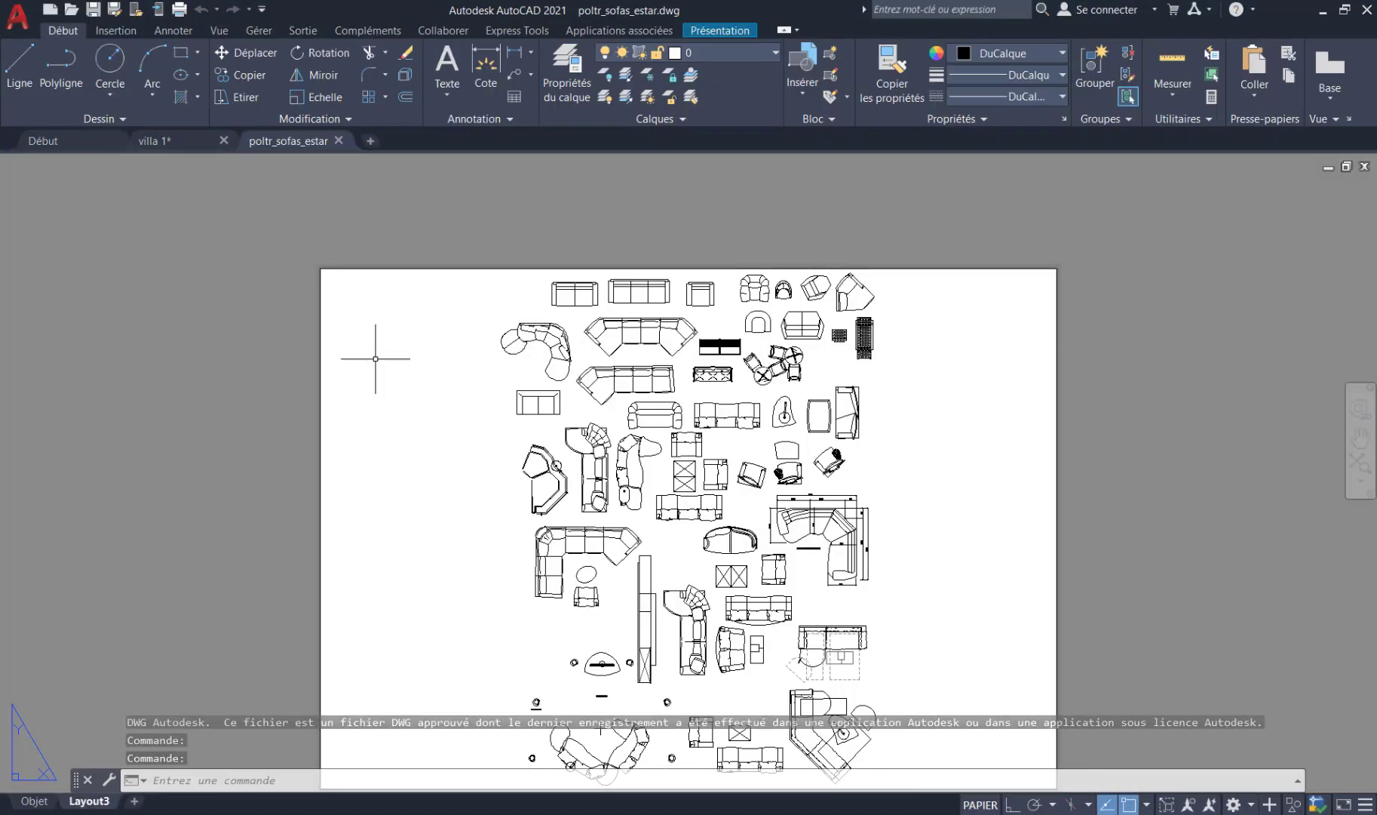
click(34, 801)
- Examine the sofa, armchair and table blocks throughout the model space of the furniture drawing
scroll(599, 730, up, 3)
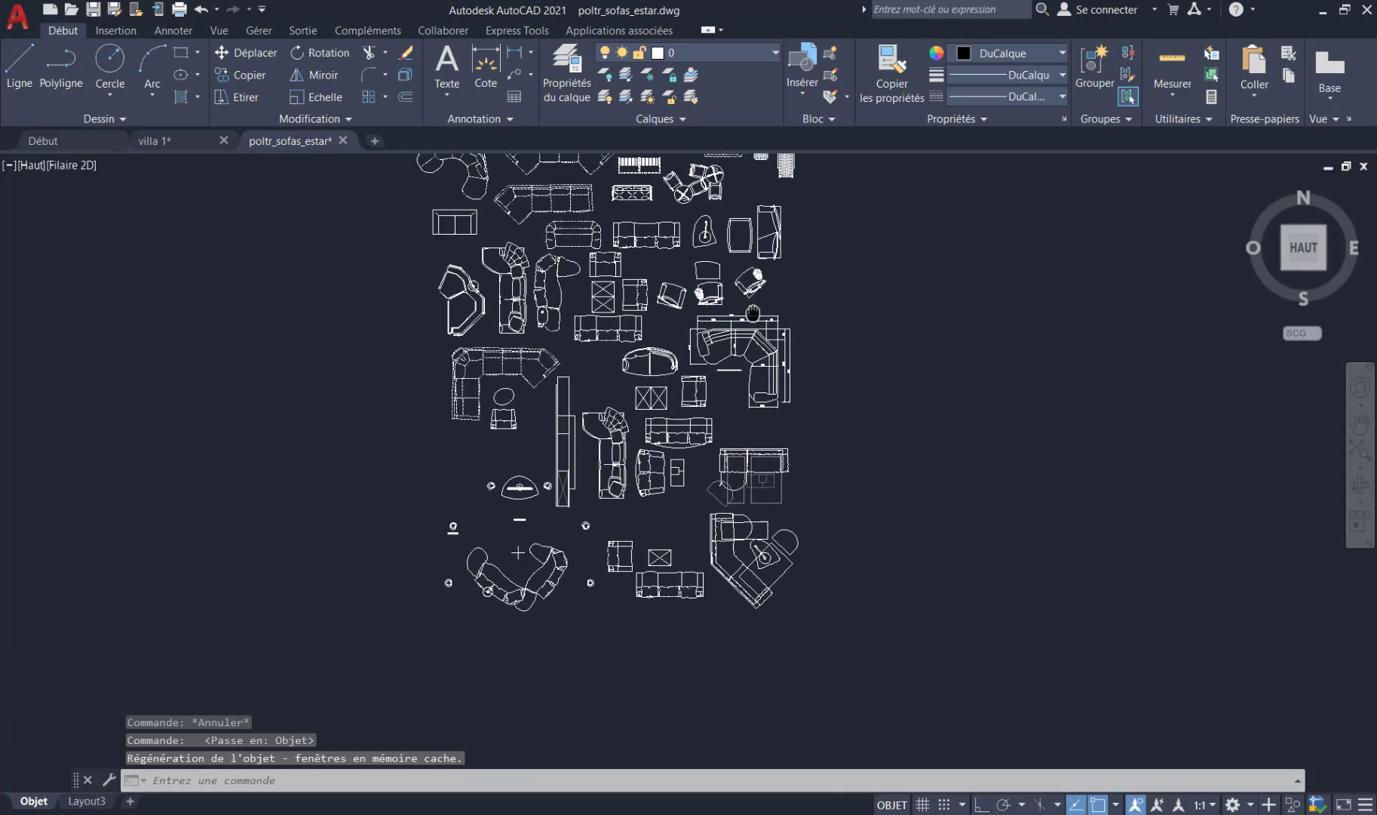
scroll(730, 370, up, 4)
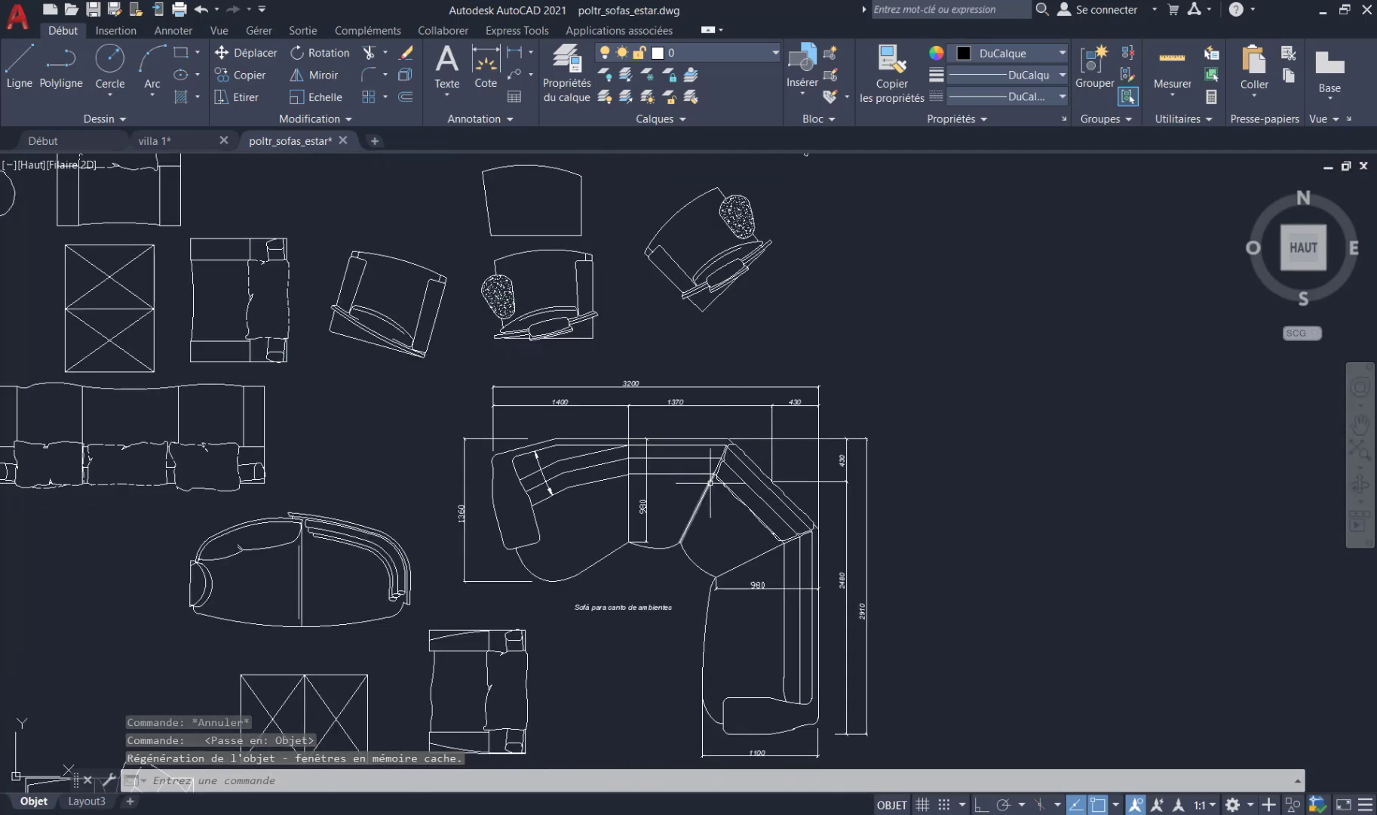
middle_drag(298, 370, 652, 463)
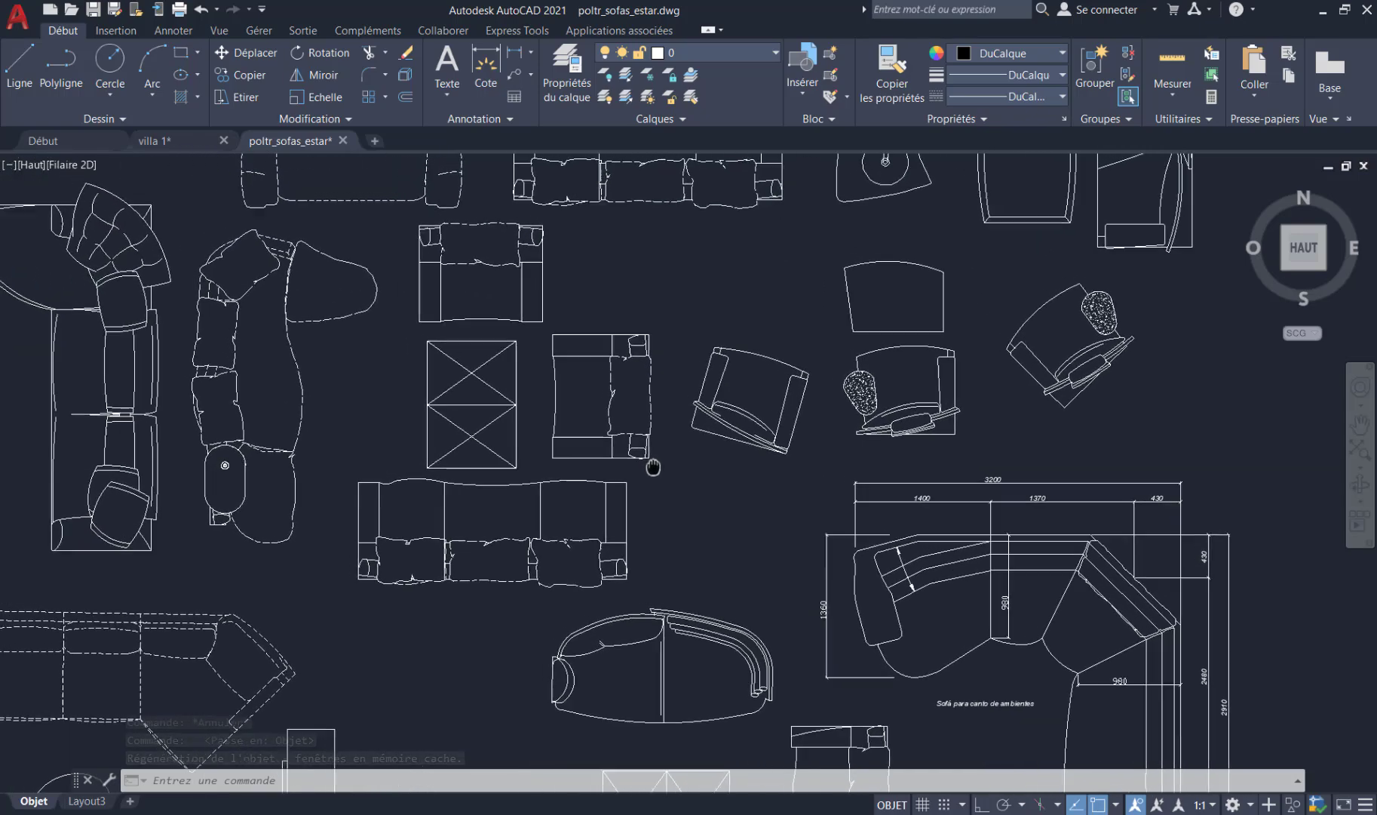
middle_drag(456, 386, 459, 602)
scroll(459, 601, down, 6)
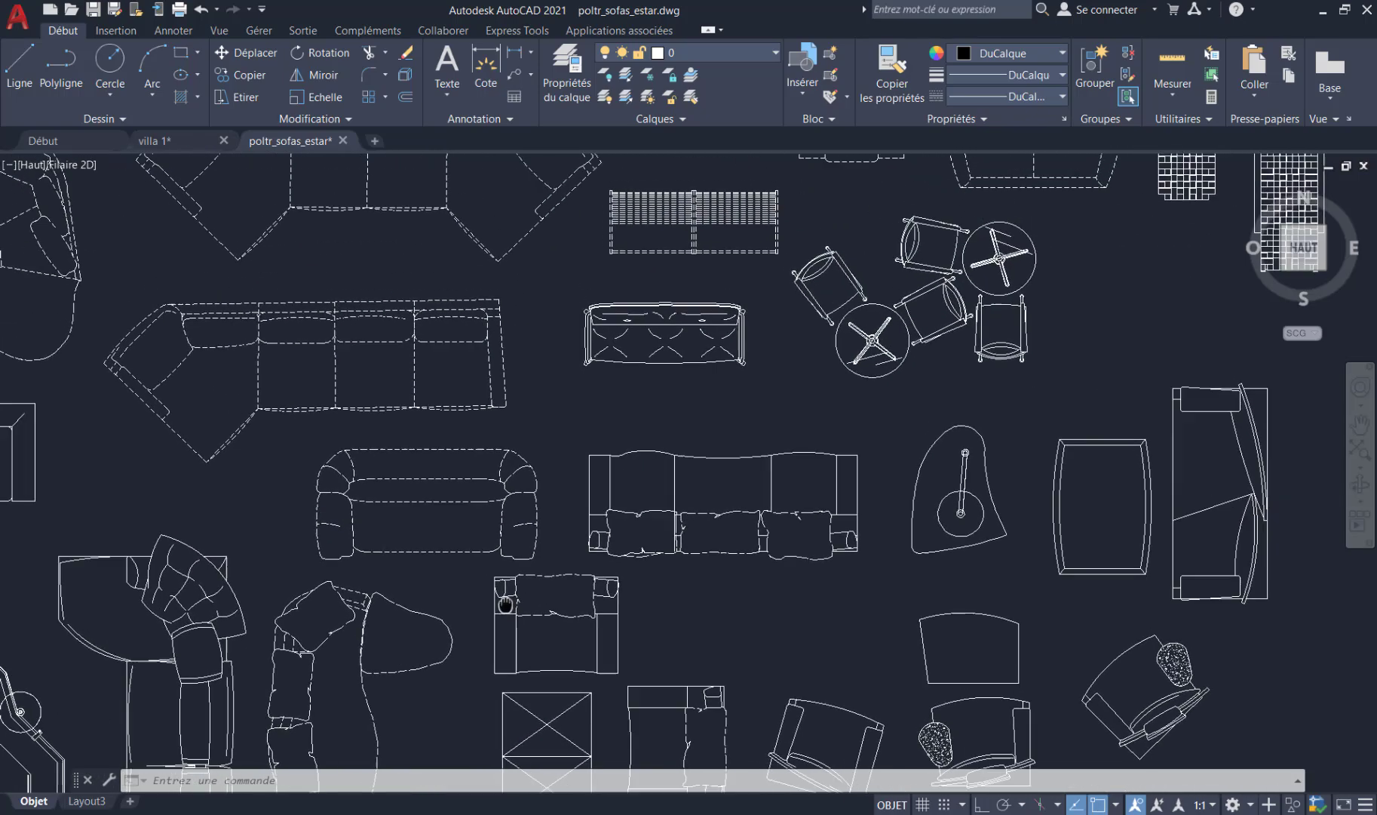
middle_drag(506, 682, 491, 321)
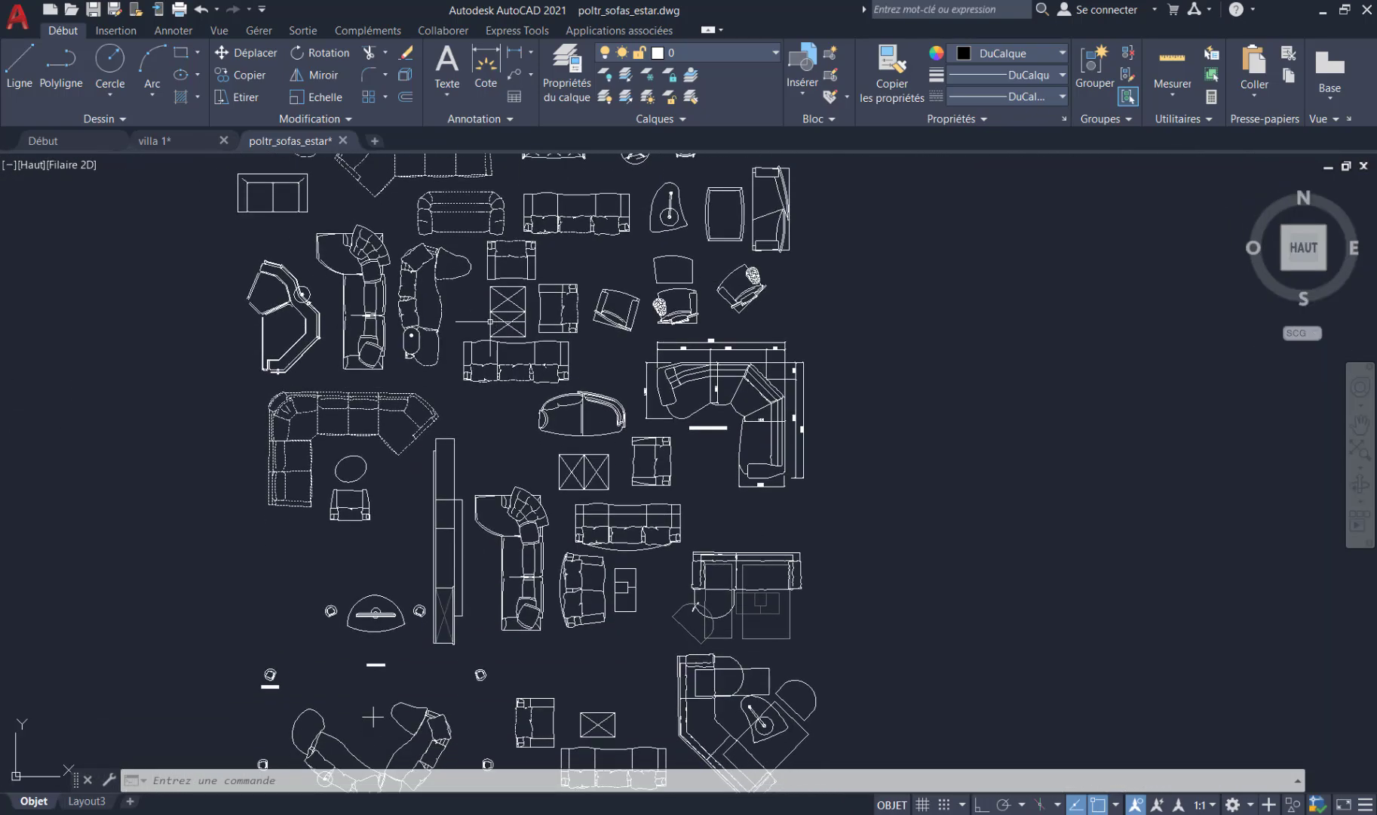
mouse_move(442, 454)
middle_down()
mouse_move(559, 456)
mouse_move(526, 454)
middle_up()
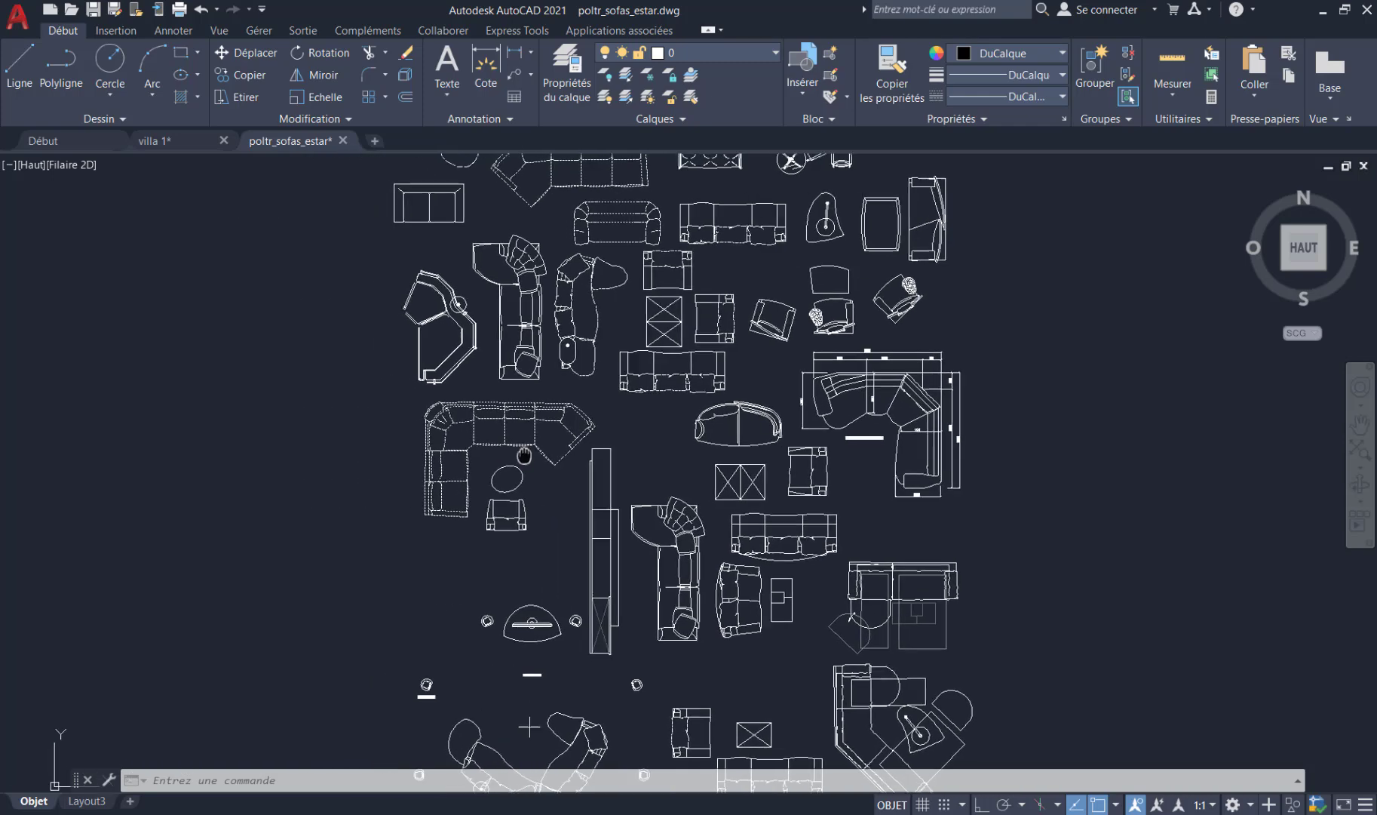
scroll(524, 454, up, 4)
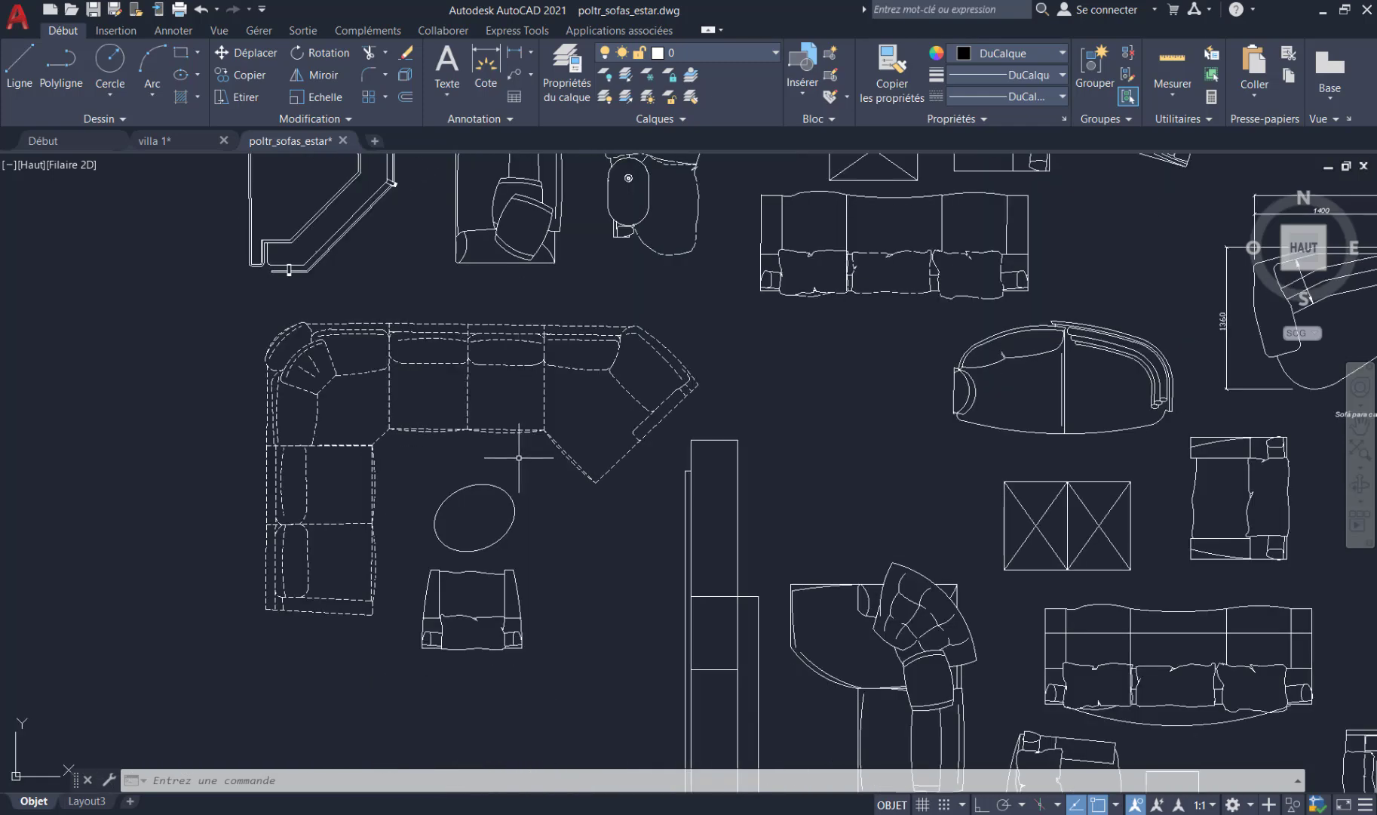
key(Escape)
key(Escape)
mouse_move(739, 554)
middle_down()
mouse_move(723, 483)
mouse_move(573, 182)
middle_up()
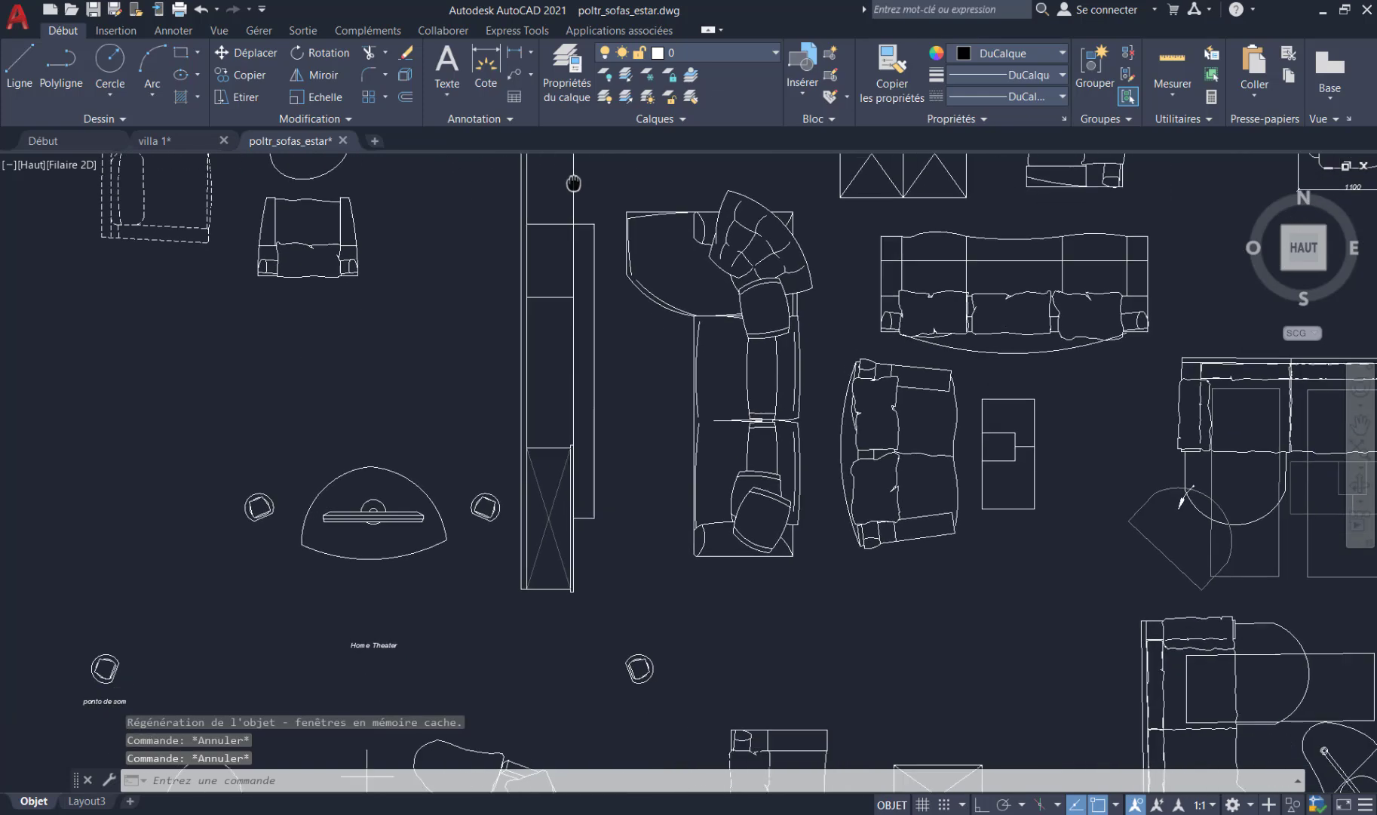
- Copy the corner sofa with cushions beside the tall cabinet in poltr_sofas_estar.dwg to the clipboard
click(818, 195)
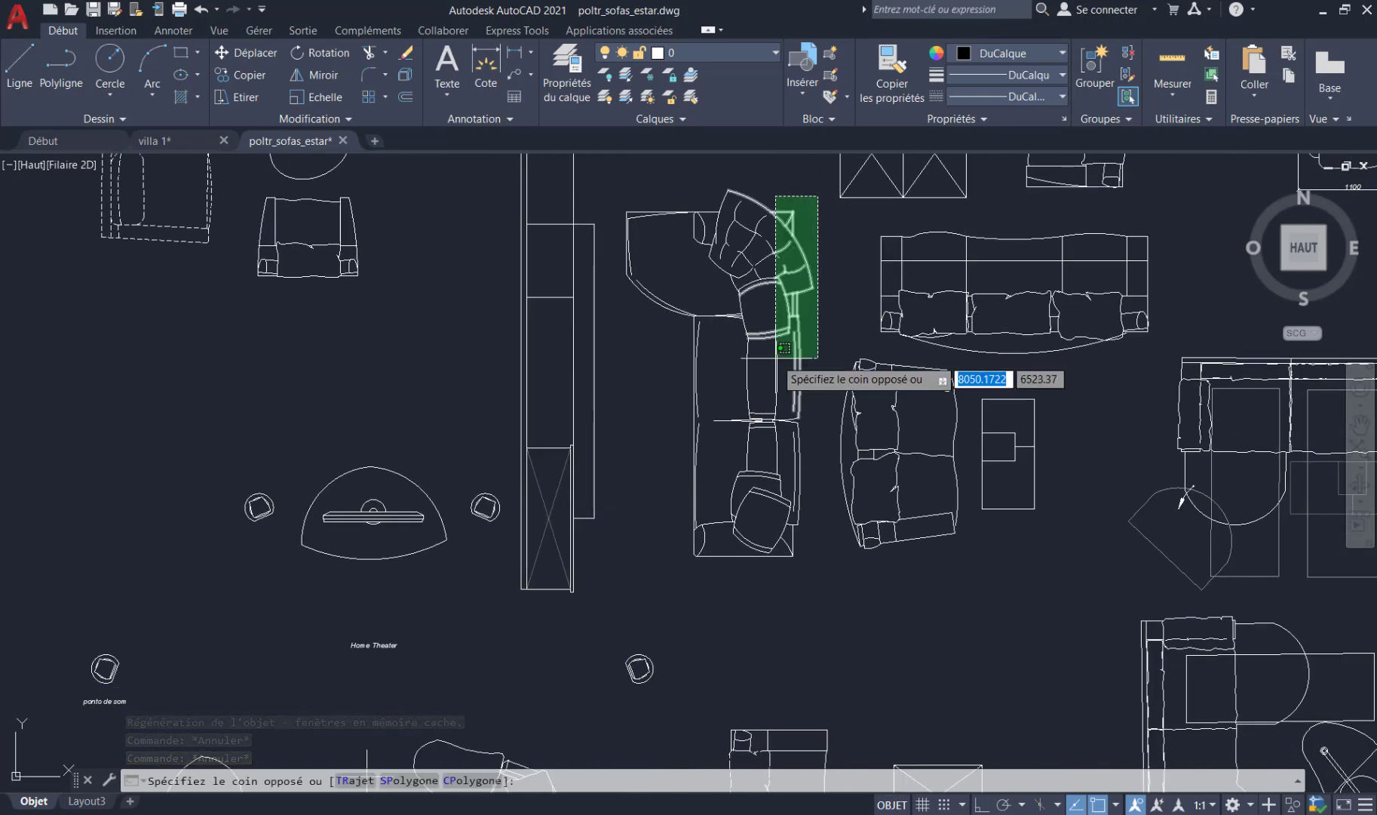
click(632, 544)
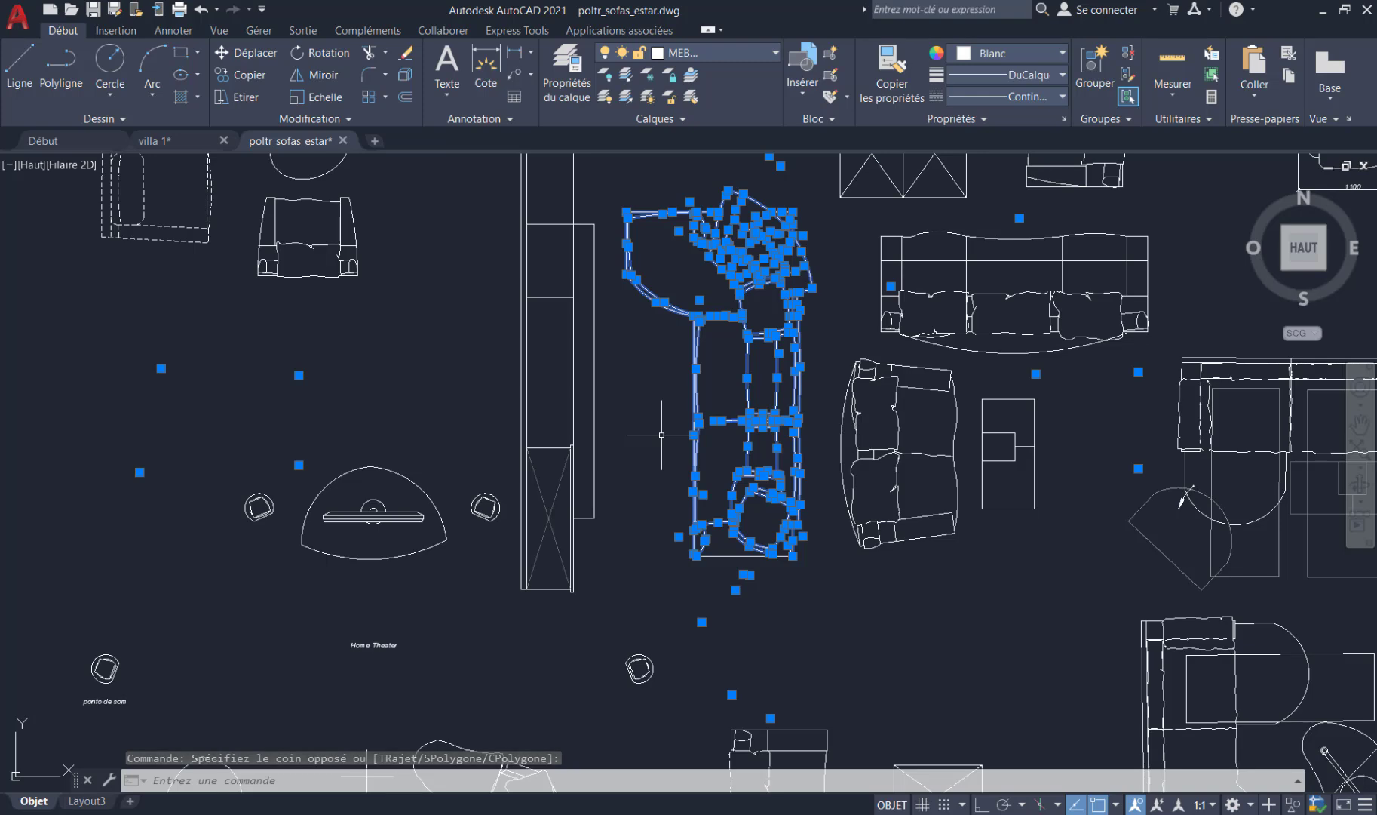
key(ctrl+c)
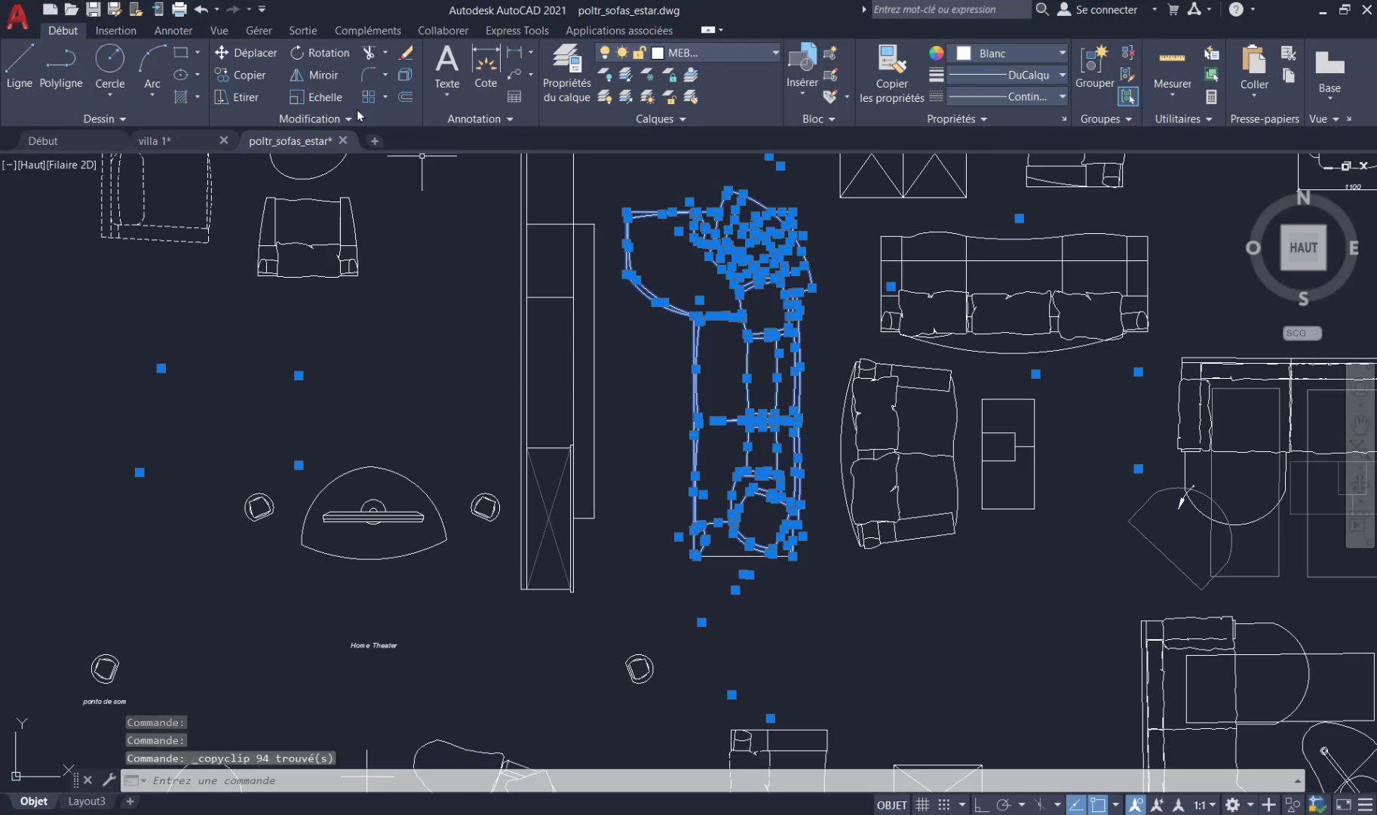
- Paste the copied corner sofa into the villa 1 drawing, in the empty area beside the floor plan
click(179, 140)
scroll(707, 483, down, 6)
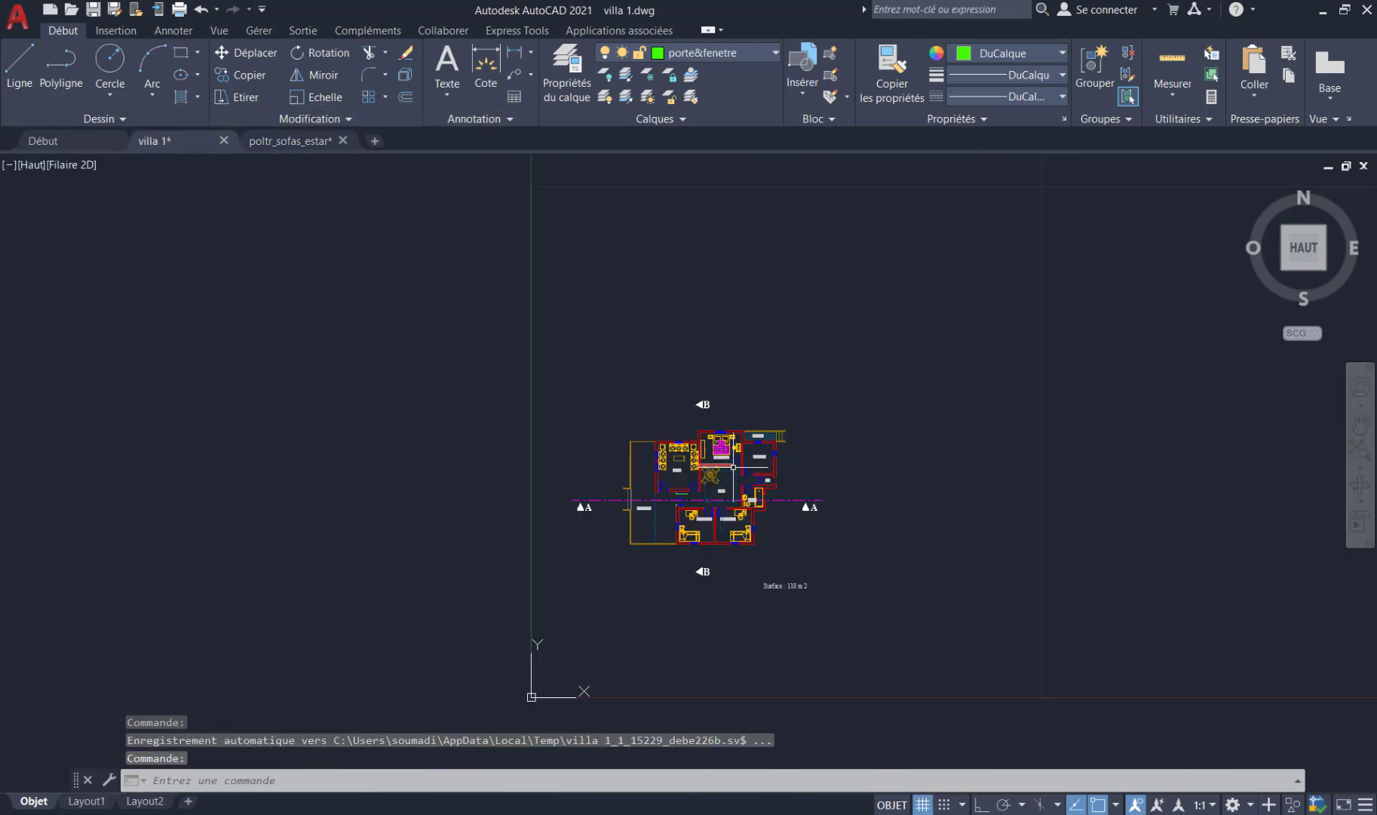
scroll(553, 376, up, 6)
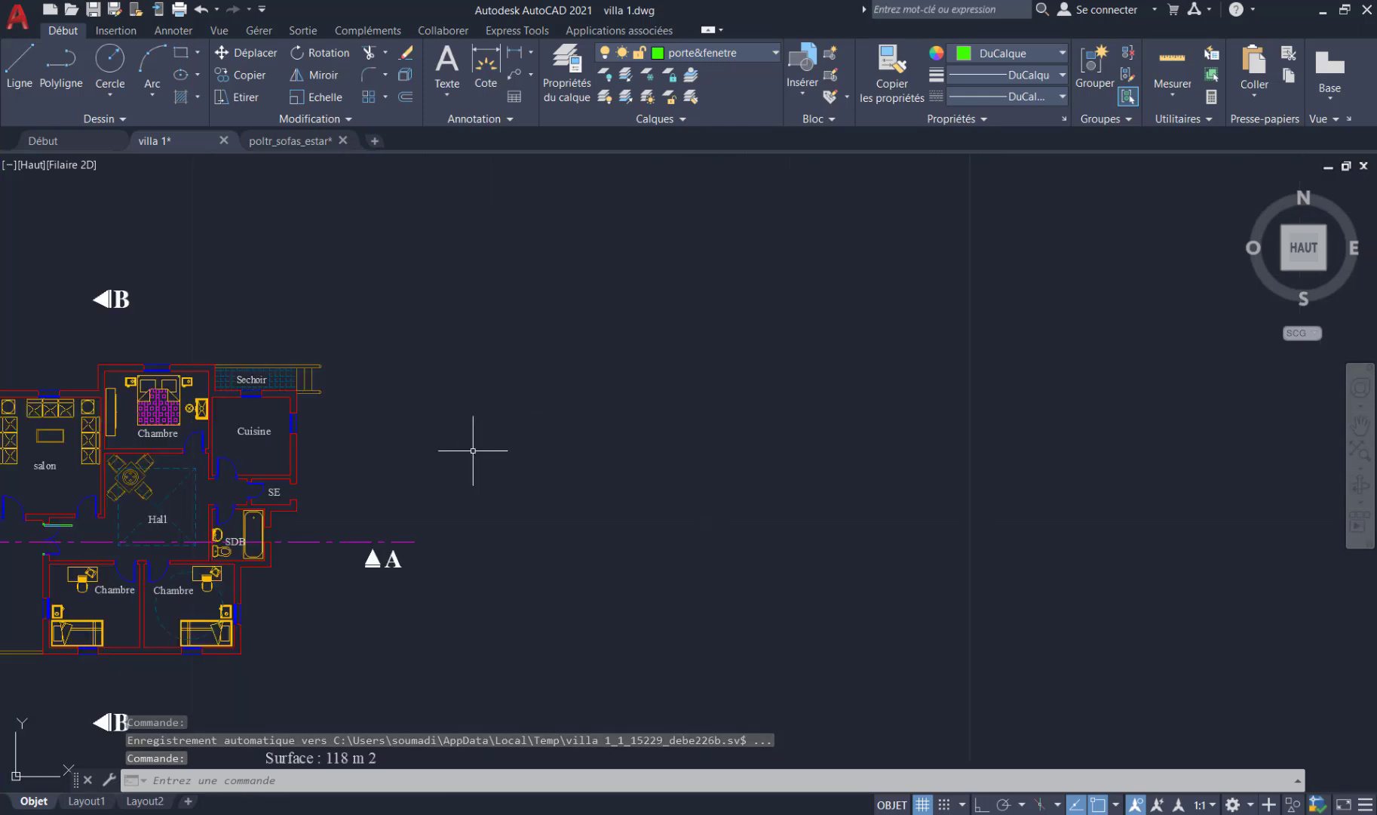
middle_drag(470, 452, 549, 419)
key(ctrl+v)
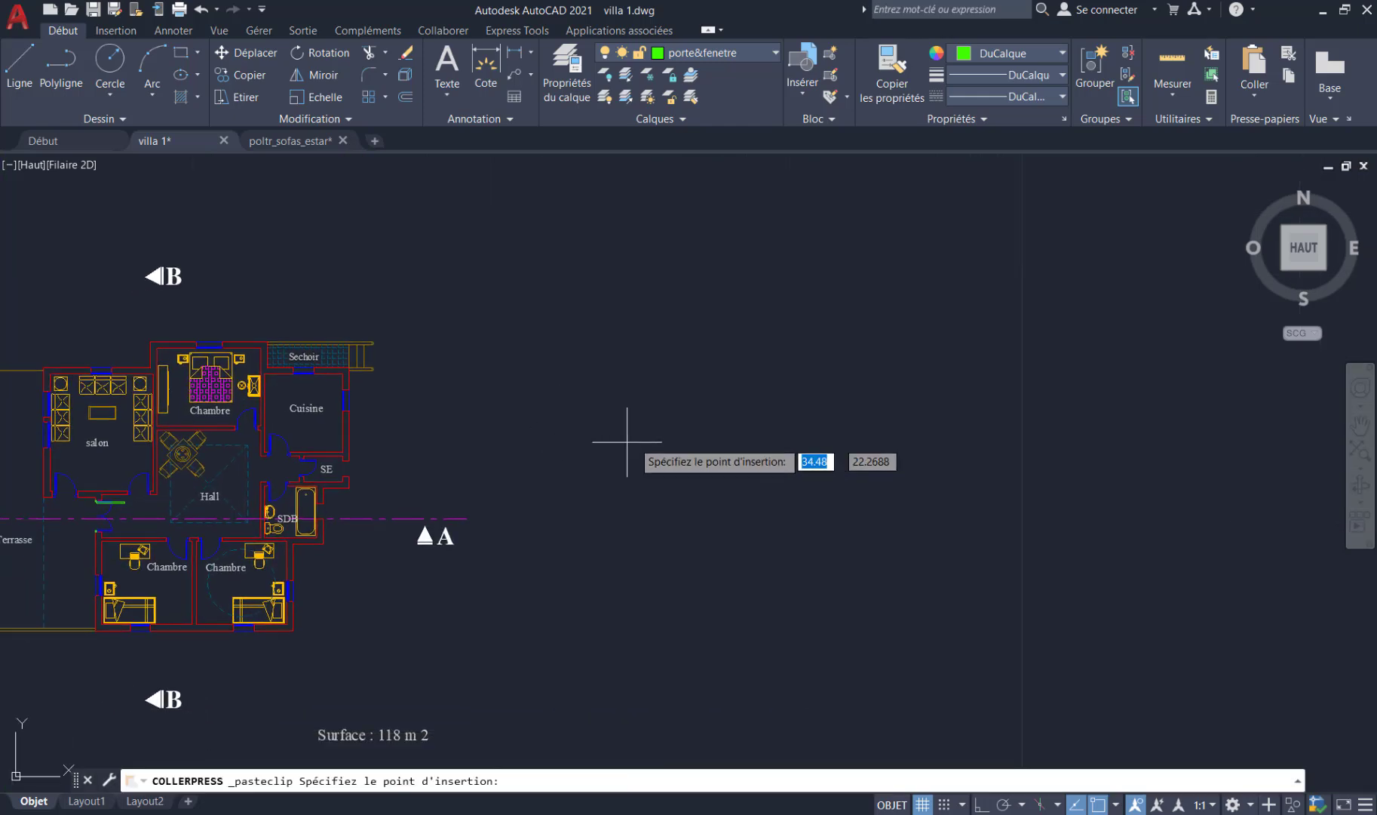
scroll(625, 497, down, 8)
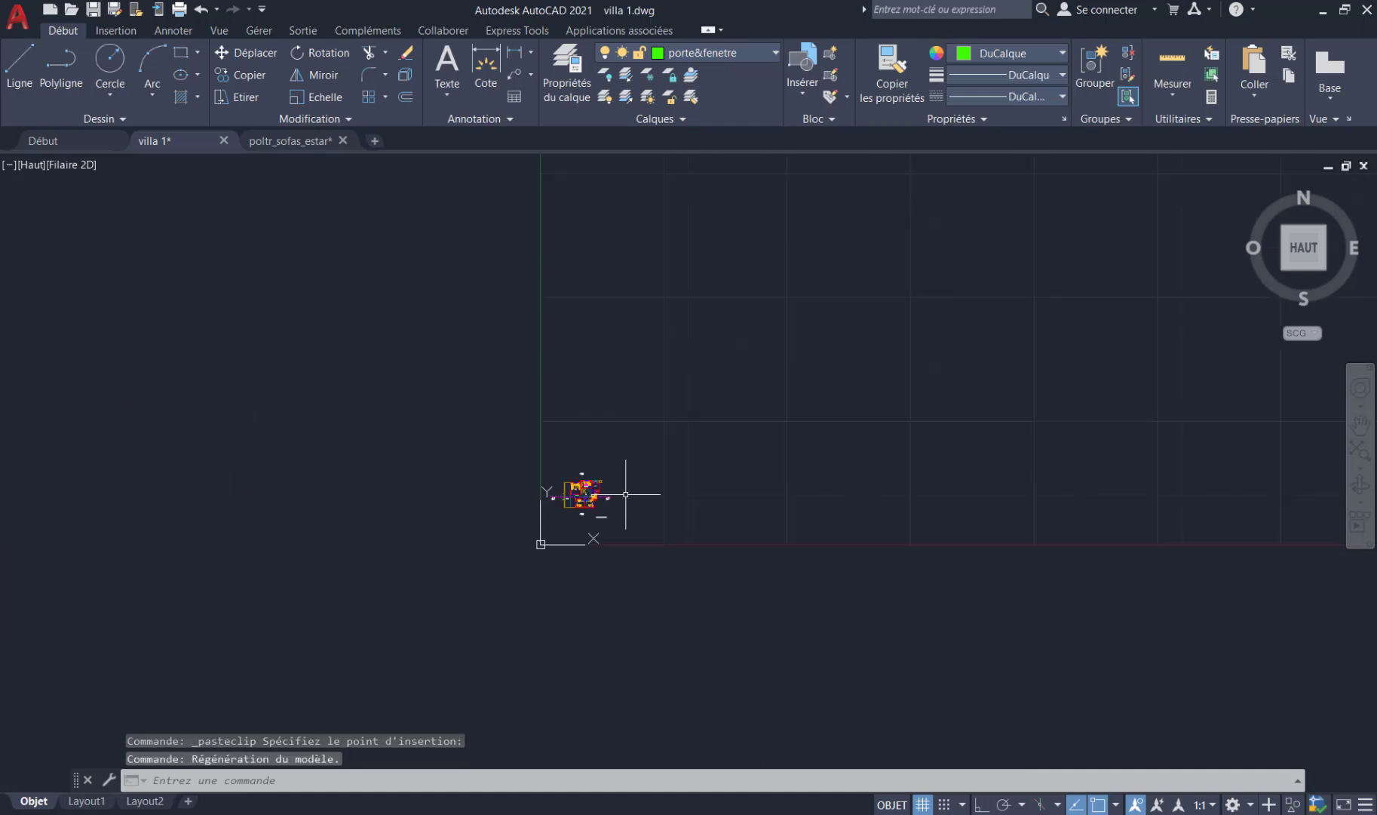
scroll(625, 494, down, 5)
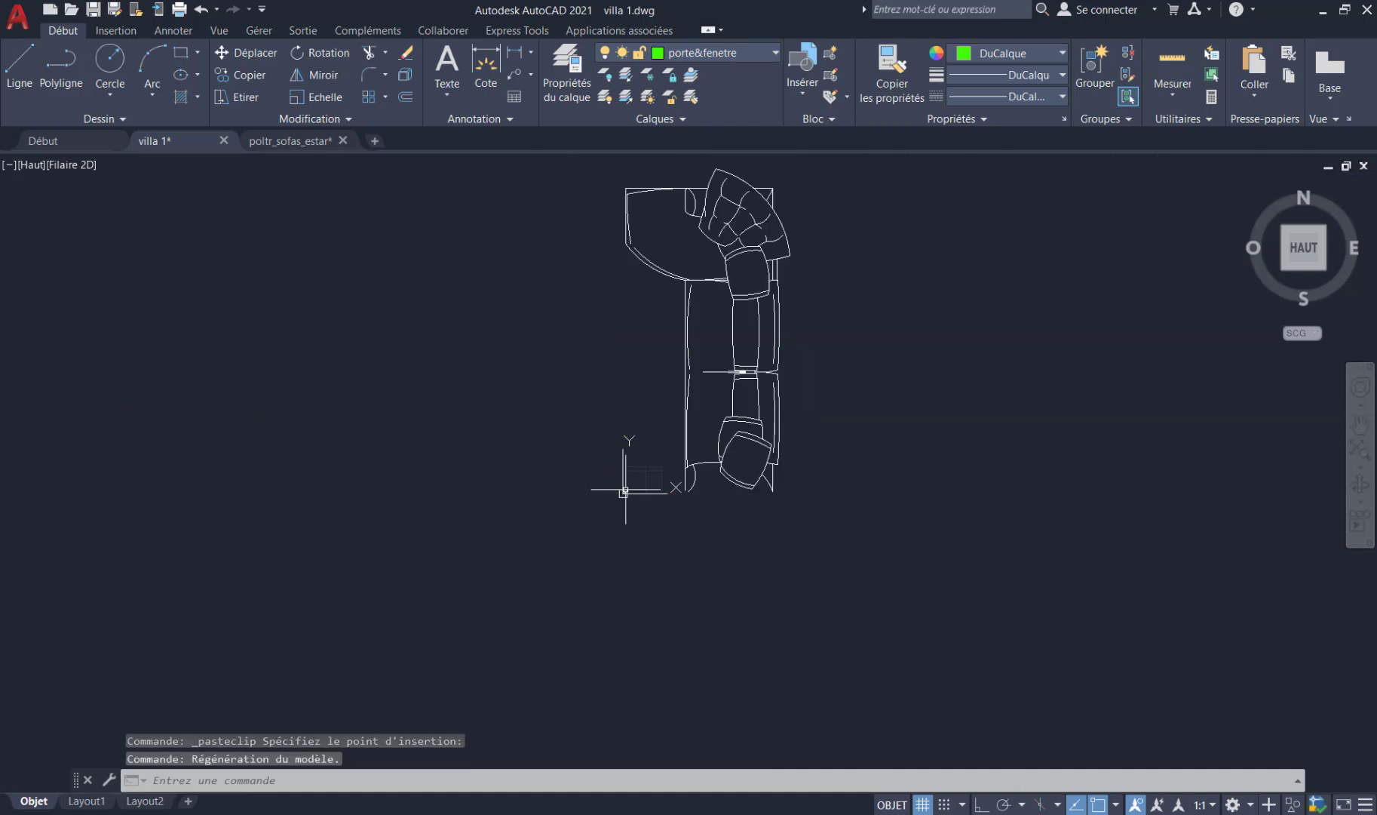
mouse_move(694, 475)
middle_down()
mouse_move(650, 461)
mouse_move(590, 513)
middle_up()
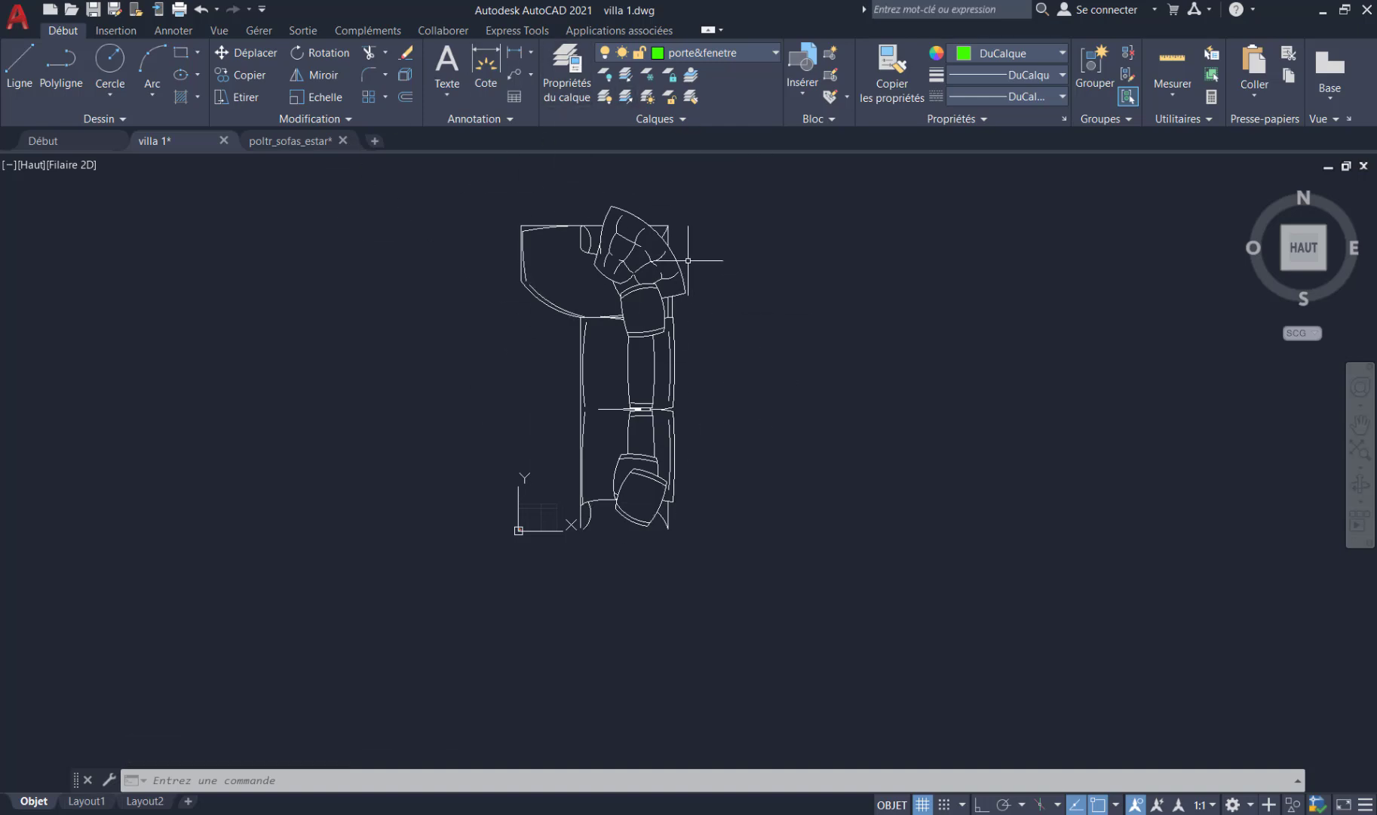
- Group all the linework of the pasted corner sofa into a single object
click(718, 185)
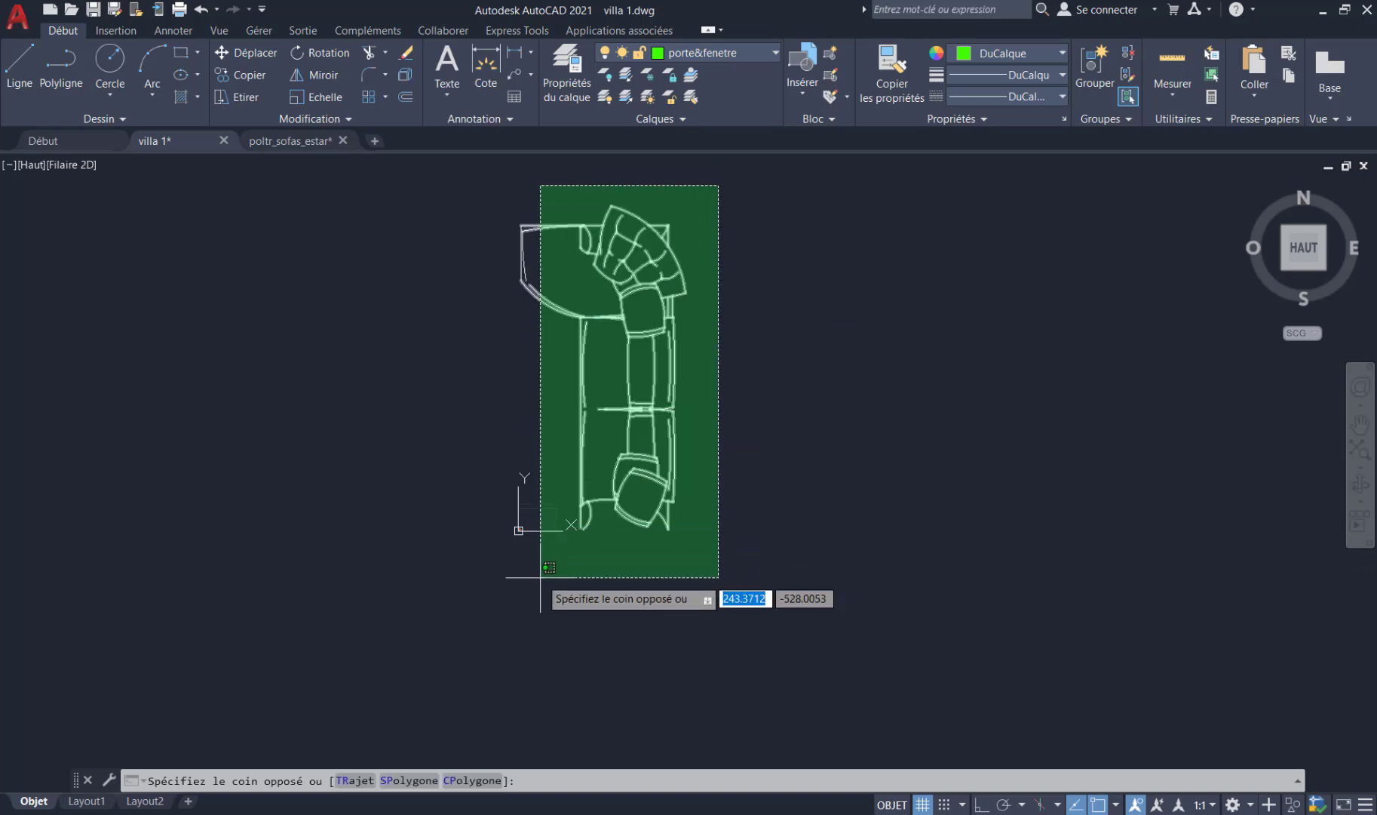
click(513, 378)
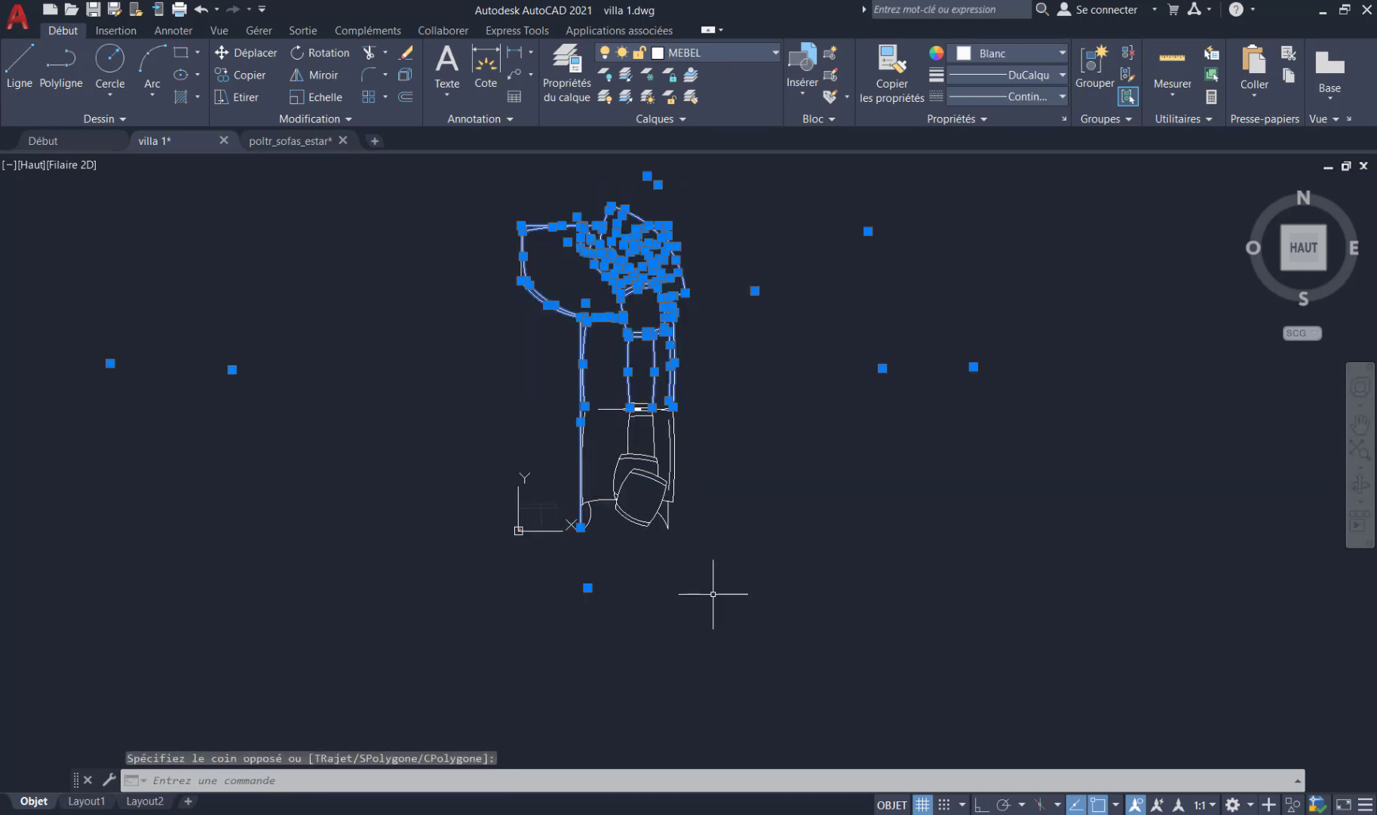
click(715, 593)
click(571, 352)
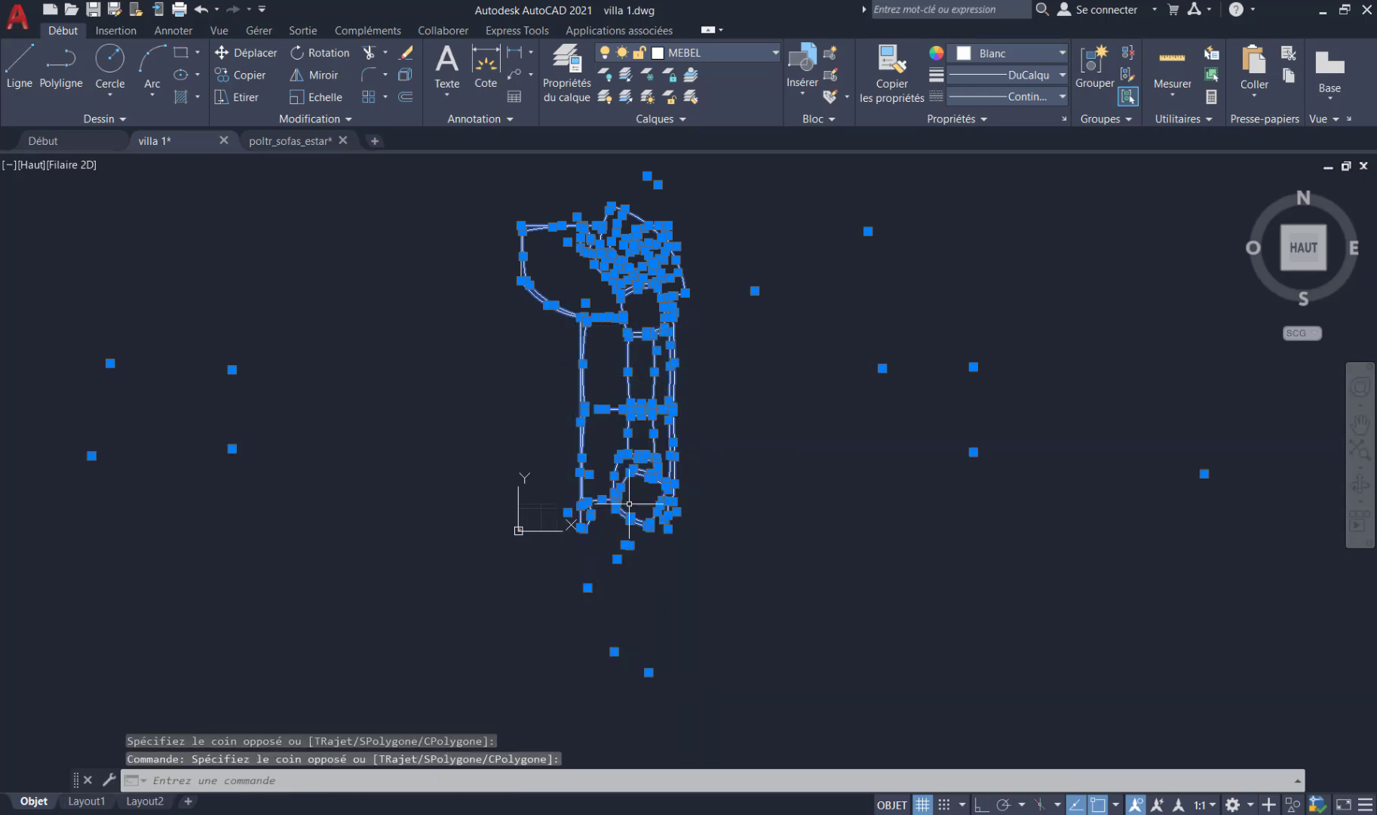
scroll(629, 503, up, 3)
scroll(584, 461, down, 5)
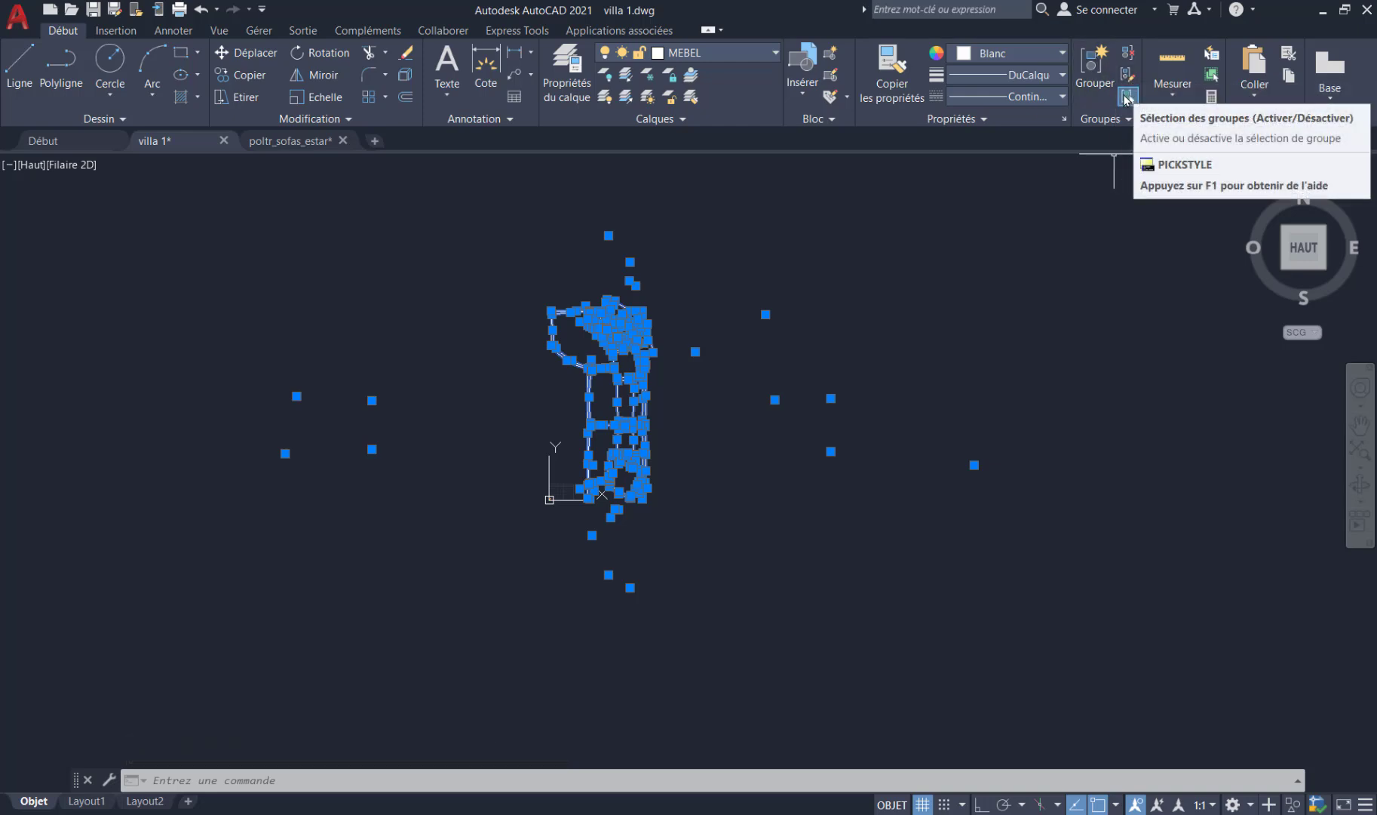
click(1088, 77)
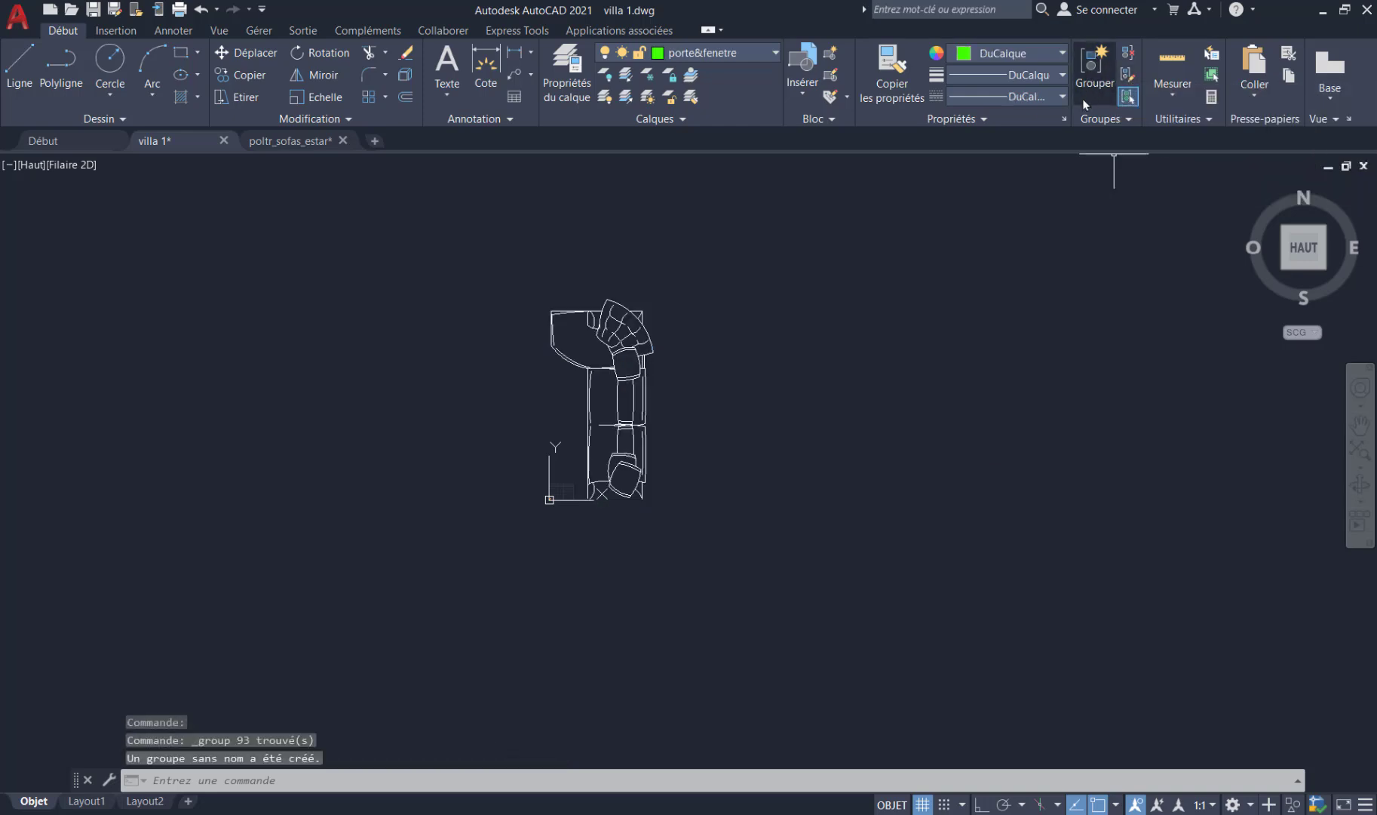
- Scale the sofa group down by a factor of about 0.15 from its upper right corner
click(649, 332)
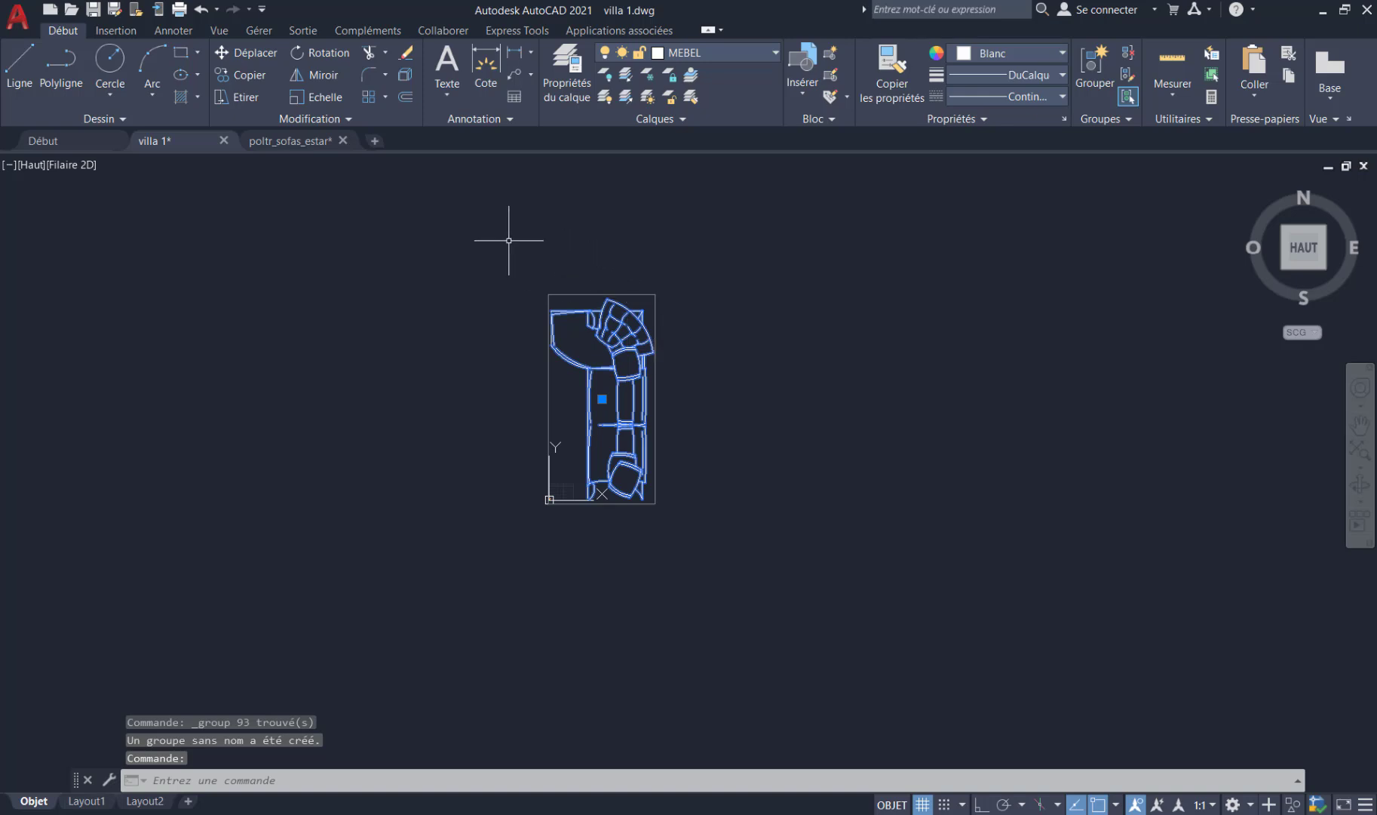
click(311, 98)
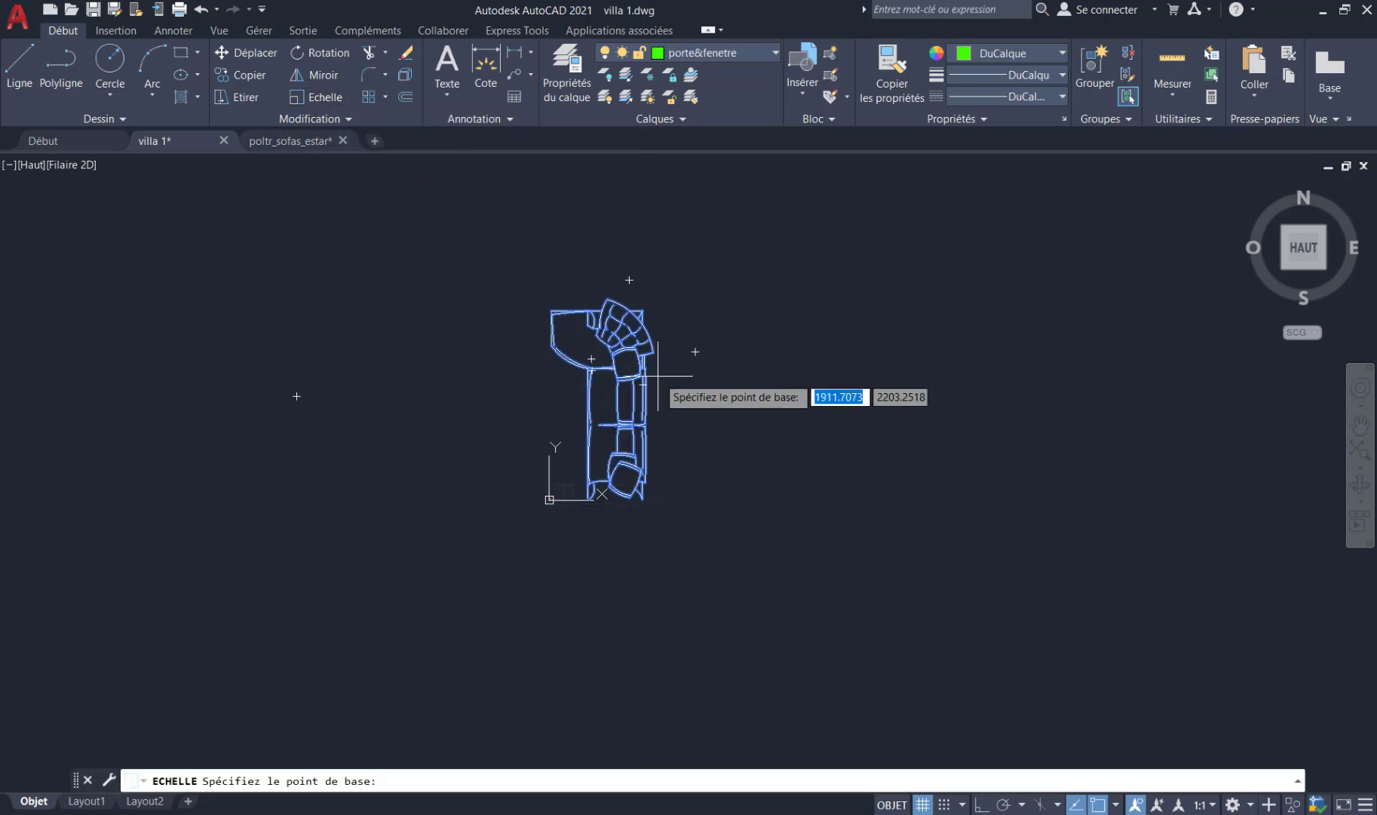
click(642, 310)
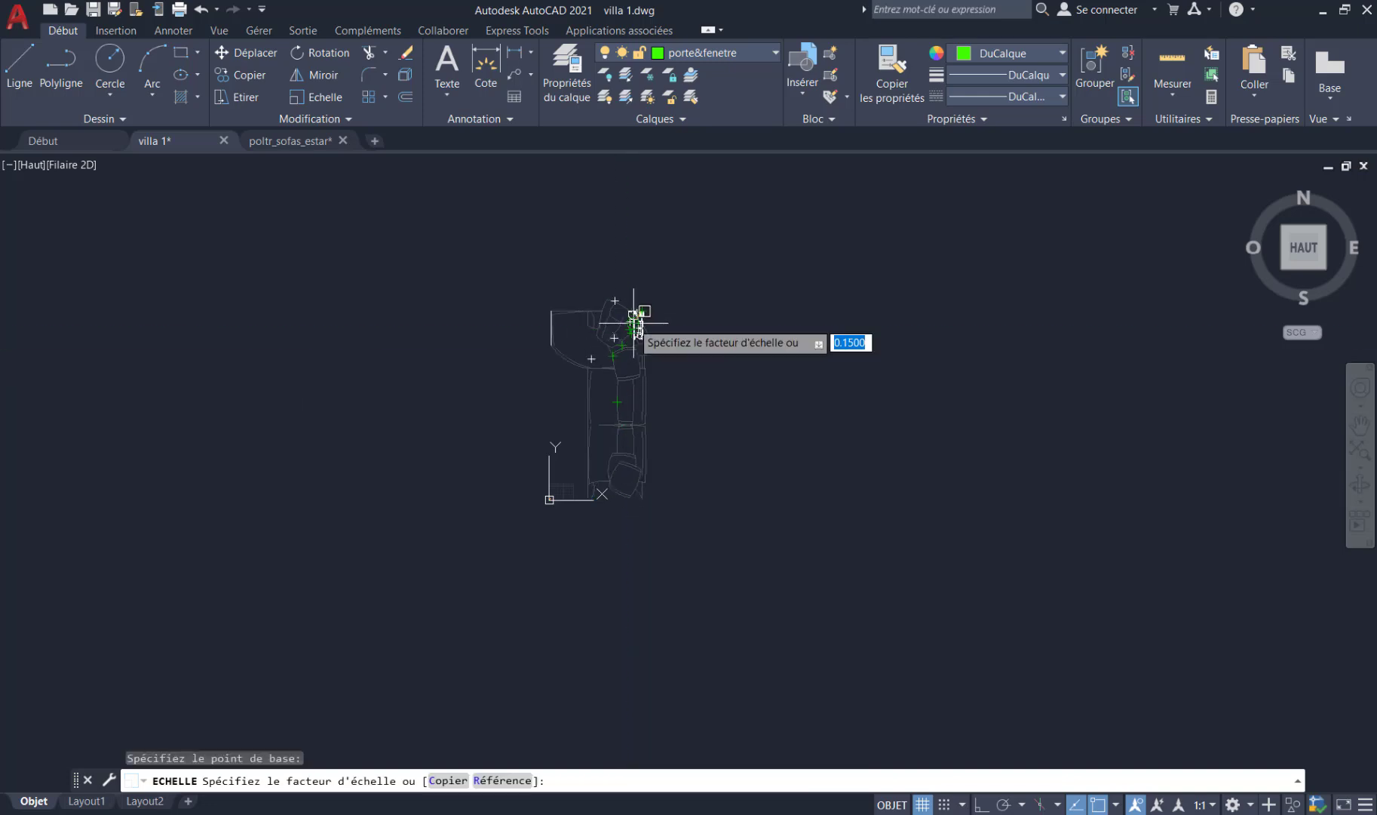
click(631, 339)
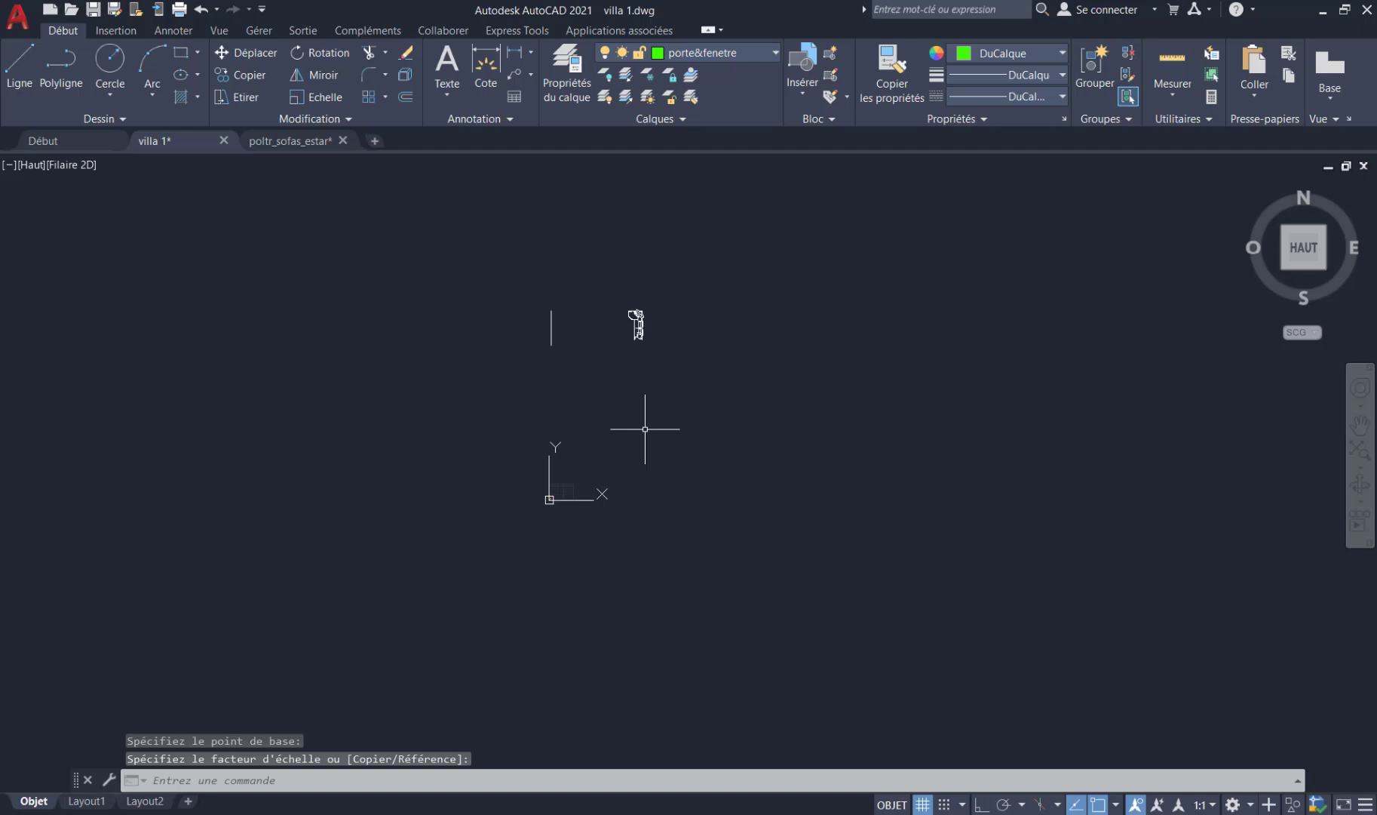
- Move the reduced sofa group down close to the villa floor plan near the origin
click(241, 60)
click(683, 278)
click(607, 377)
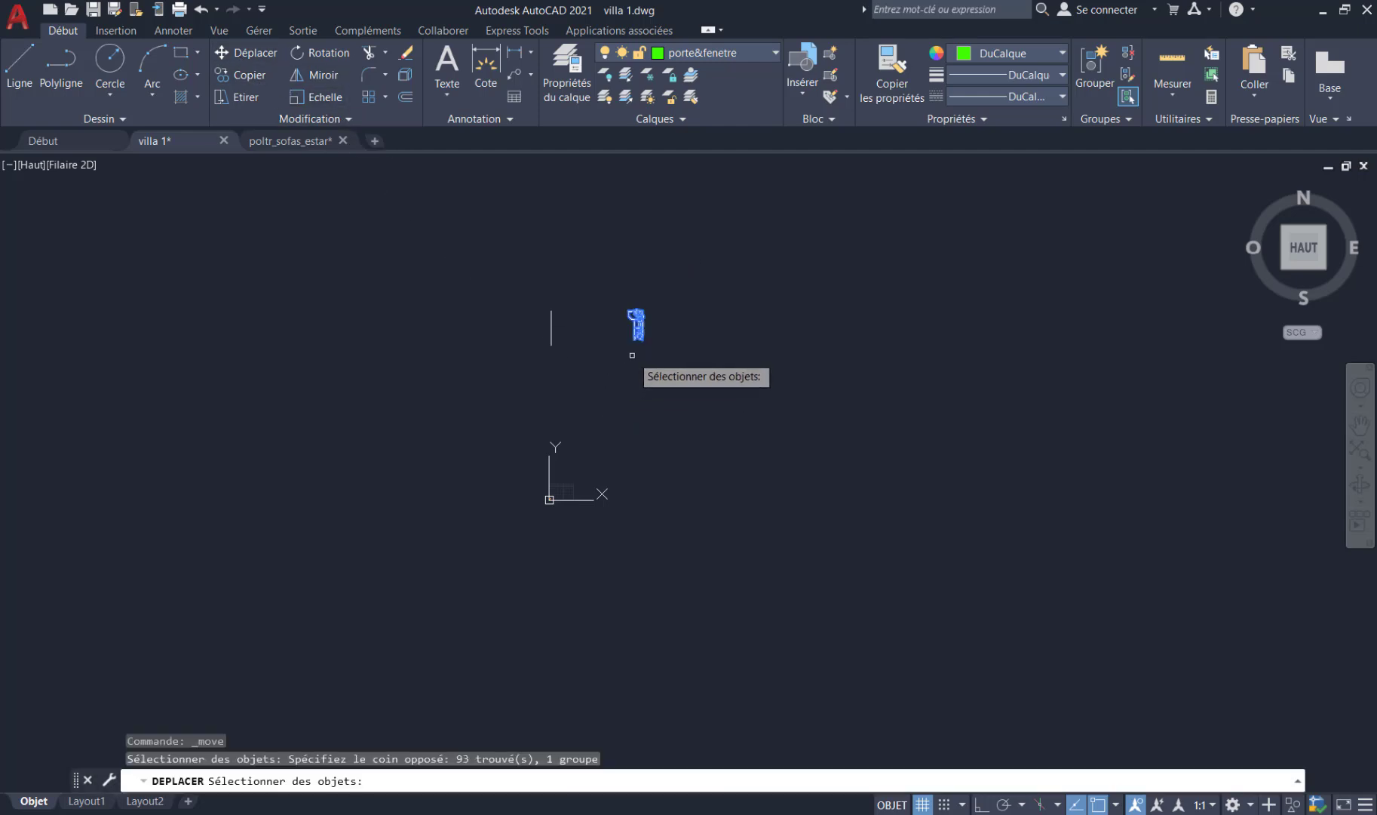
key(Return)
click(635, 323)
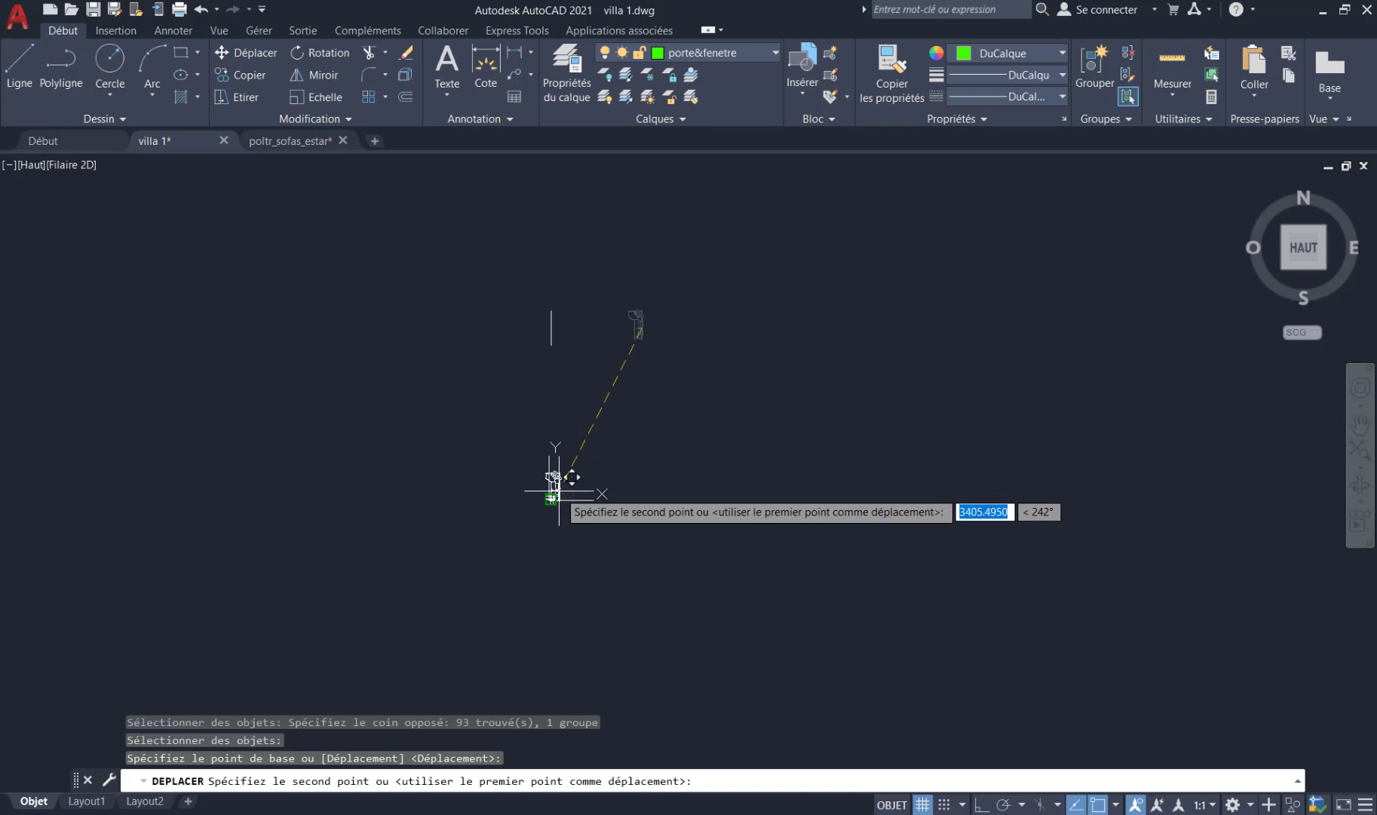
scroll(557, 490, up, 4)
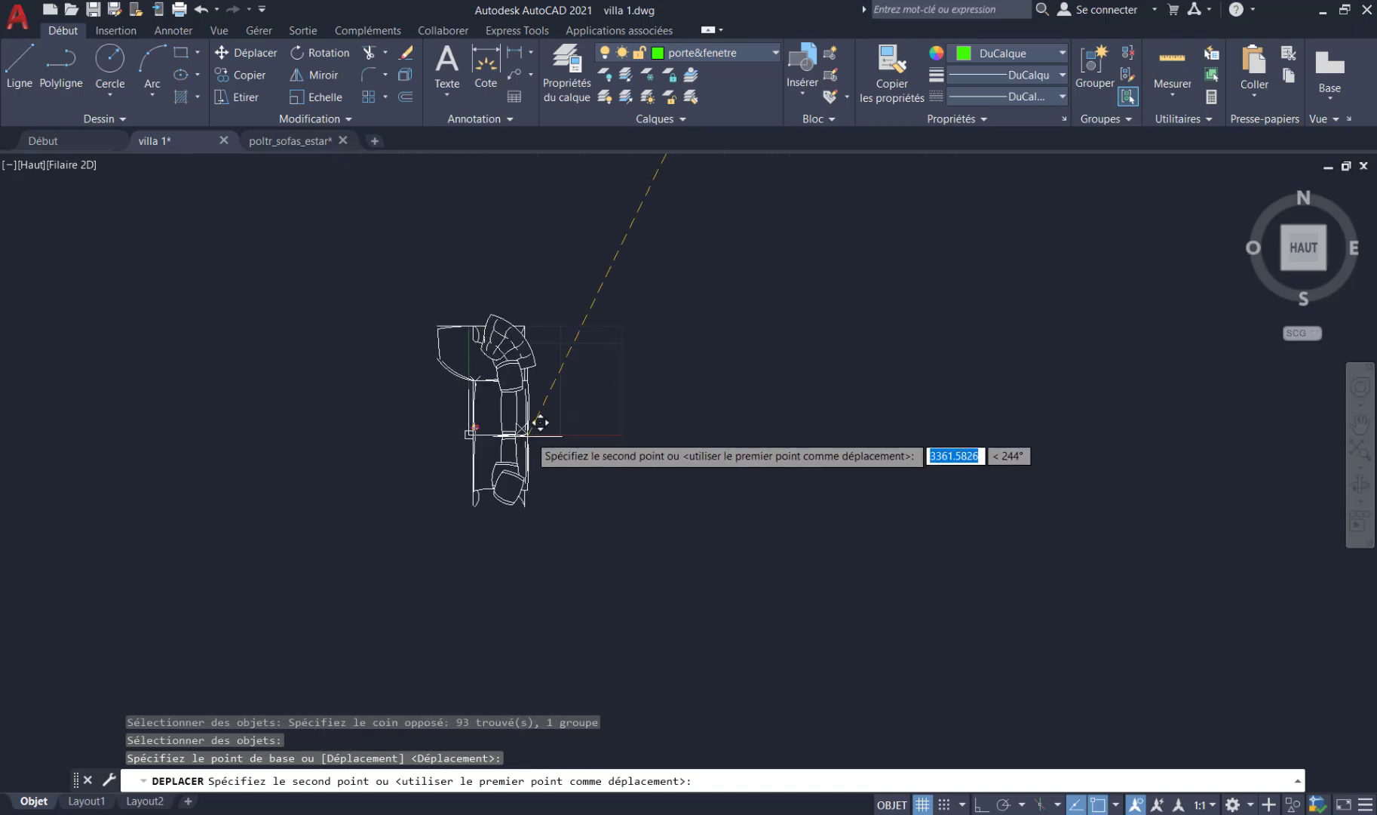
scroll(574, 422, up, 3)
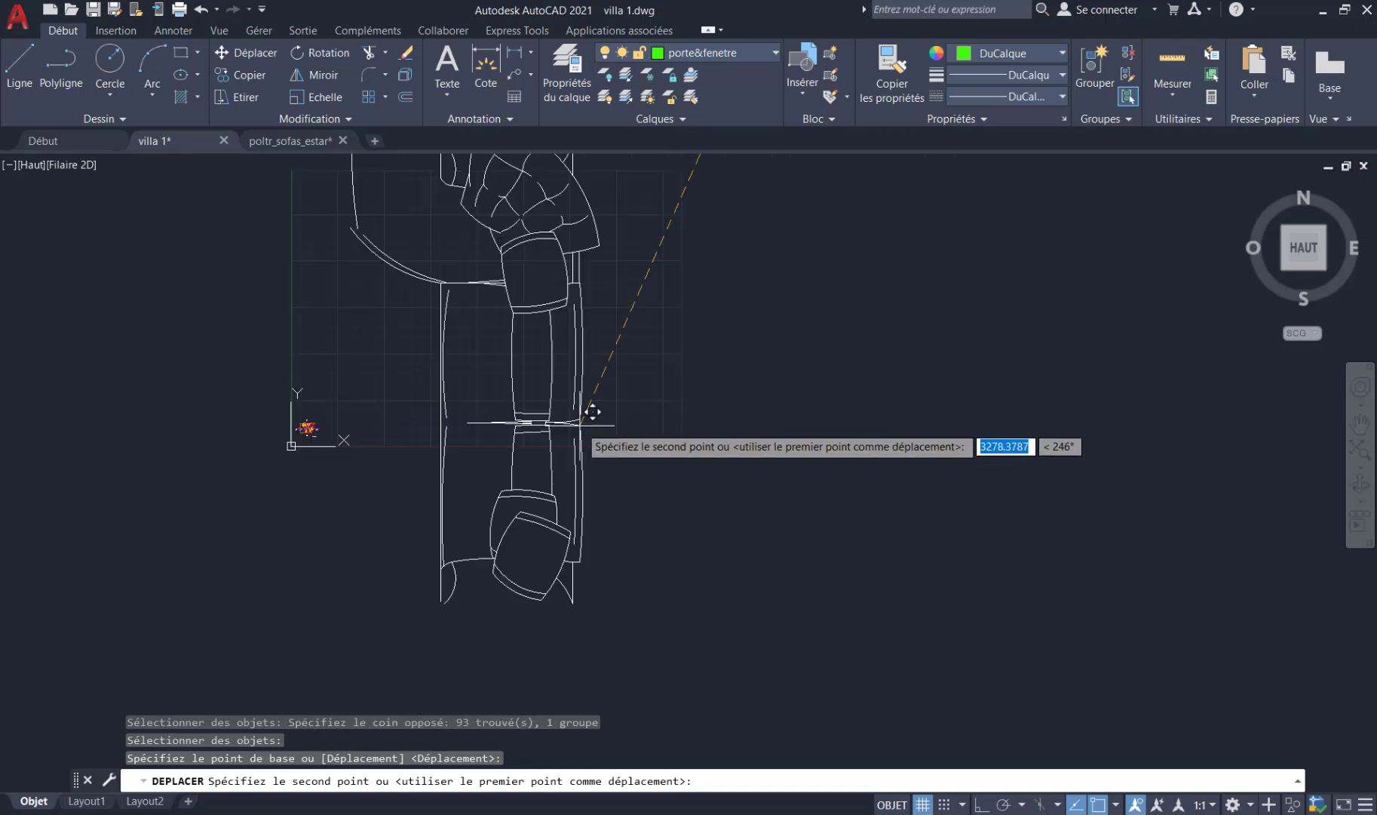
click(593, 411)
scroll(594, 443, down, 4)
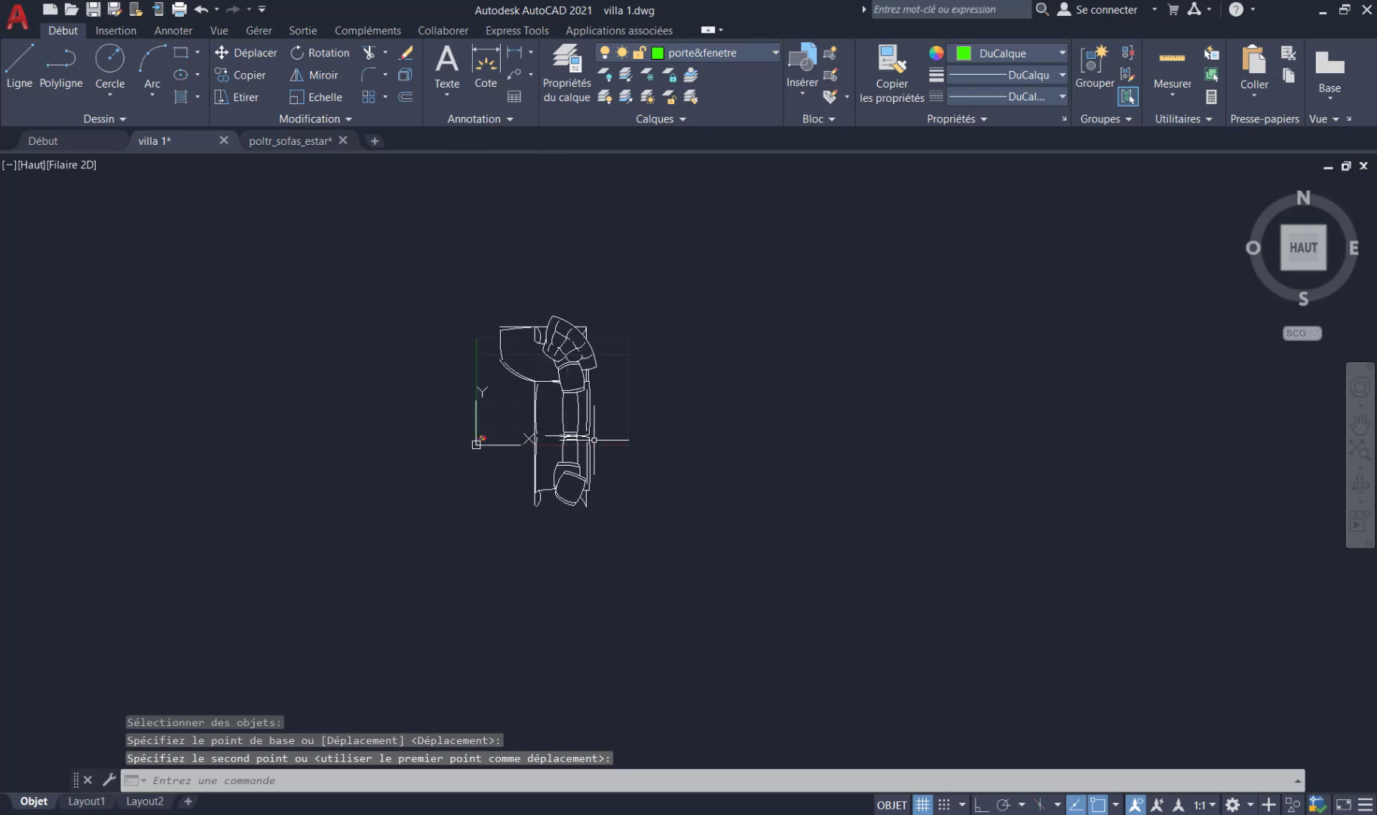
- Scale the sofa group down again freehand from a base point on its upper cushions
click(583, 337)
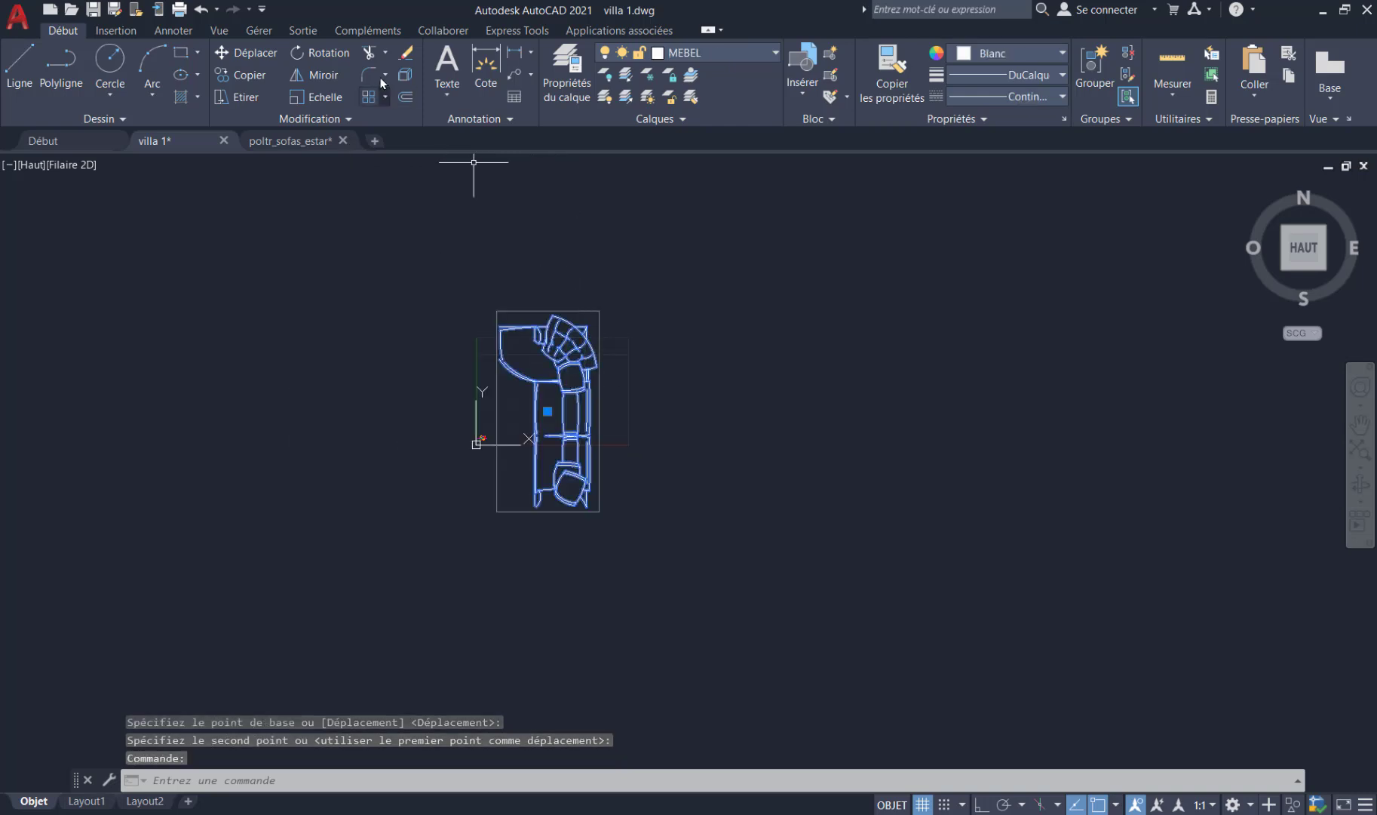
click(331, 98)
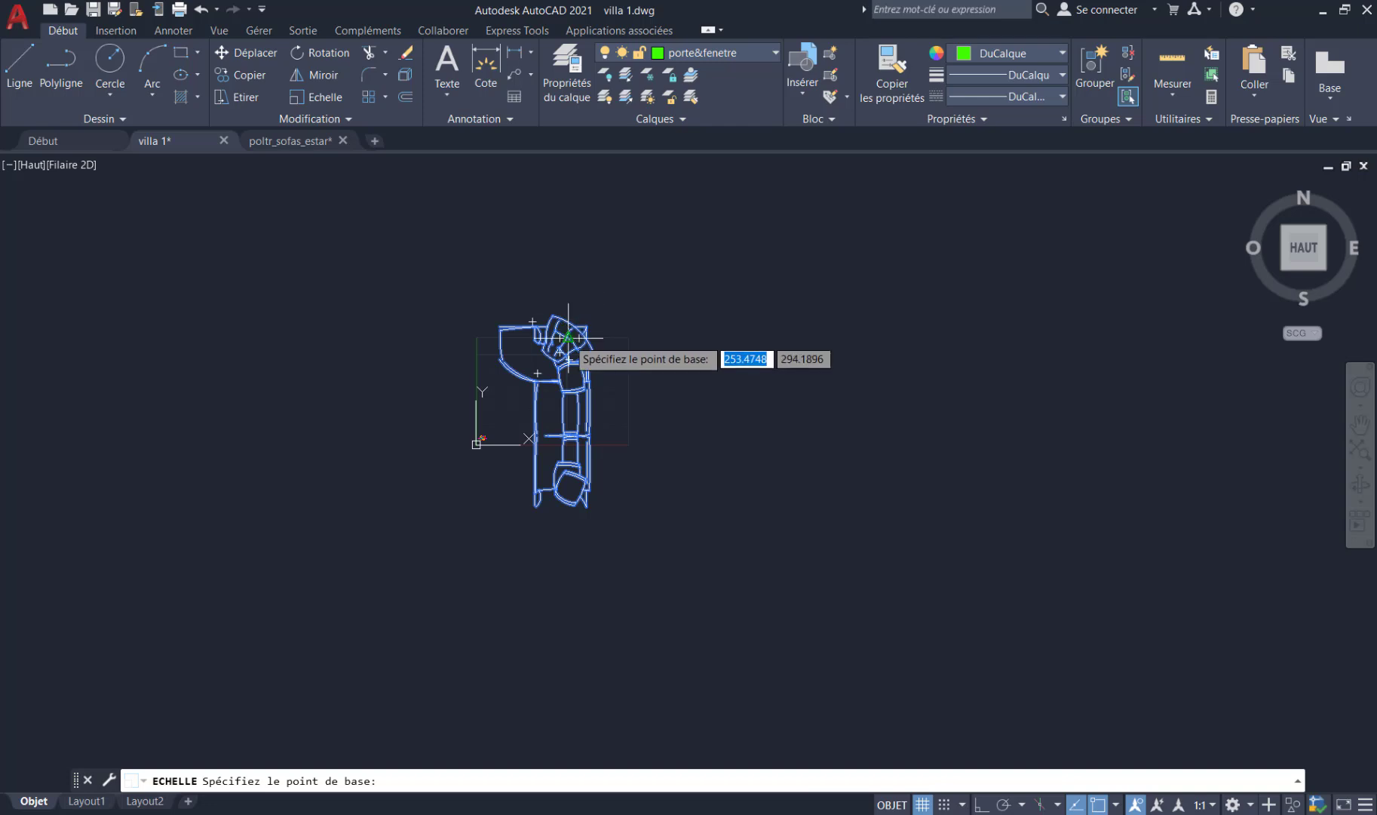
click(569, 337)
click(566, 347)
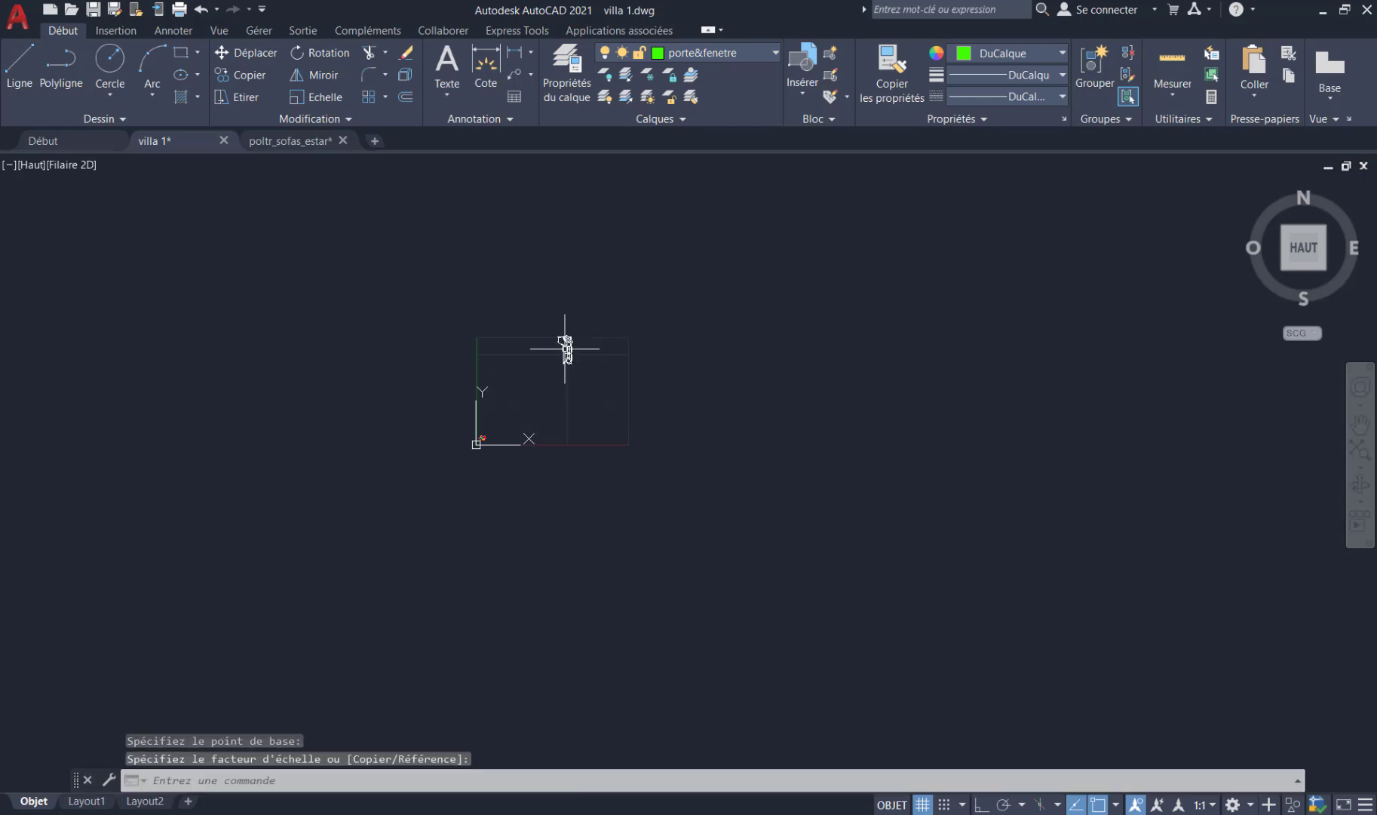
scroll(528, 367, up, 4)
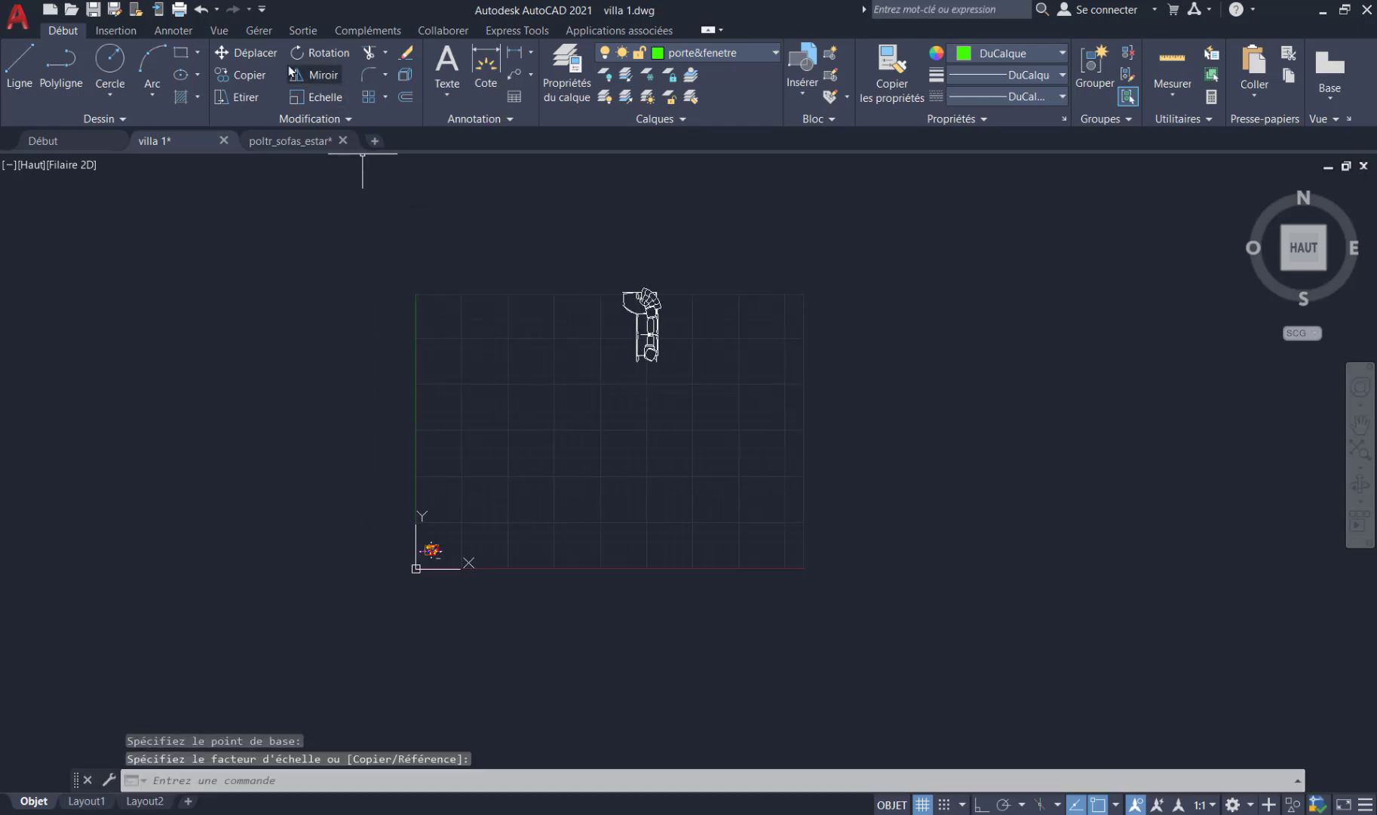
click(653, 360)
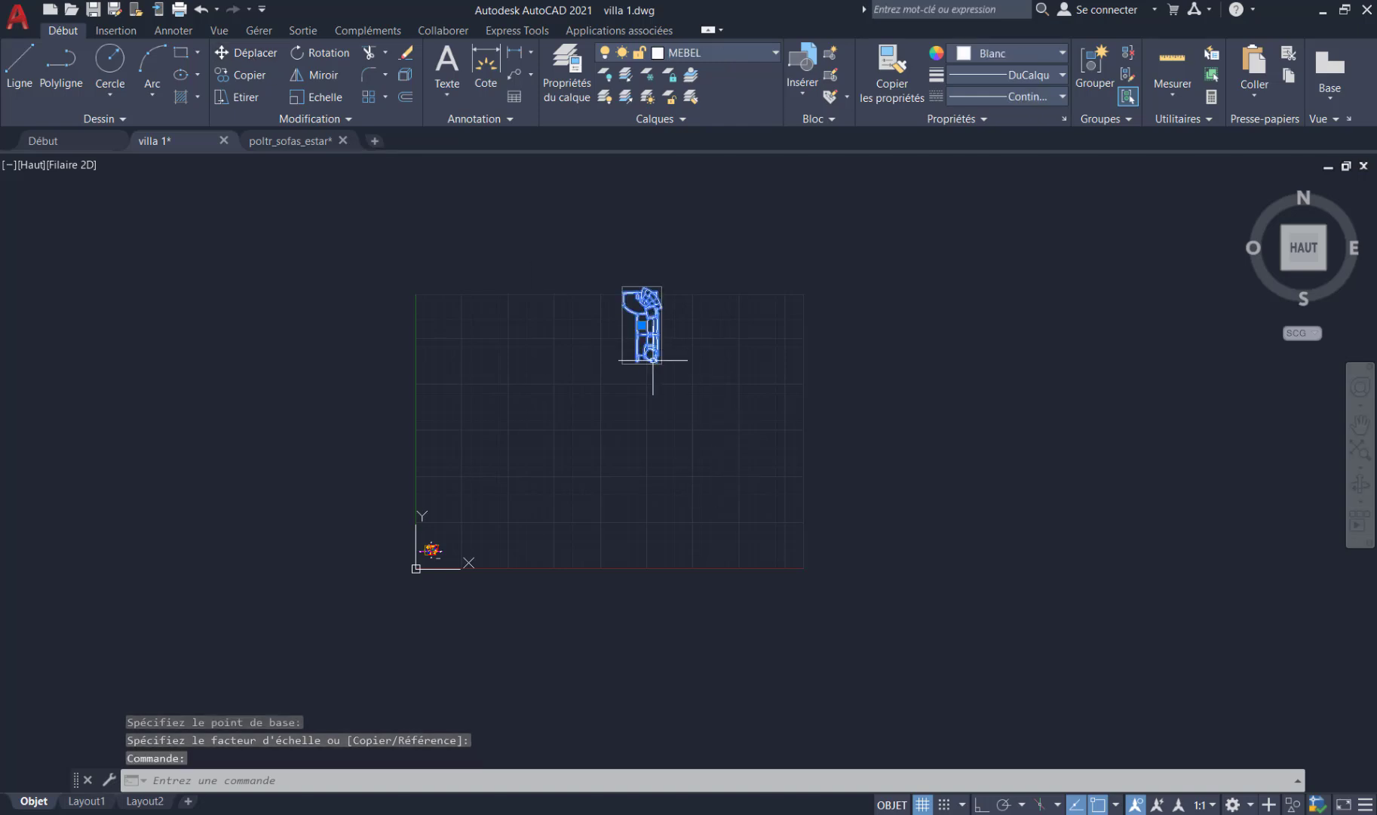
key(space)
click(658, 295)
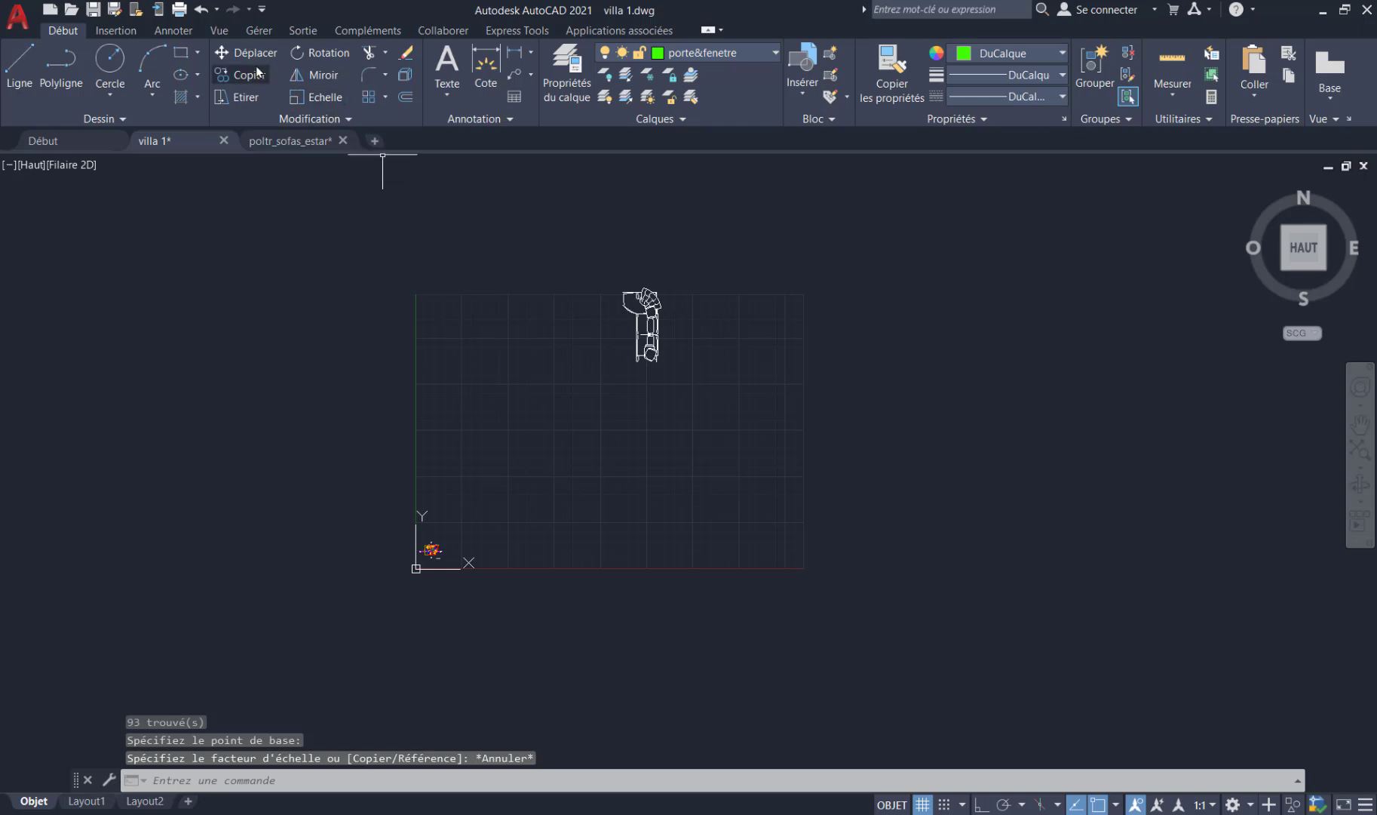
click(695, 244)
click(617, 391)
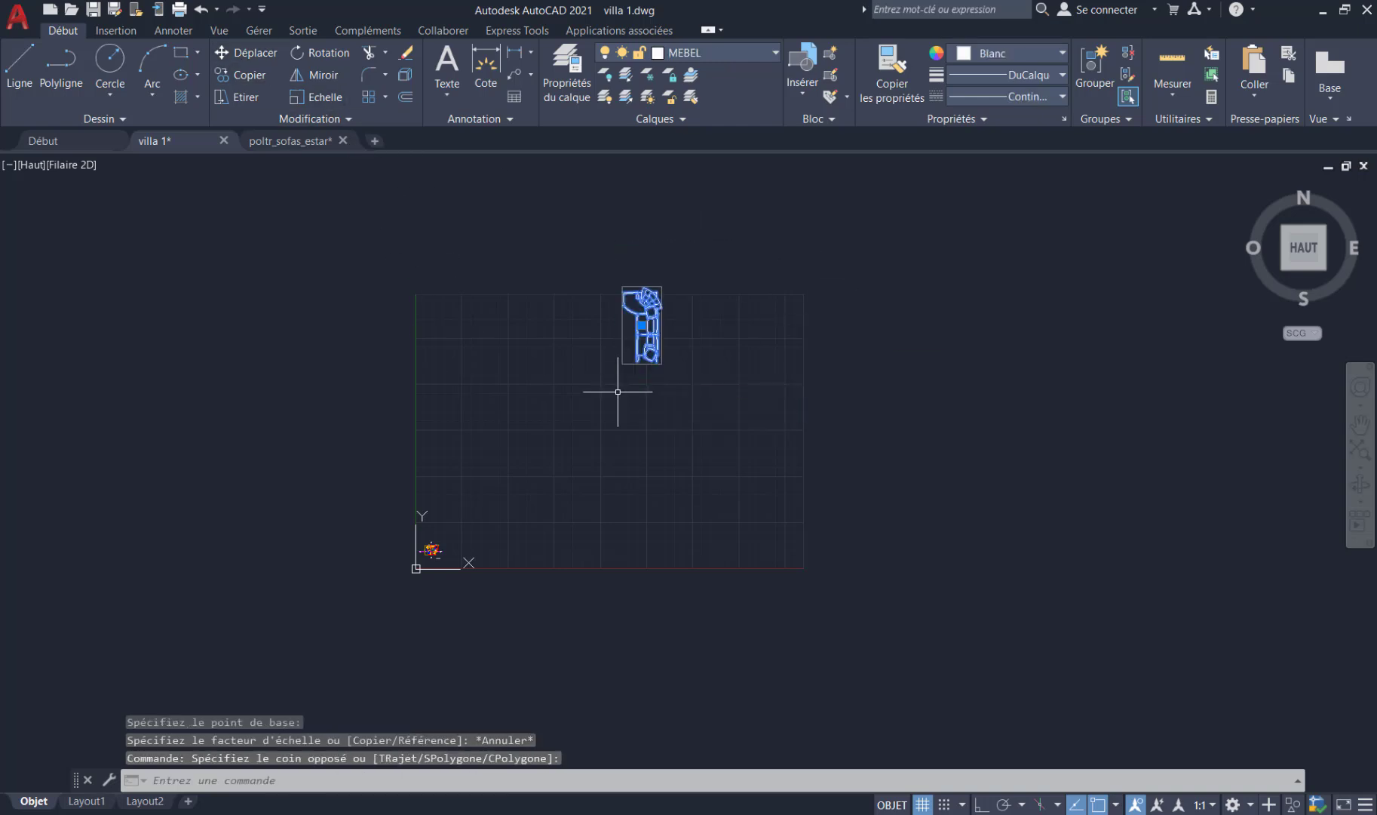
key(Return)
click(641, 303)
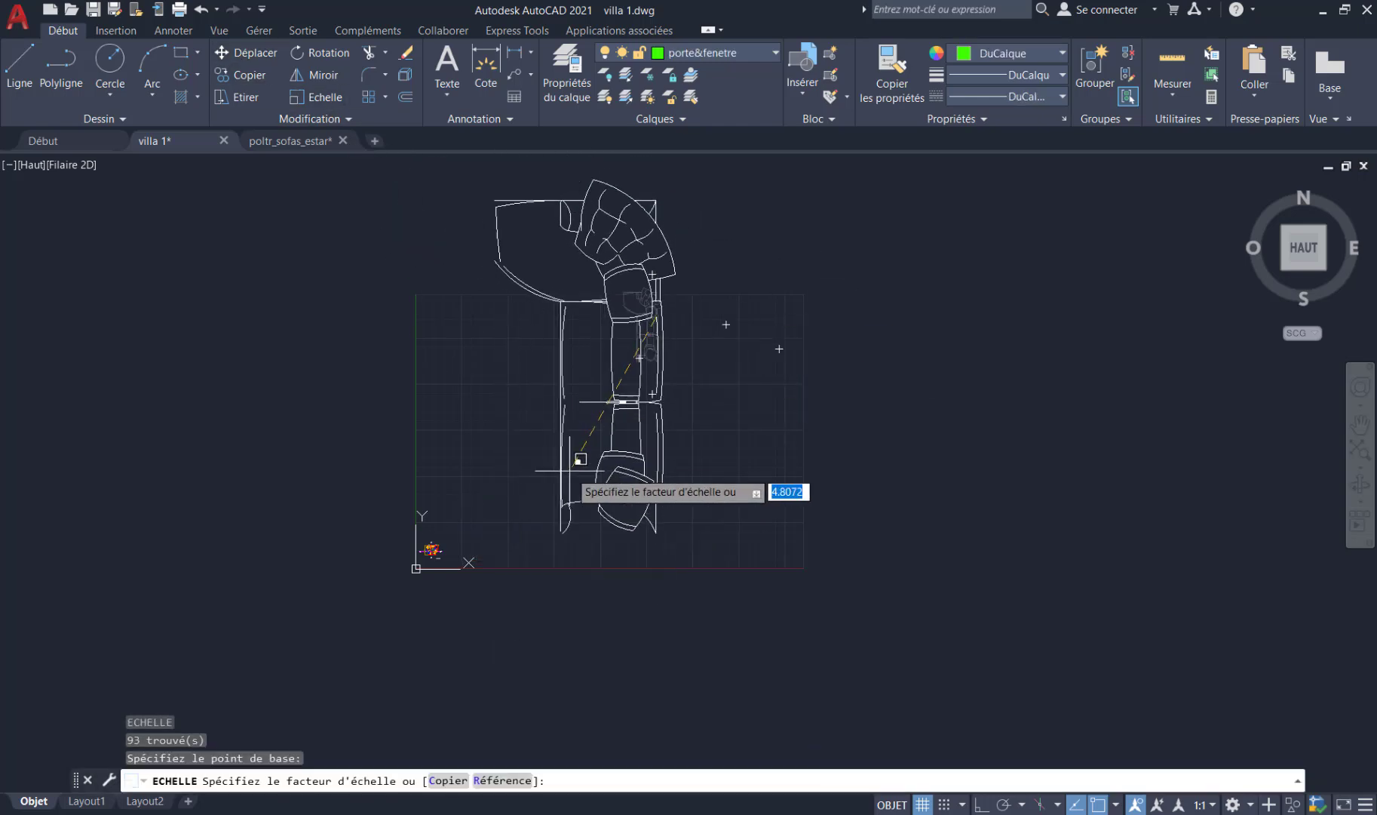
key(Escape)
key(Escape)
key(Escape)
- Move the sofa group from the far corner of the grid to just beside the villa floor plan
click(239, 47)
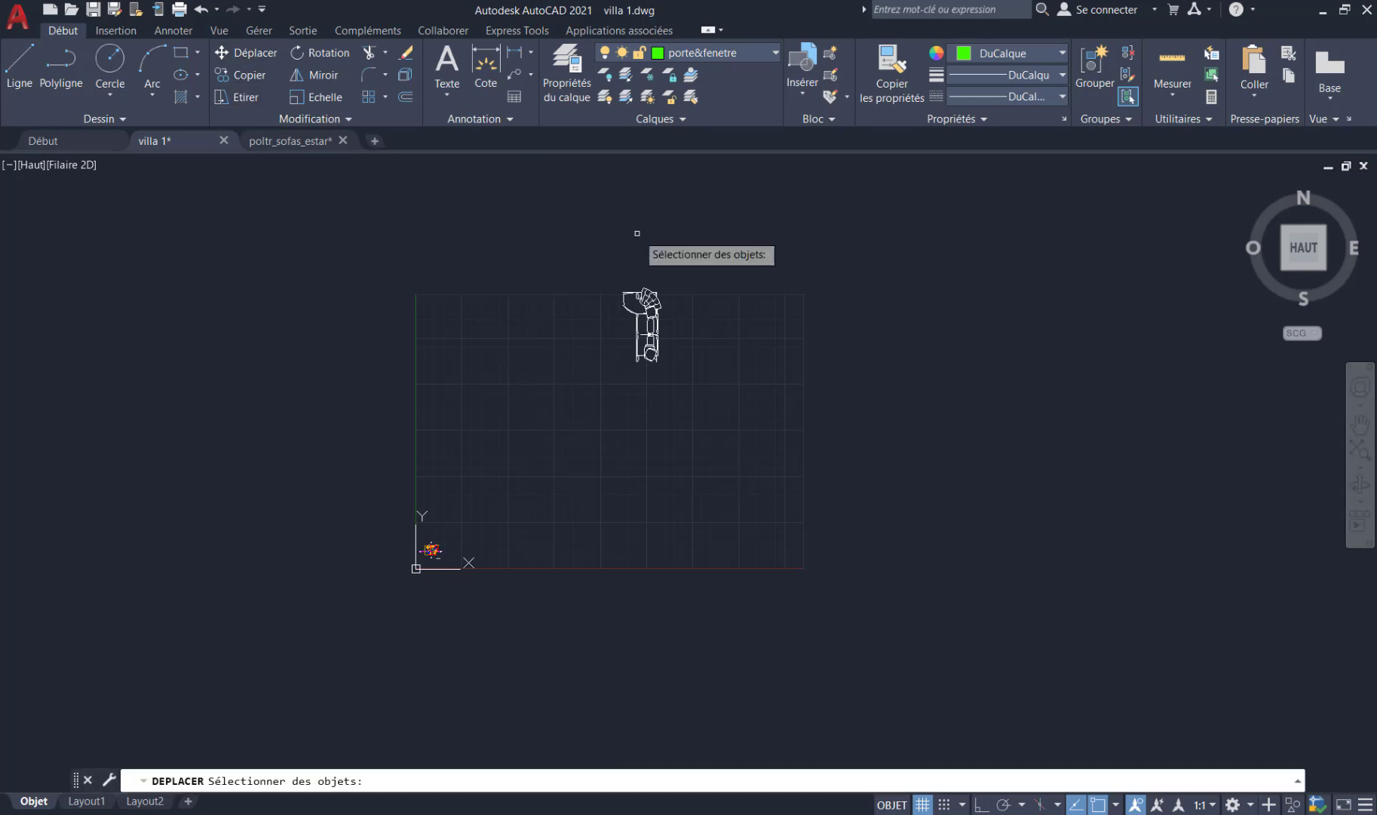
click(638, 326)
key(Return)
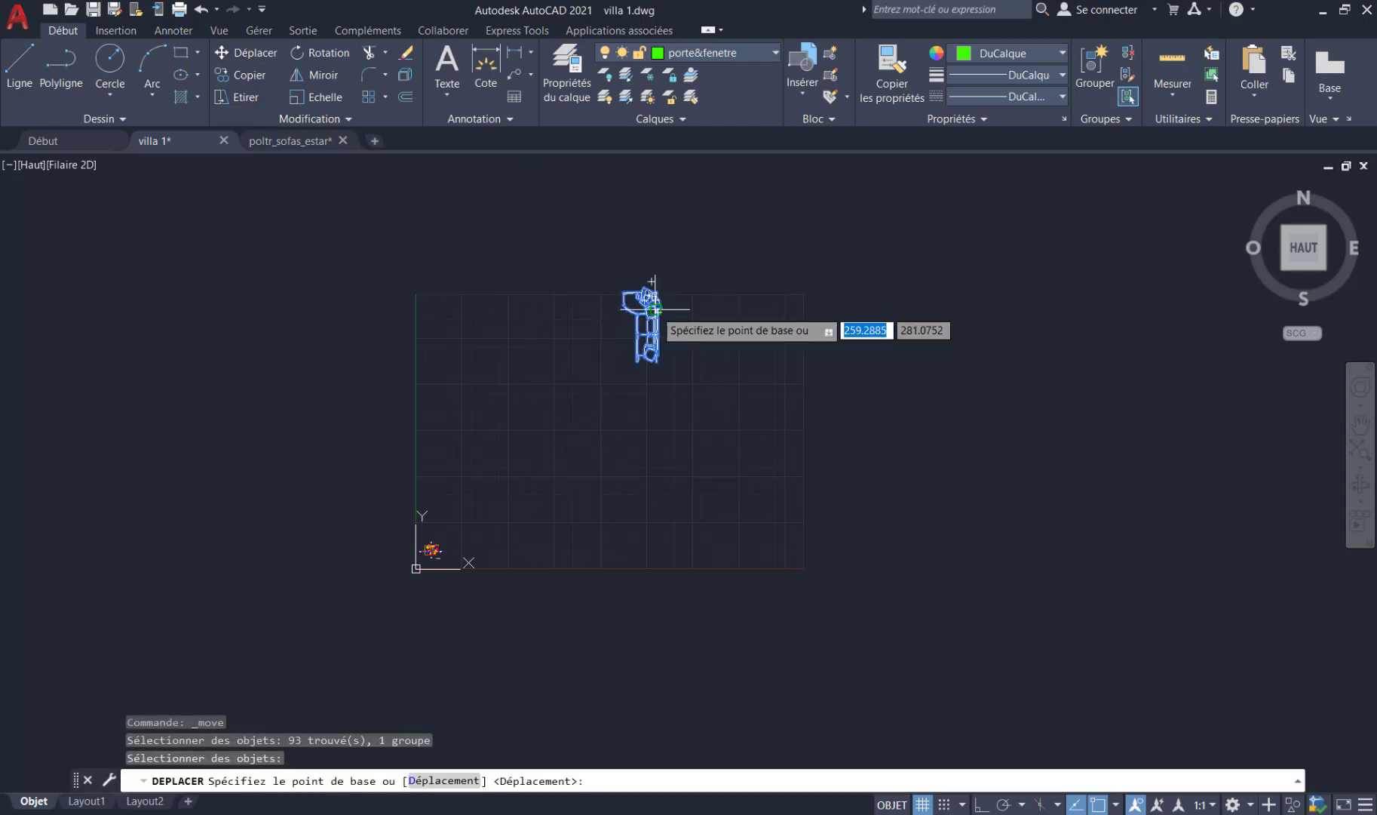
click(653, 303)
scroll(471, 540, up, 10)
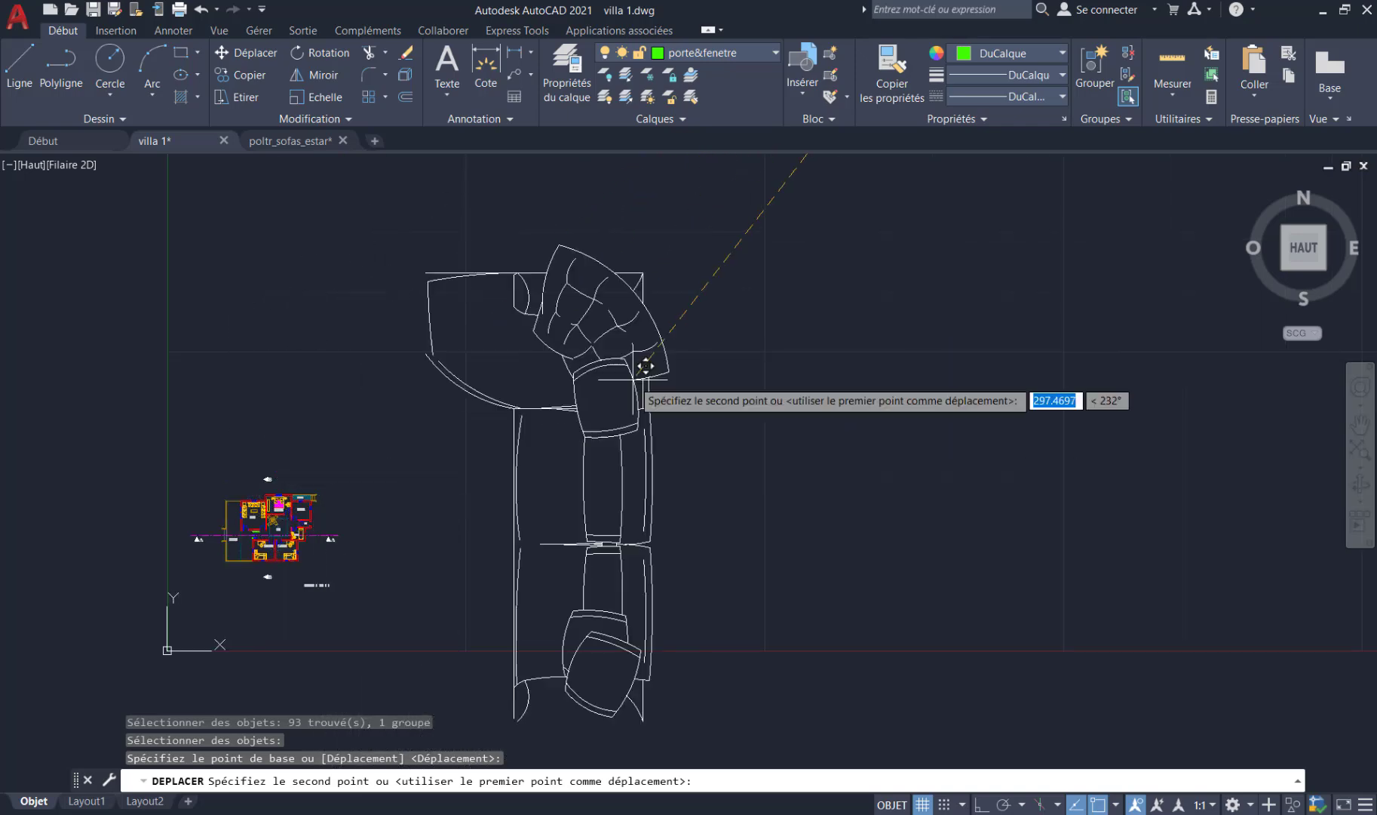
click(697, 386)
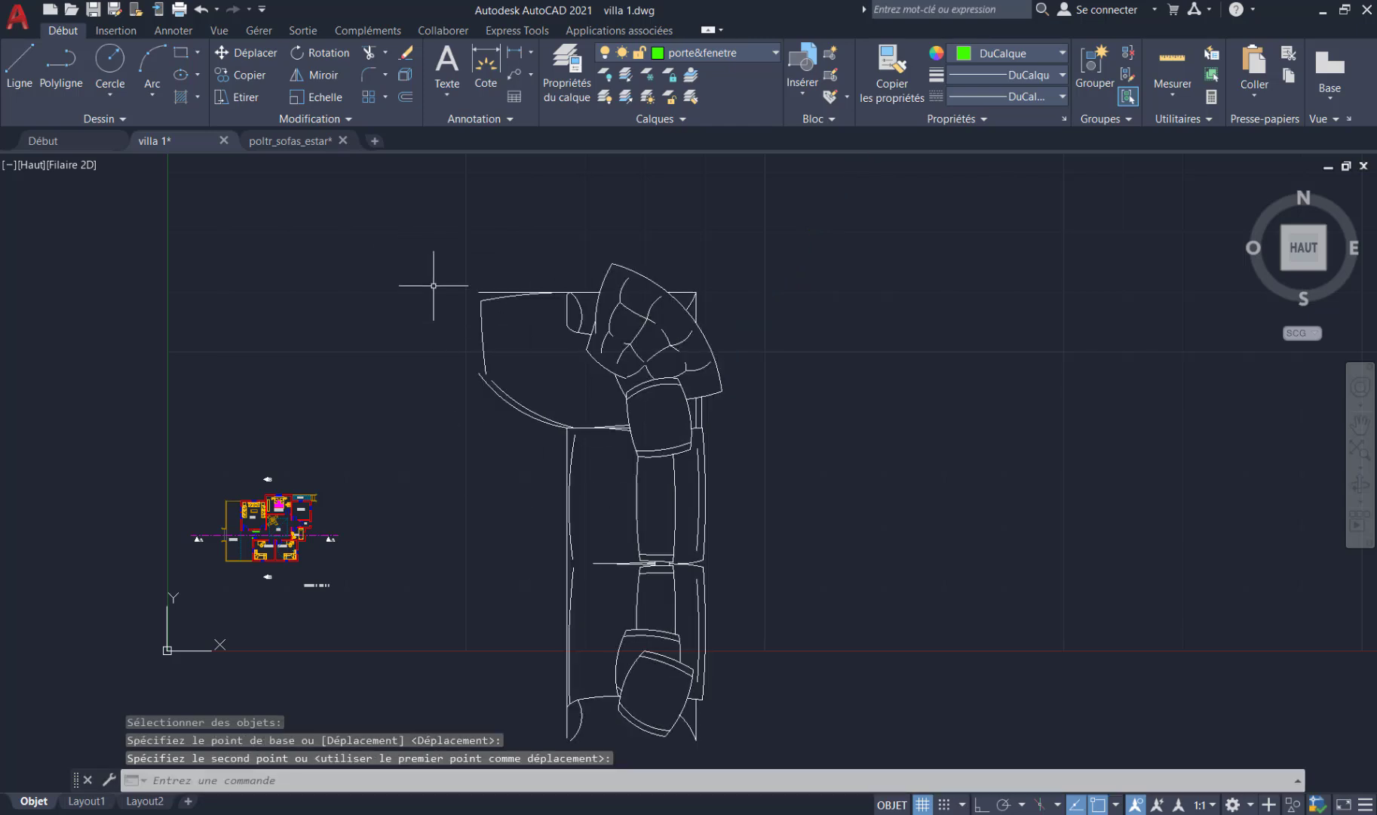
- Scale the sofa group by reference from its upper left corner, reducing its top edge to a new length of about 2.5
click(314, 101)
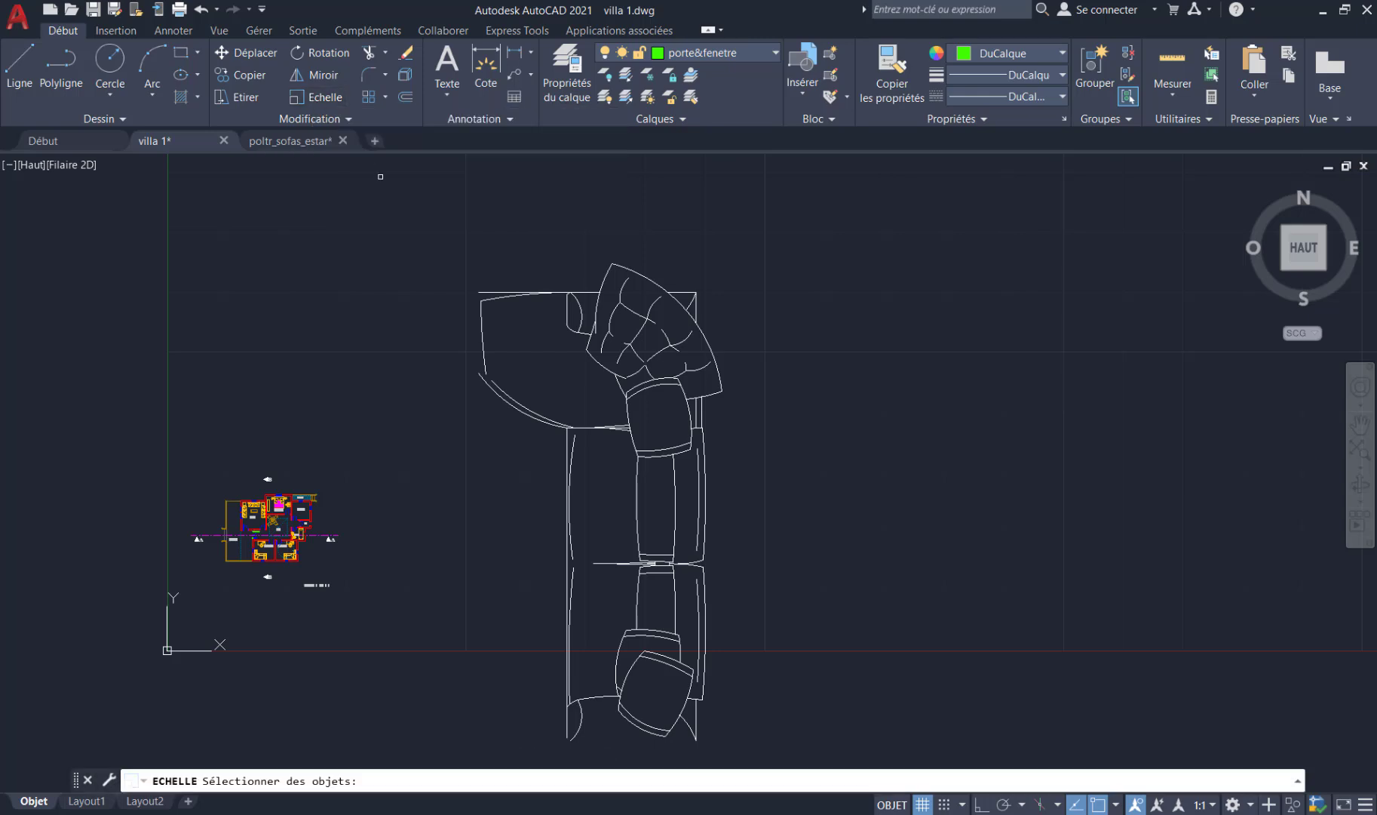
click(628, 345)
key(Return)
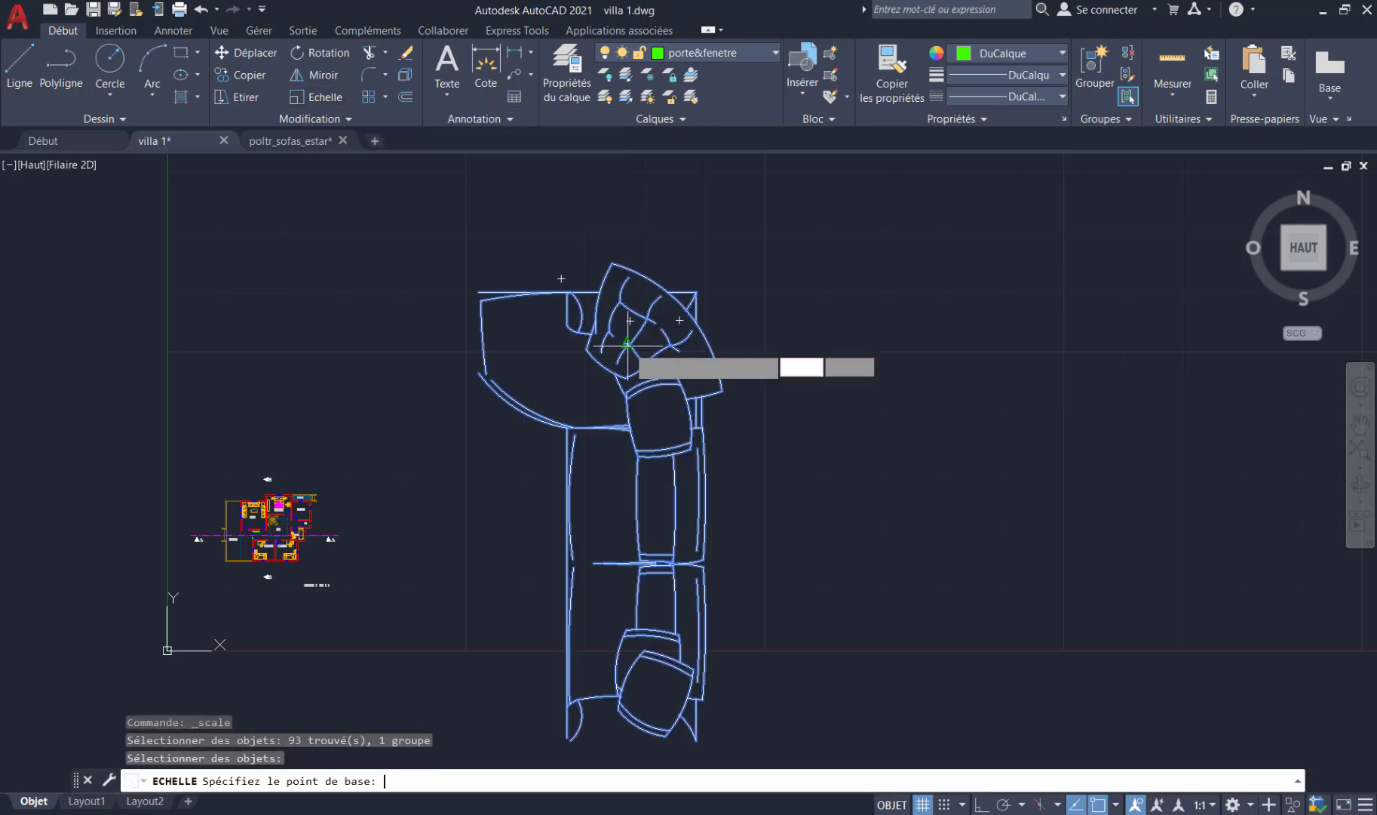
click(483, 301)
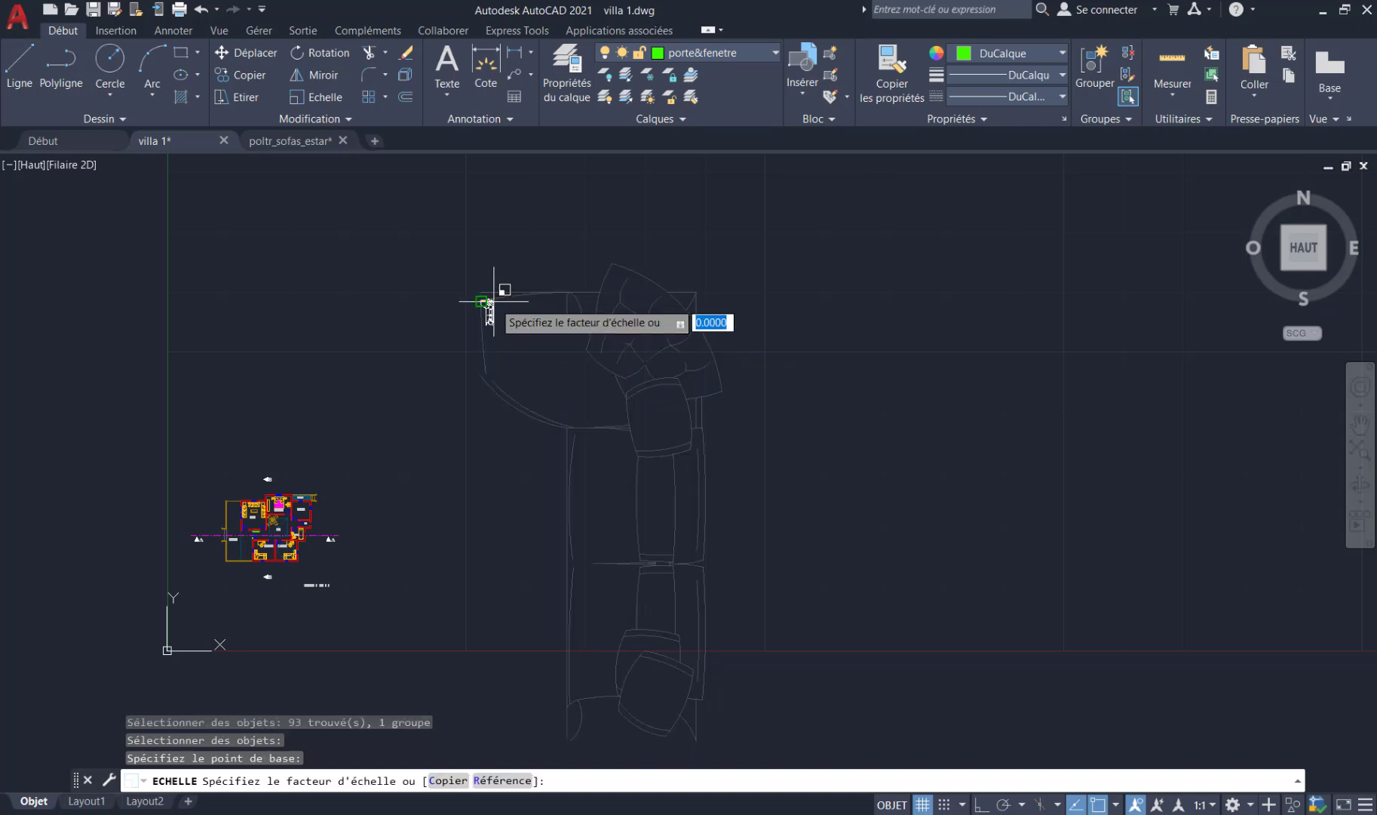
click(492, 781)
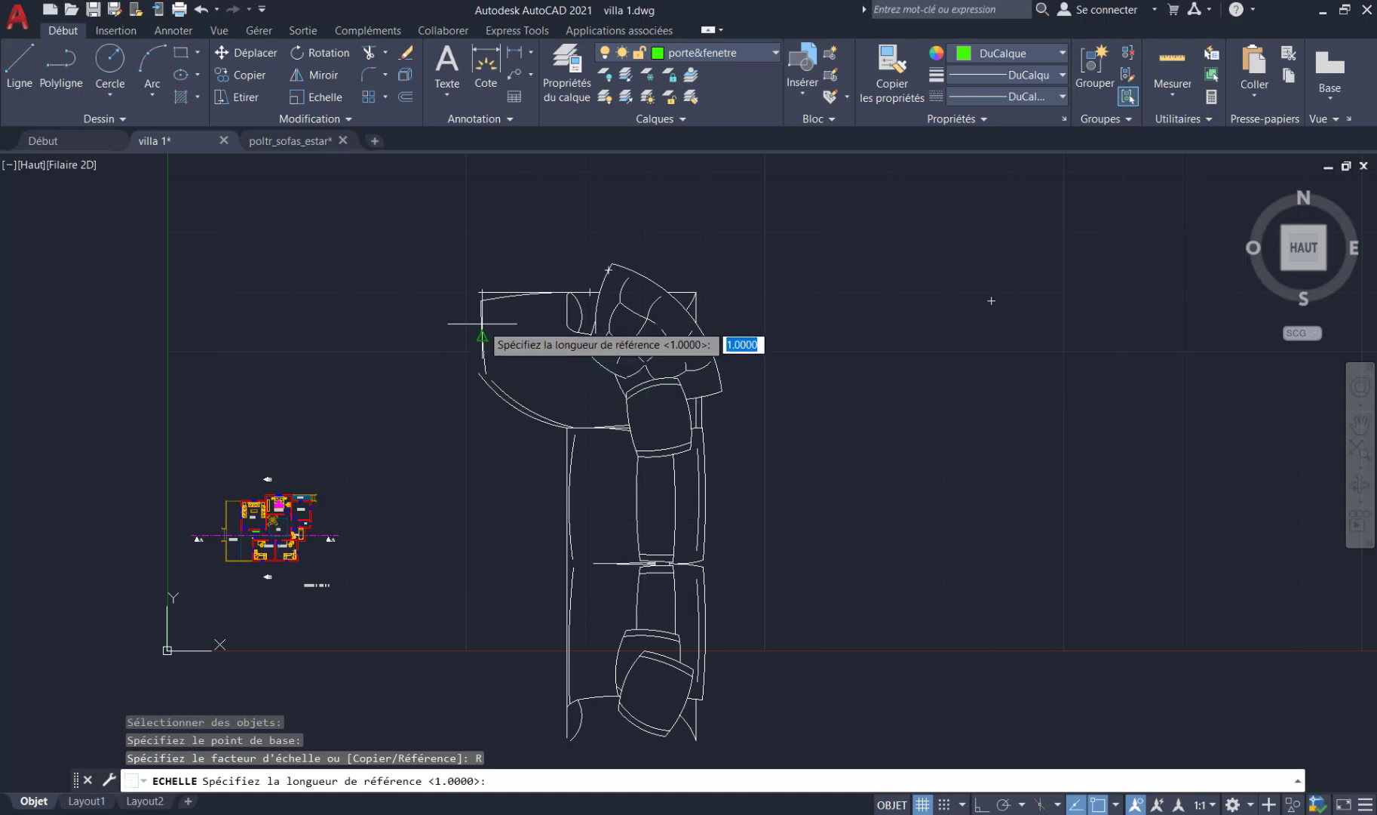
click(479, 292)
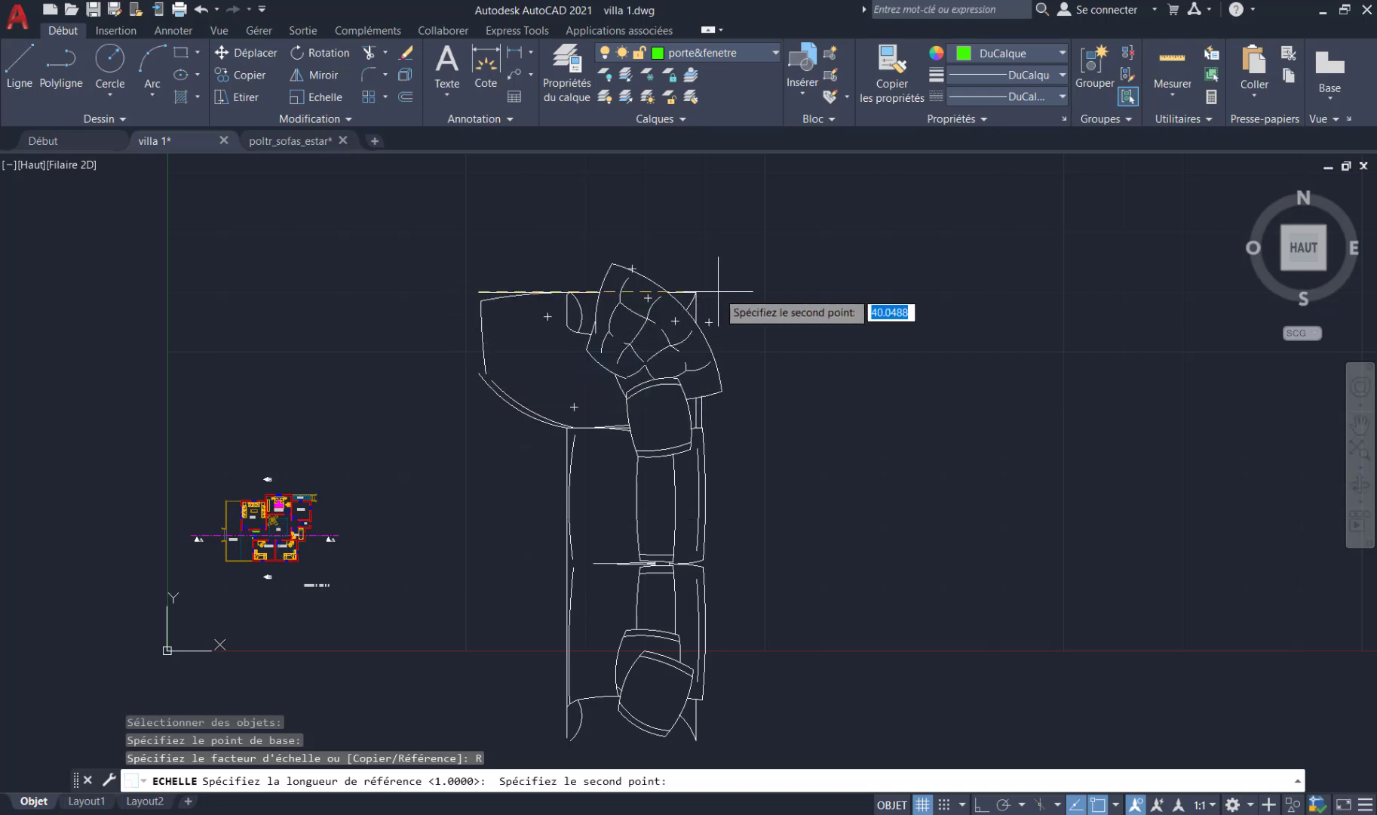
click(695, 292)
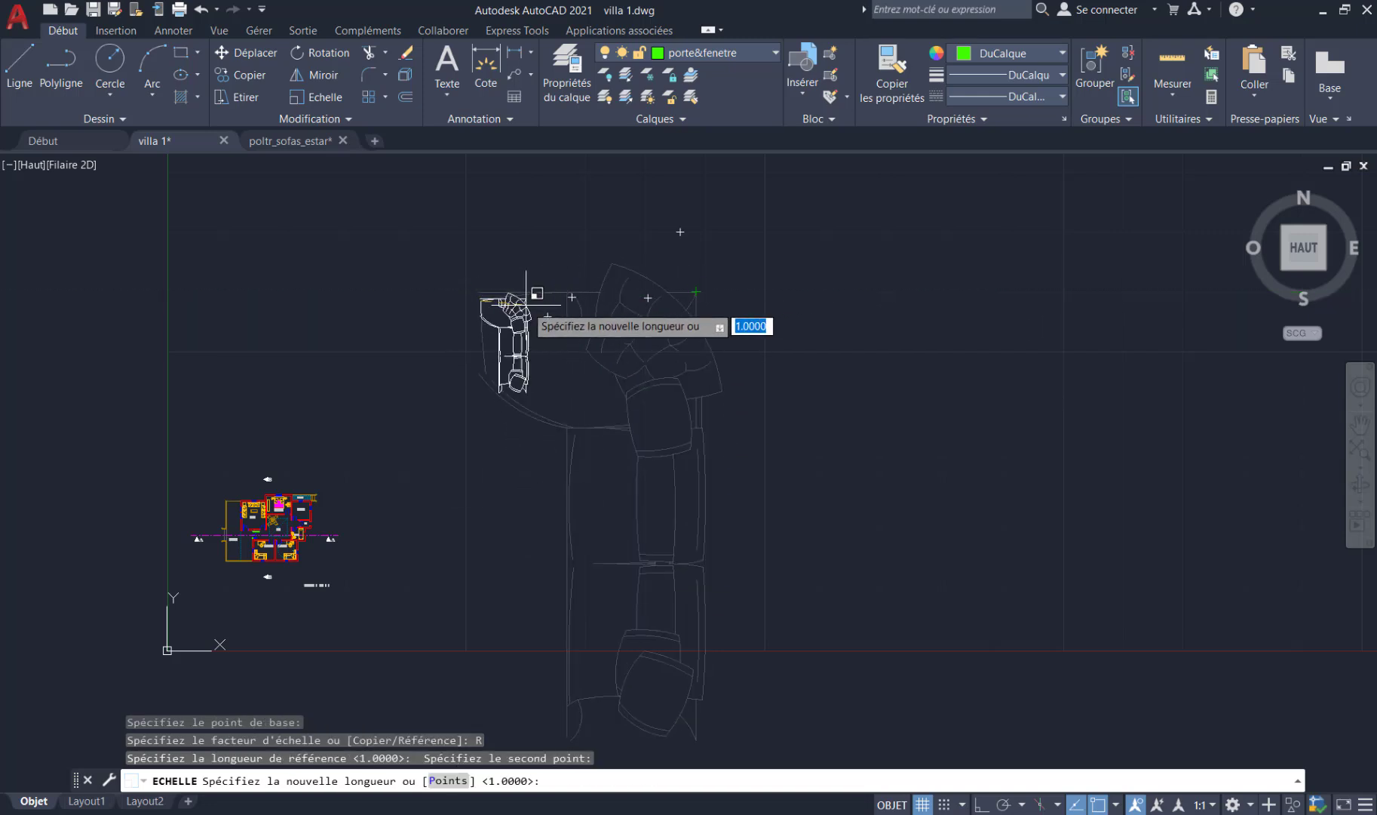
scroll(498, 298, up, 2)
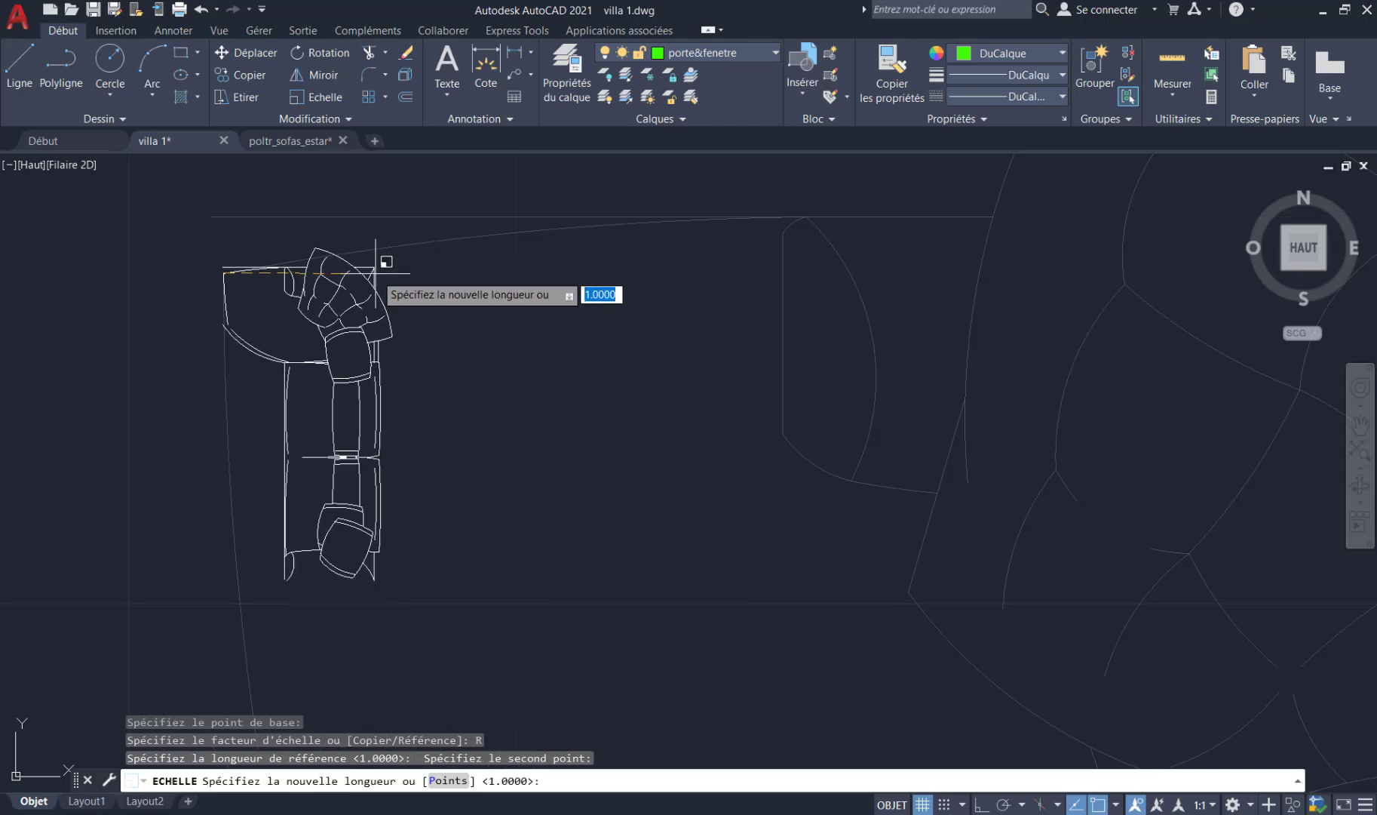
click(322, 273)
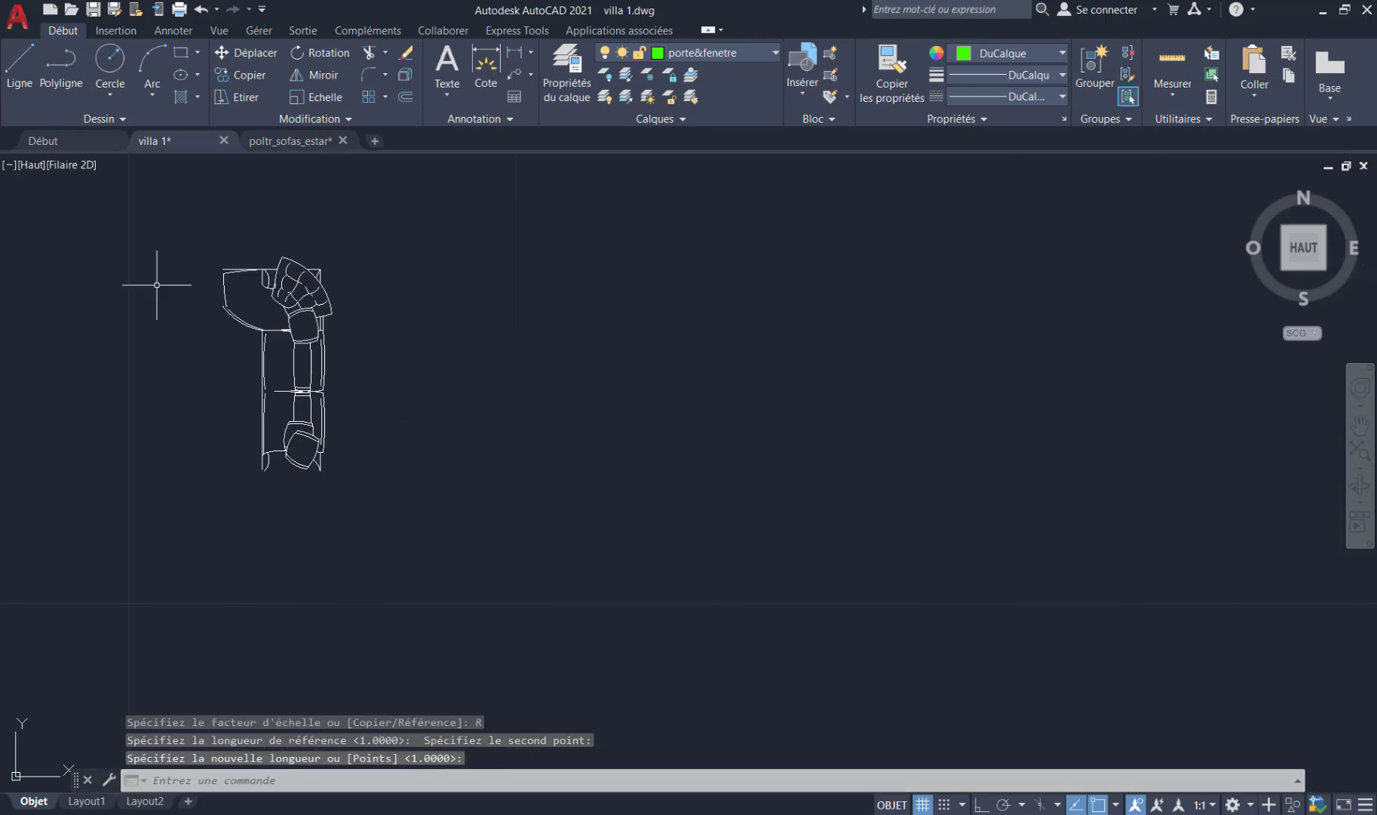
- Draw a 3 by 3 rectangle beside the sofa as a size guide
click(179, 59)
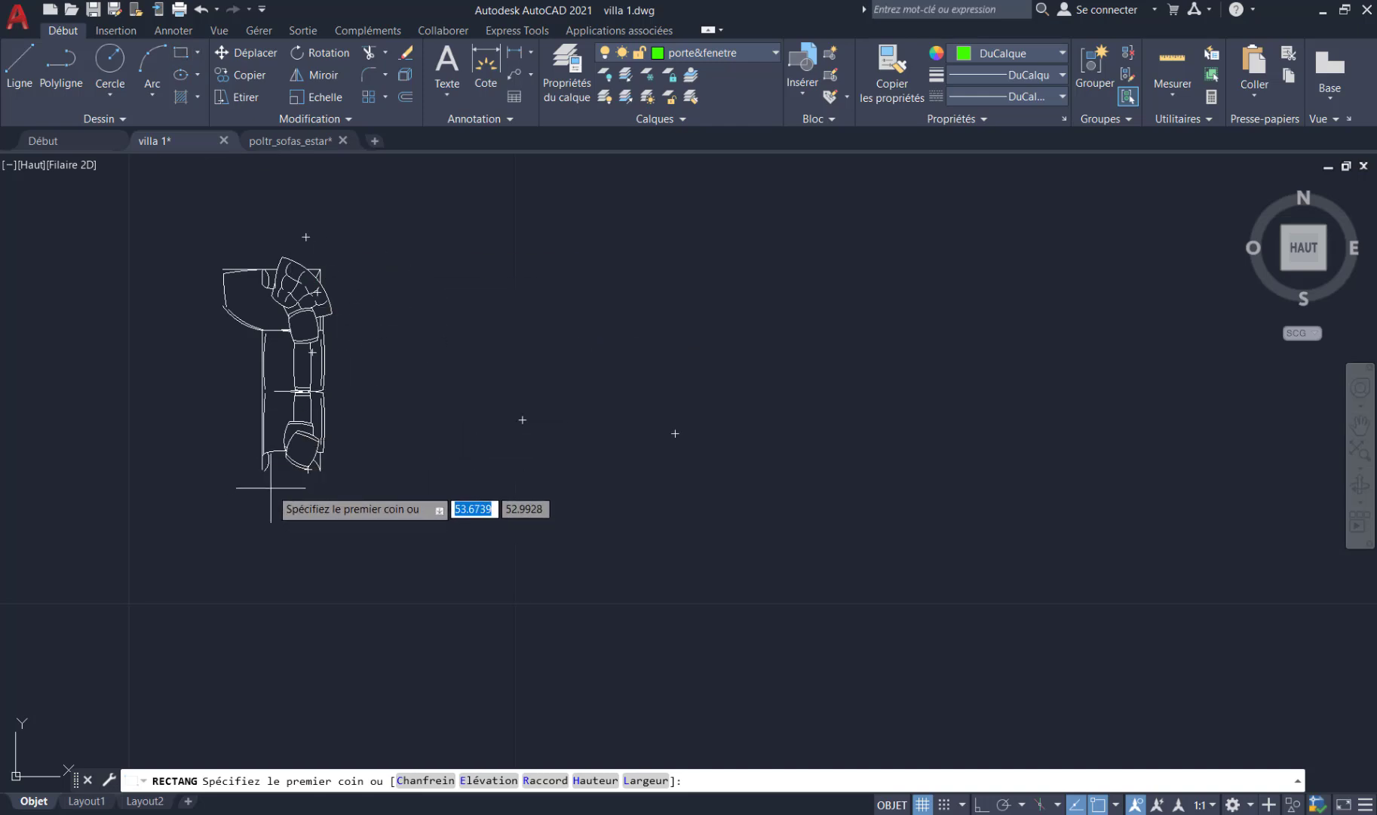
click(404, 263)
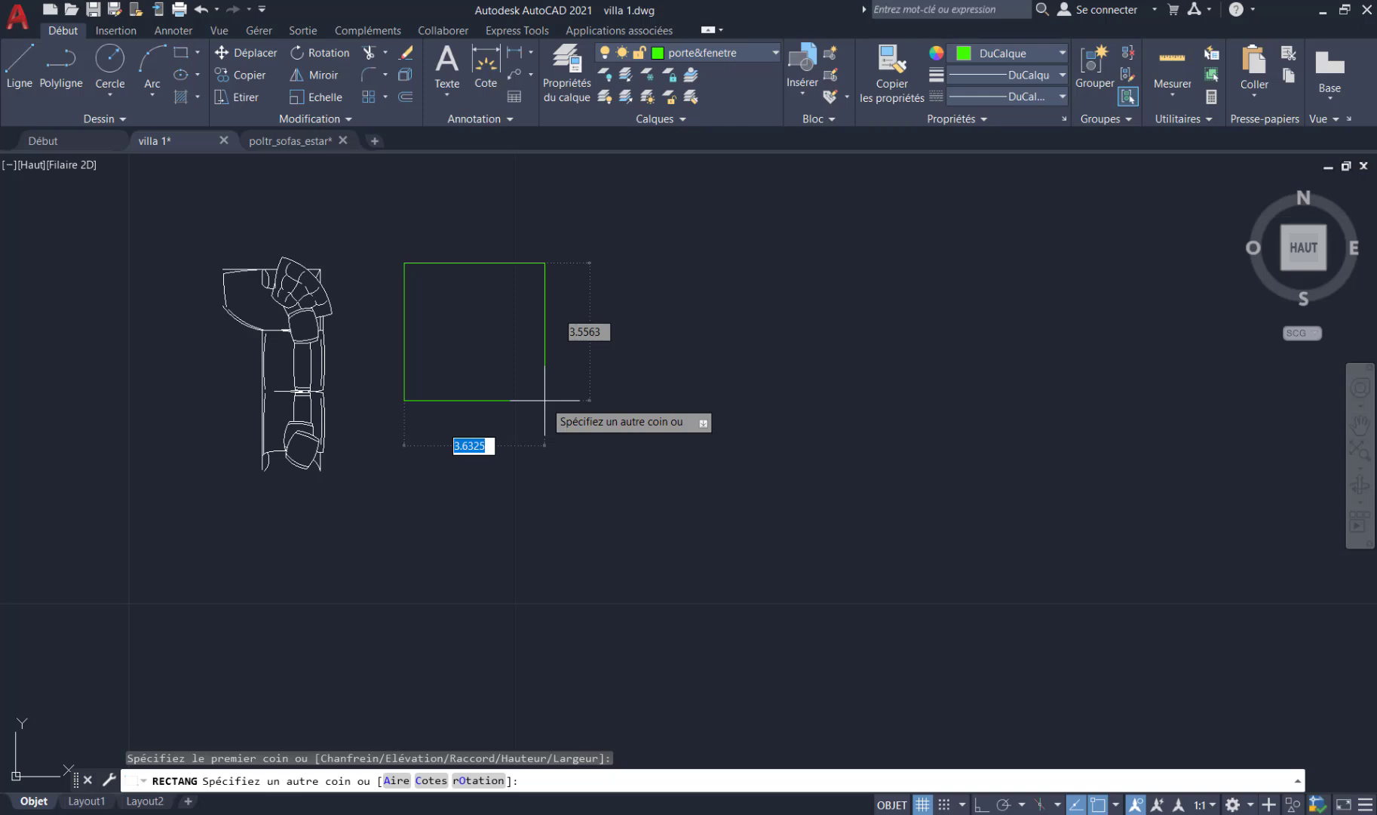
text(3)
key(Tab)
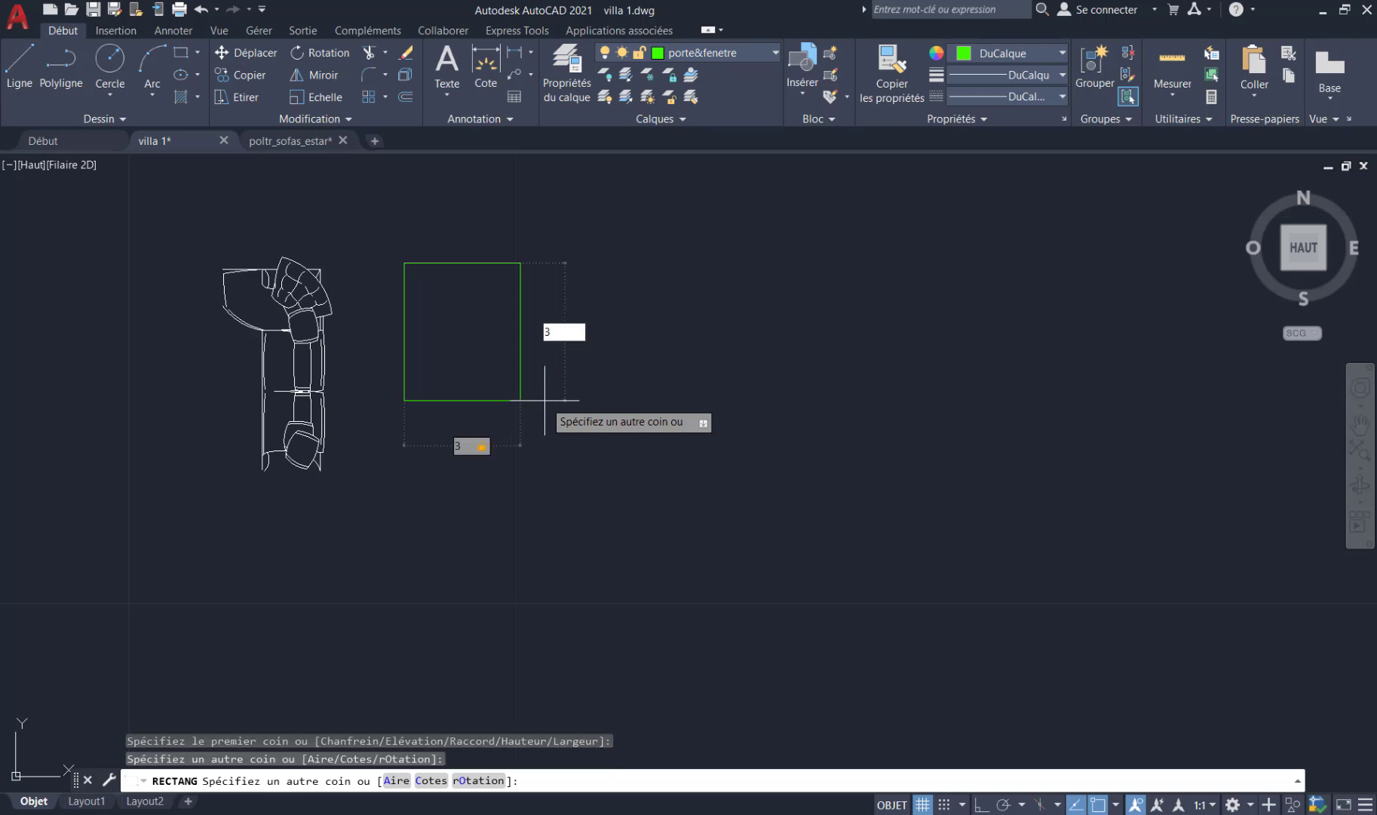
key(Return)
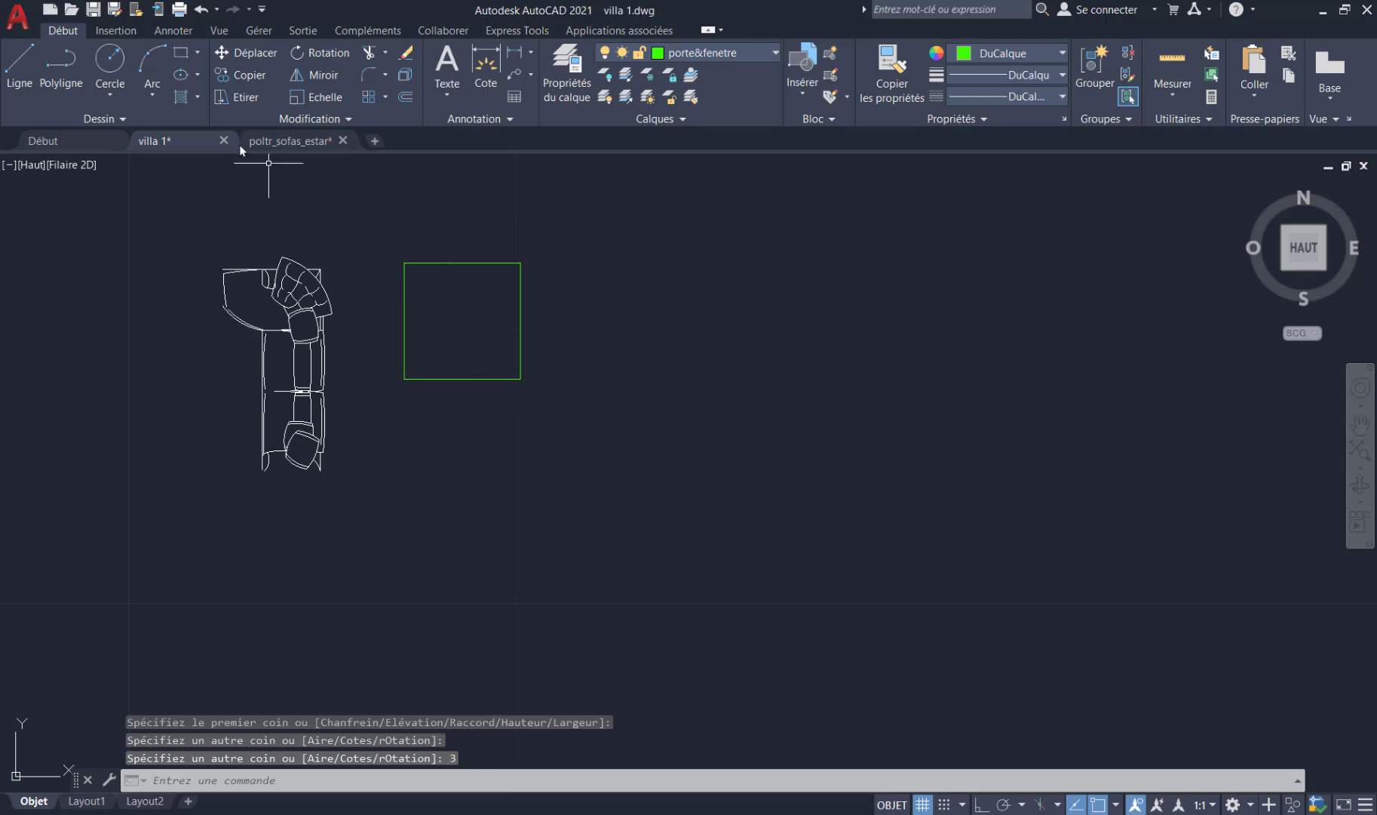
- Move the sofa group so its upper left corner sits on the rectangle's upper left corner
click(226, 52)
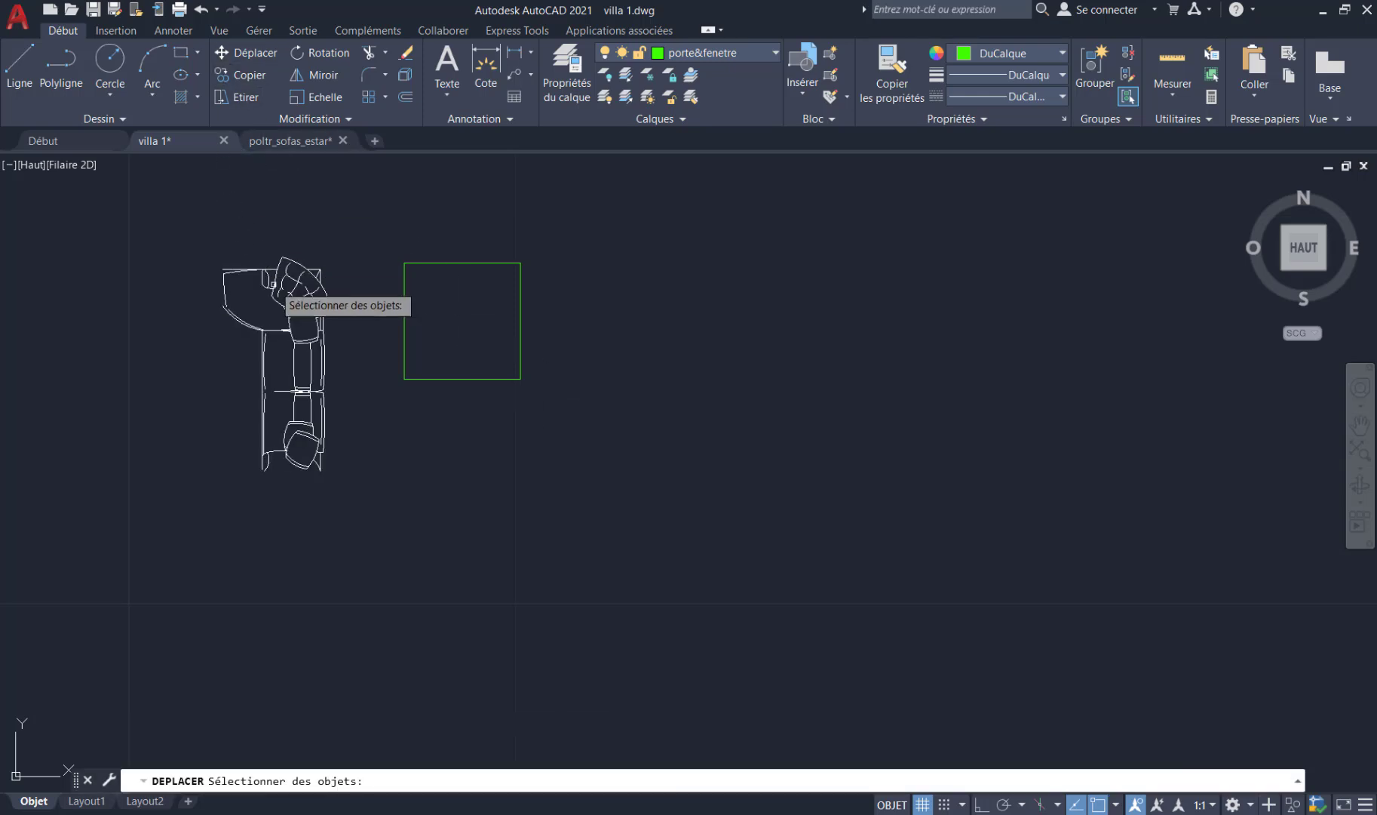
click(278, 292)
key(Return)
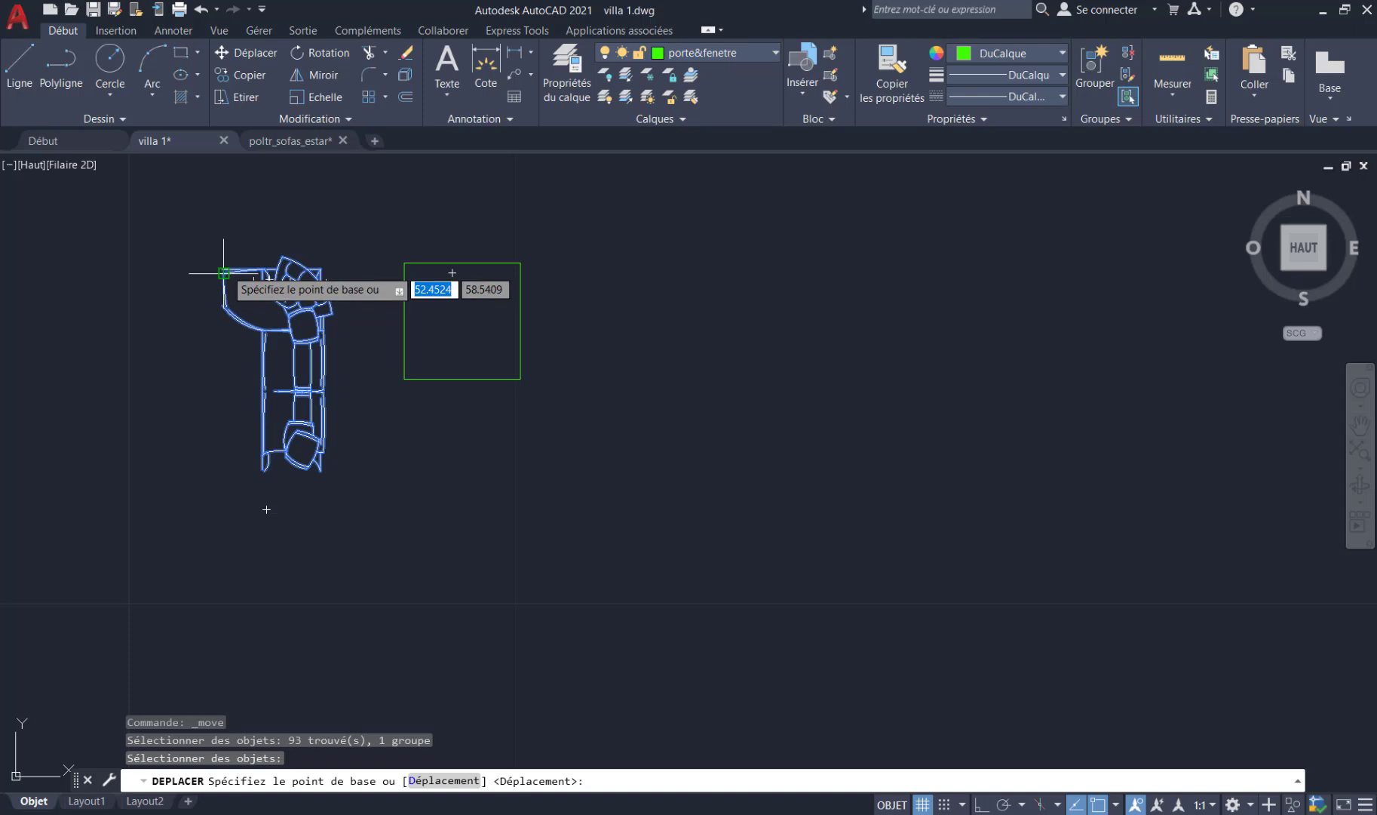
click(223, 270)
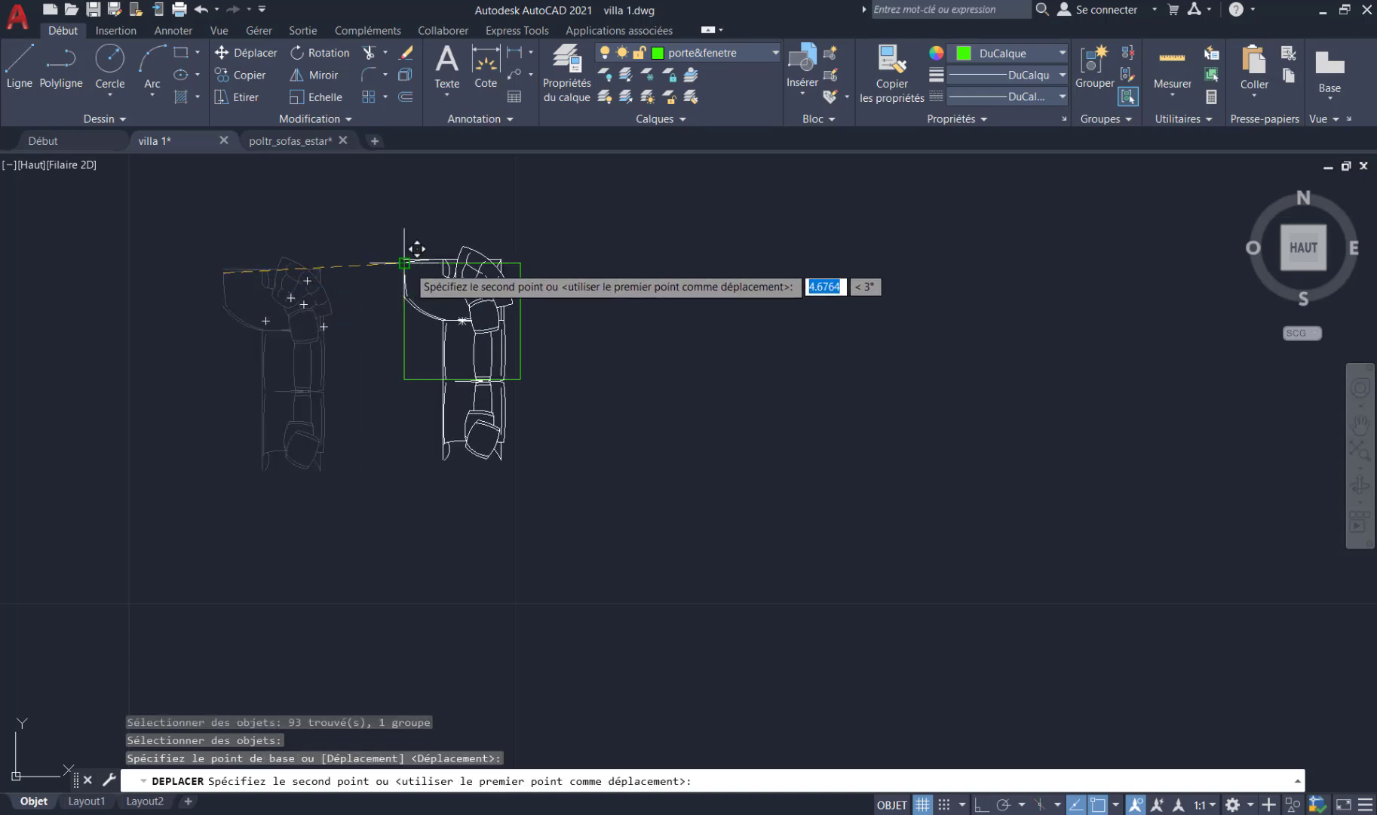
click(401, 268)
scroll(424, 264, up, 1)
scroll(424, 264, up, 2)
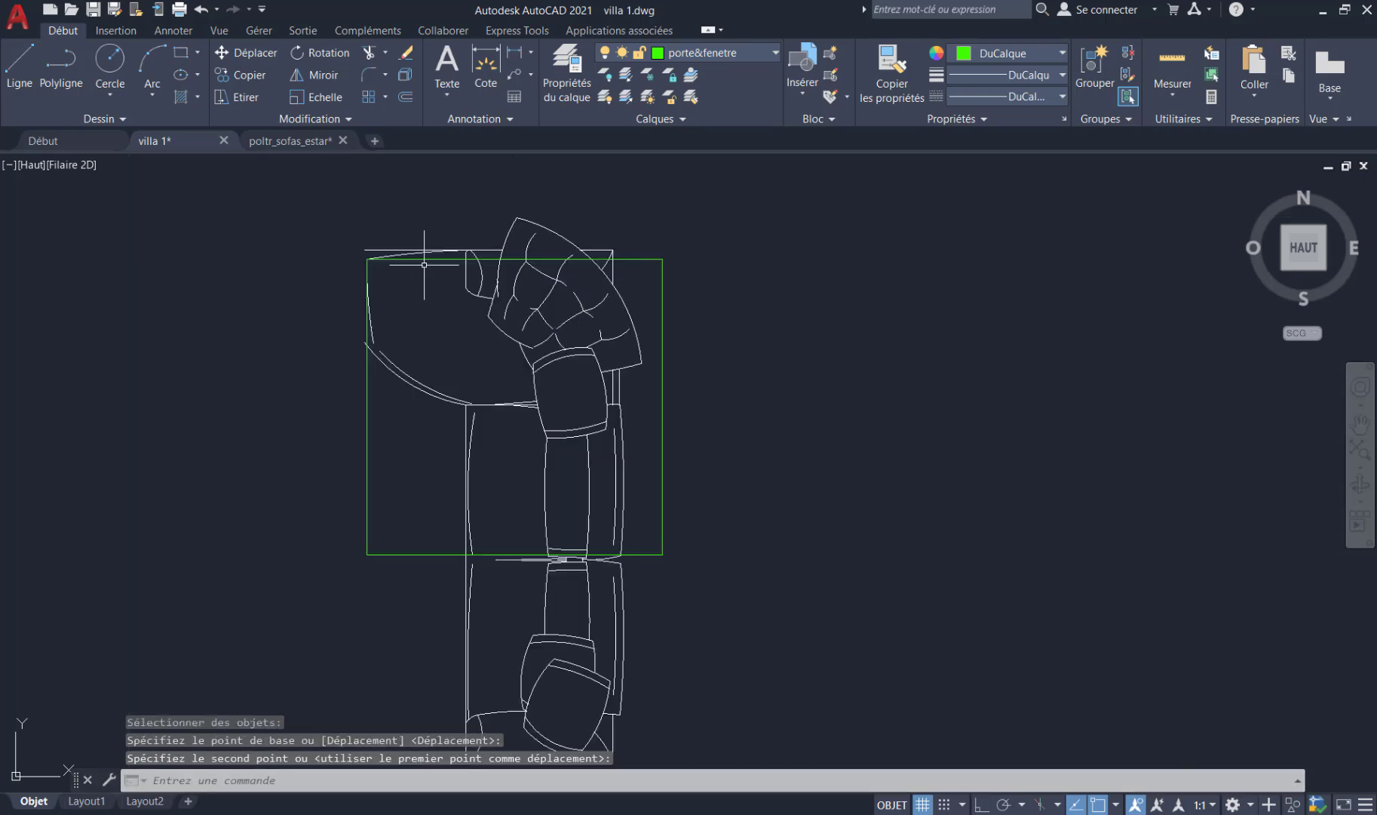
scroll(425, 265, down, 2)
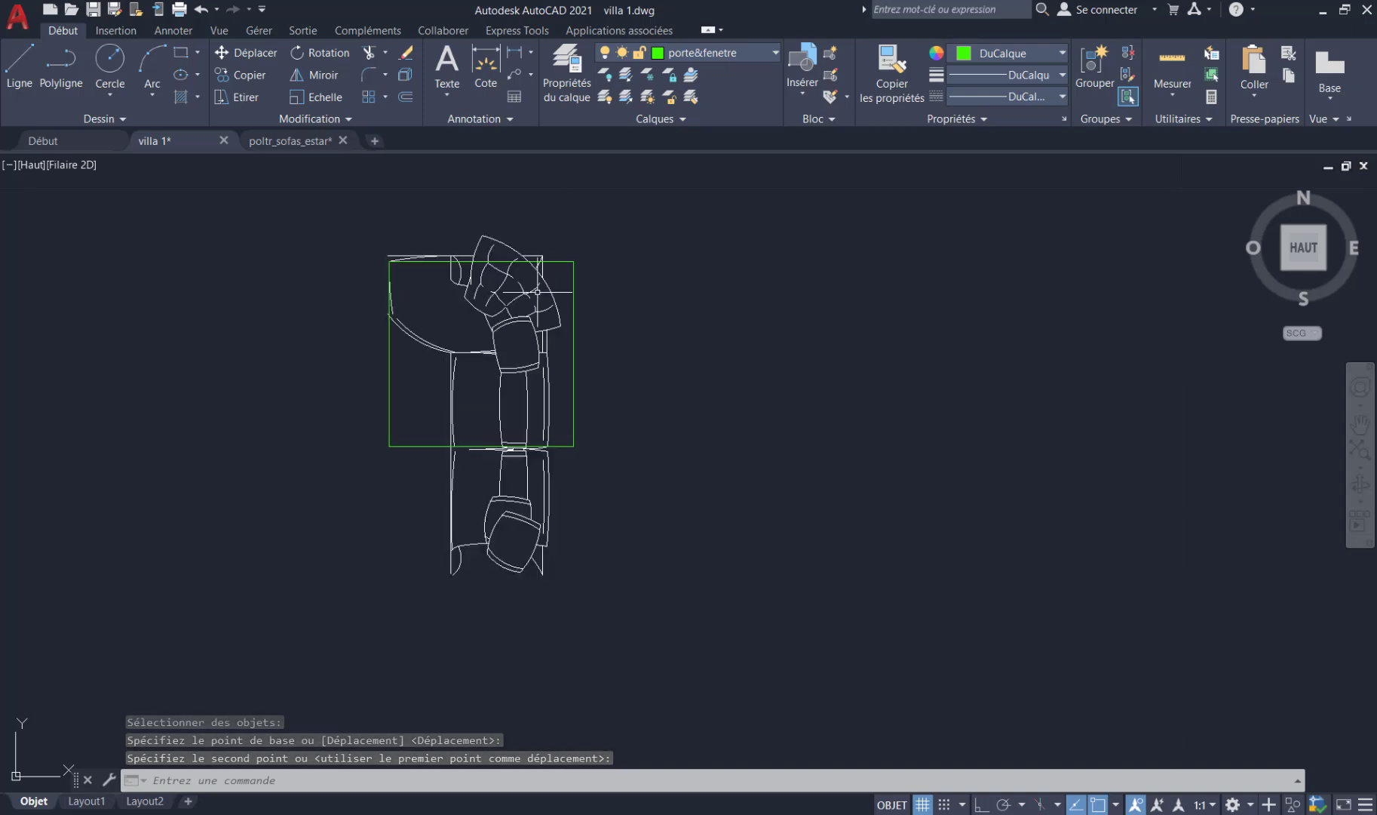
- Move the sofa group so its upper right corner coincides with the rectangle's upper right corner
click(243, 51)
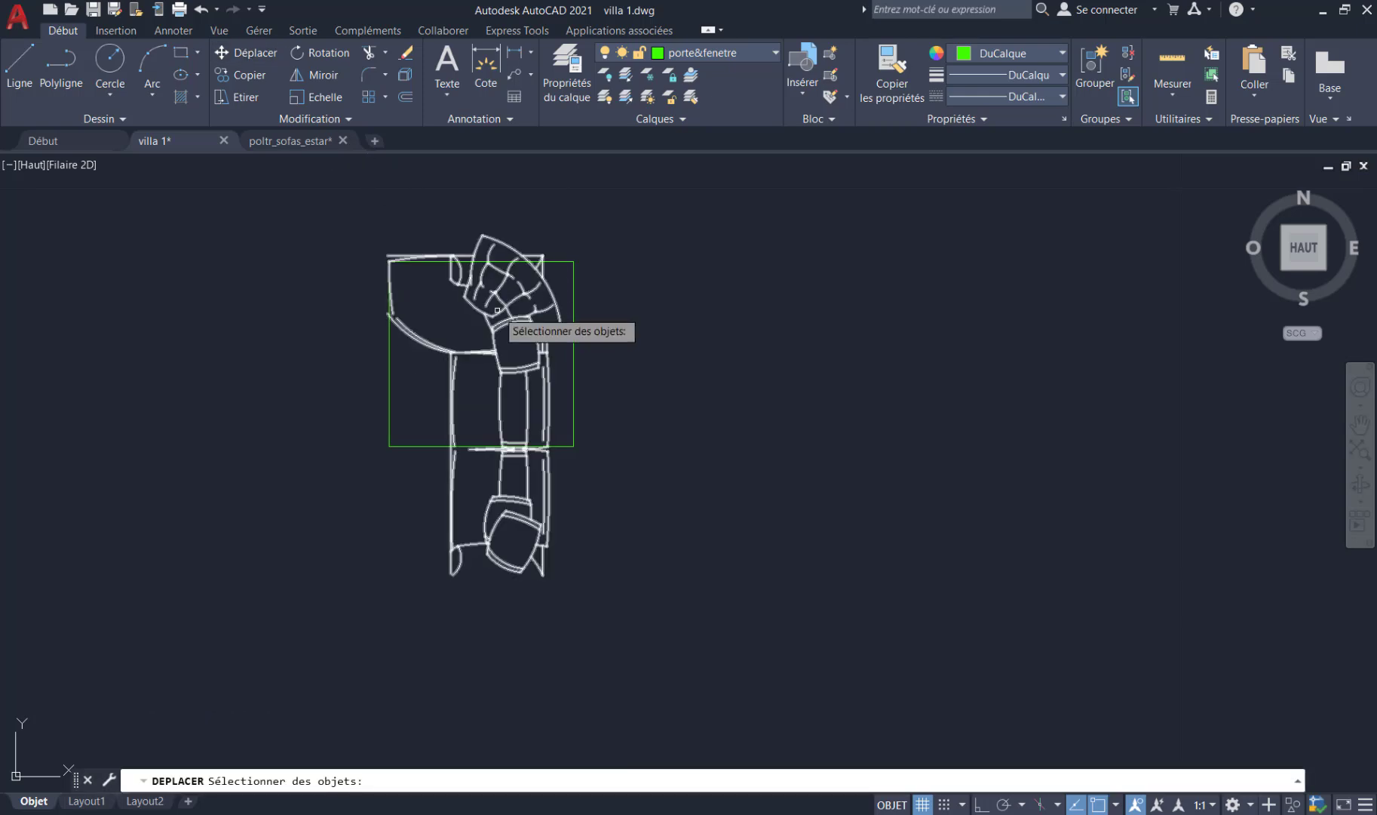
click(498, 308)
key(Return)
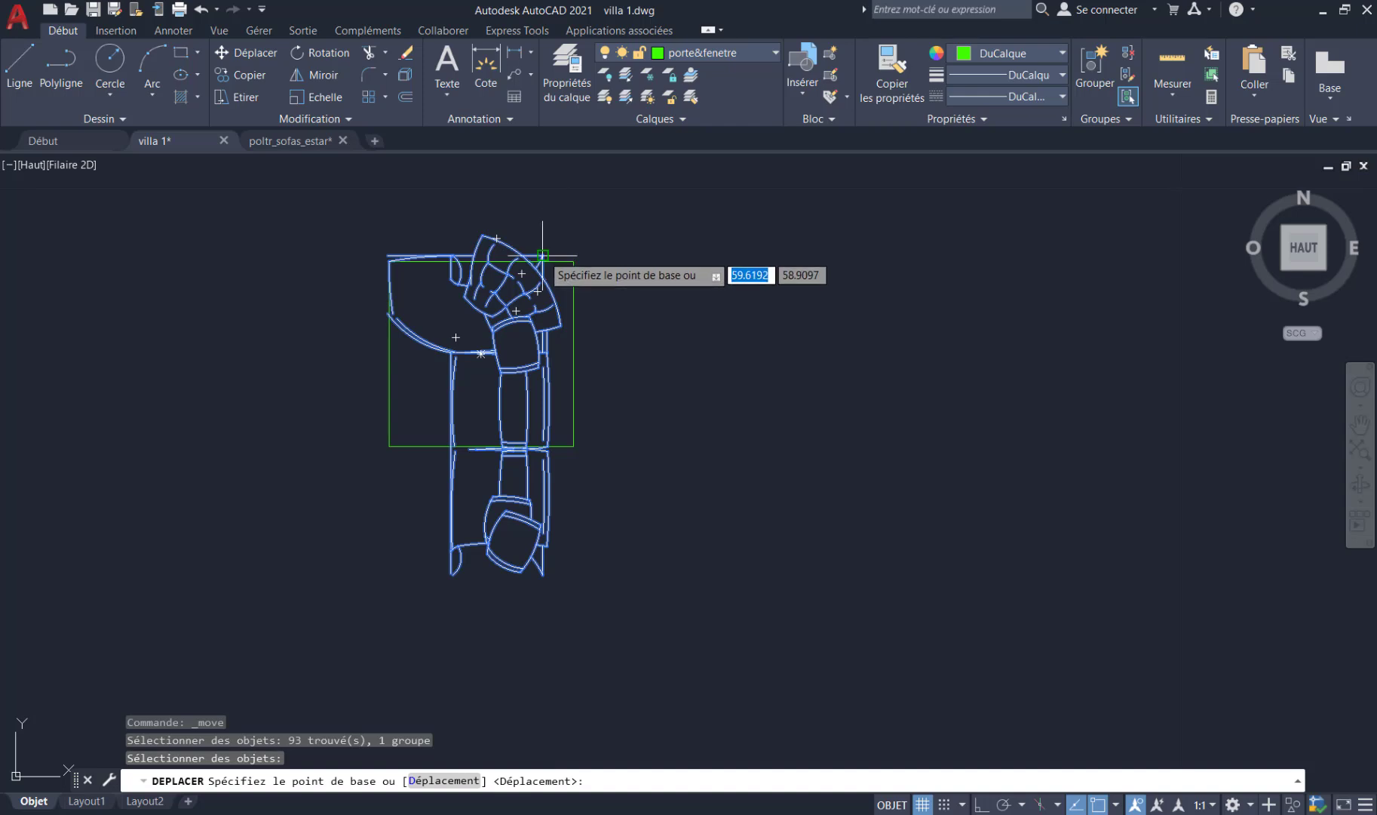
click(543, 256)
click(573, 260)
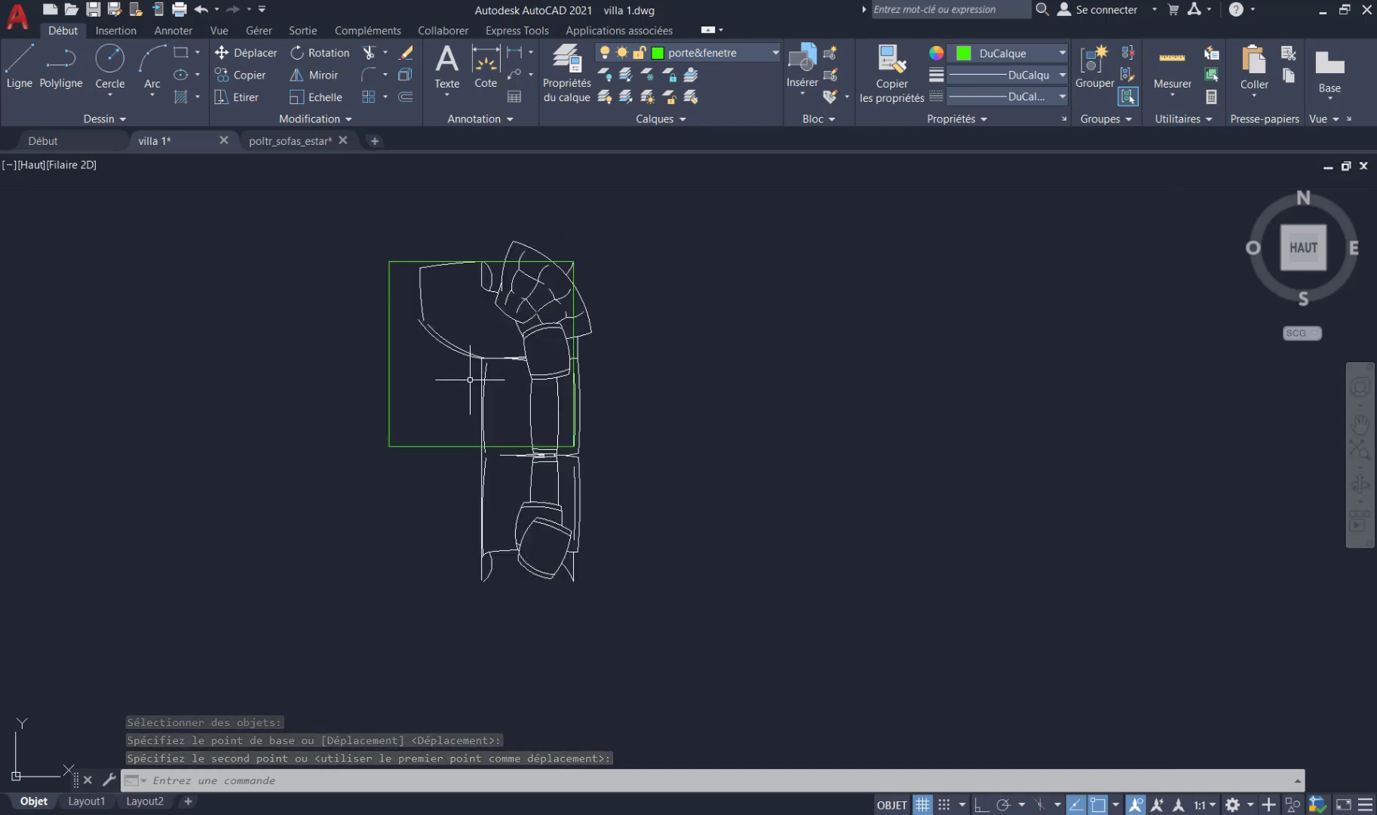
- Scale the sofa group by reference from its upper right corner so its full length matches the rectangle's 3-unit vertical side
click(482, 357)
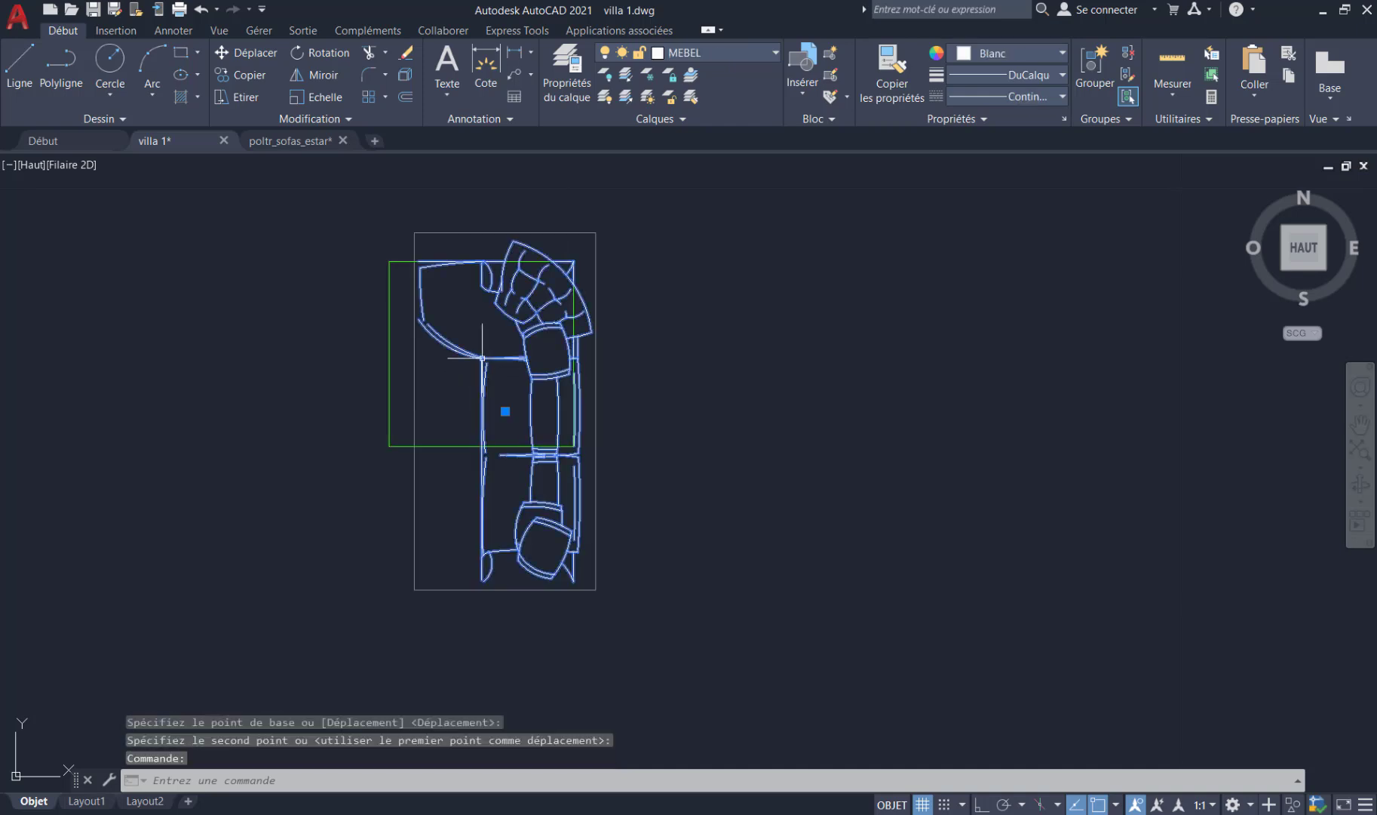
click(333, 105)
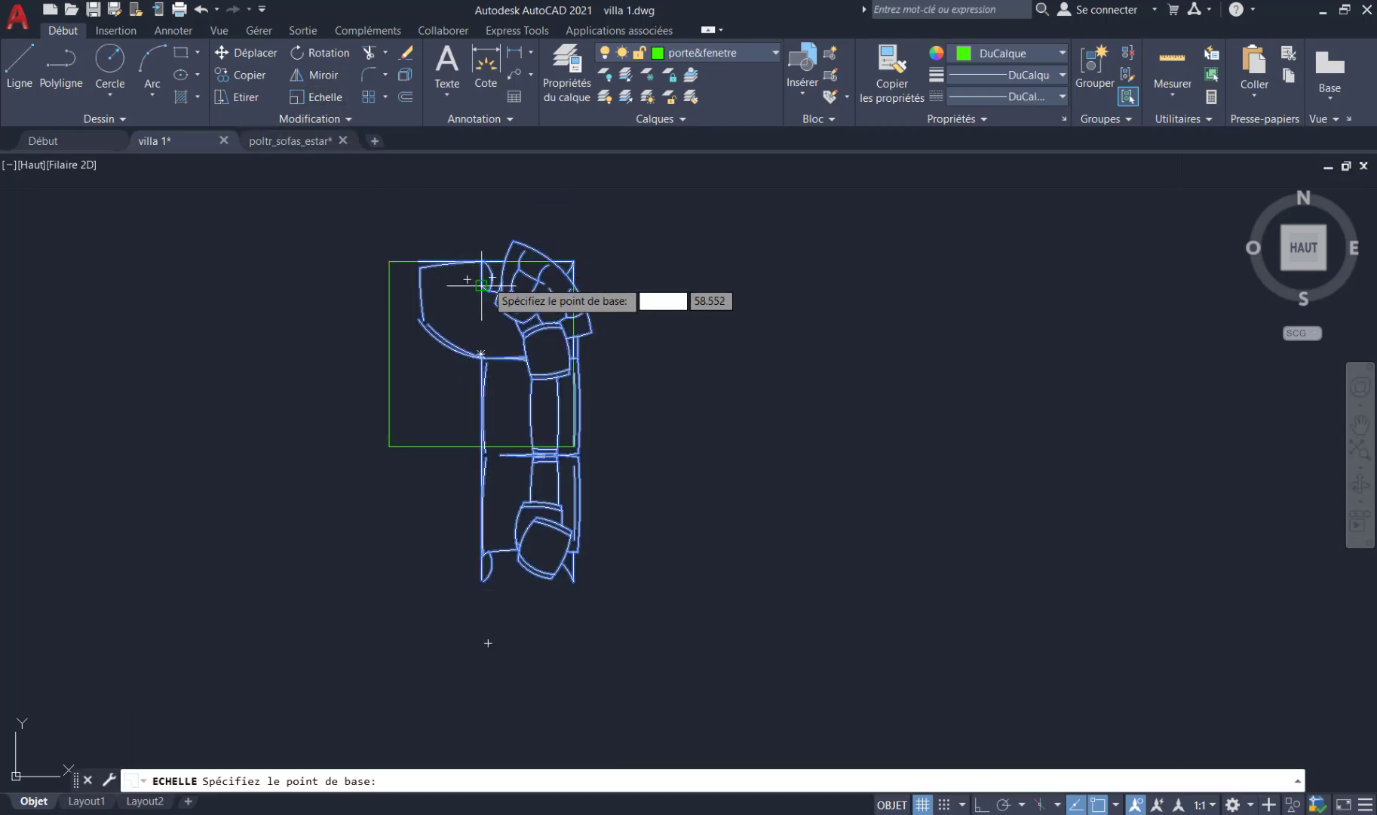
click(573, 261)
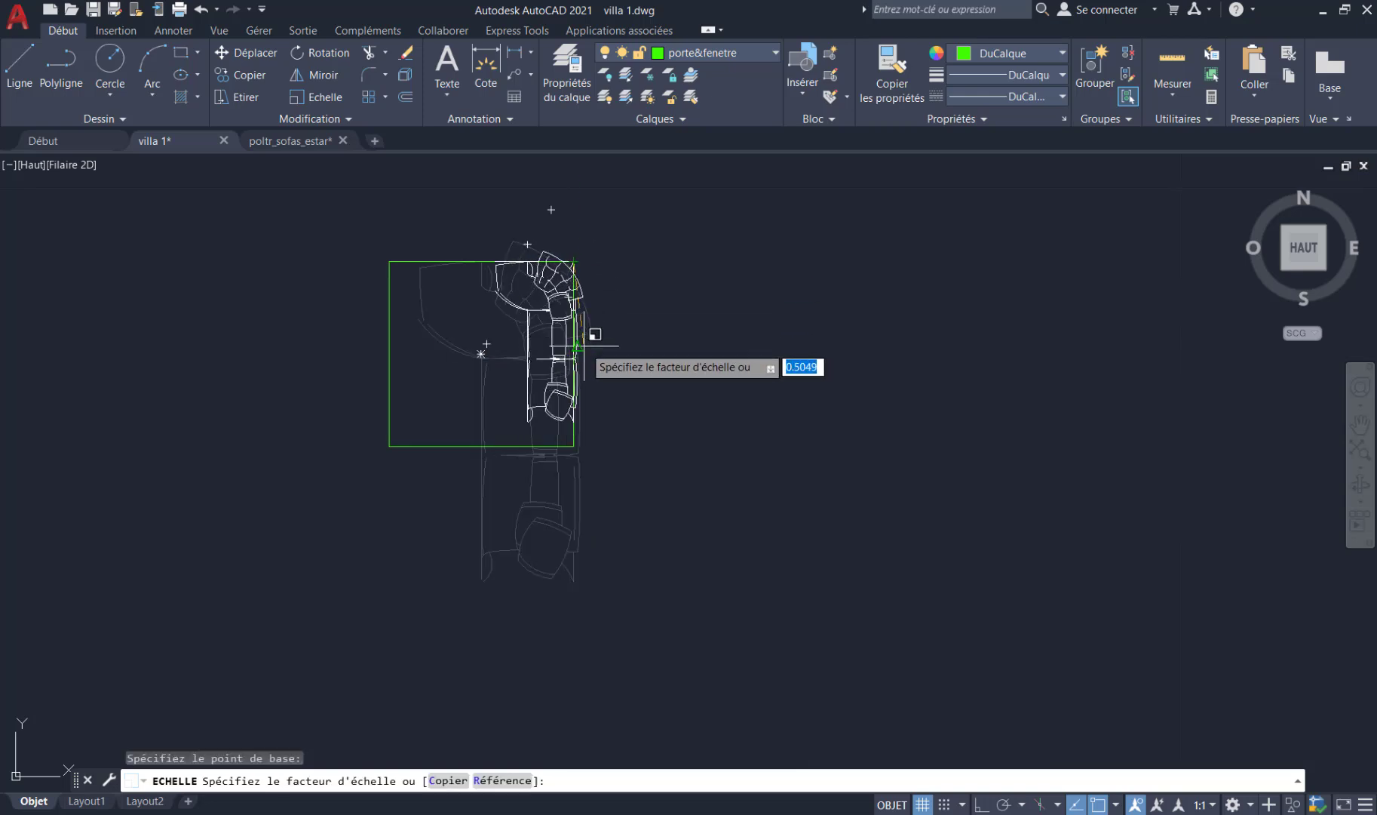
click(495, 780)
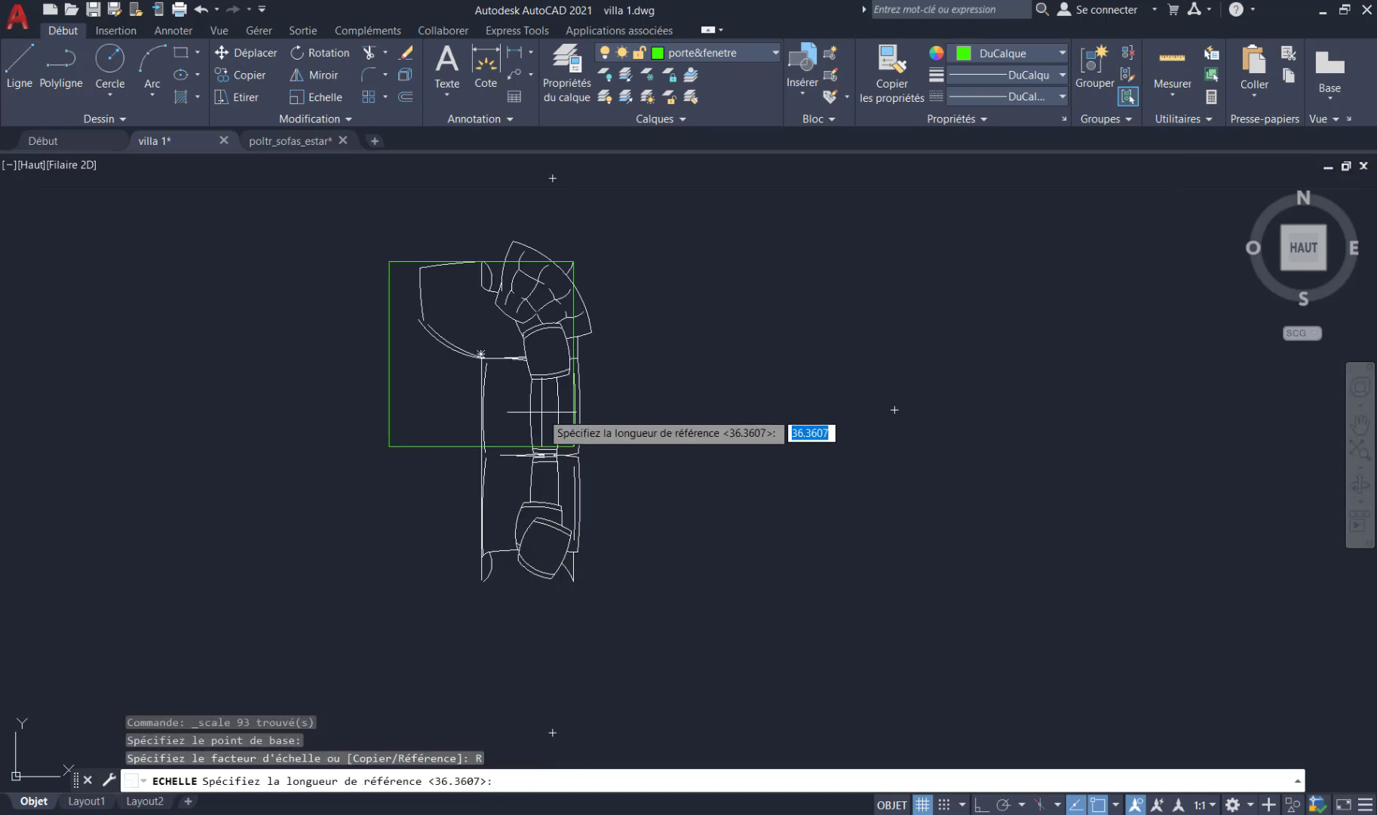
click(573, 261)
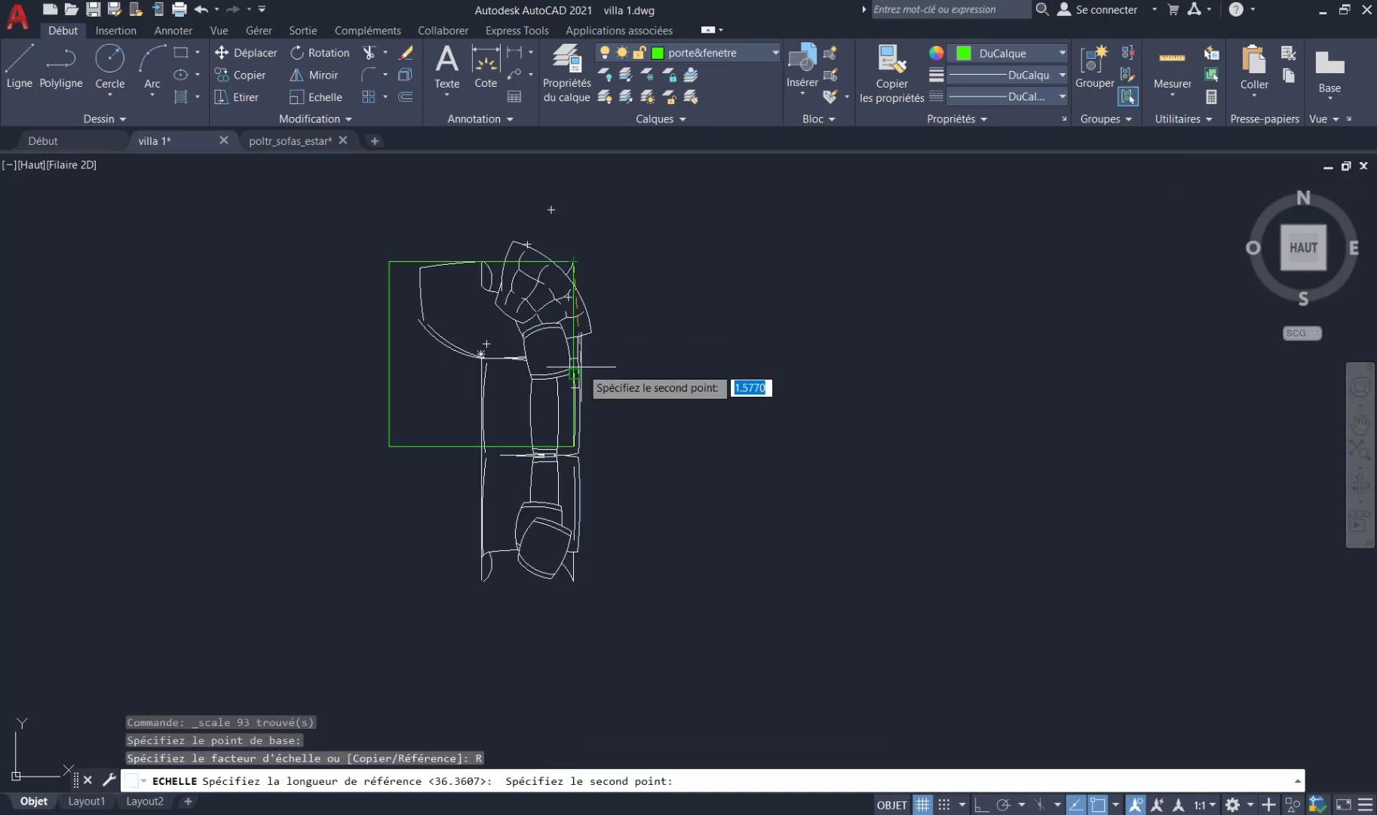
click(573, 580)
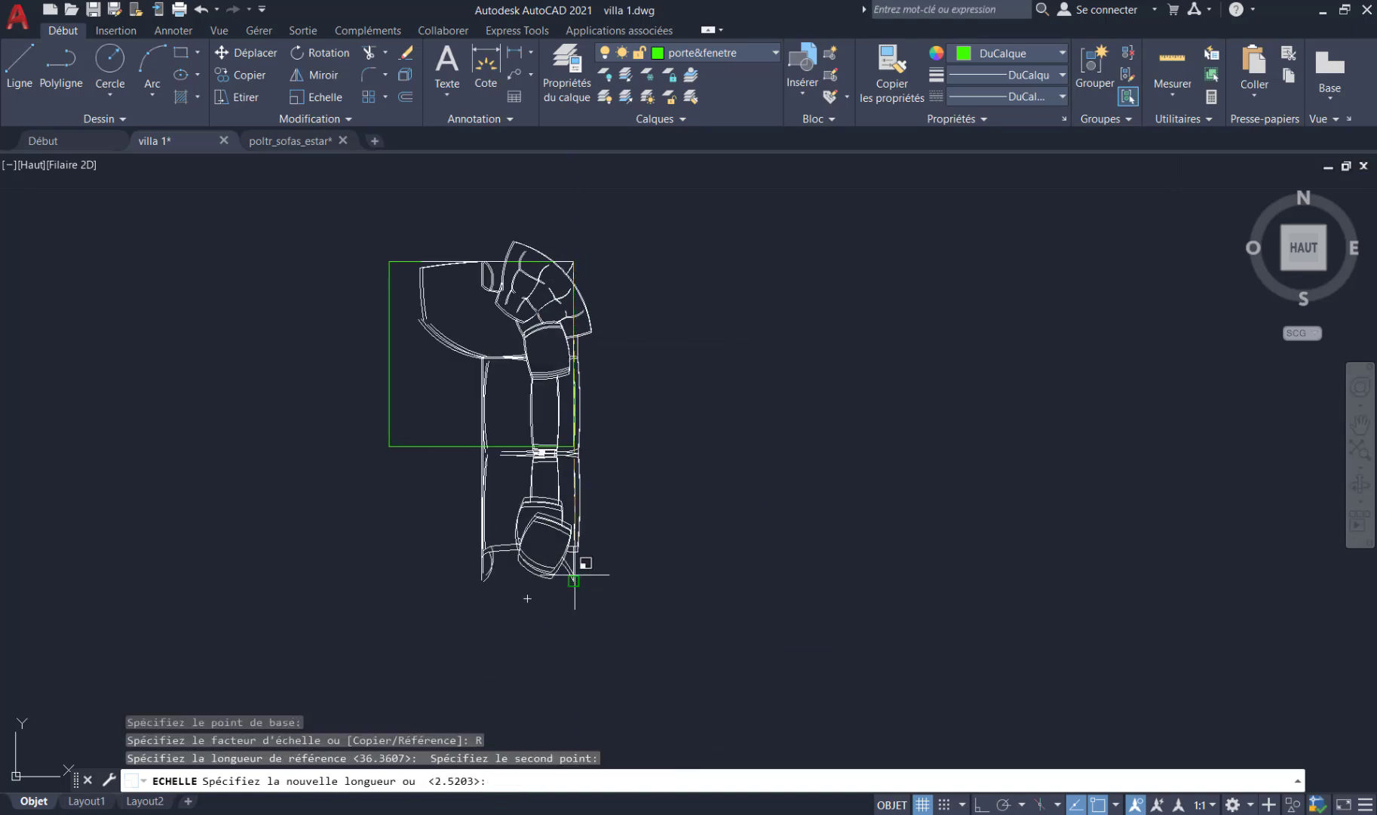
click(574, 444)
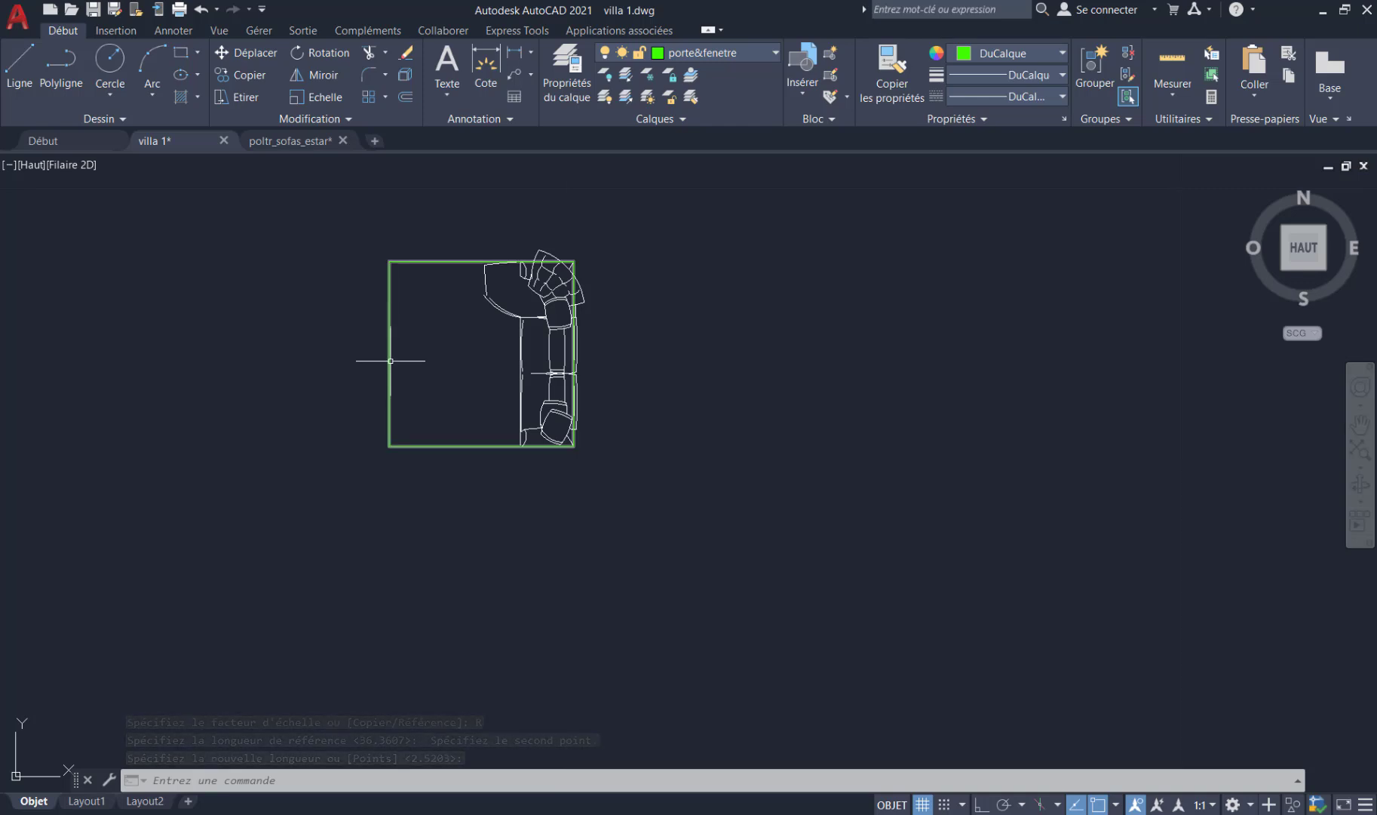
mouse_move(391, 360)
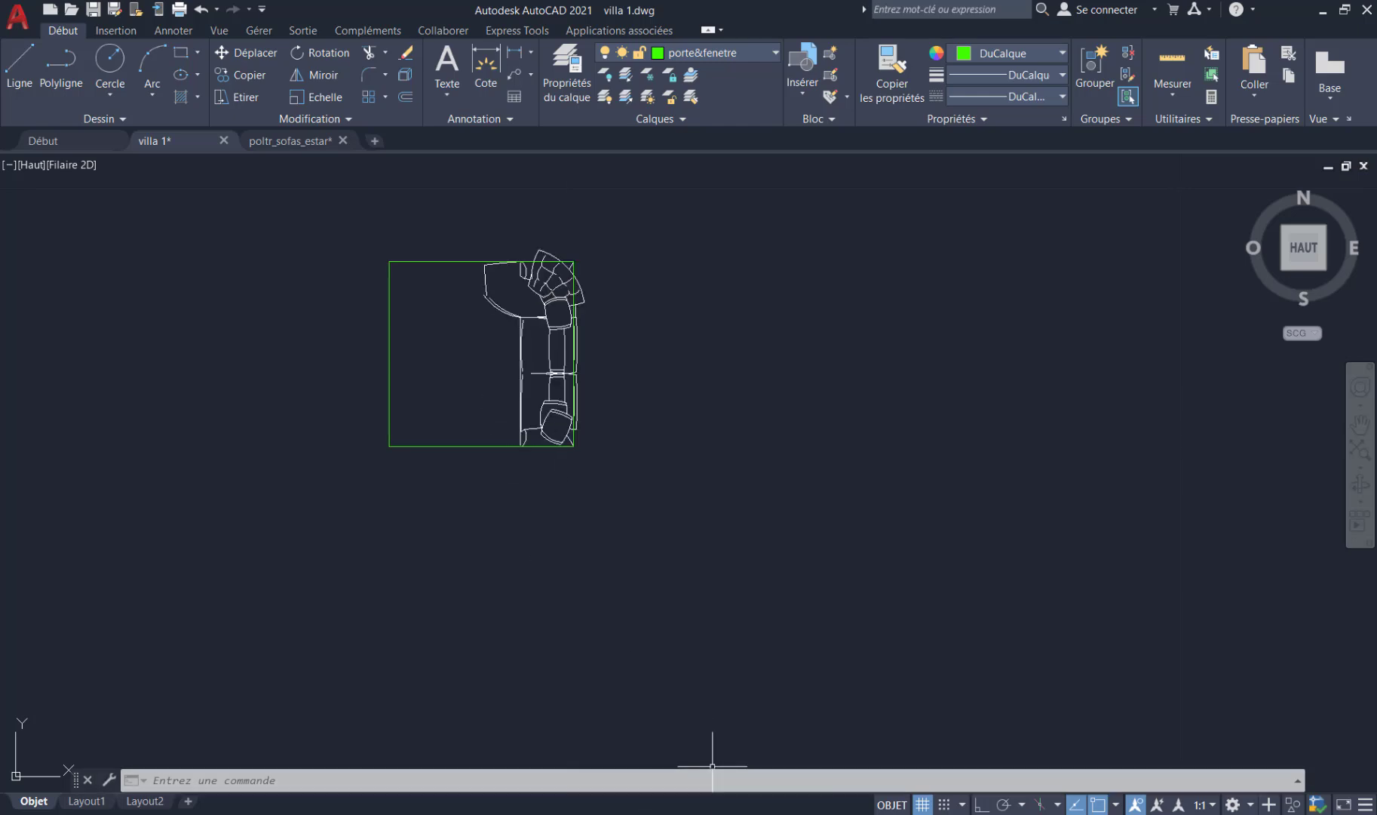
click(716, 814)
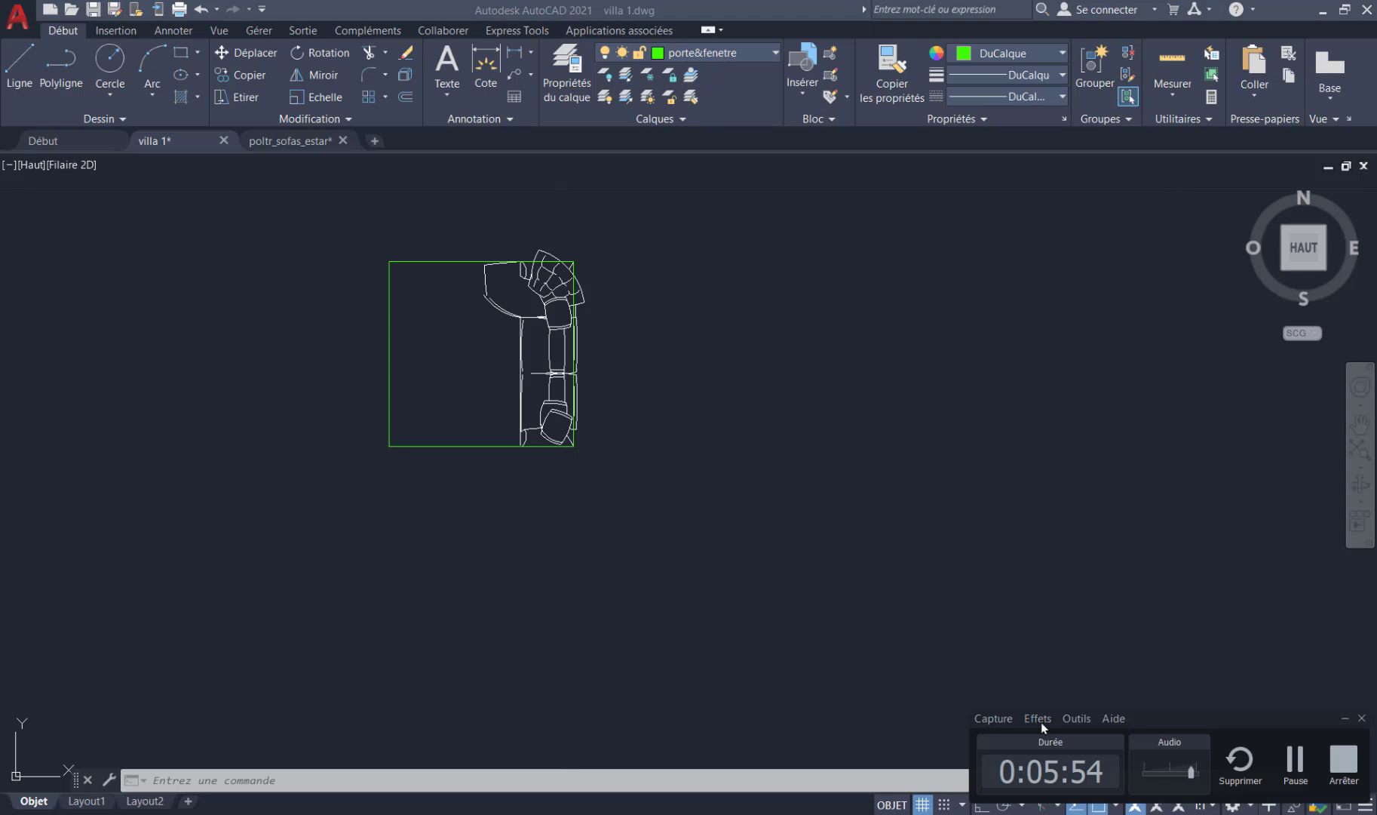
click(1293, 762)
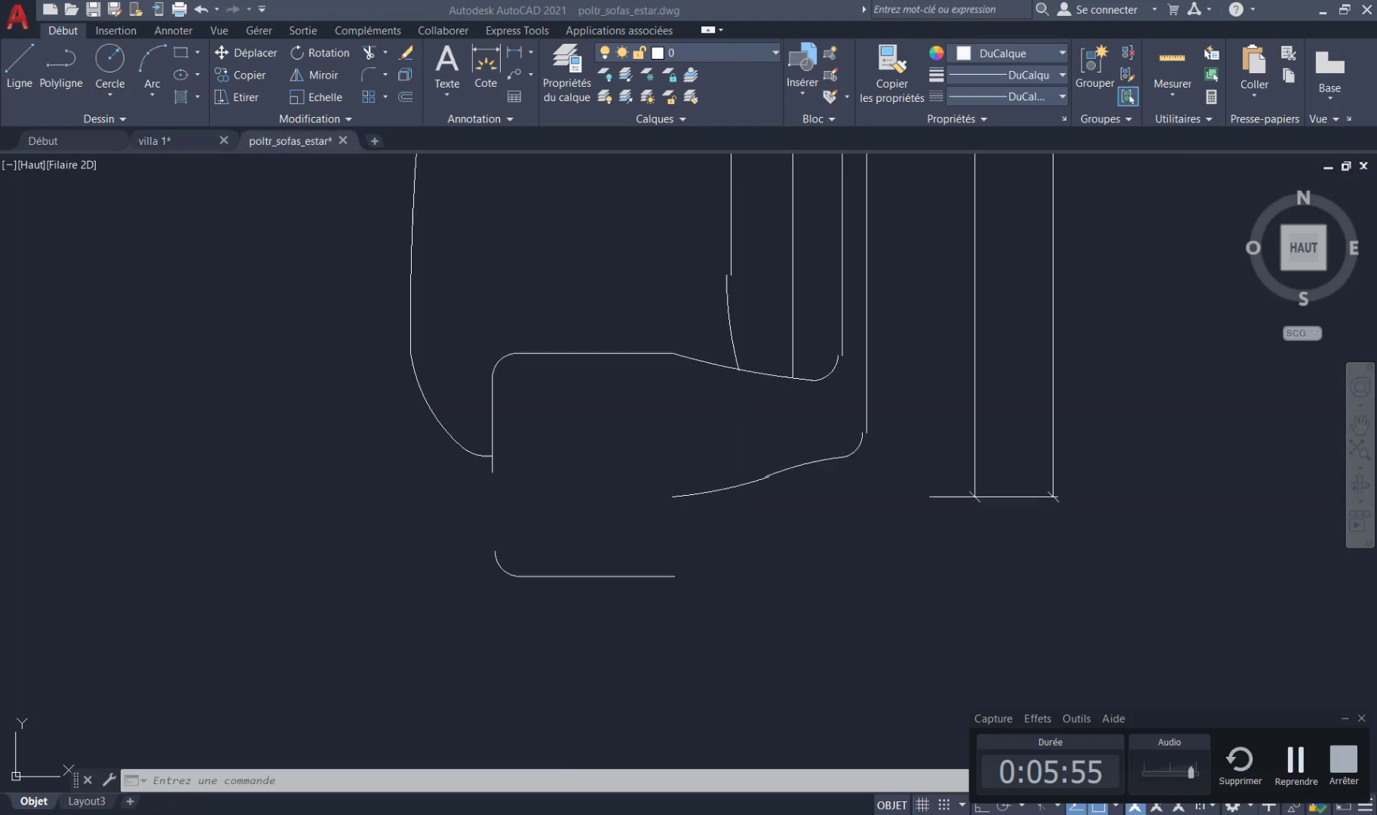
- Return to the villa 1 drawing and examine the floor plan around the salon, hall and terrace
click(152, 143)
scroll(498, 355, down, 10)
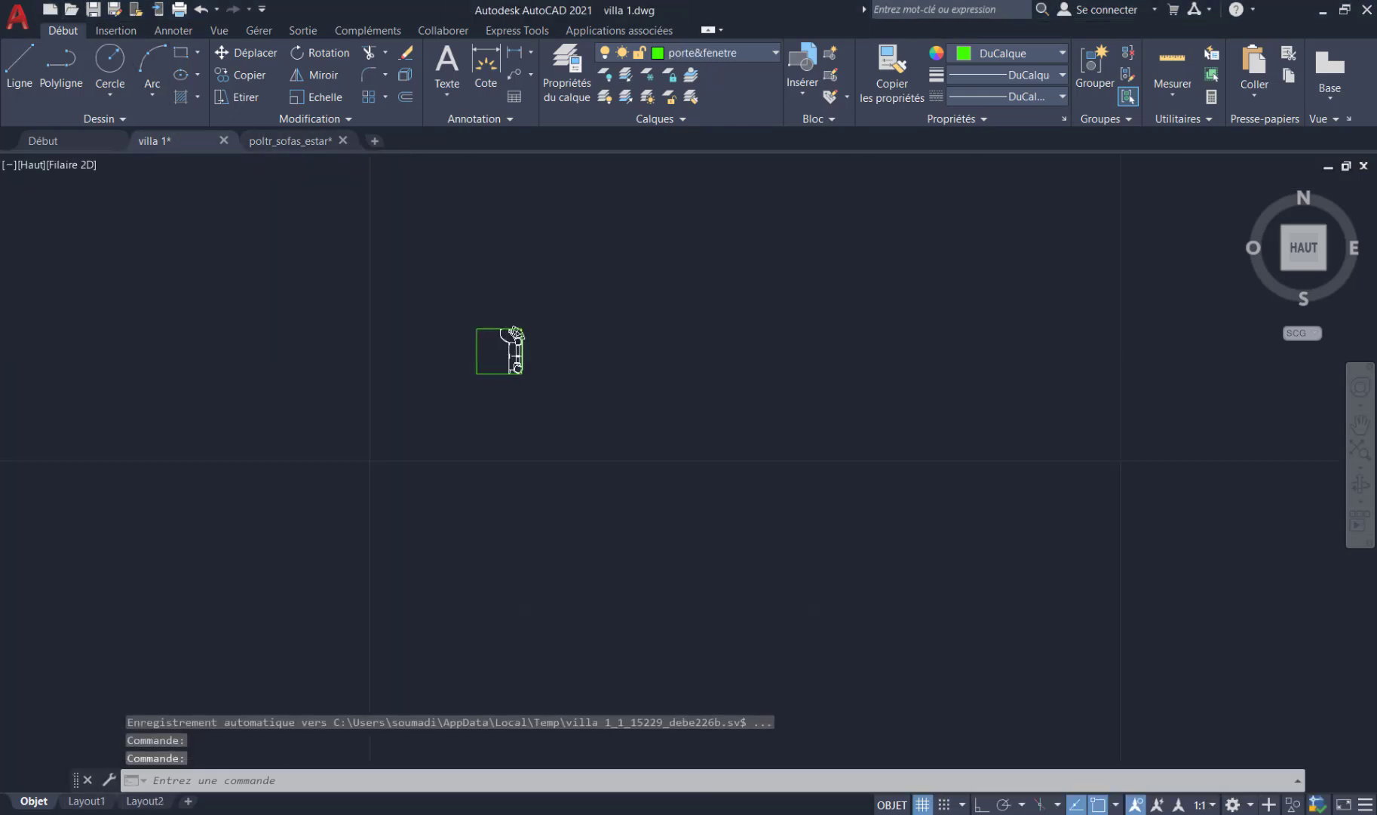
middle_drag(321, 571, 485, 412)
scroll(521, 453, up, 12)
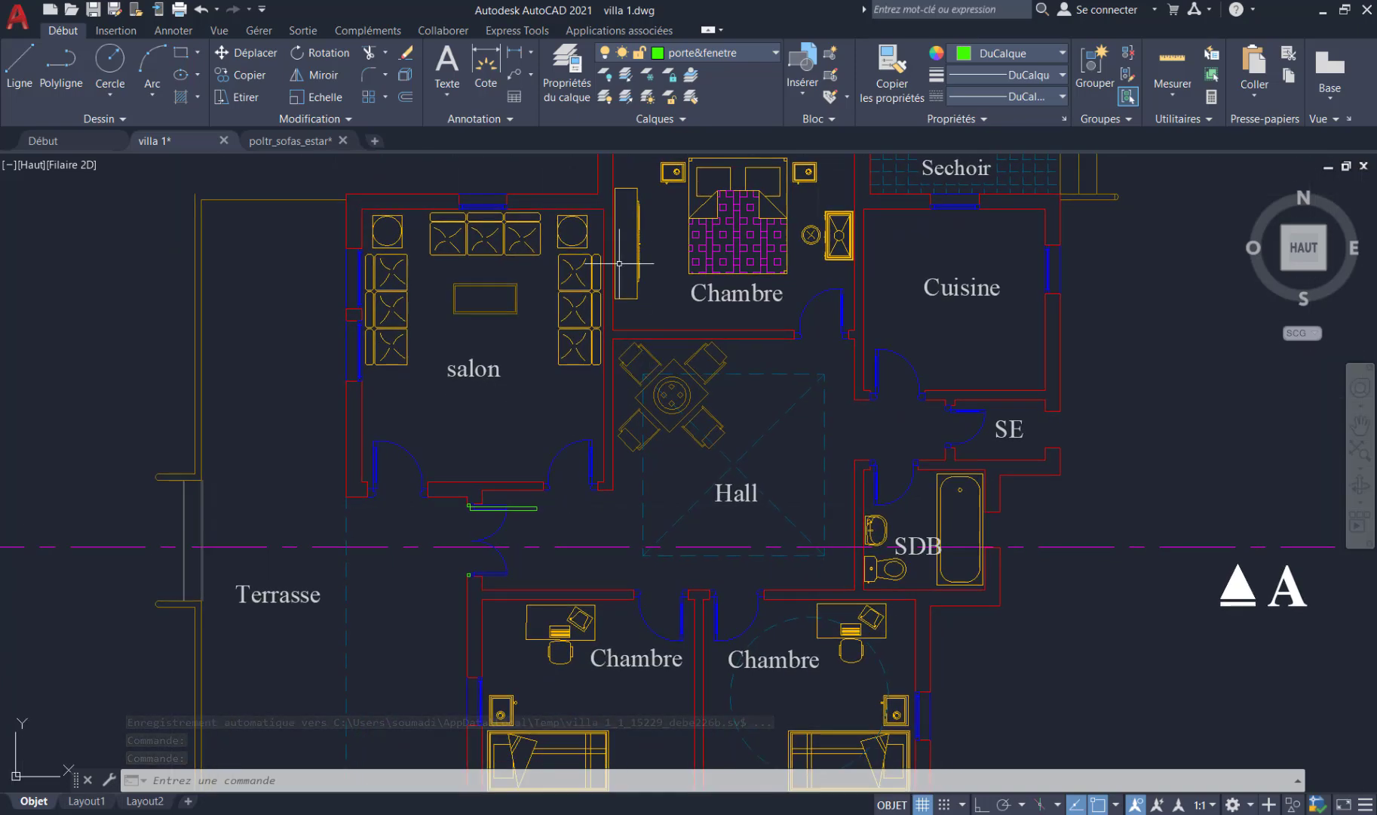
scroll(547, 461, down, 8)
middle_drag(535, 487, 555, 447)
scroll(558, 444, up, 2)
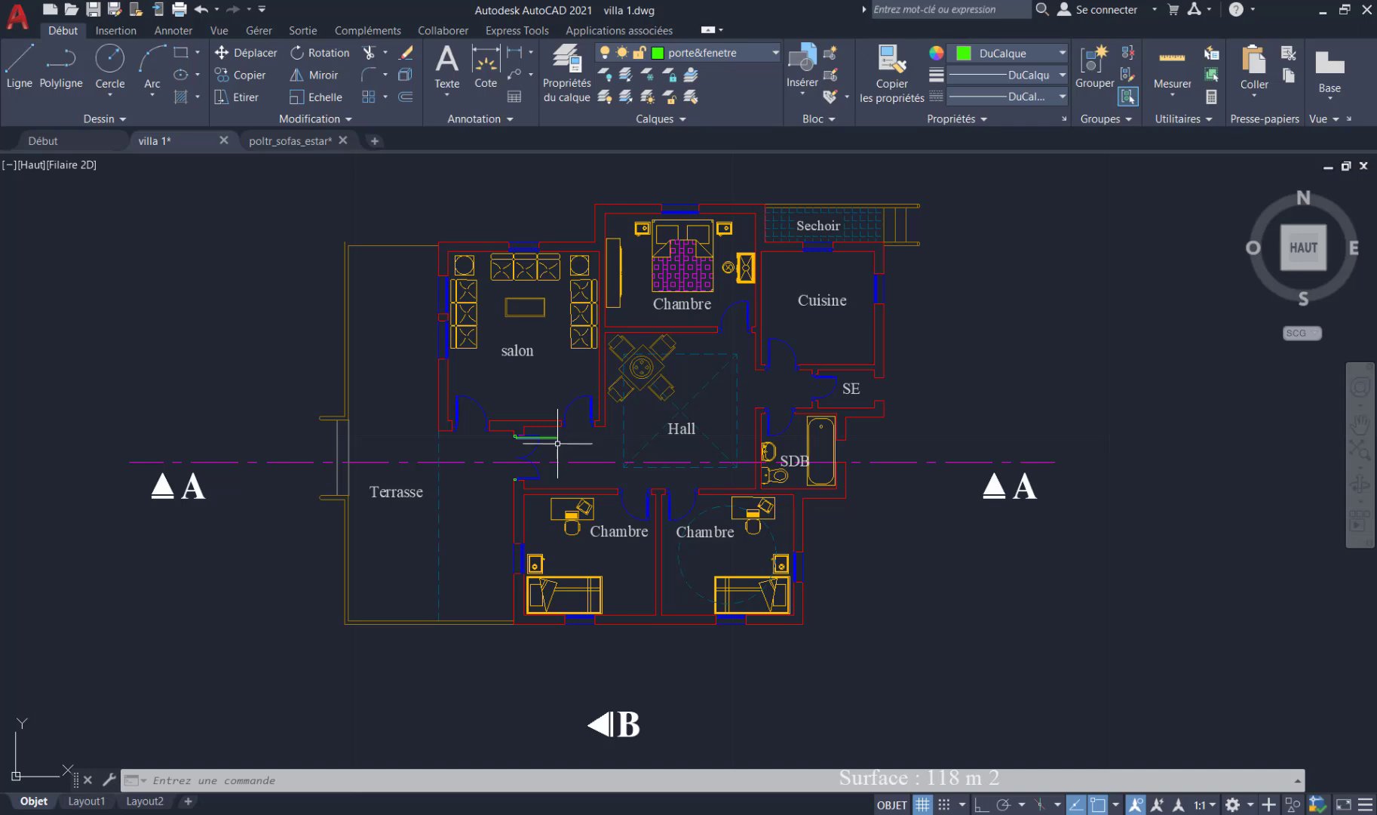
scroll(423, 421, up, 2)
middle_drag(456, 410, 452, 465)
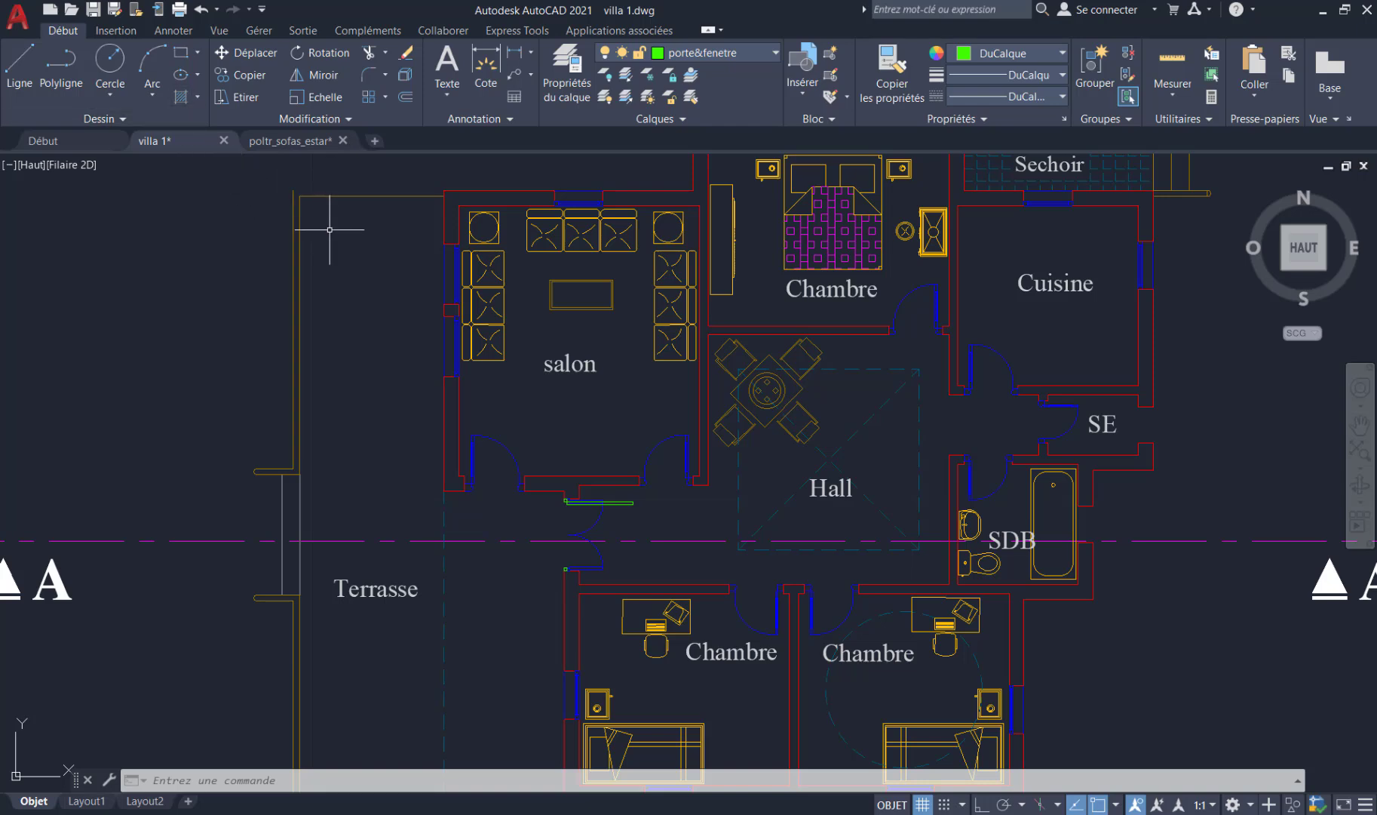
- Hatch the upper terrace area beside the salon with the ANSI32 pattern at scale 0.1
click(195, 96)
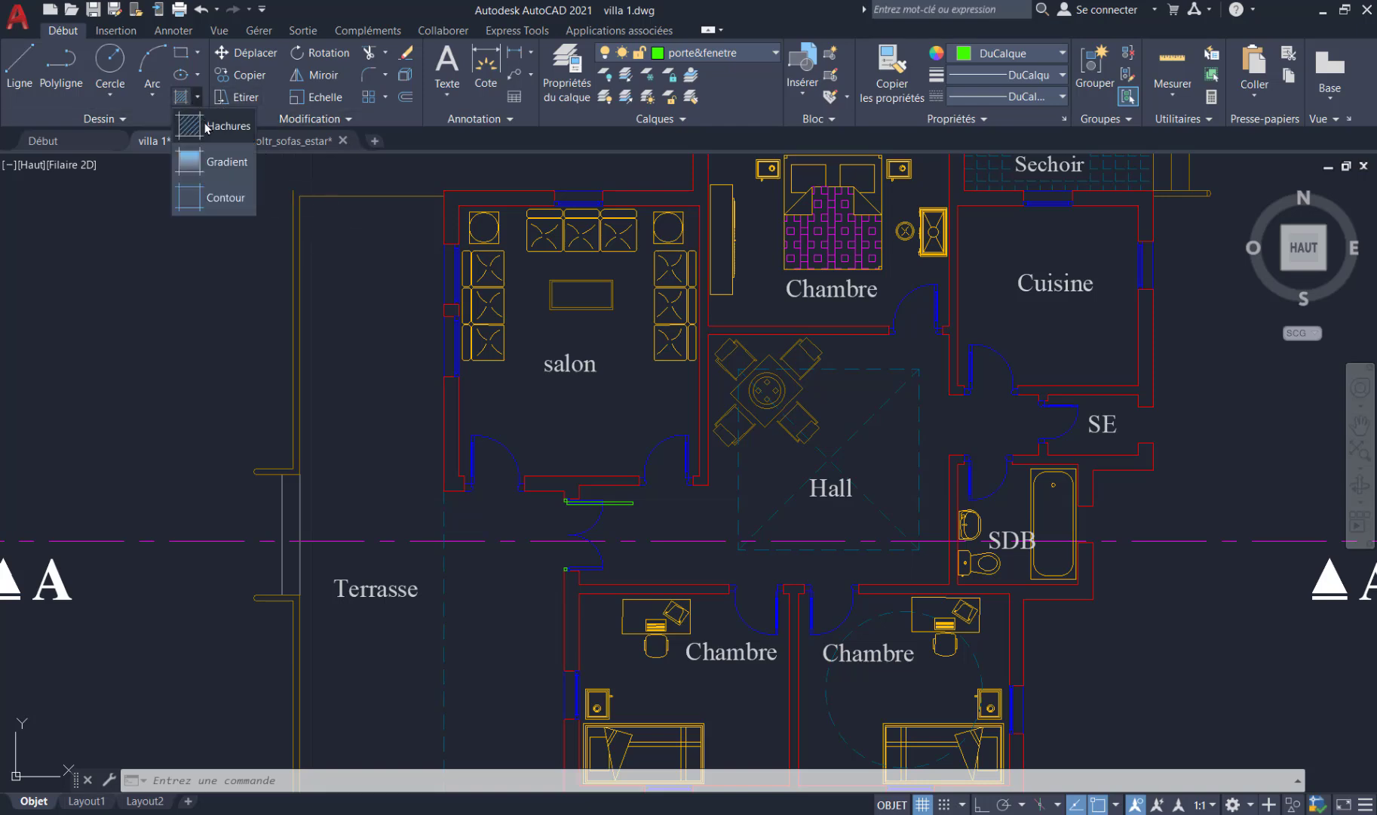
click(206, 127)
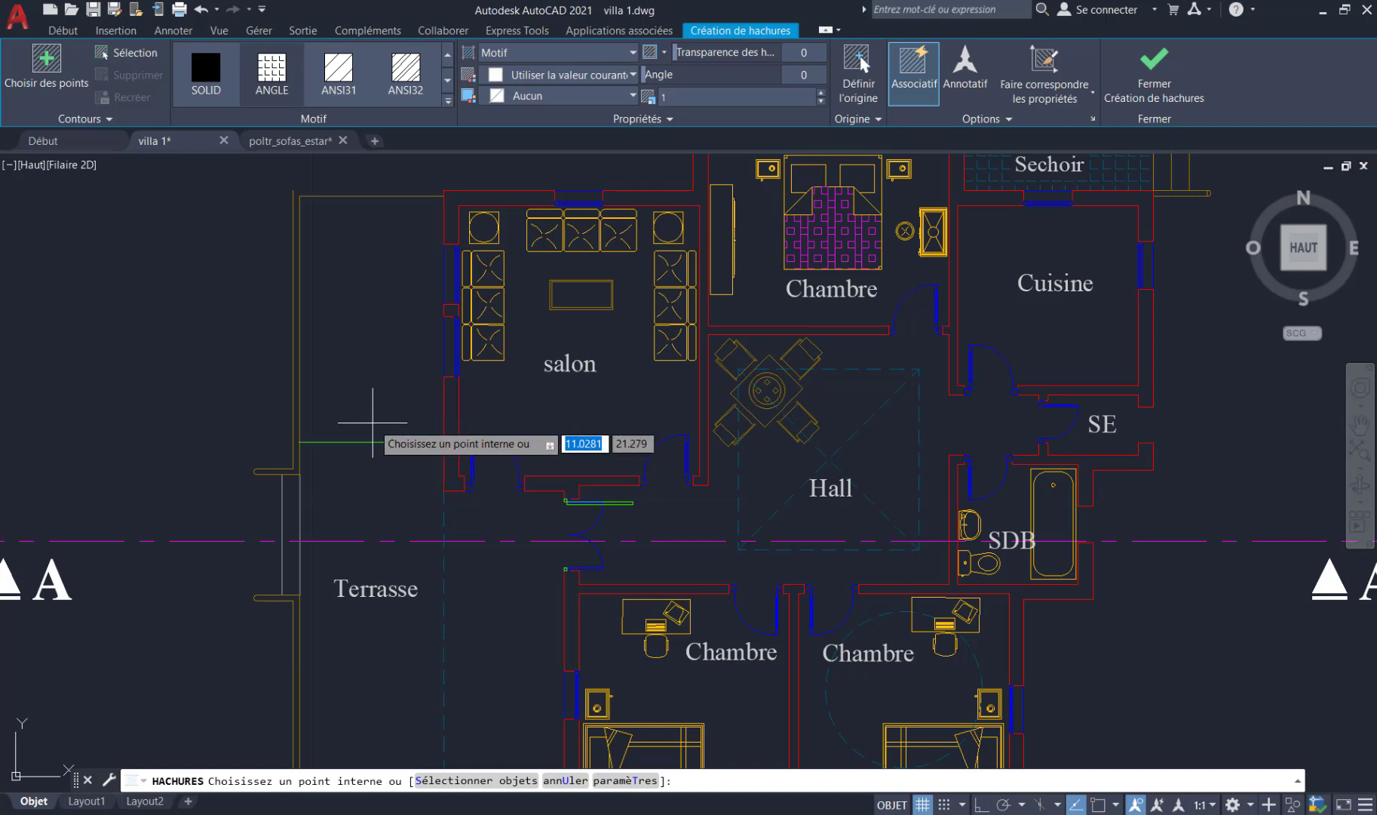
click(373, 392)
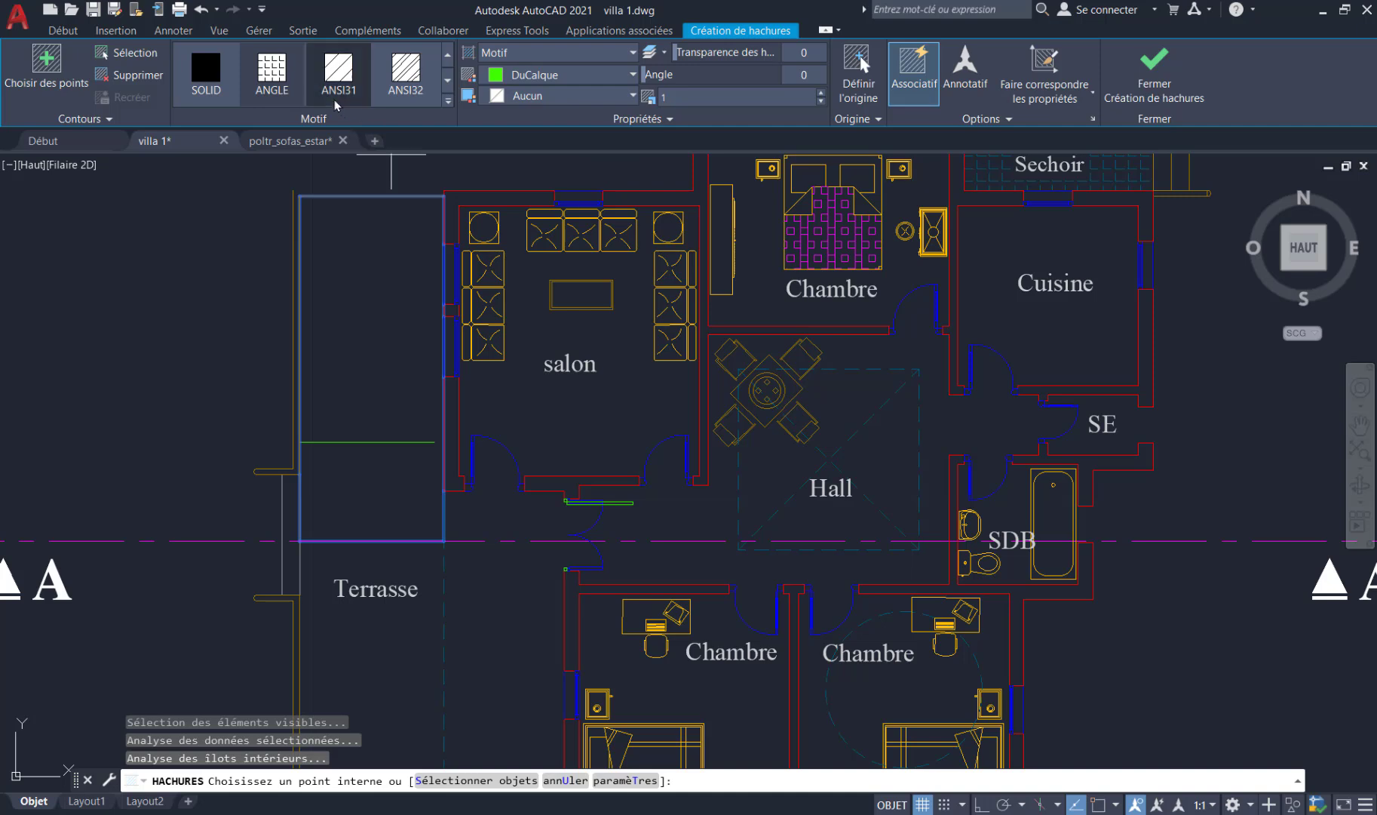
click(405, 69)
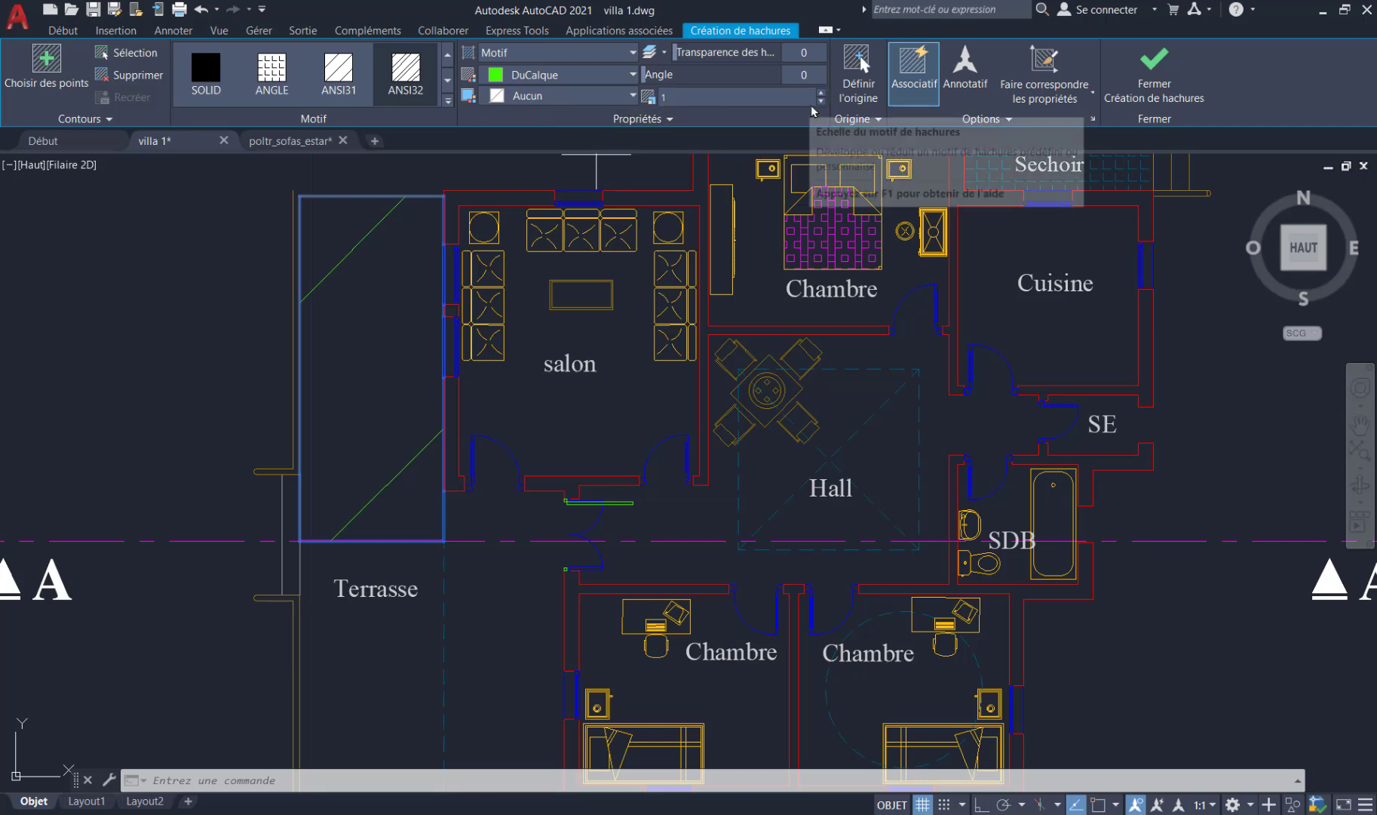
double_click(696, 95)
text(0.9)
key(Return)
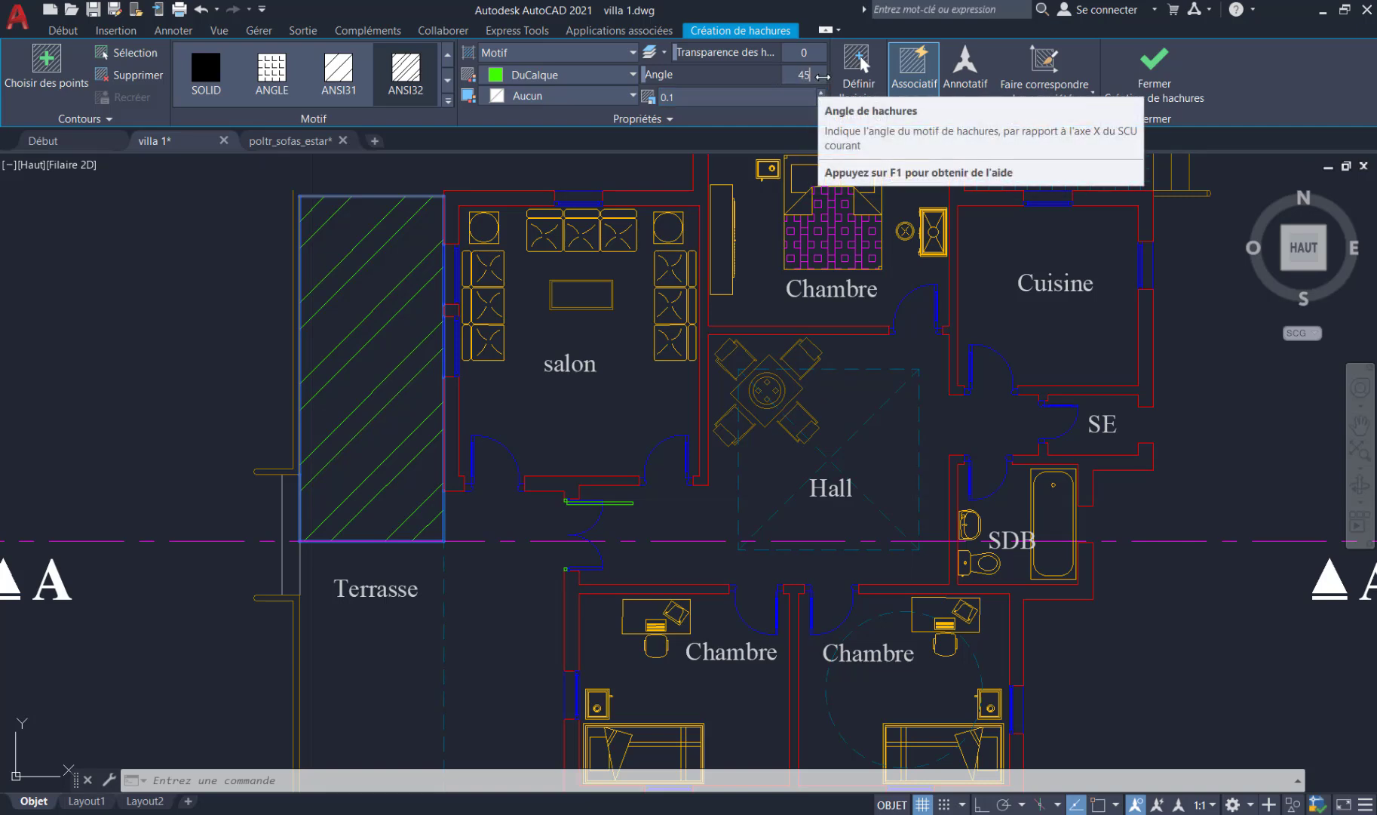
- Try a 45° angle on the terrace hatch, settle on 90° and finish the hatch
key(Return)
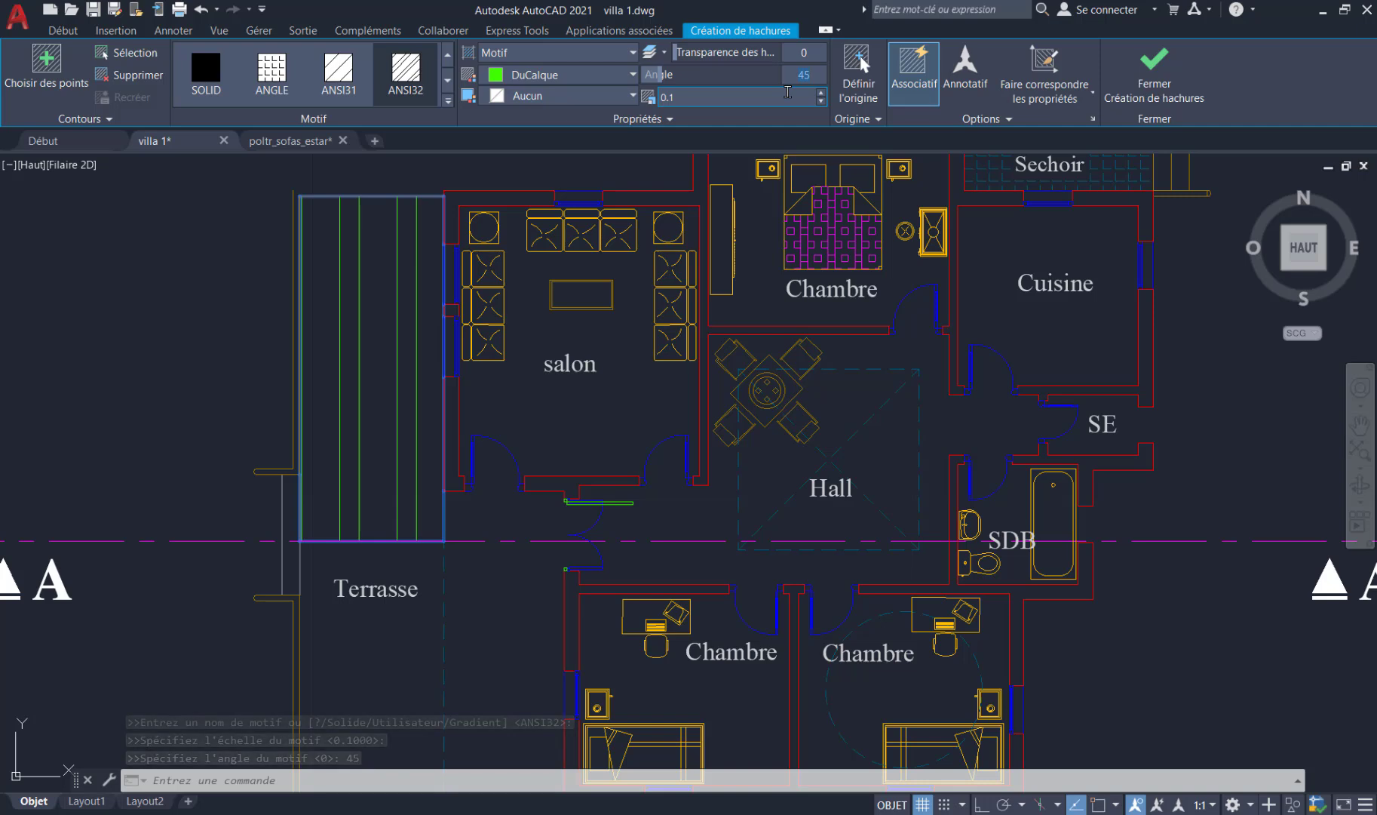
text(90)
key(Return)
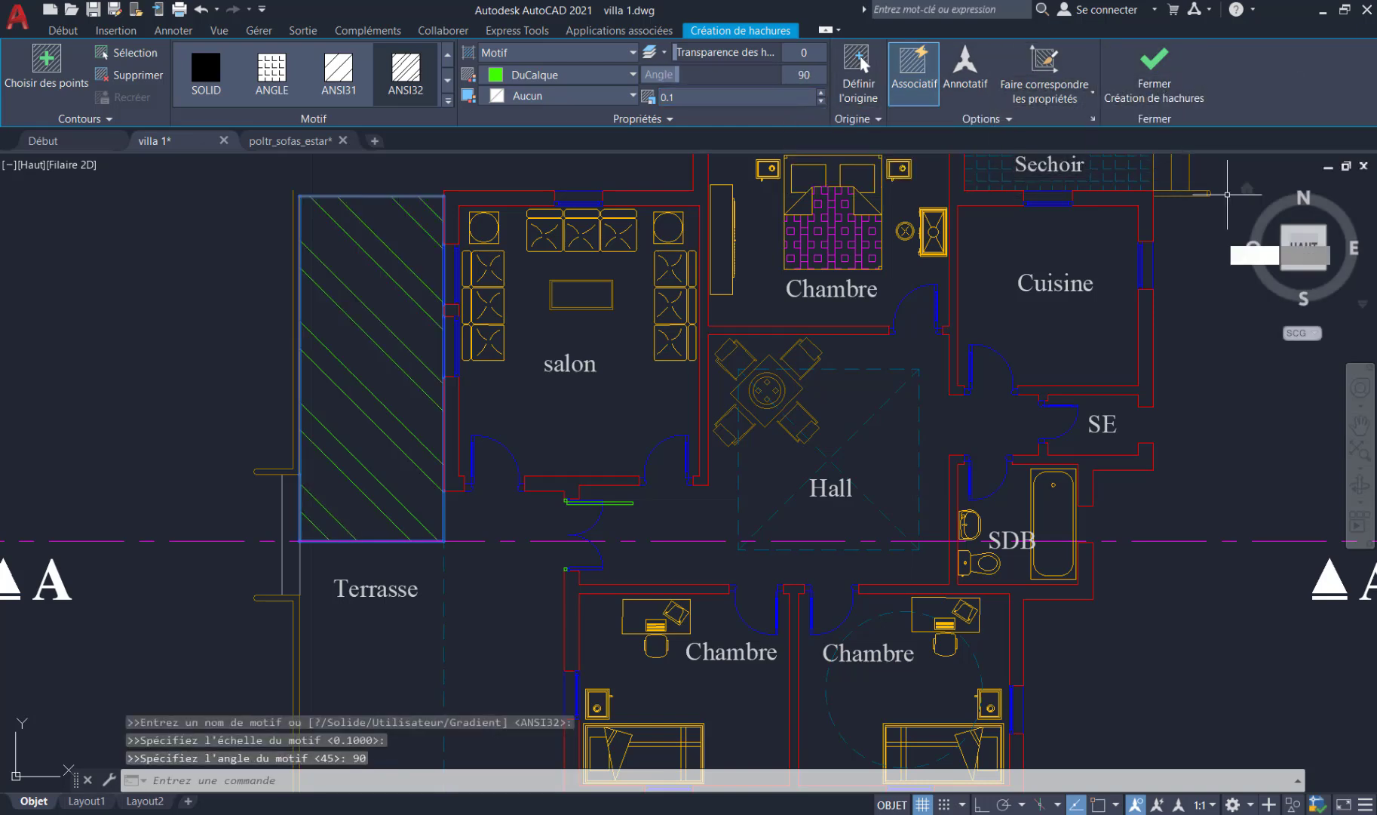
click(1160, 86)
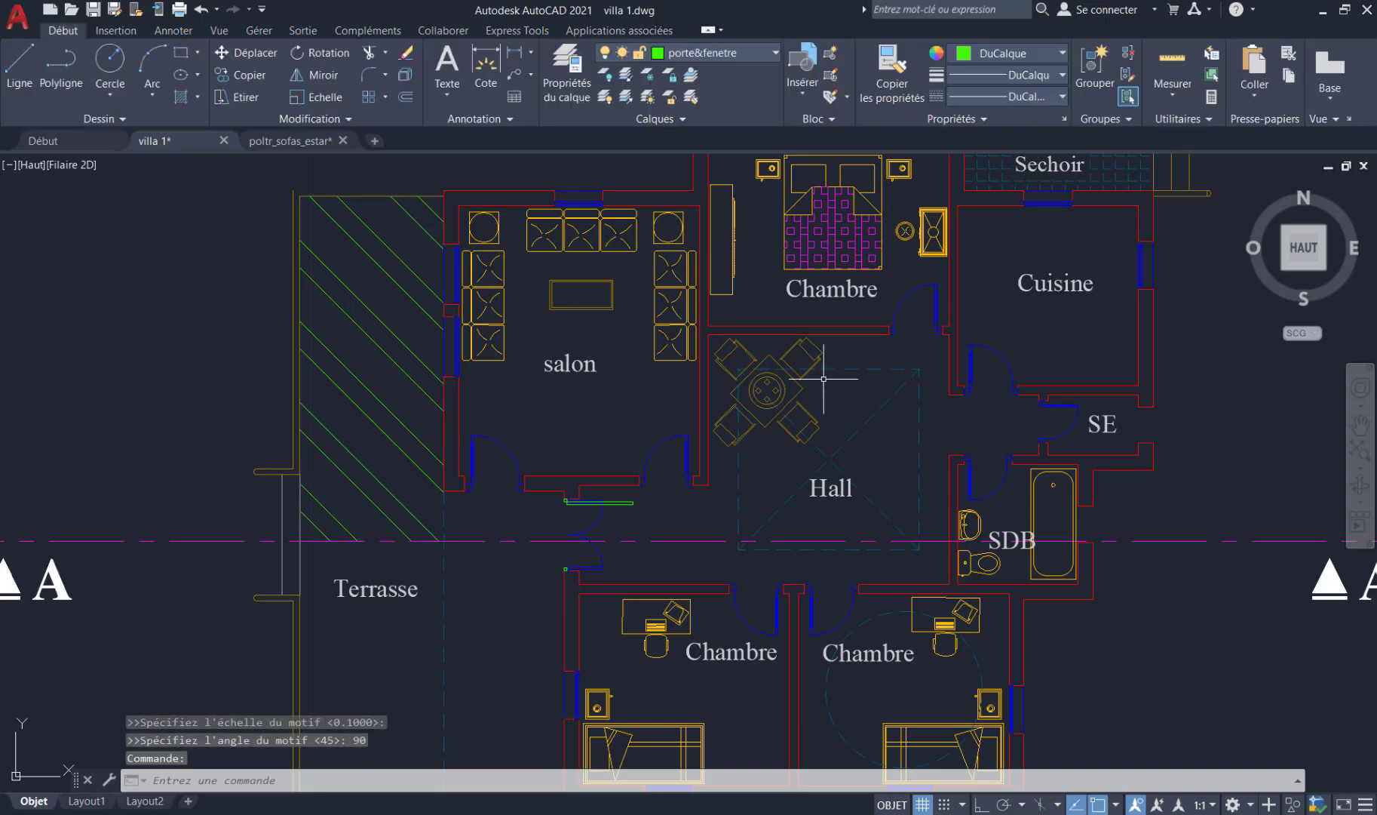
- Start a new hatch with the AR-B816 pattern at scale 0.1 on the wall at the salon's upper left corner
middle_drag(693, 401, 702, 474)
scroll(697, 480, up, 2)
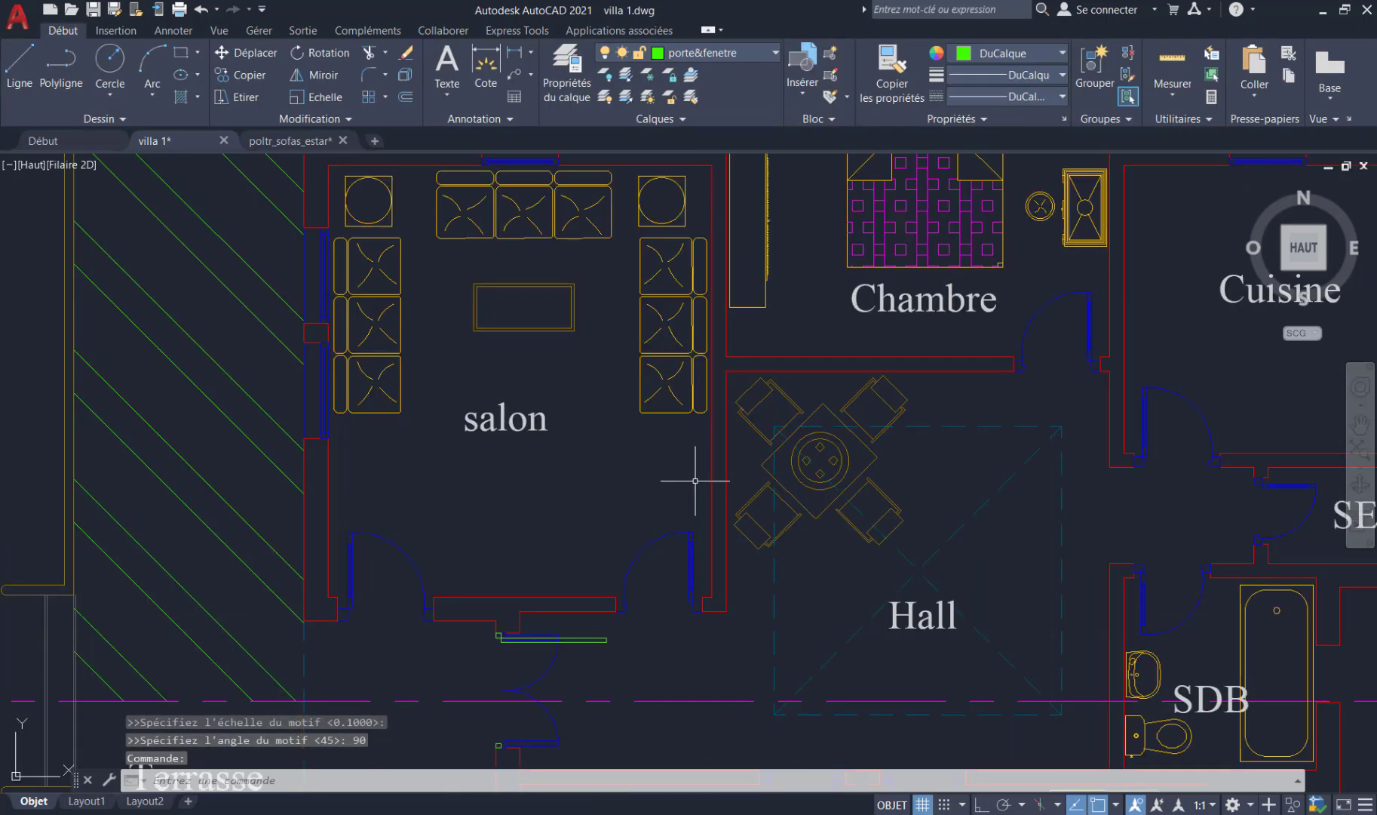
scroll(684, 485, down, 2)
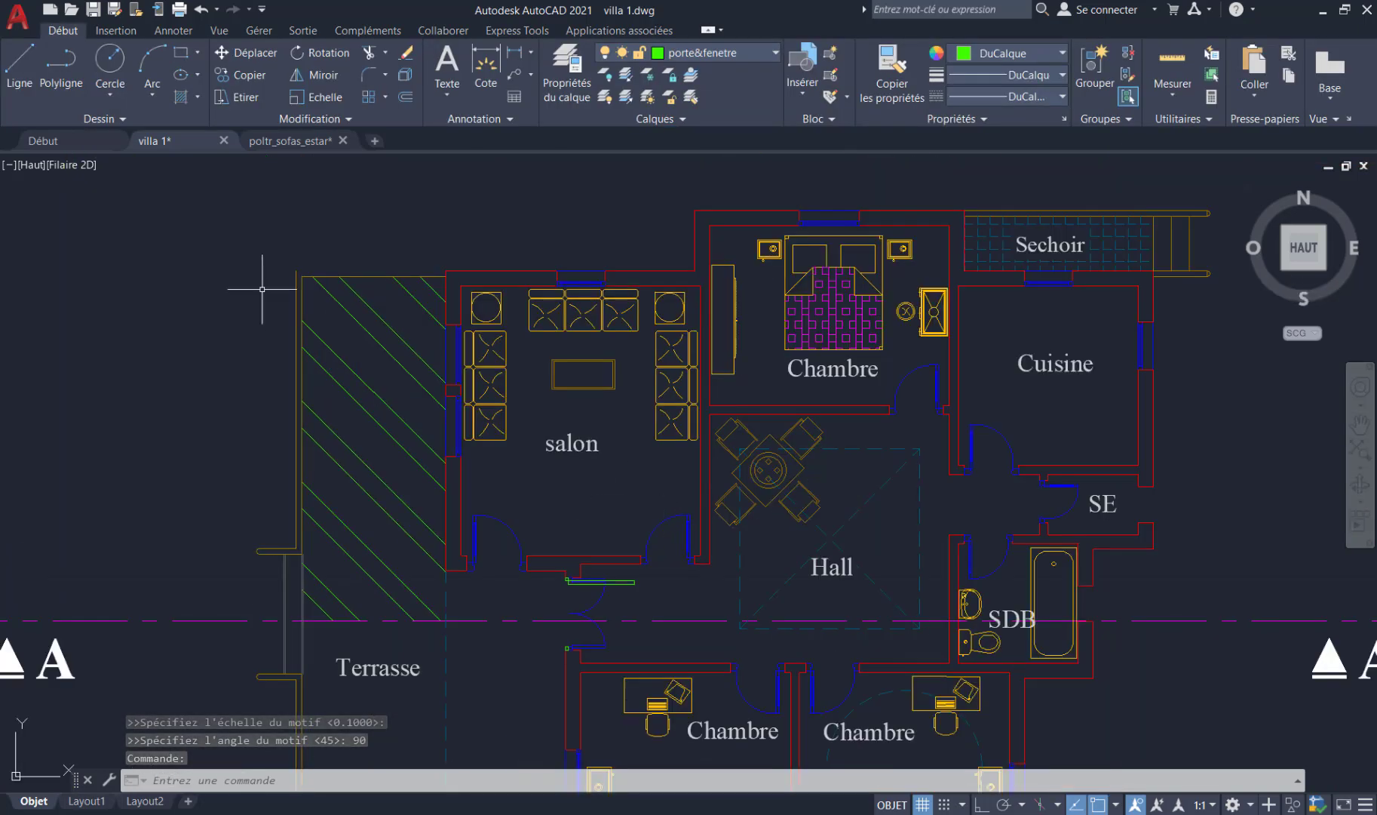
click(196, 97)
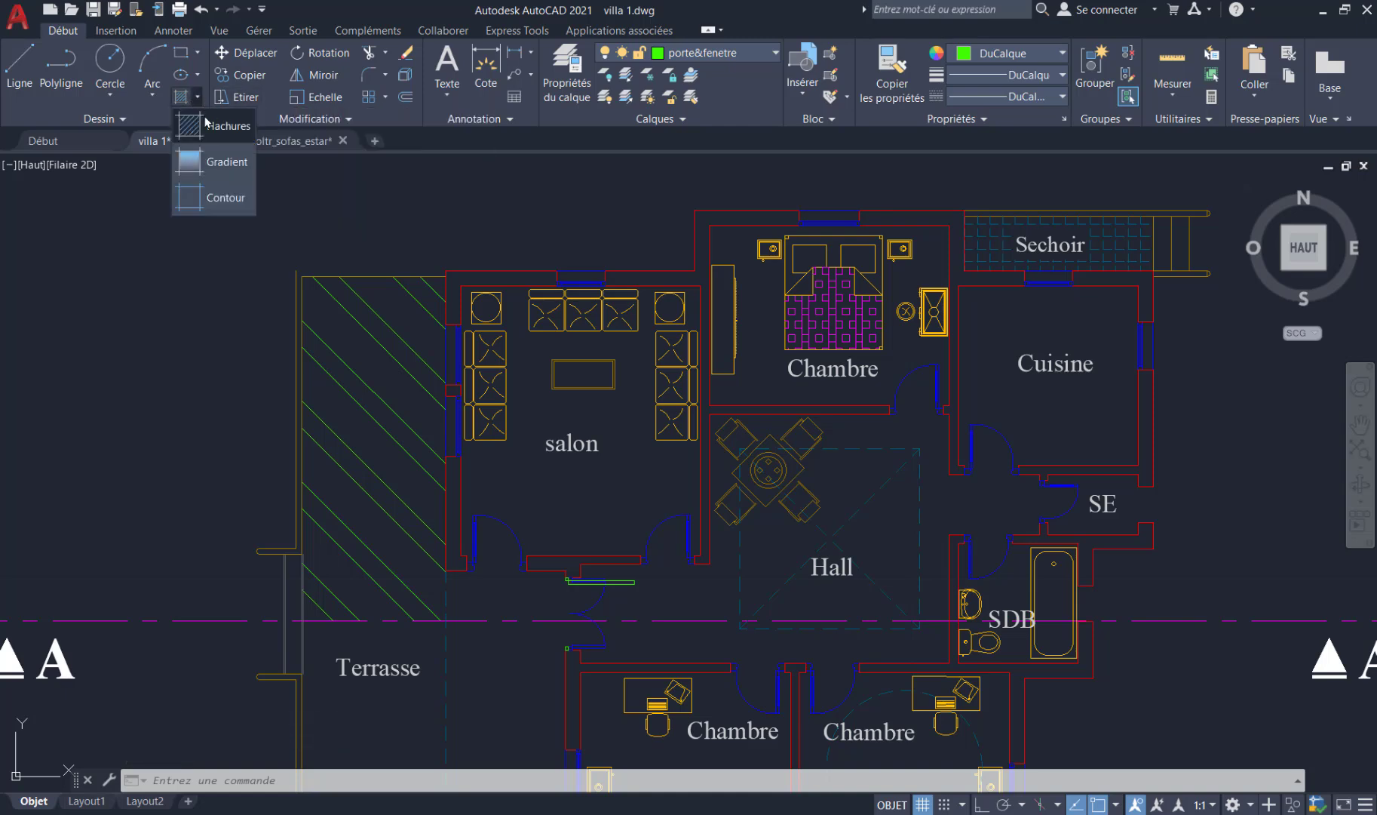
click(215, 125)
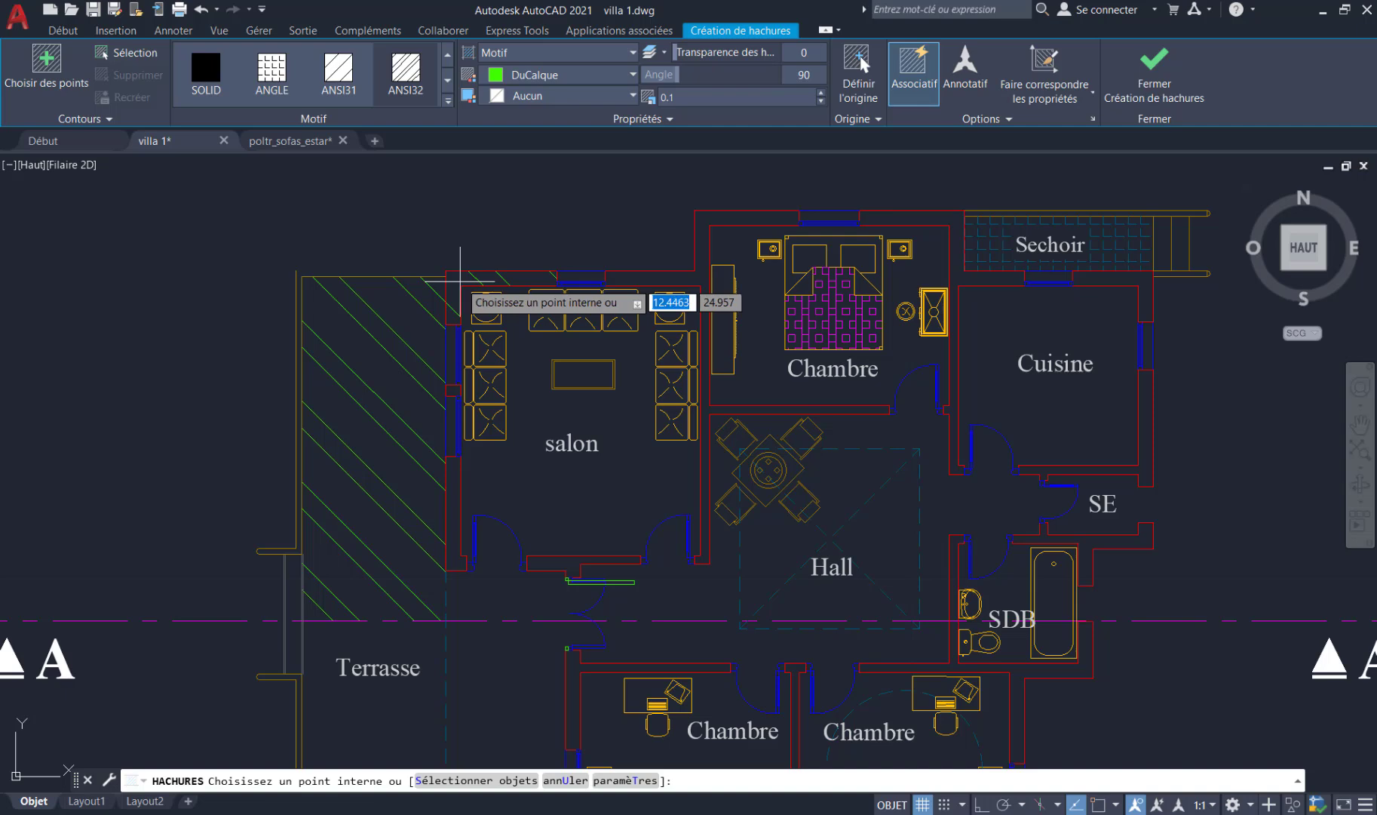
click(447, 80)
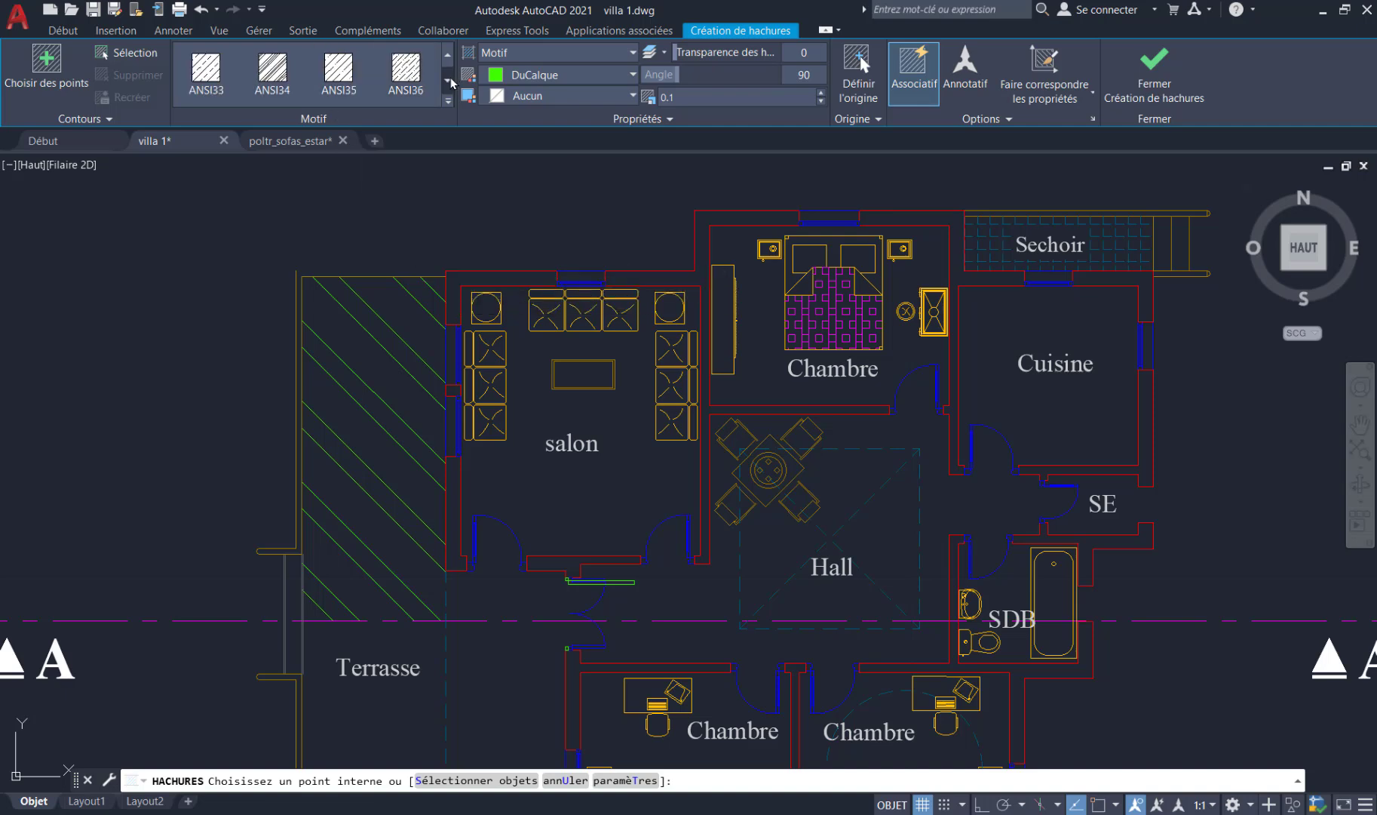
click(447, 80)
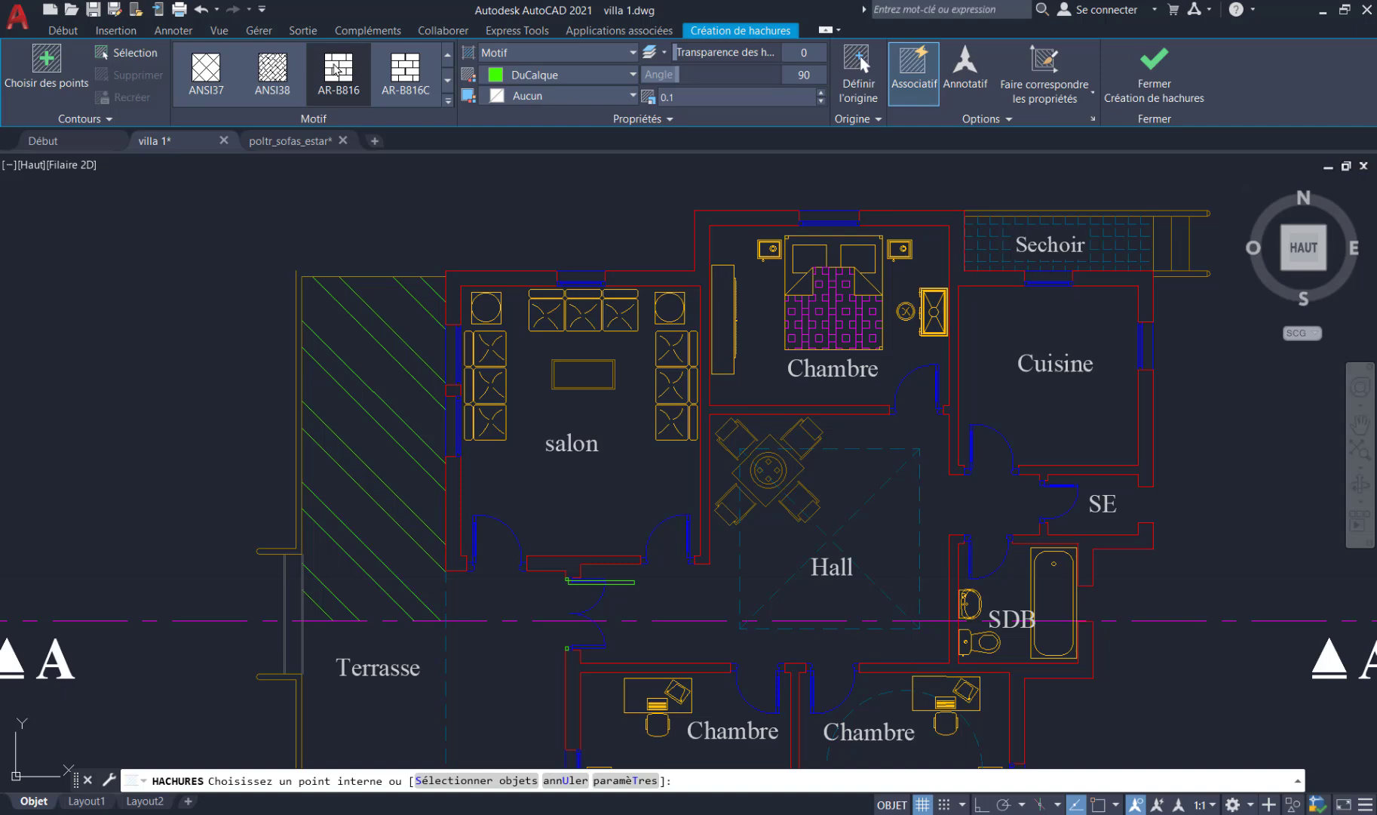
click(337, 70)
click(478, 278)
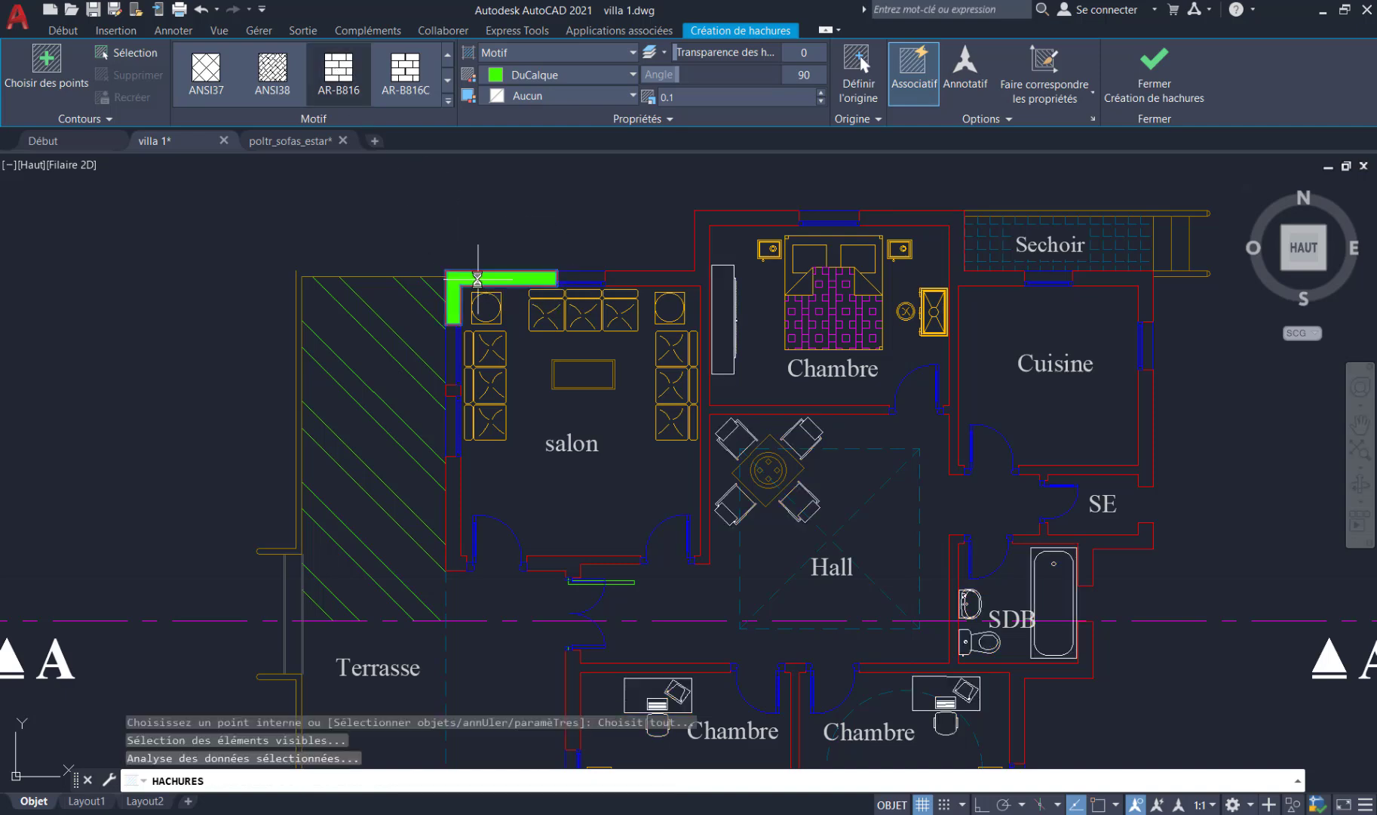
- Add the other walls around the salon, upper Chambre and Cuisine to the AR-B816 hatch and finish it
click(654, 275)
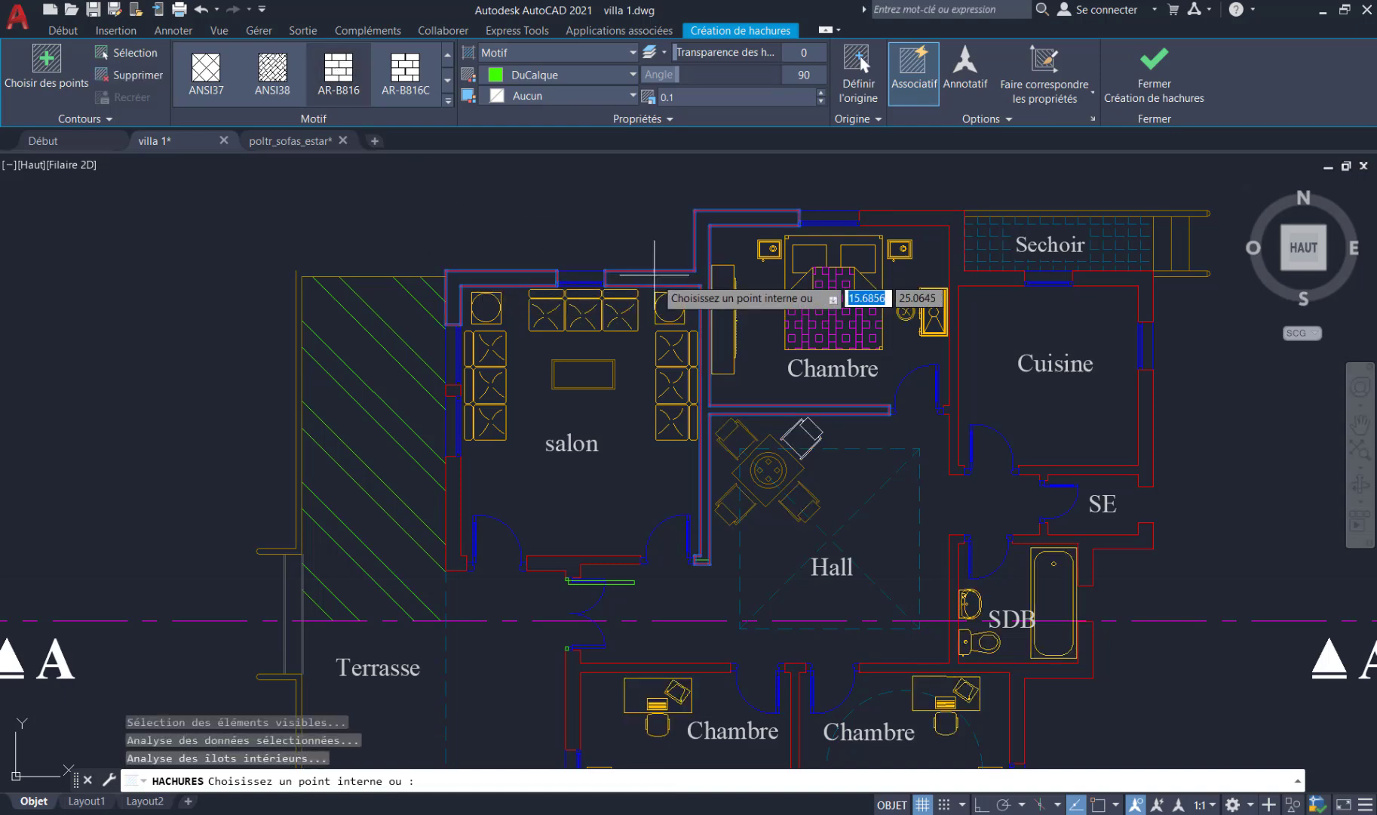
click(684, 512)
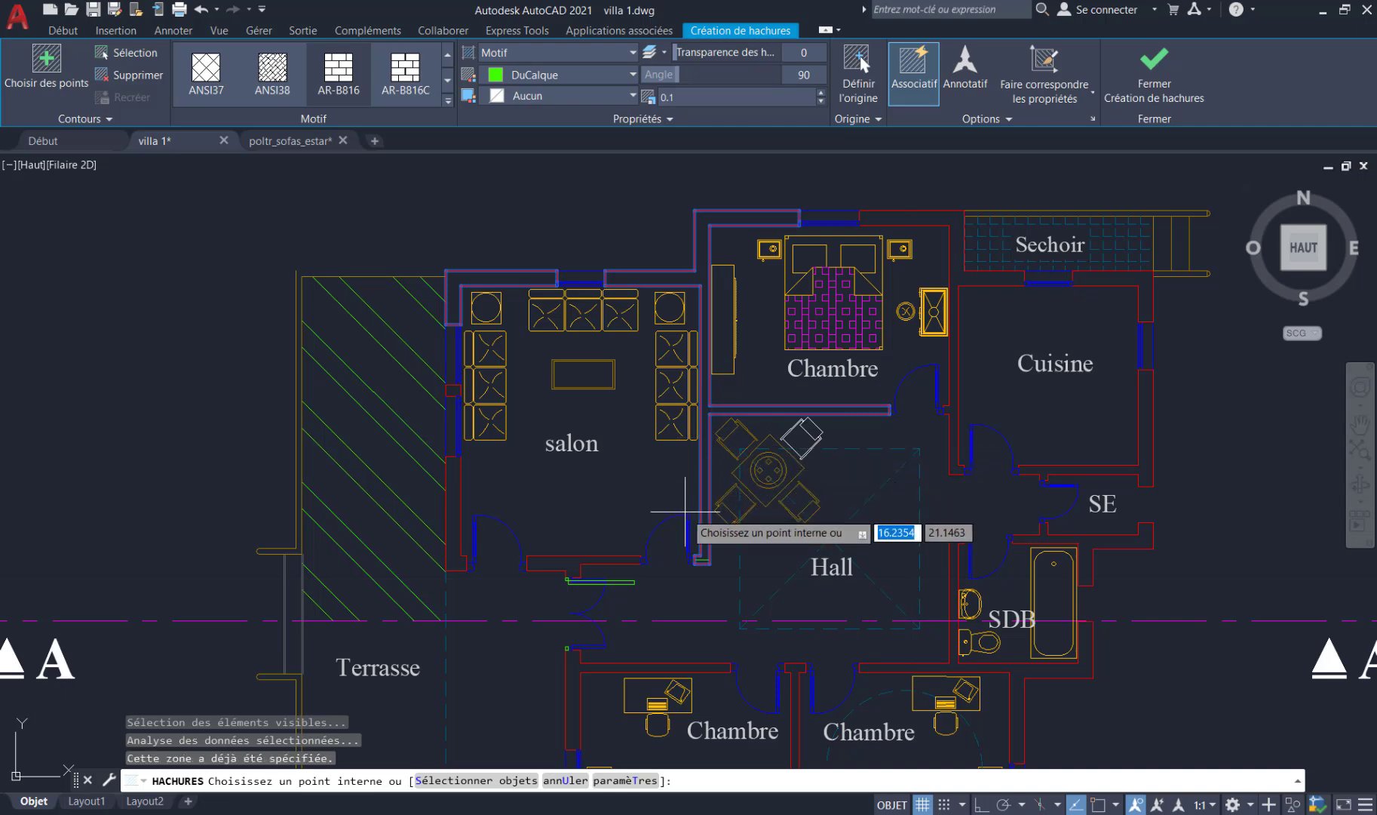
click(449, 533)
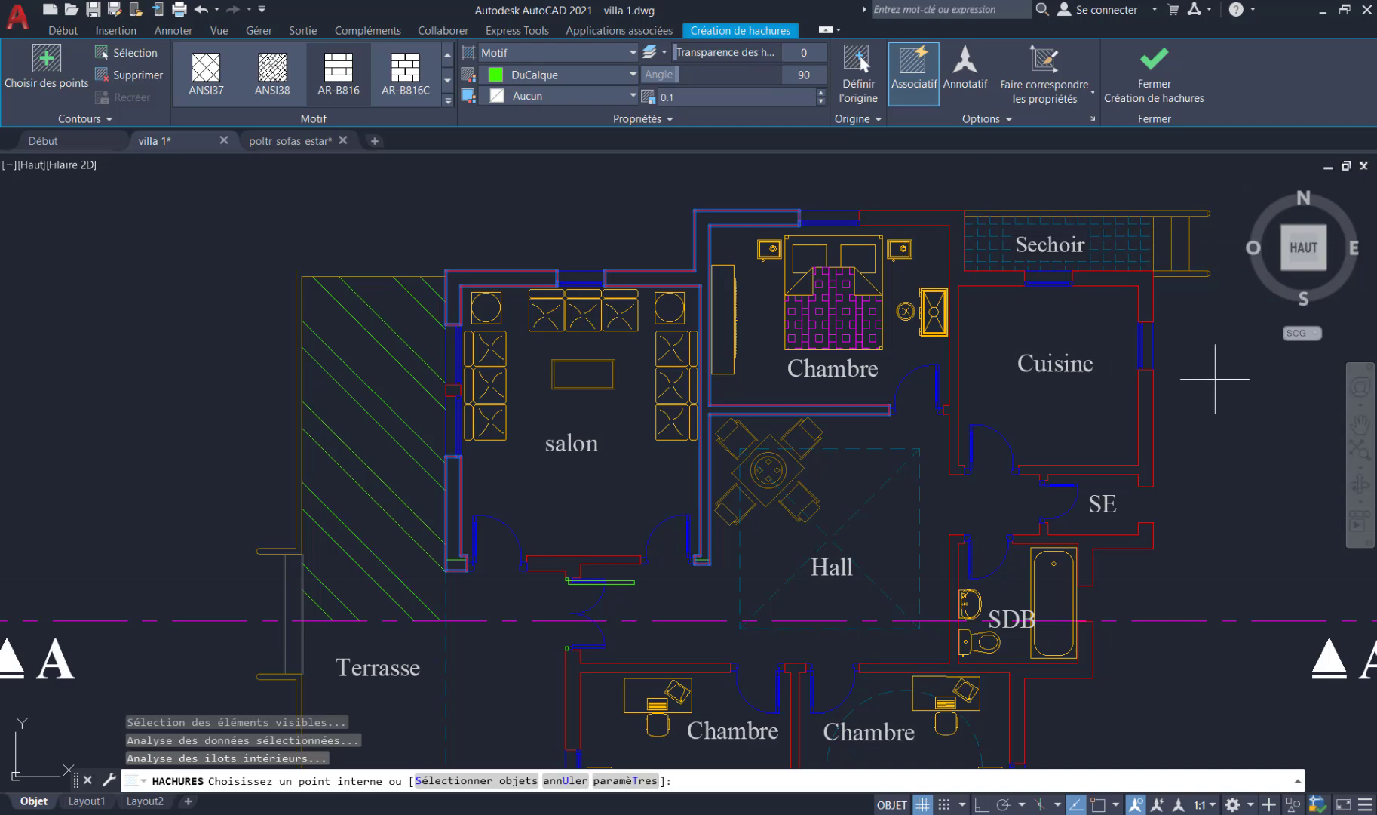
click(922, 220)
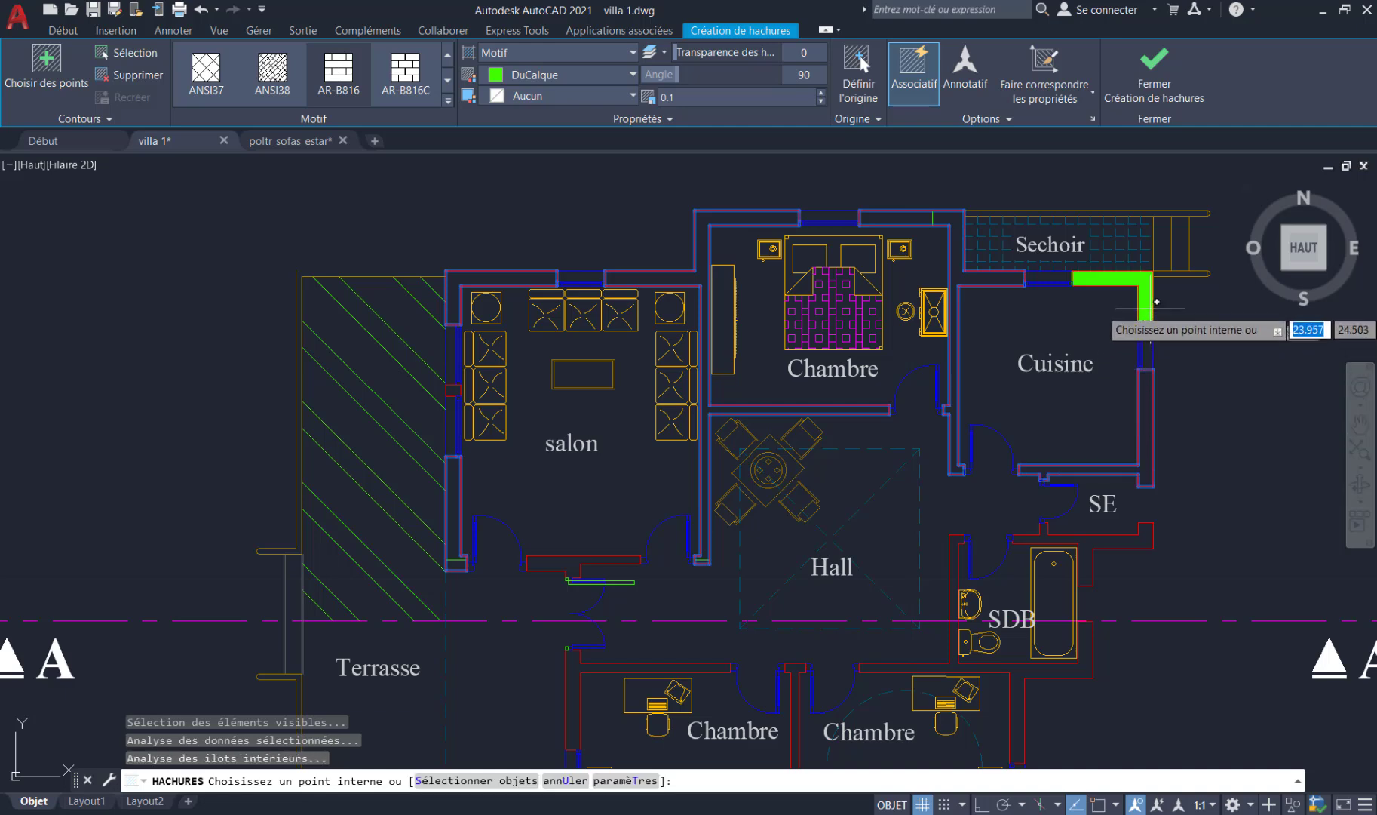
click(1156, 73)
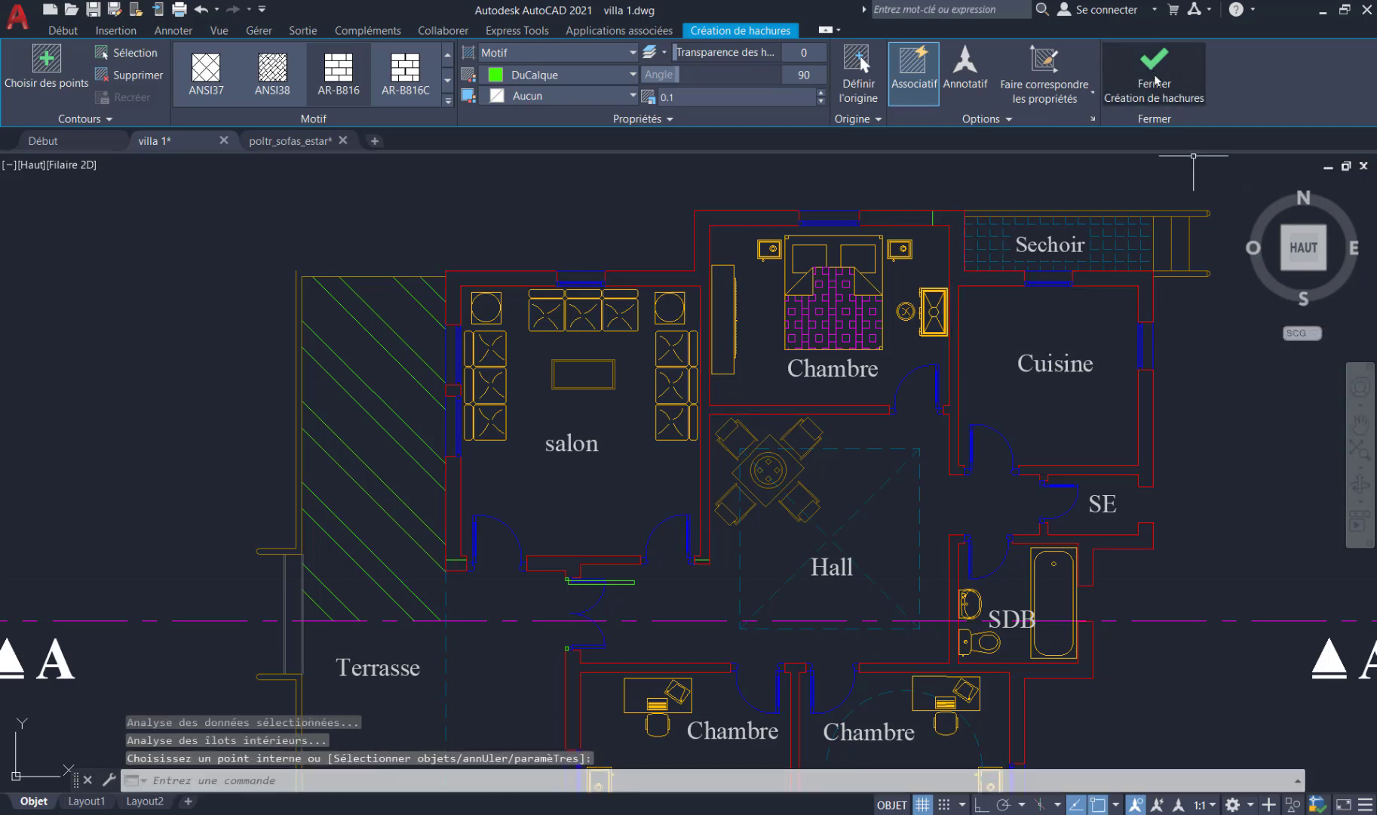
- Examine the hatch in the wall at the salon's upper left corner up close, and restore the previous view
click(472, 275)
click(460, 285)
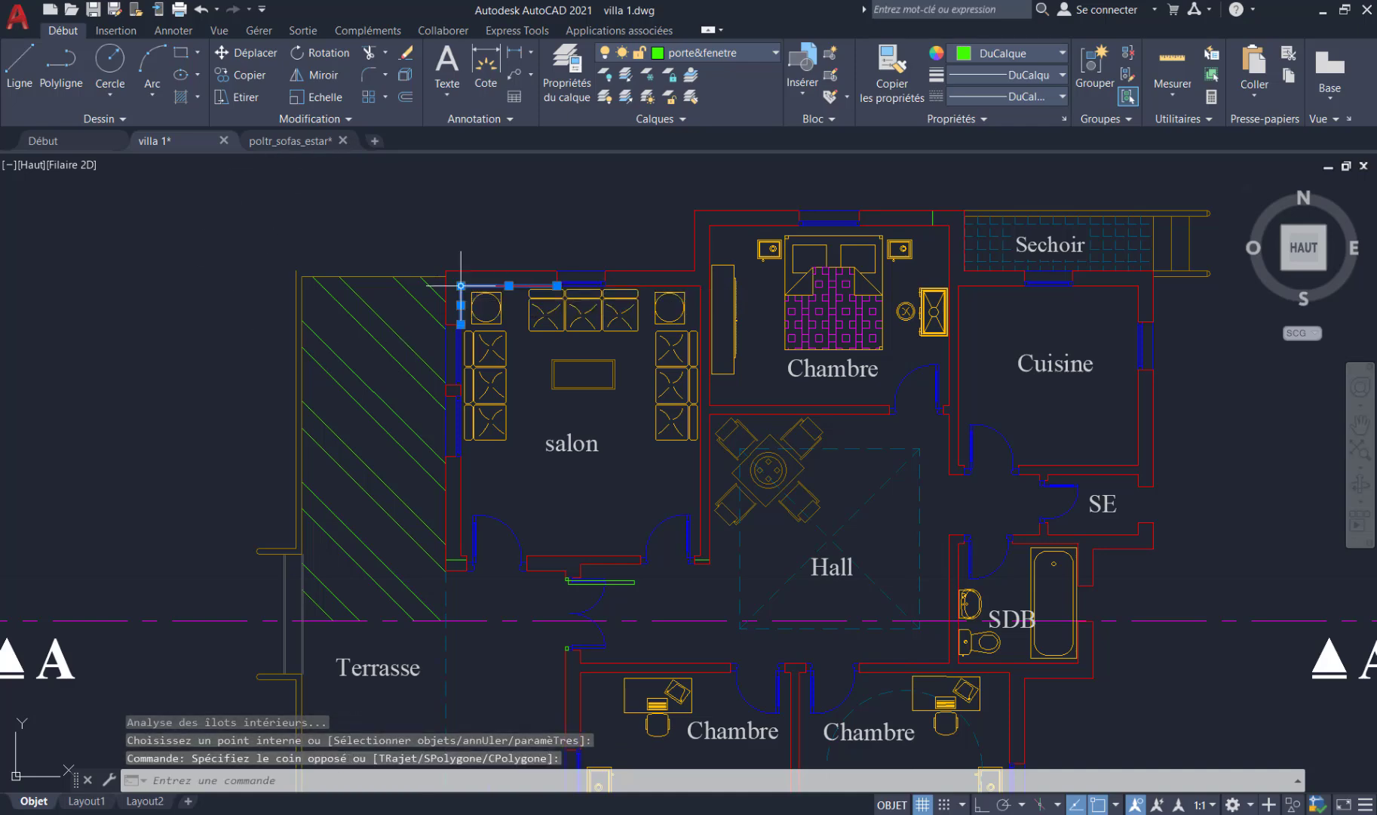
scroll(461, 285, up, 5)
key(Escape)
key(Escape)
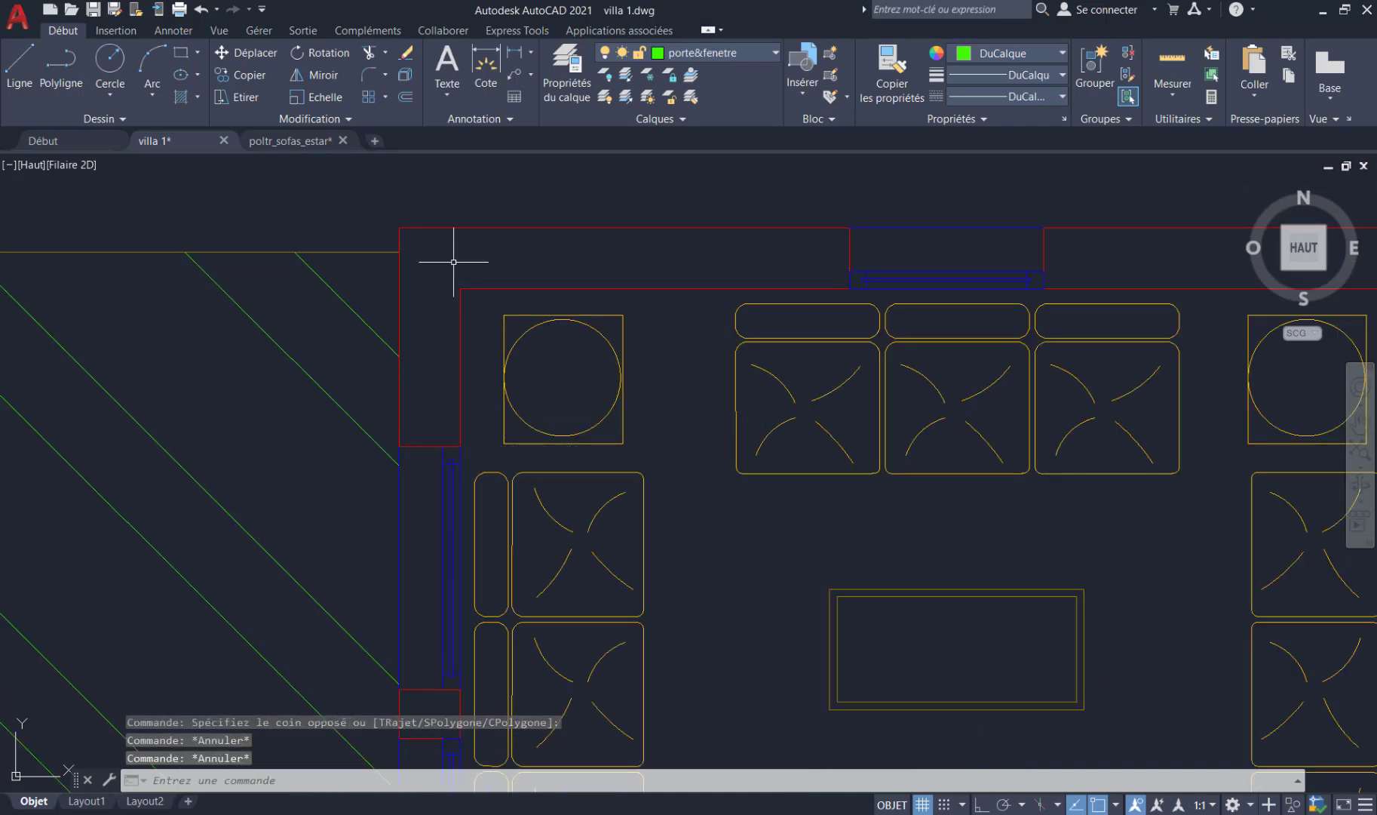
click(452, 258)
click(436, 263)
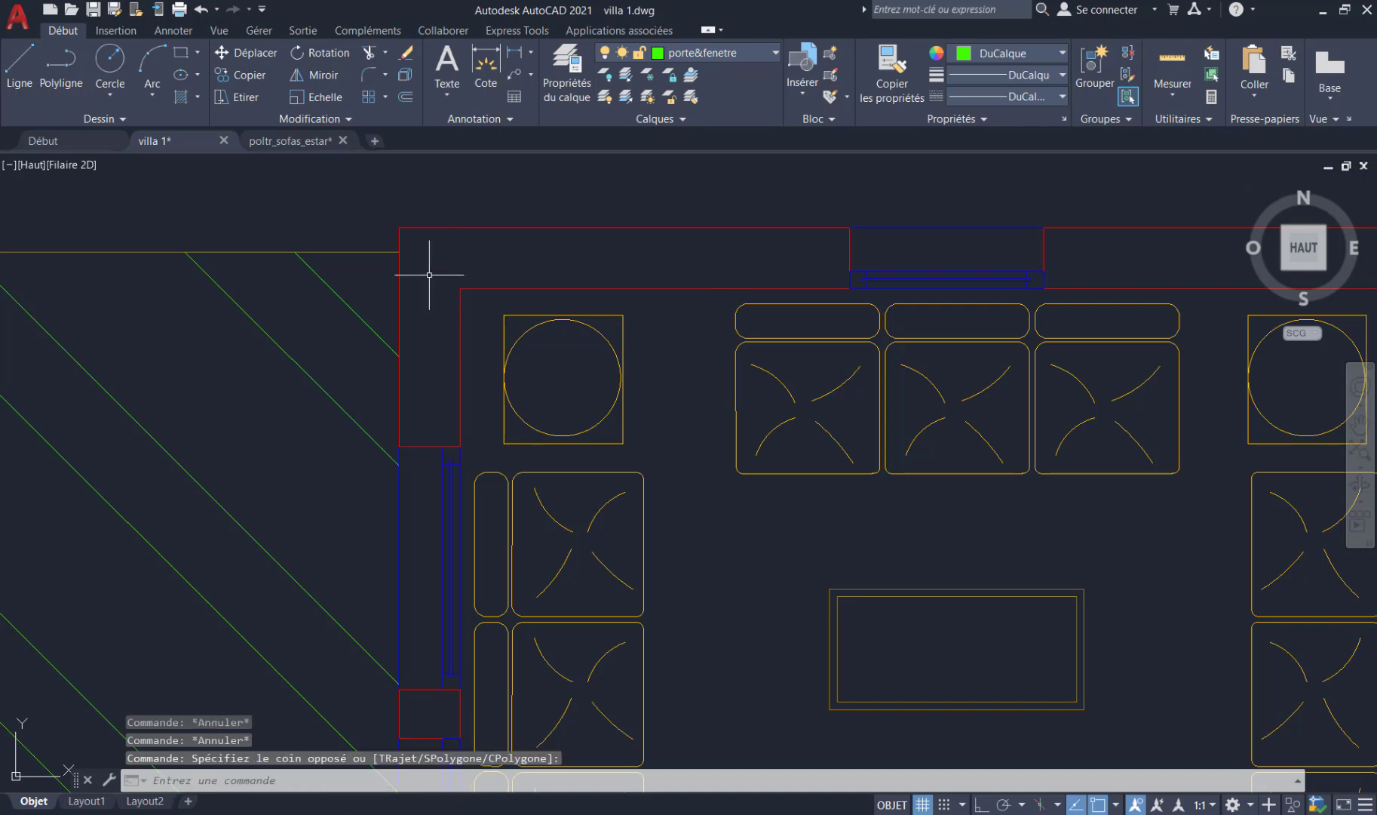
key(ctrl+z)
key(ctrl+z)
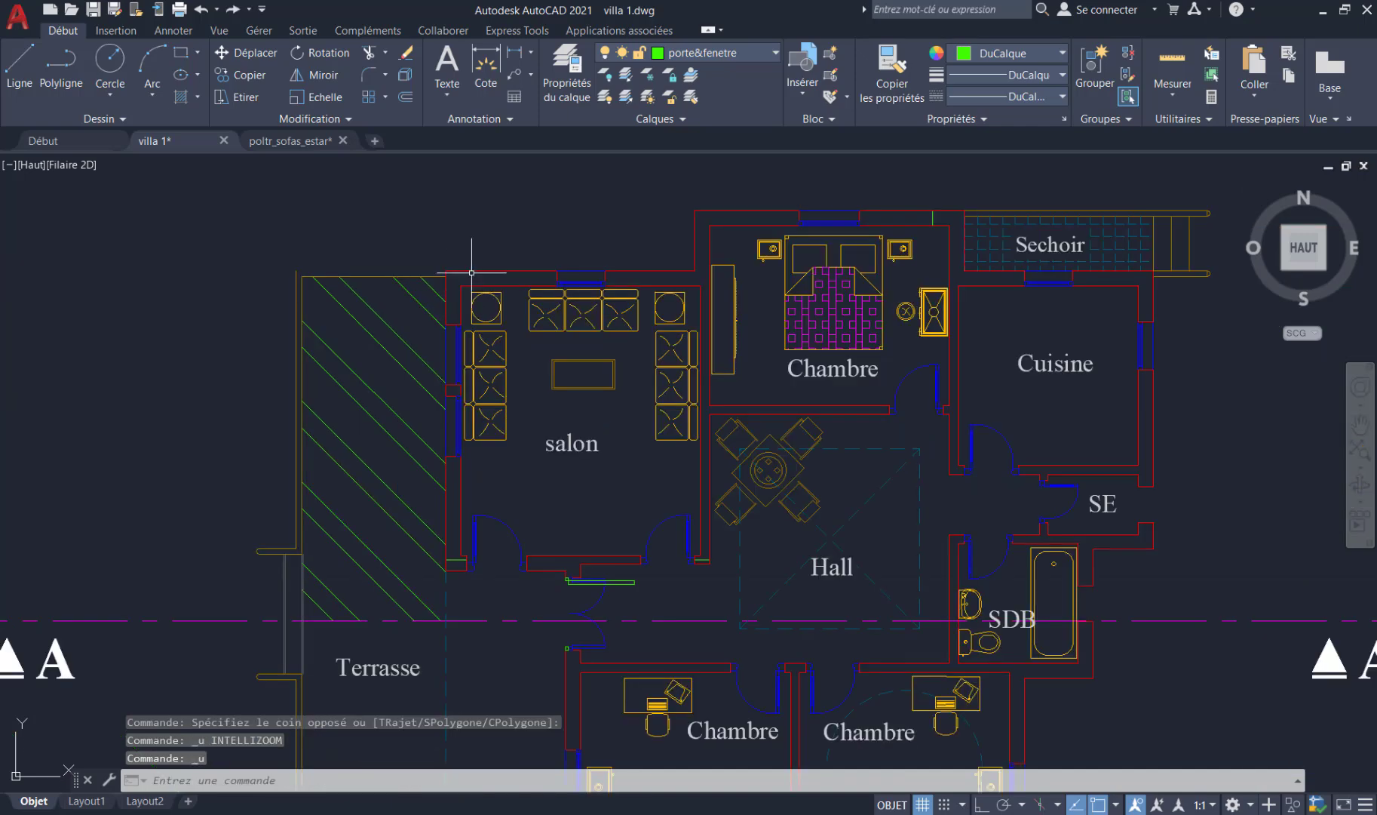
- Hatch the salon's upper left corner wall again with the AR-B816 pattern and set the hatch scale to 5
scroll(408, 190, up, 5)
middle_drag(539, 440, 347, 283)
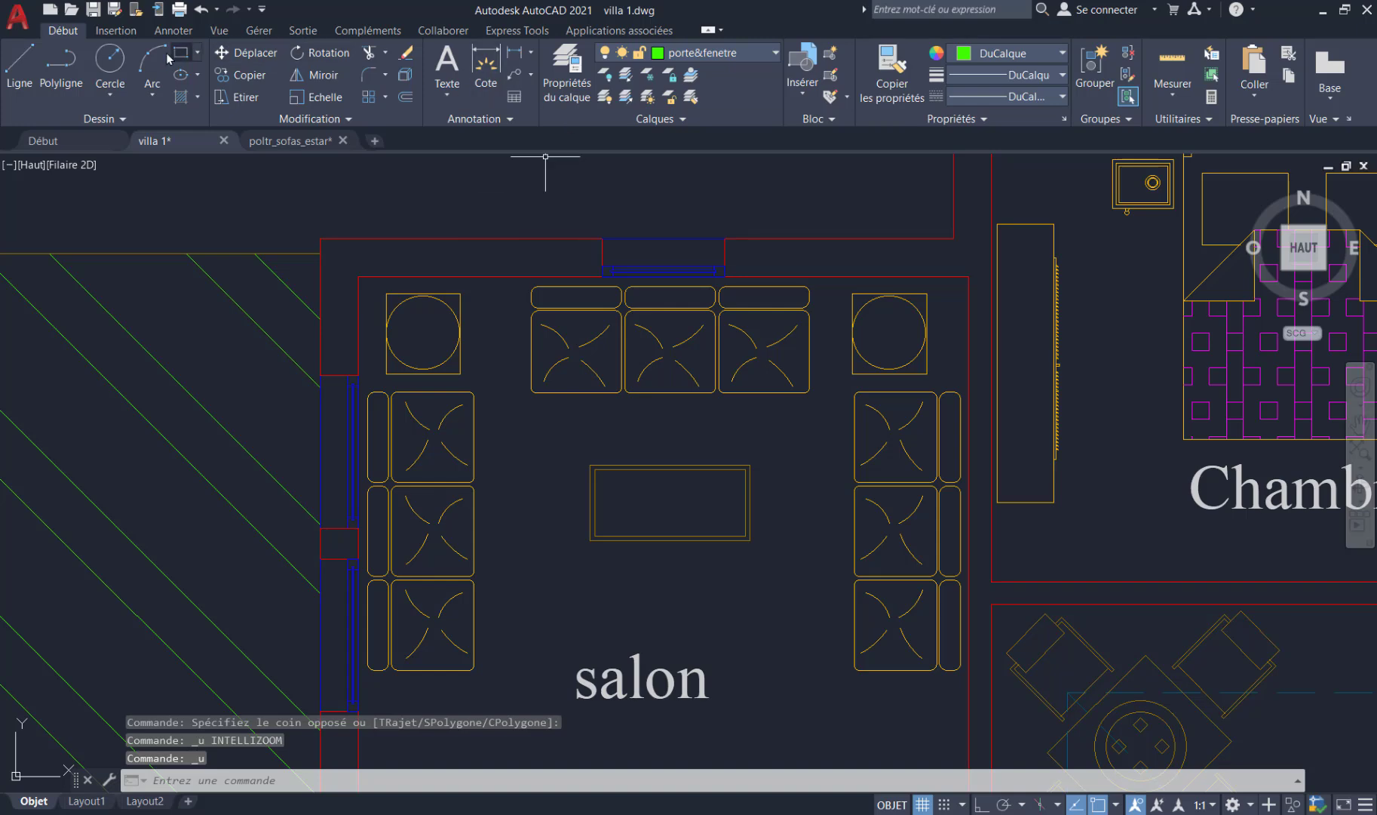
click(197, 97)
click(204, 129)
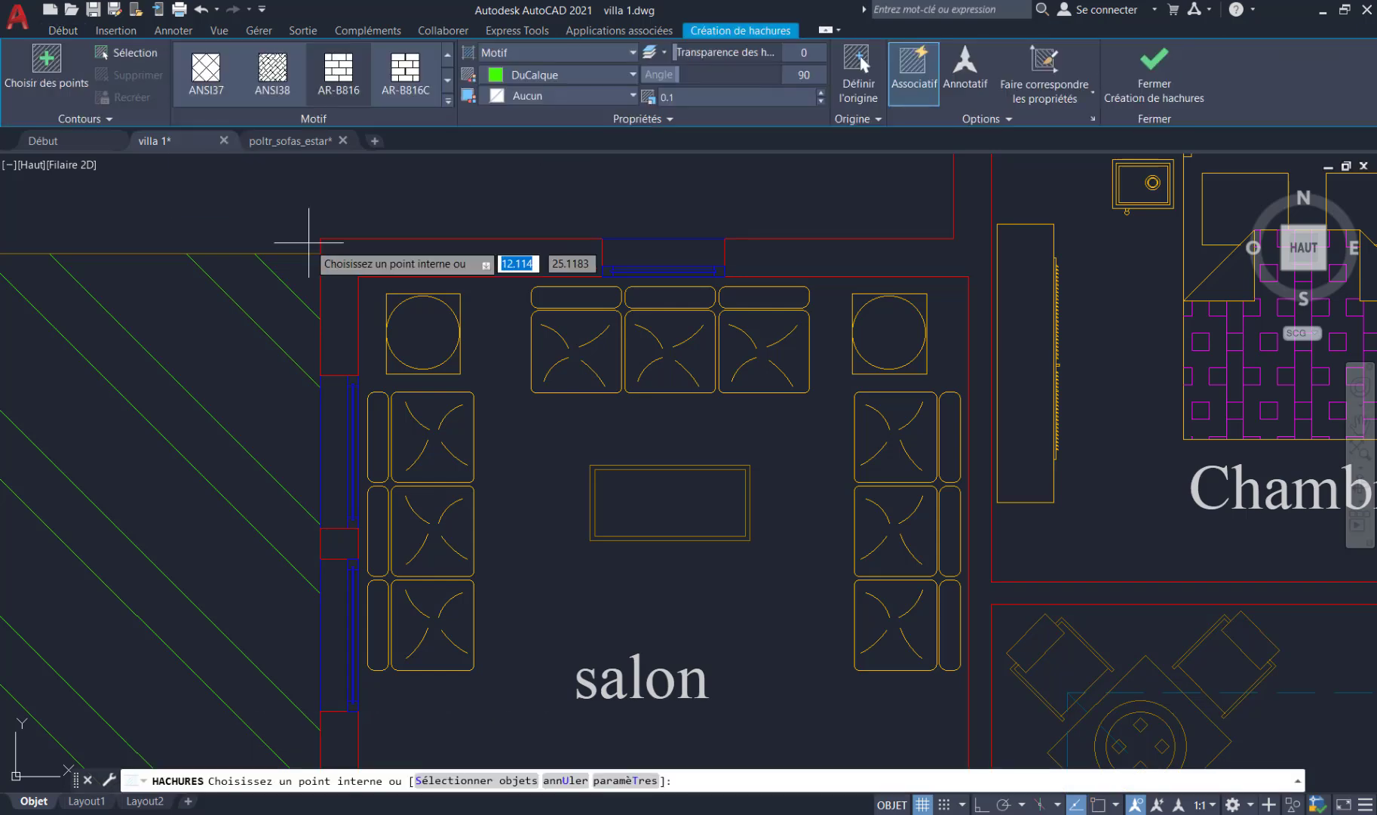
click(343, 273)
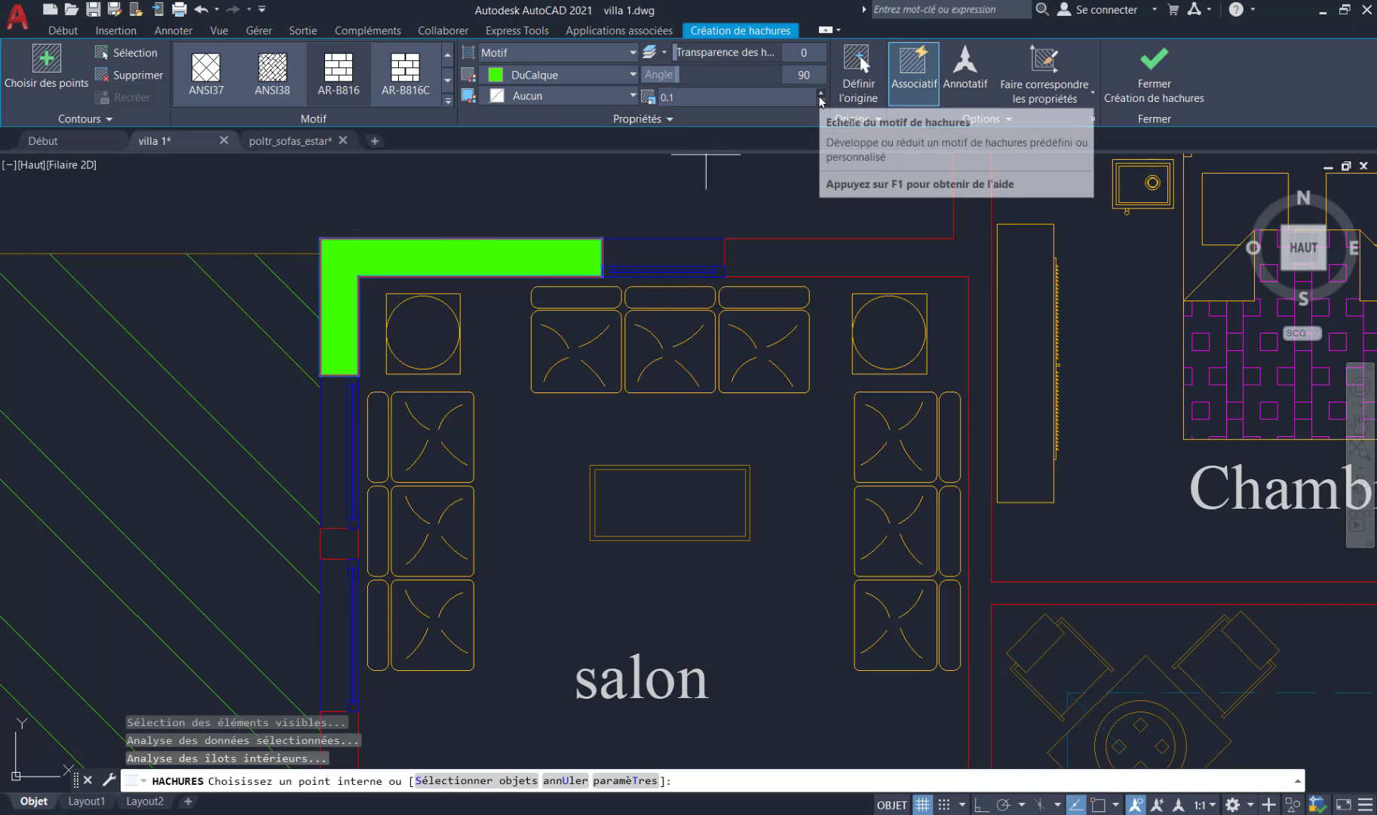
drag(776, 97, 617, 104)
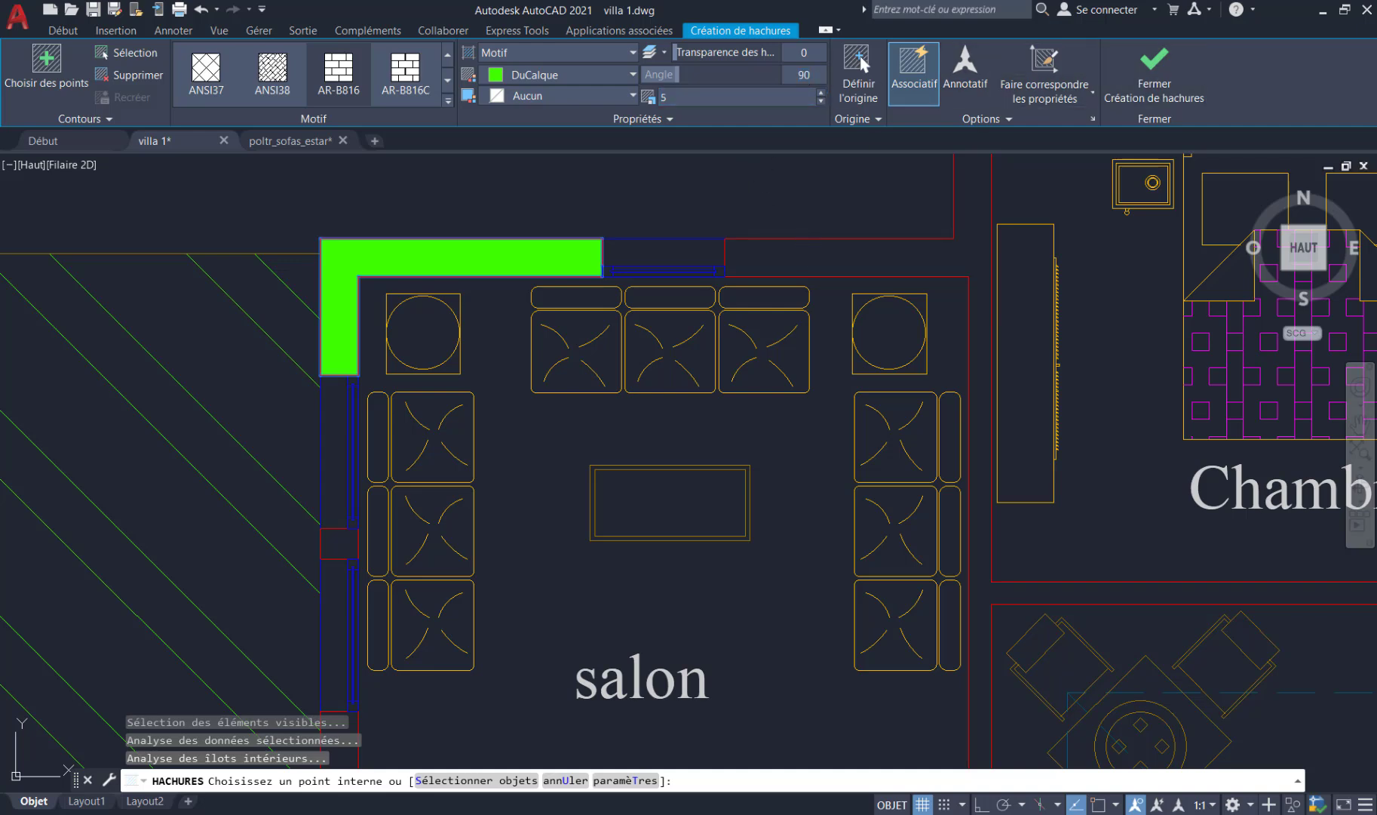
- Add the wall between the salon and the upper Chambre to the hatch and set the hatch colour to 114,116,48
click(838, 264)
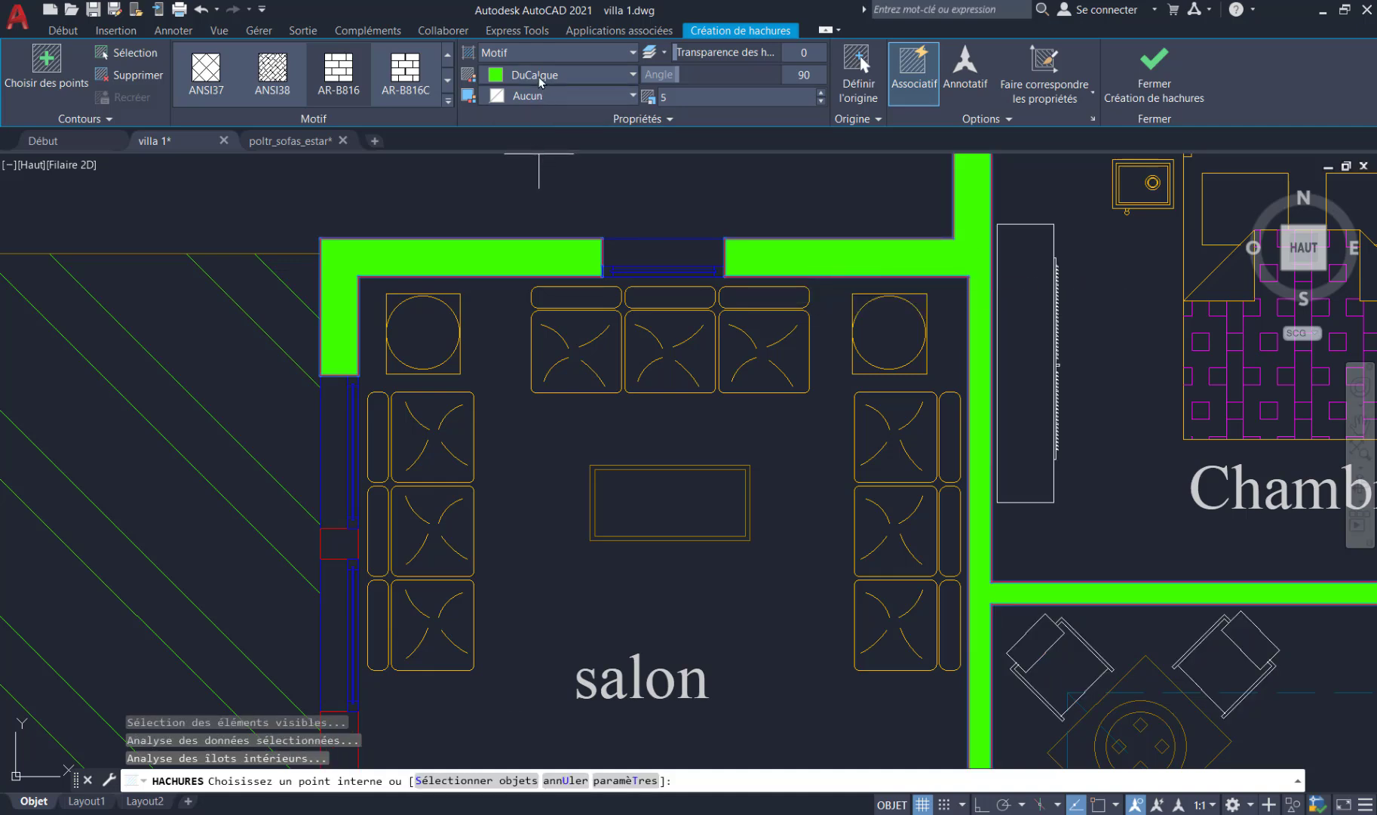
click(610, 77)
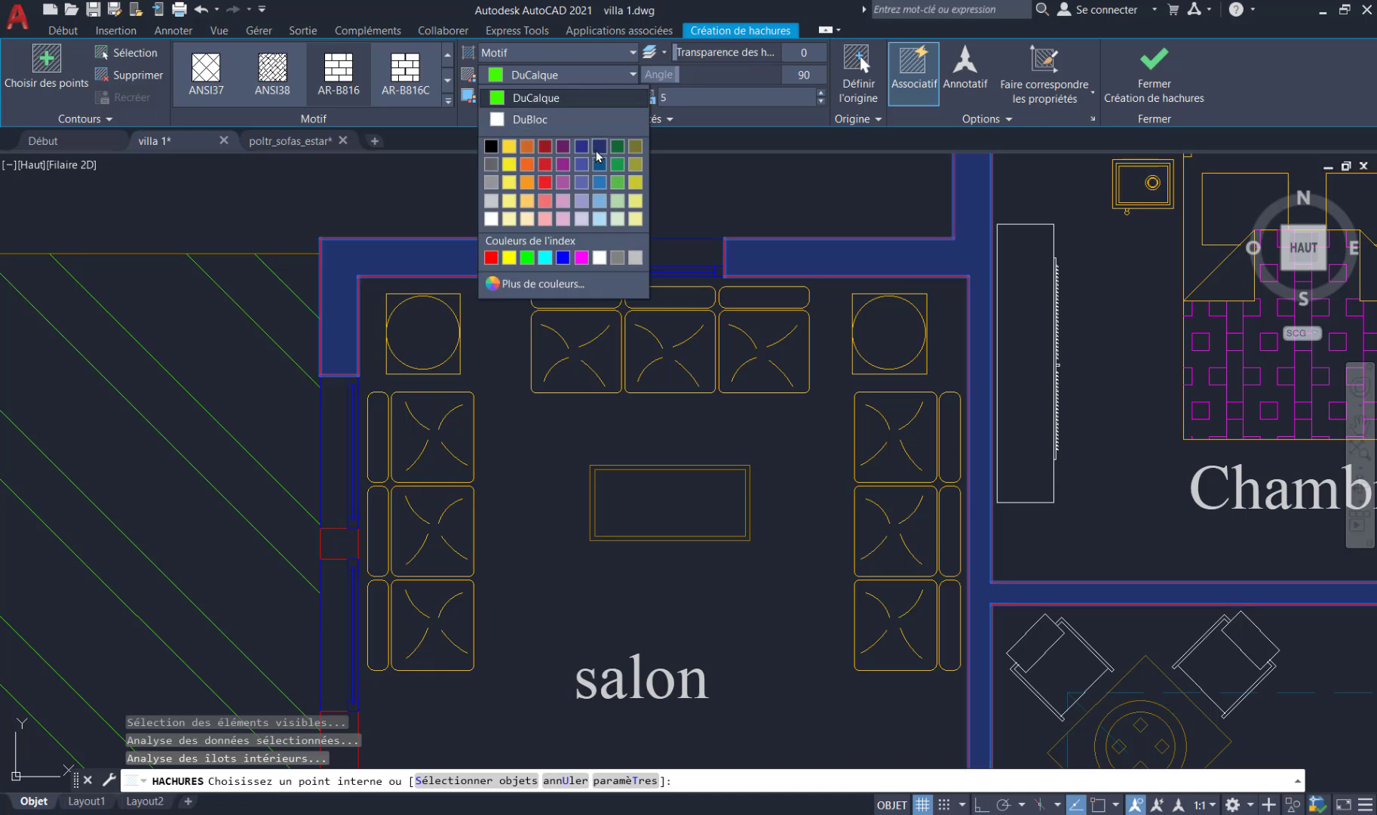
click(635, 146)
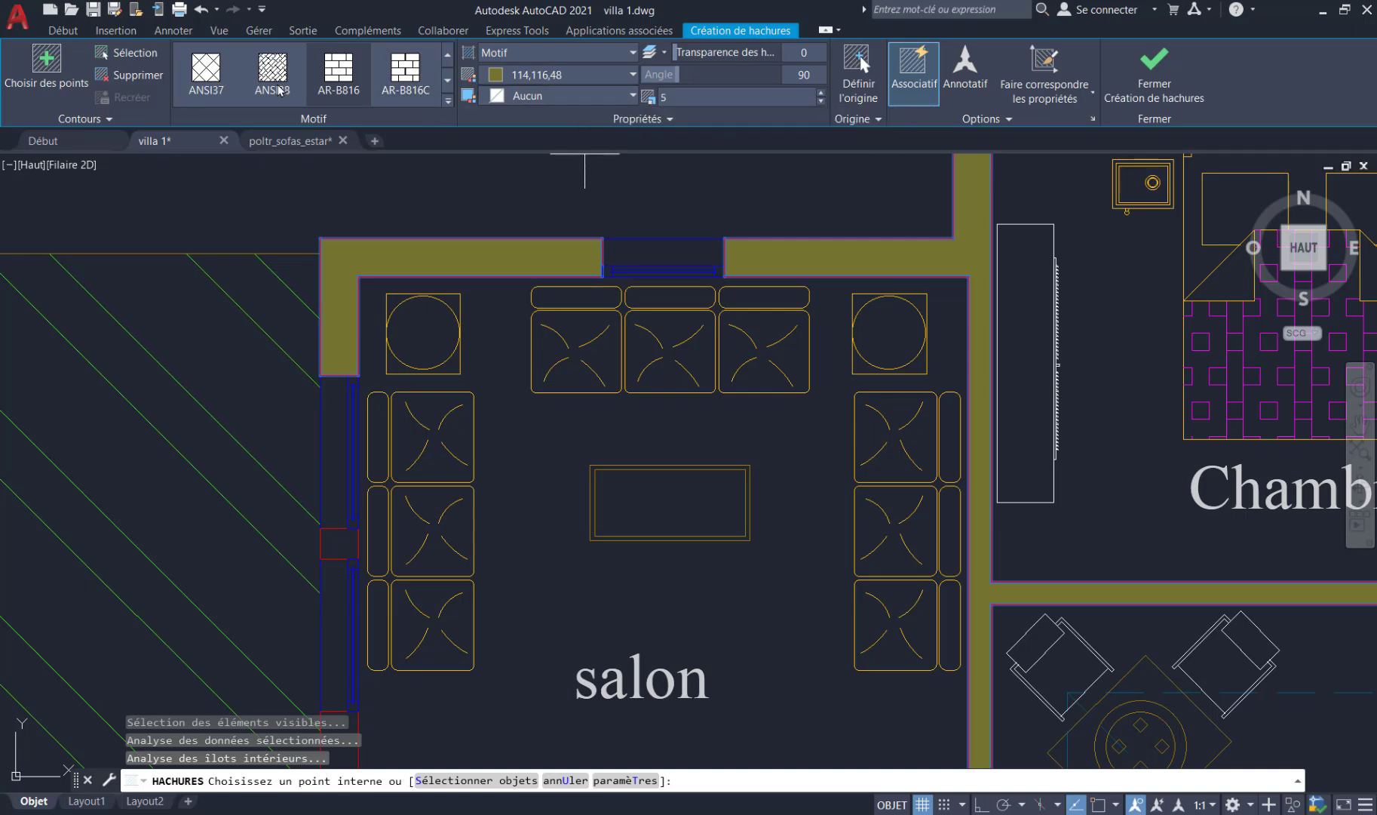
- Try the ANSI37 and AR-B816C patterns on the wall hatch, and choose the ANGLE pattern for the salon's corner wall
click(204, 70)
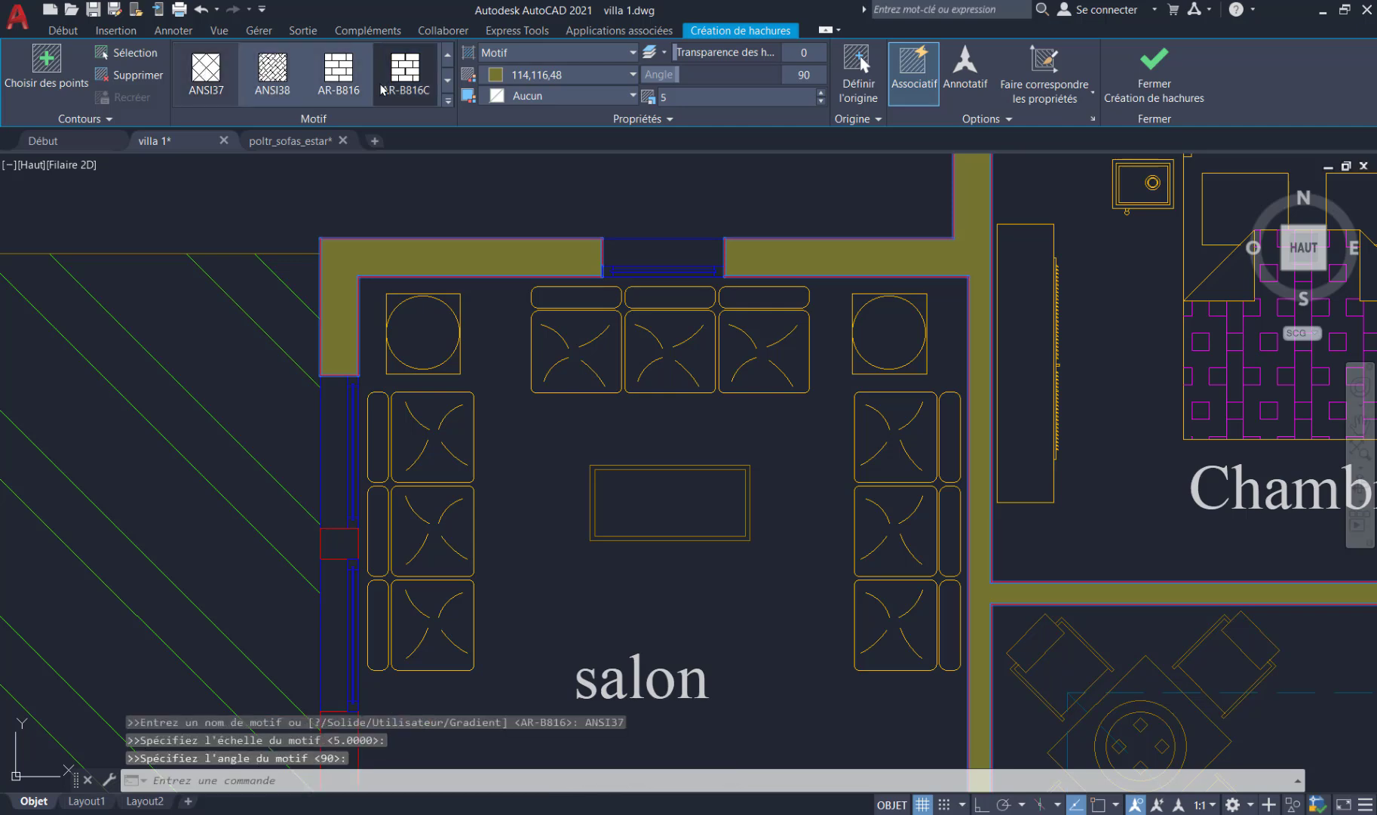
click(405, 71)
click(447, 54)
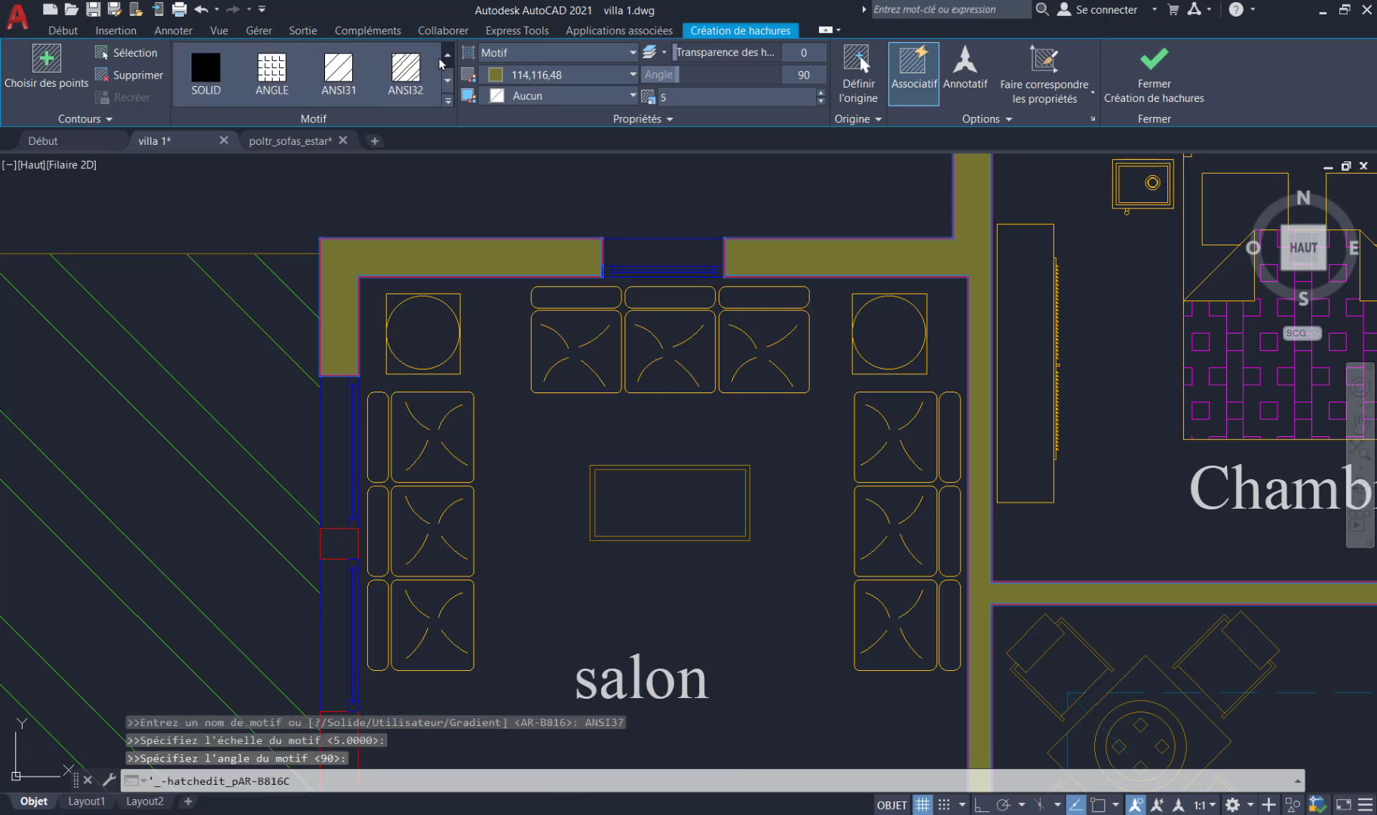
click(272, 69)
click(413, 249)
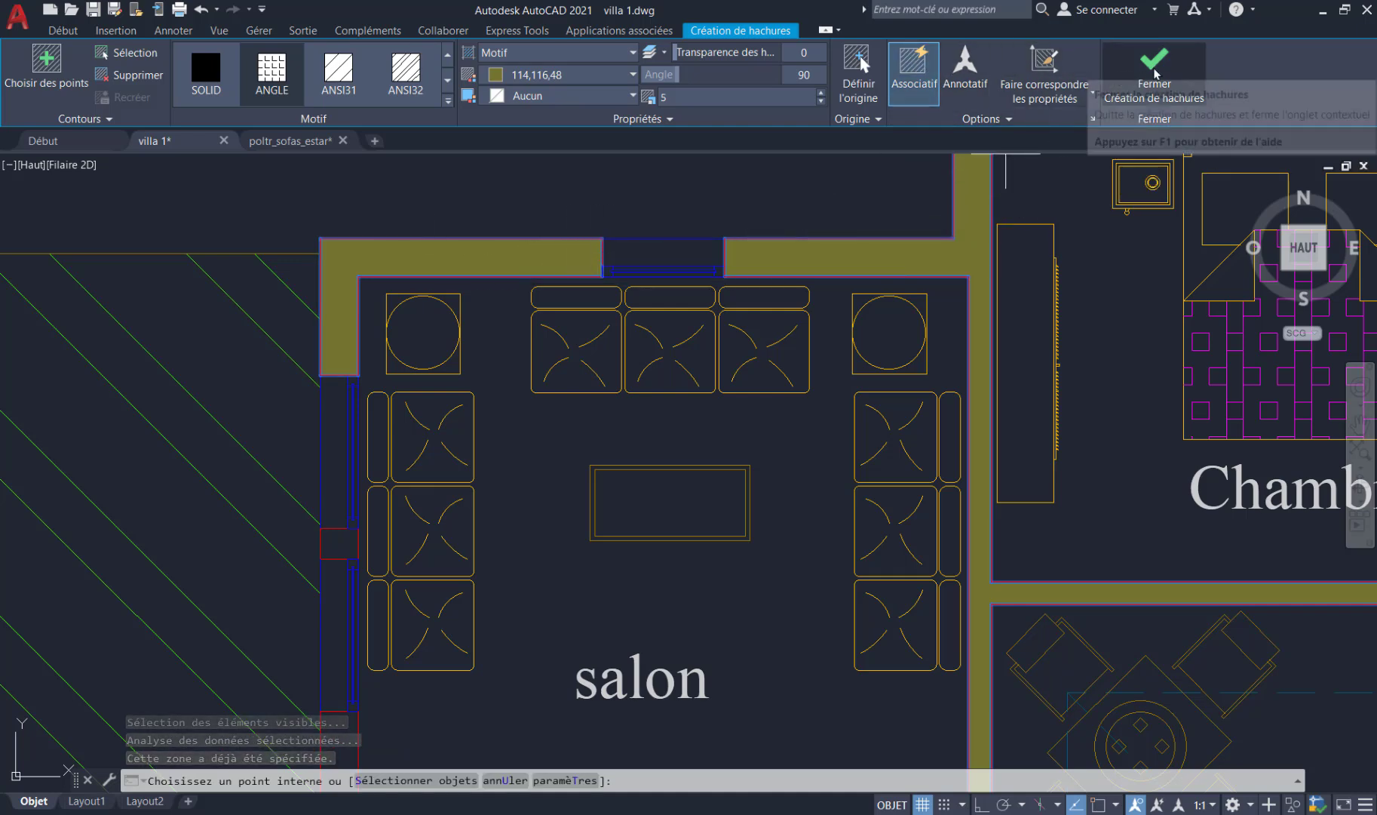
- Try to remove the salon's upper wall sections from the hatch boundary, and end the hatch command
click(129, 76)
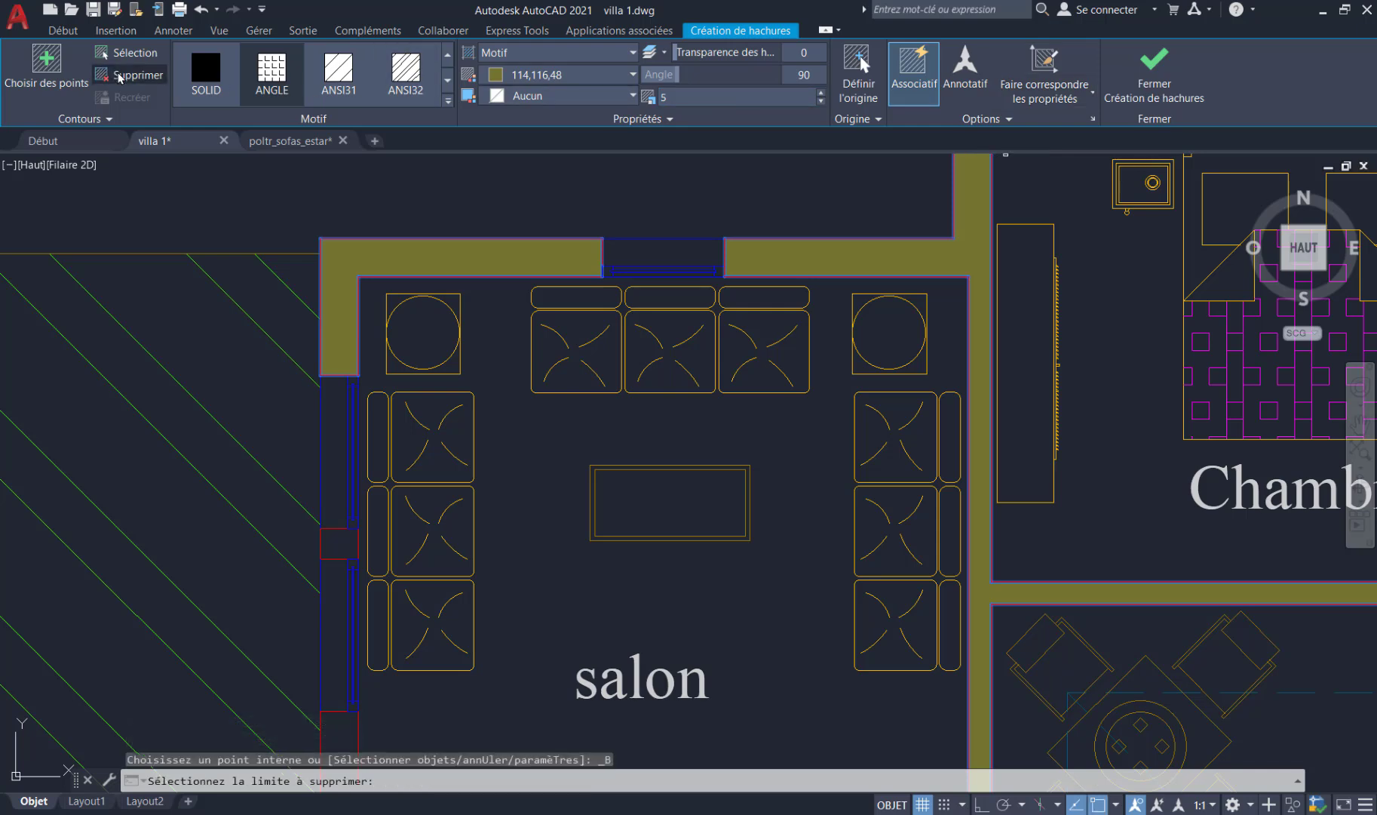
click(407, 255)
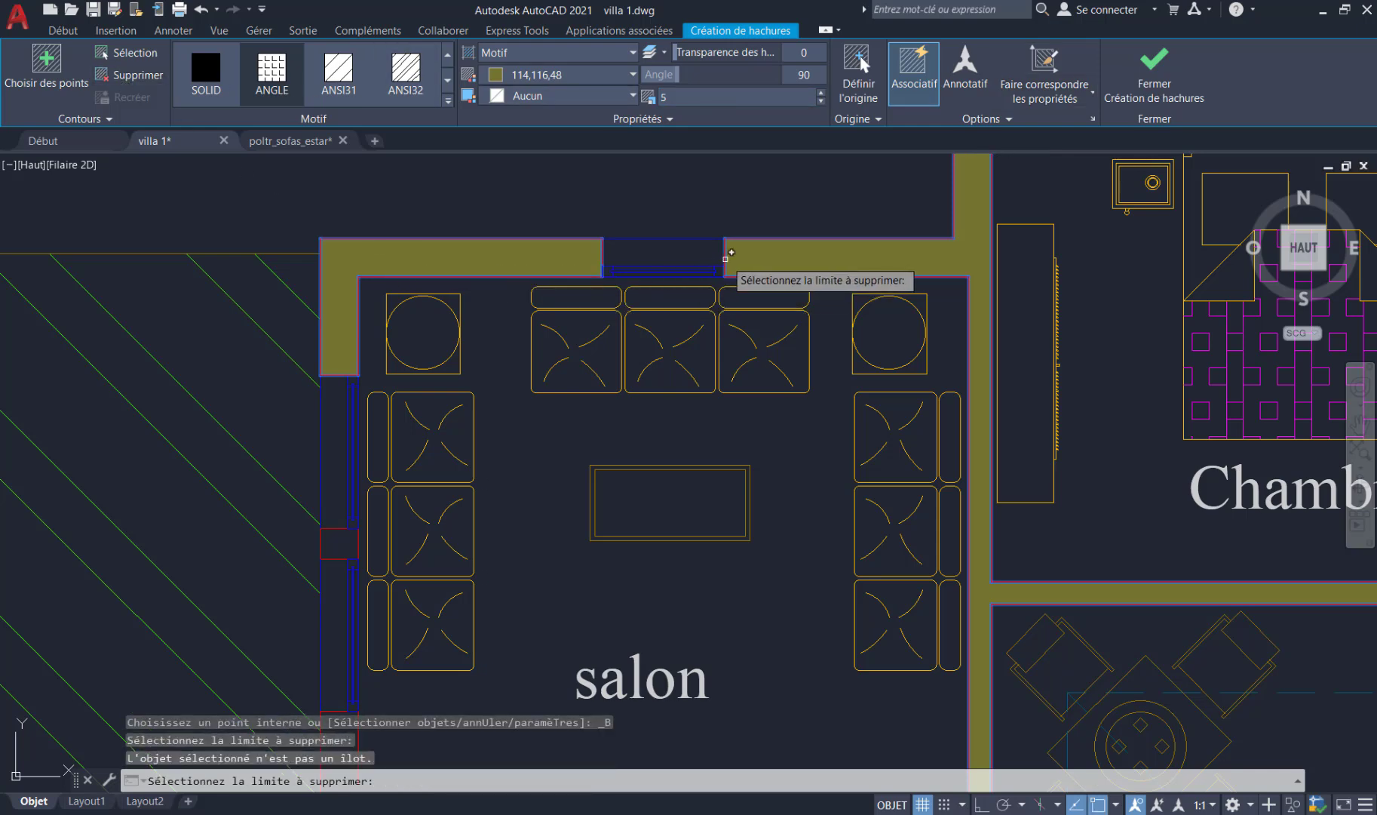
click(837, 251)
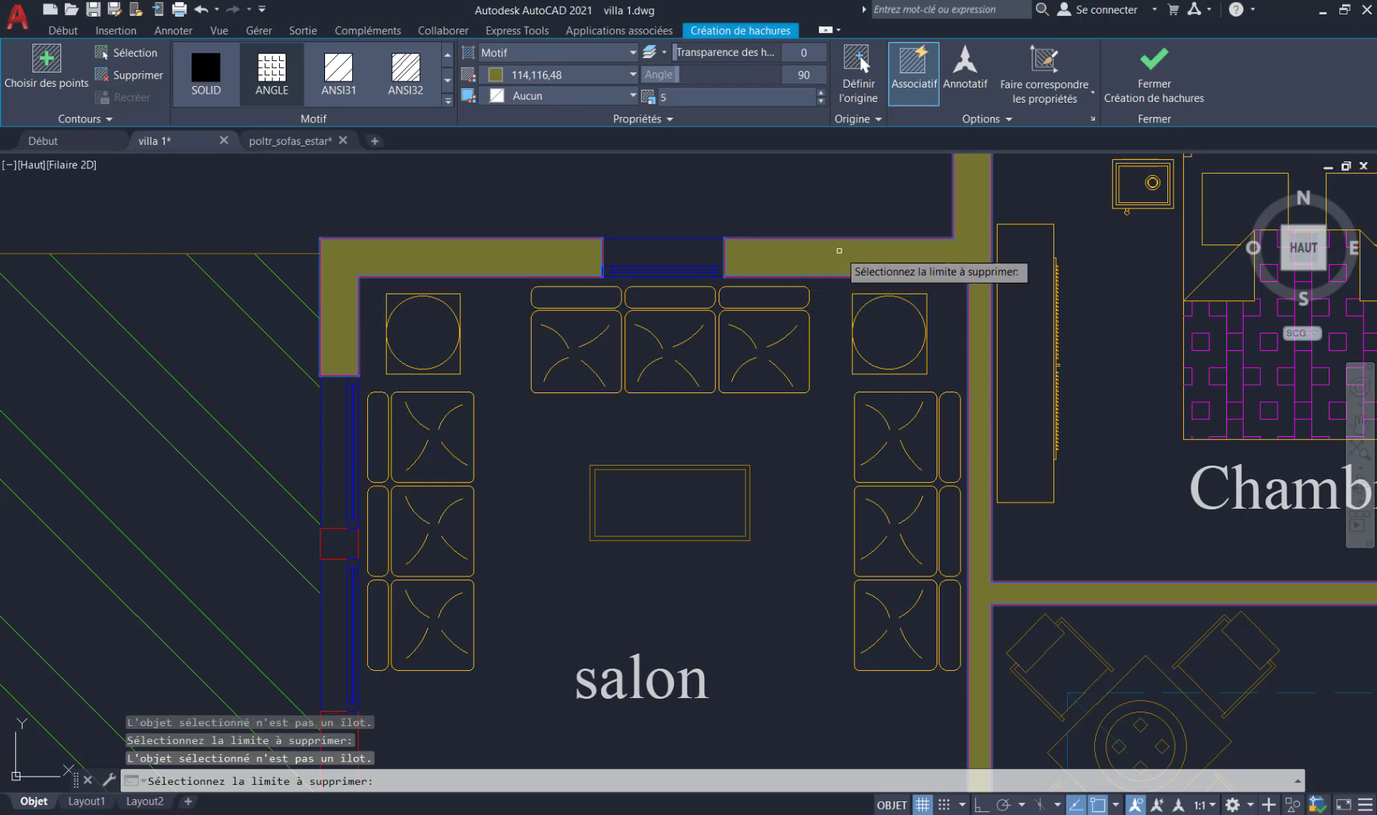
key(Escape)
key(Escape)
key(Escape)
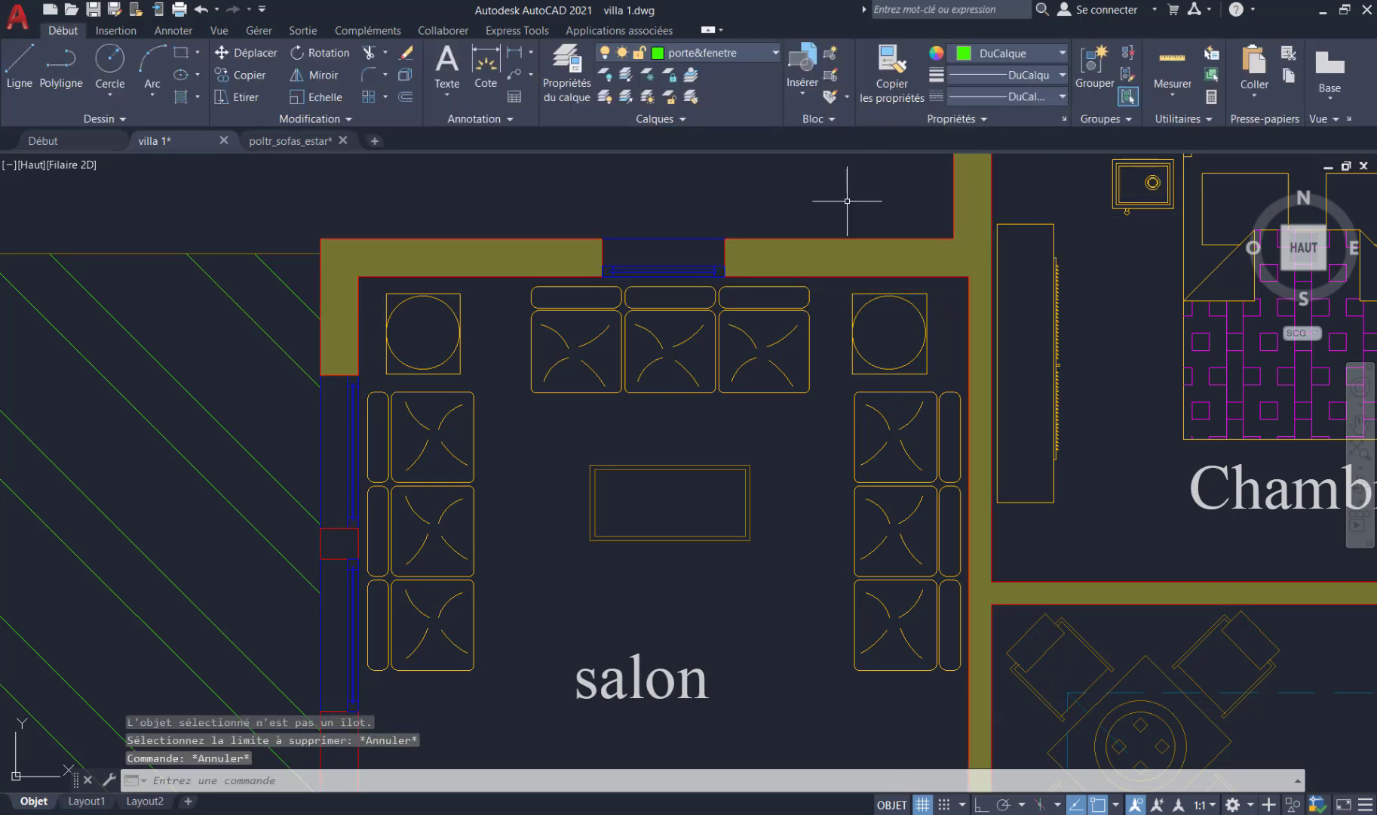
- Draw a rectangle in the empty area to the right of the floor plan
scroll(658, 270, down, 10)
middle_drag(658, 270, 227, 273)
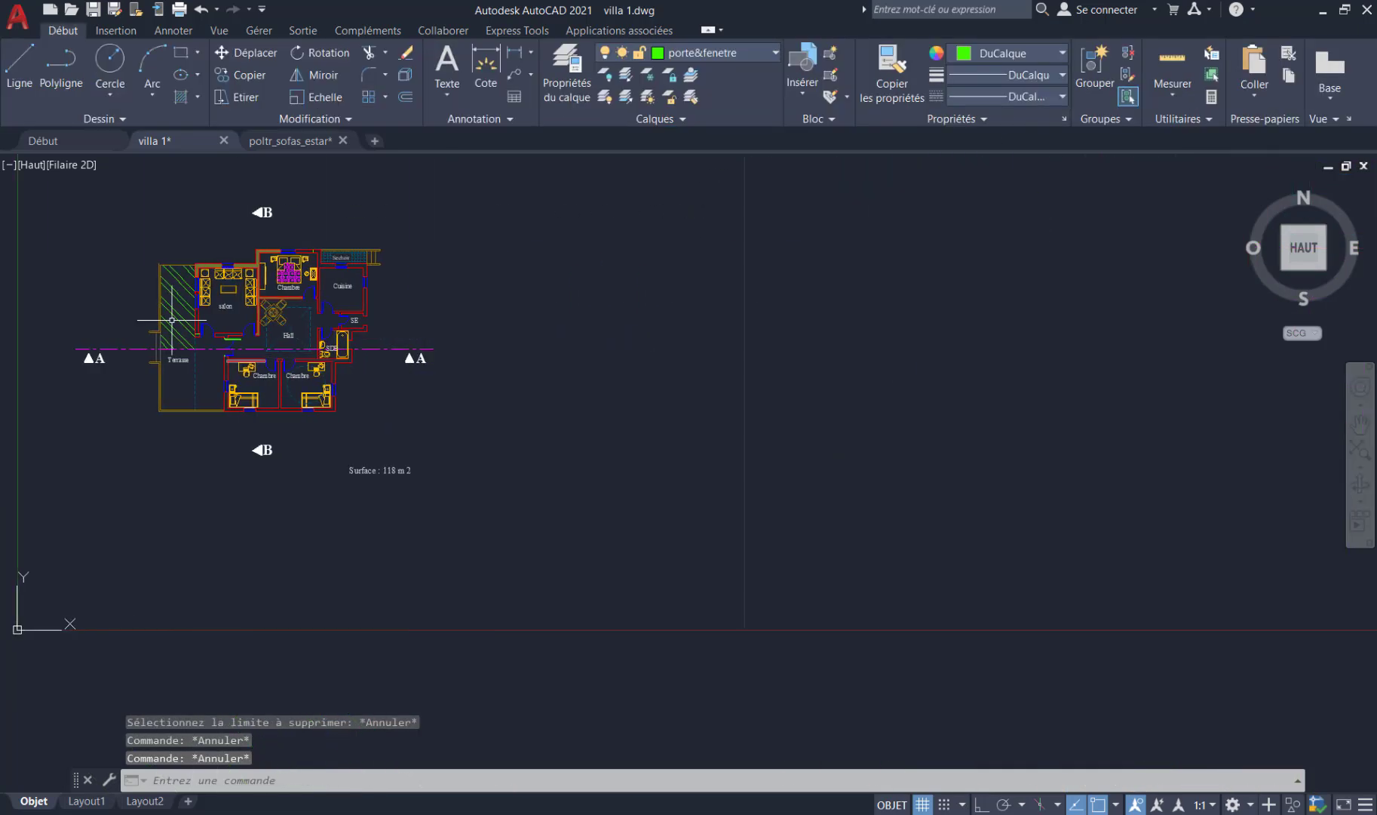
click(181, 56)
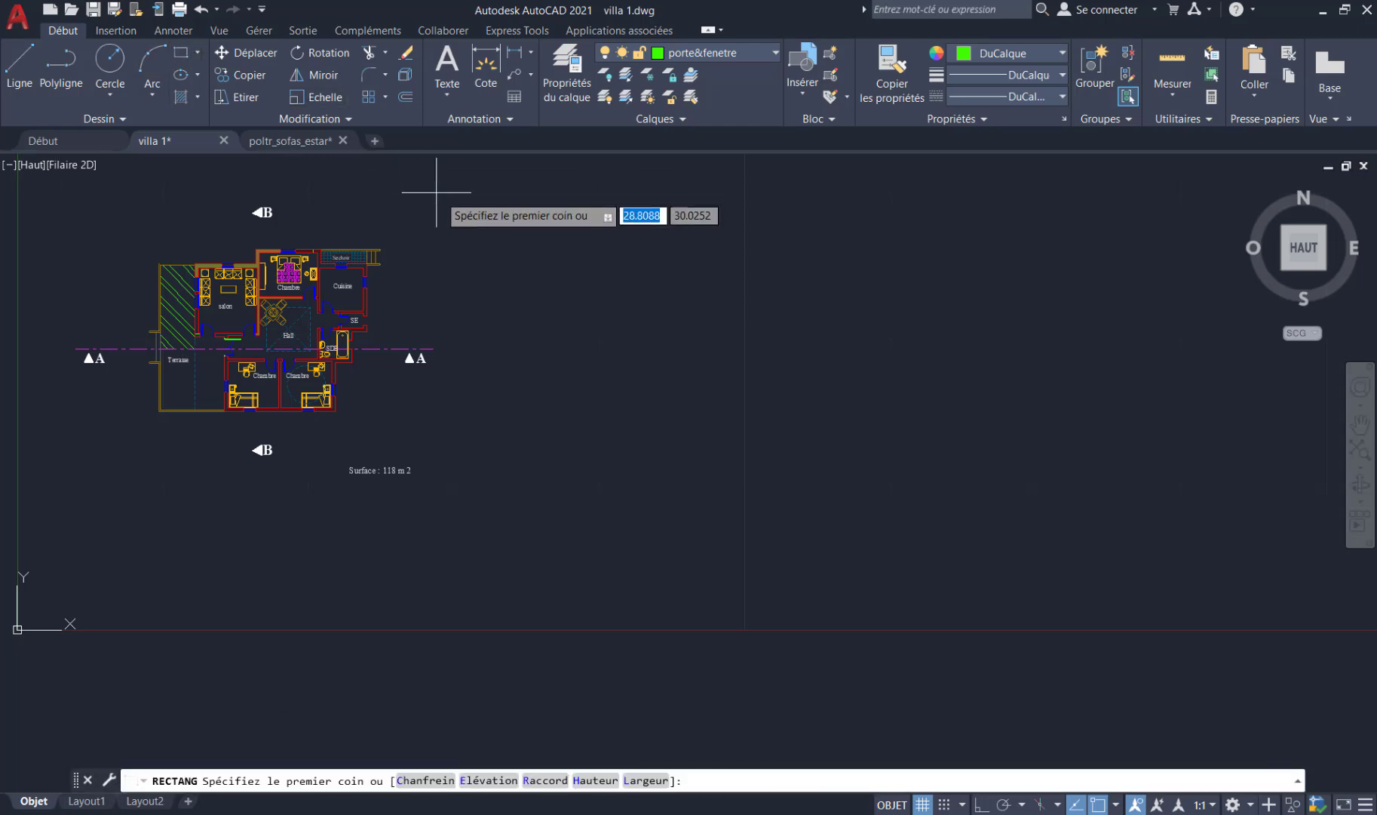
click(555, 280)
click(692, 371)
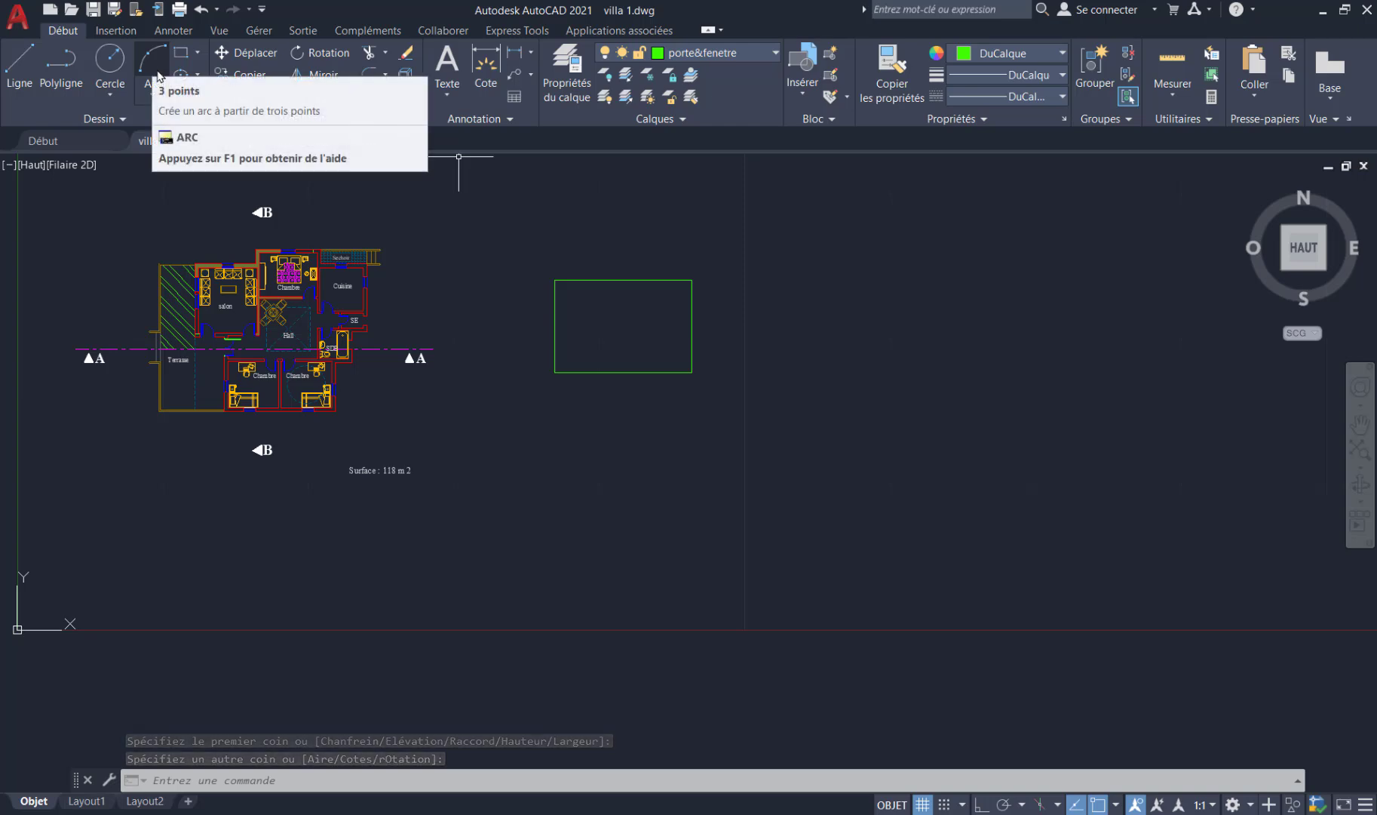
- Hatch the inside of the rectangle beside the floor plan
click(198, 95)
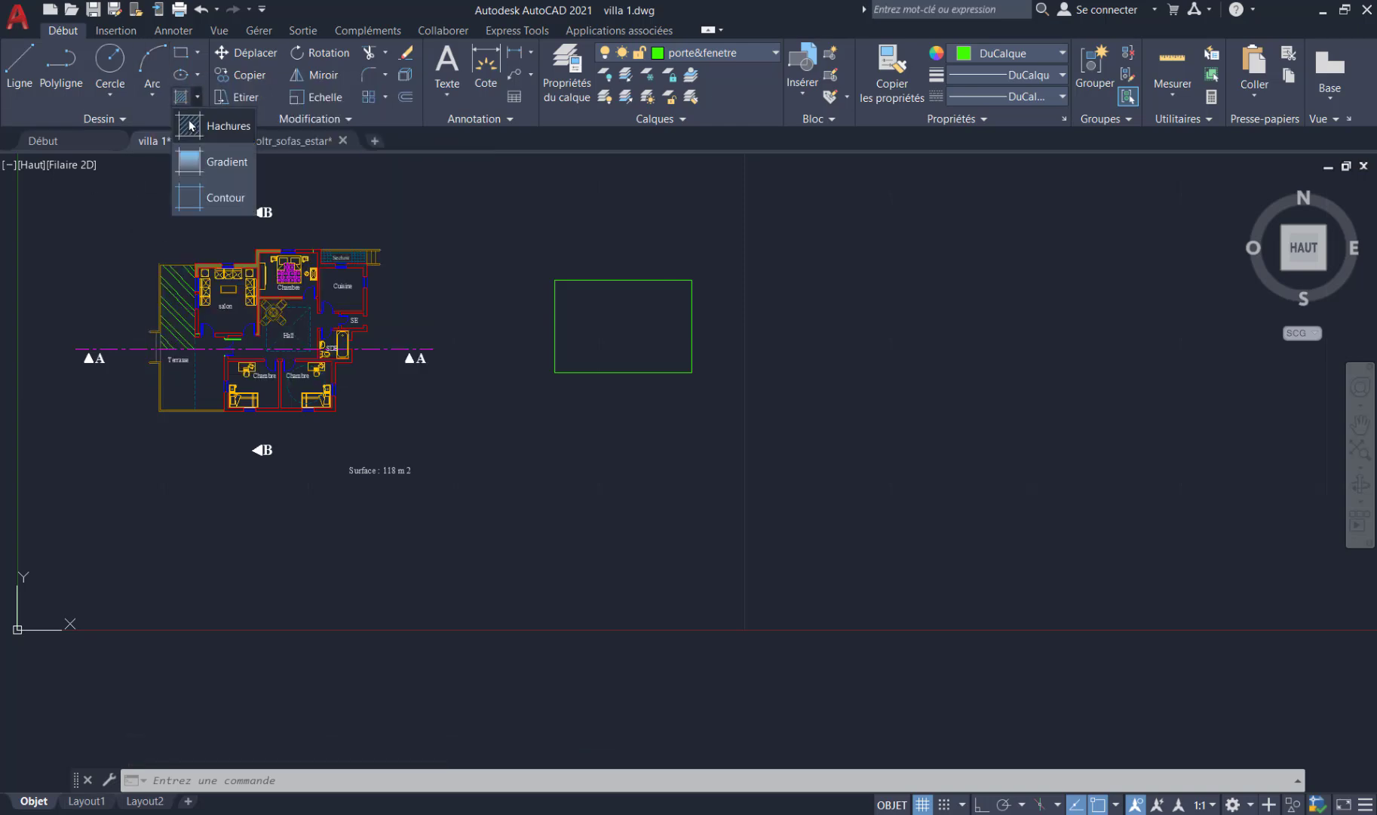
click(192, 138)
click(625, 315)
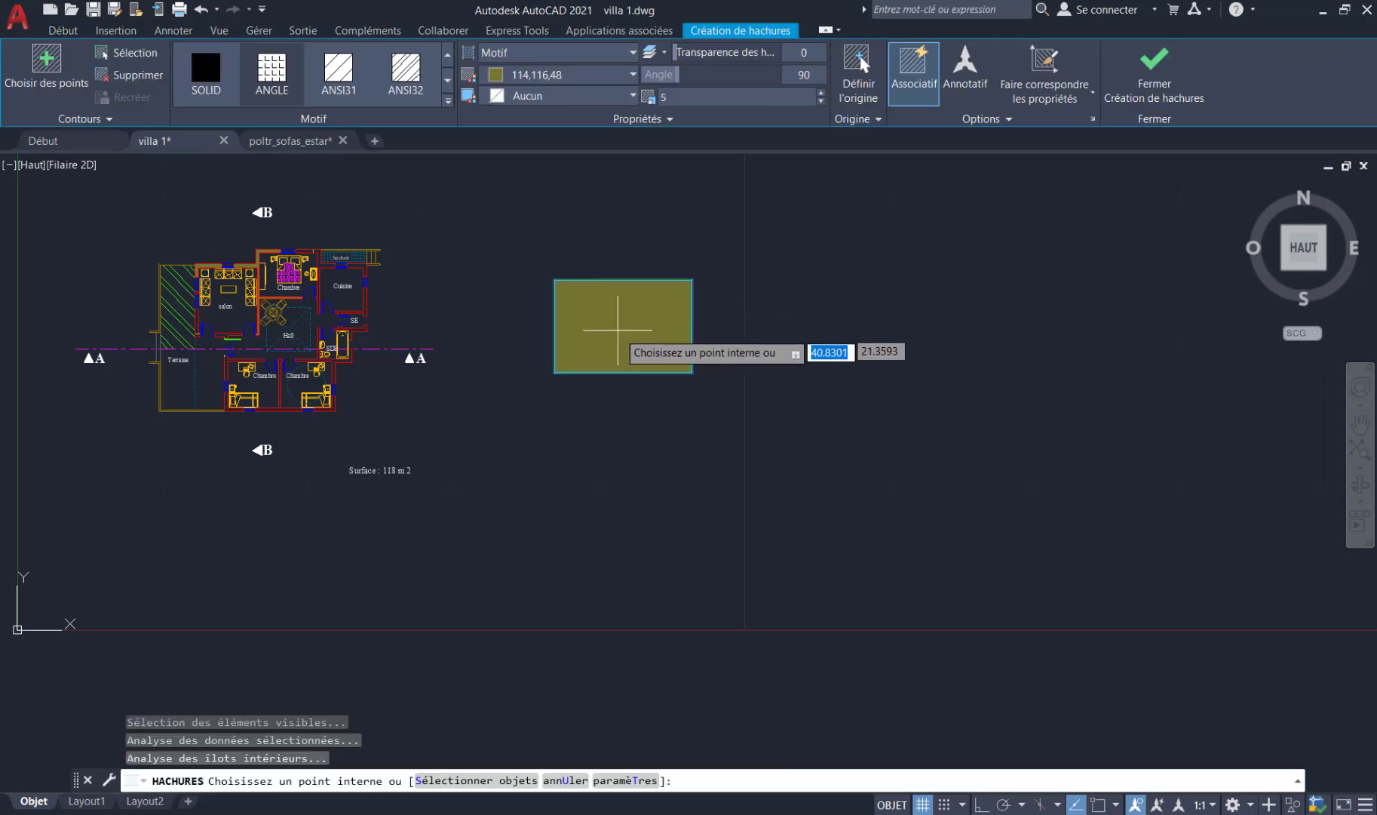
scroll(637, 309, up, 2)
scroll(636, 309, up, 2)
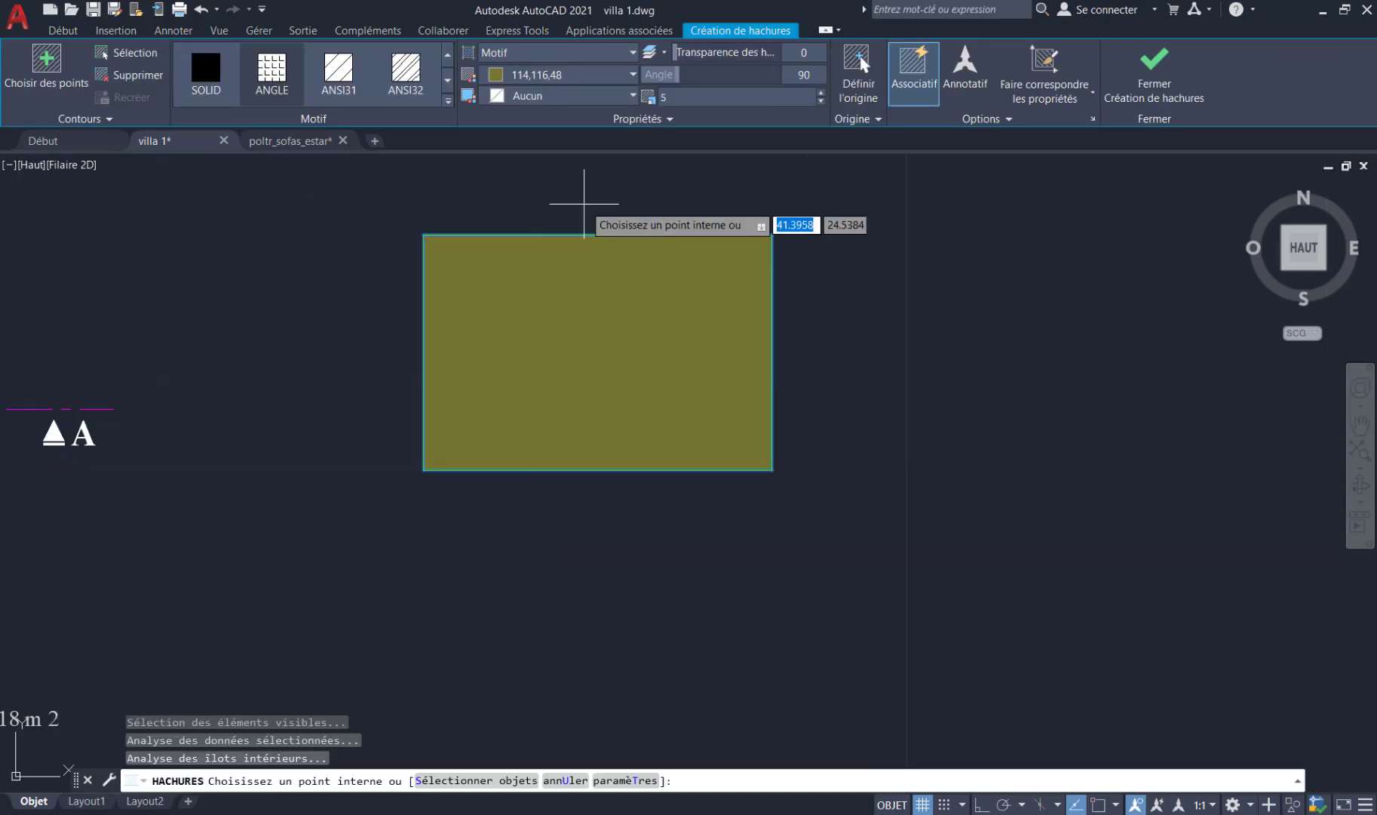
- Set the rectangle's hatch colour to DuBloc, and try the SOLID pattern before choosing the ANGLE pattern
click(603, 76)
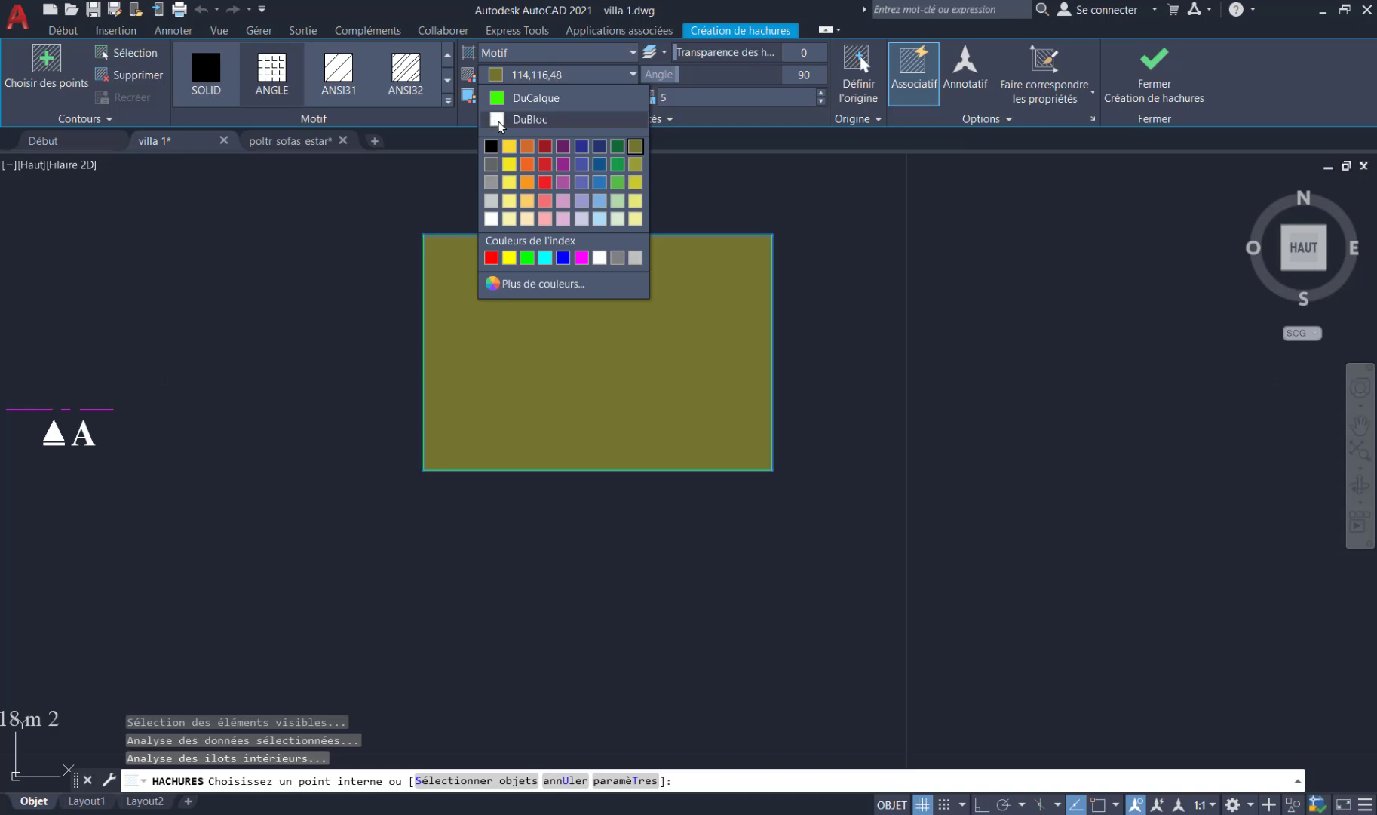
click(499, 121)
click(208, 74)
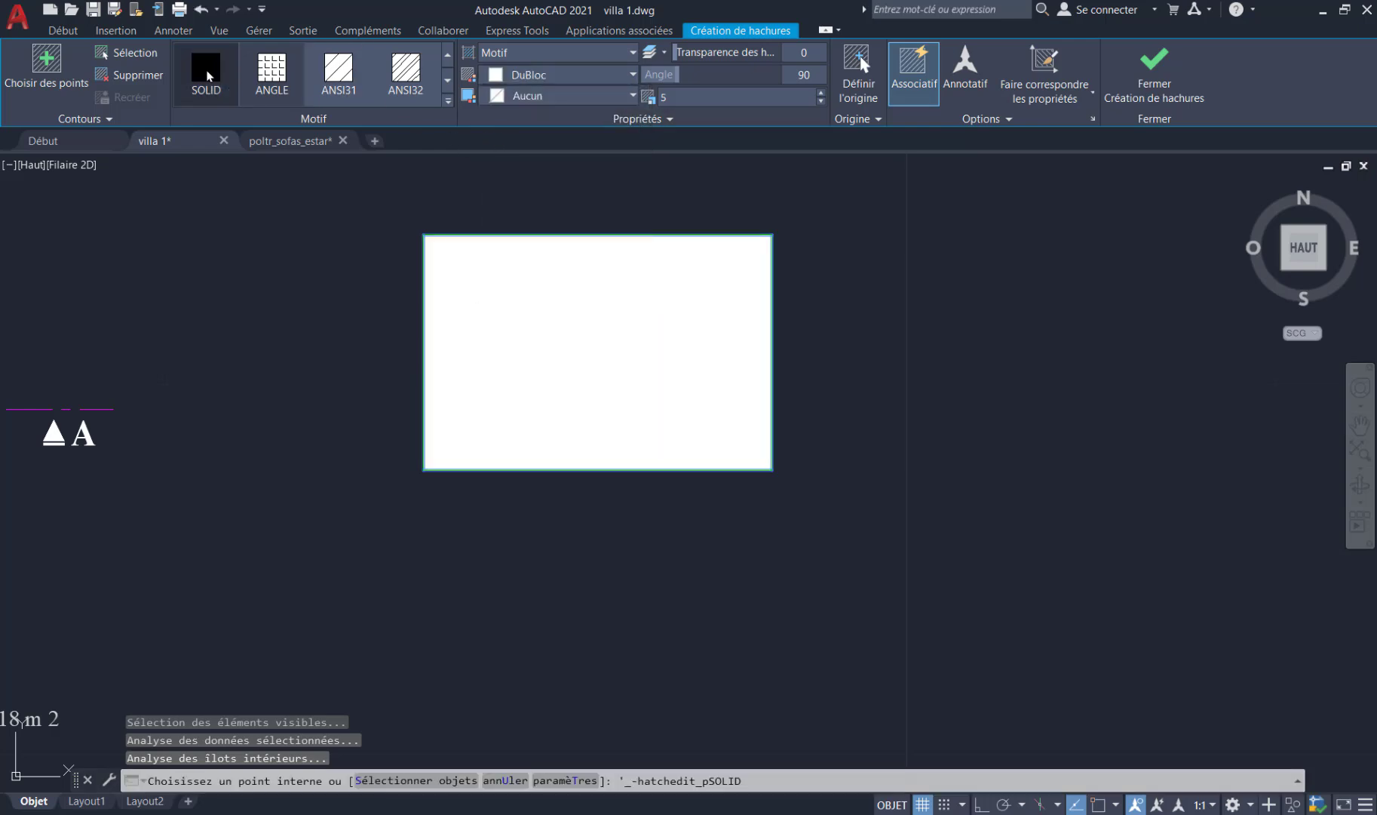
click(250, 89)
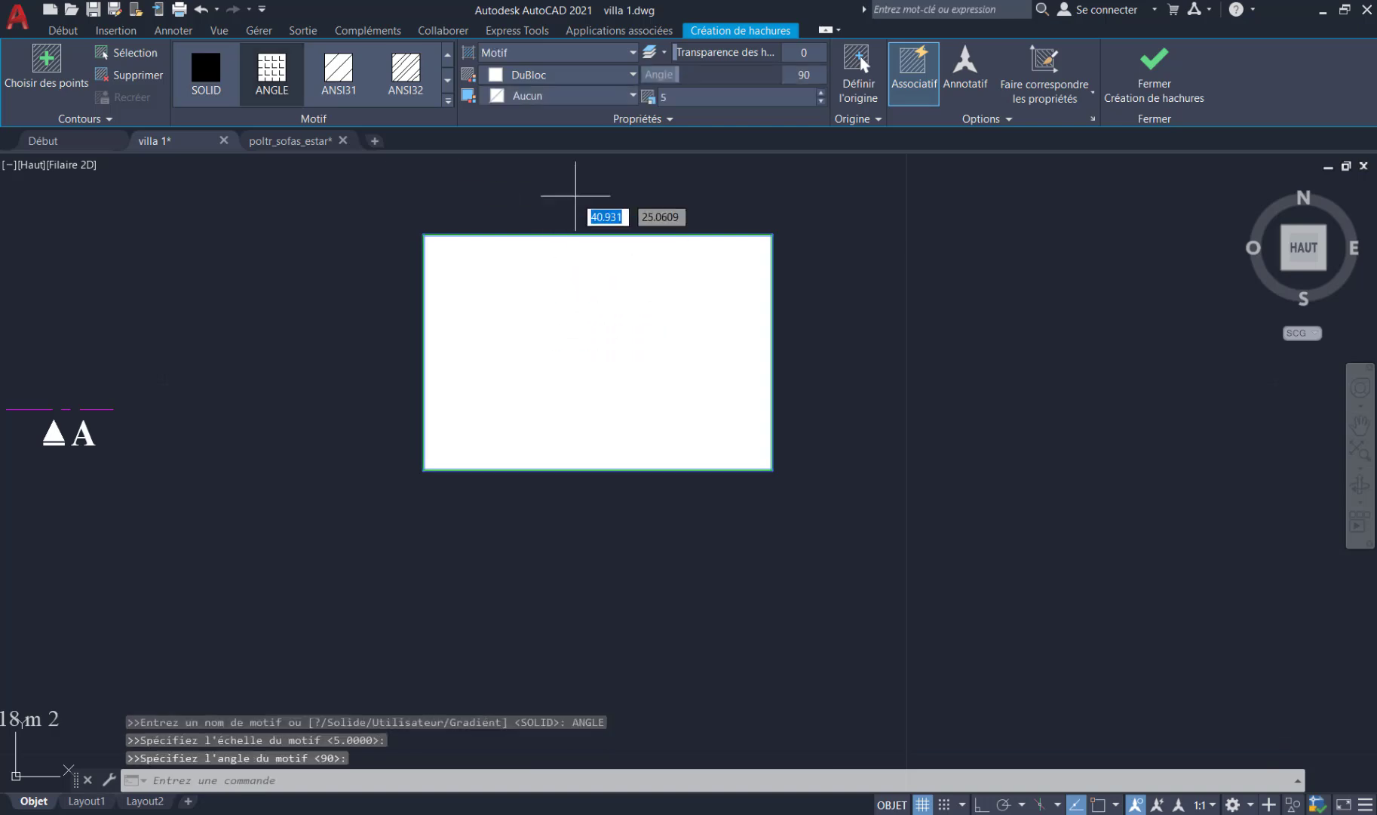
- Set the scale of the rectangle's hatch to 0.001
drag(755, 96, 594, 99)
text(1)
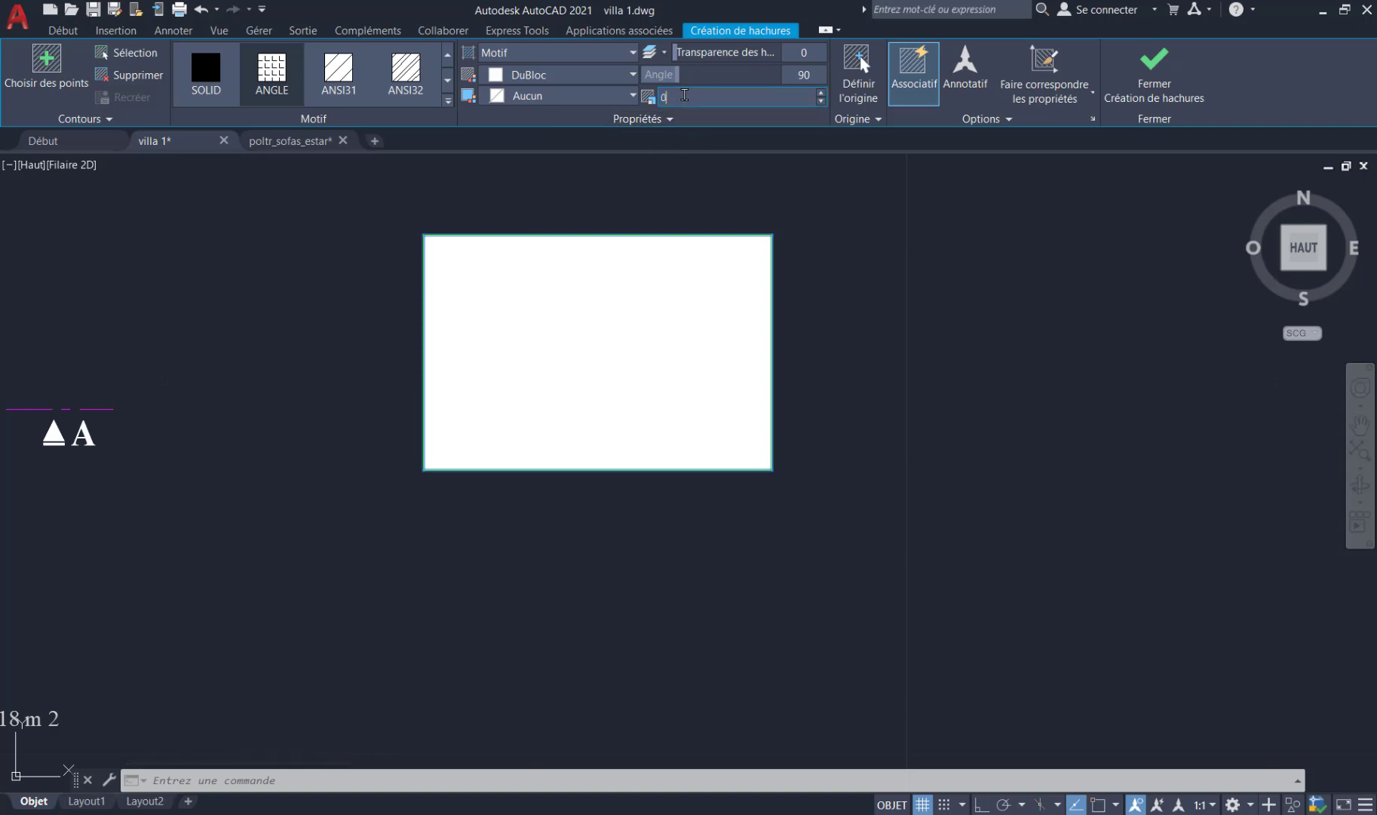
text(.1)
key(Return)
key(Return)
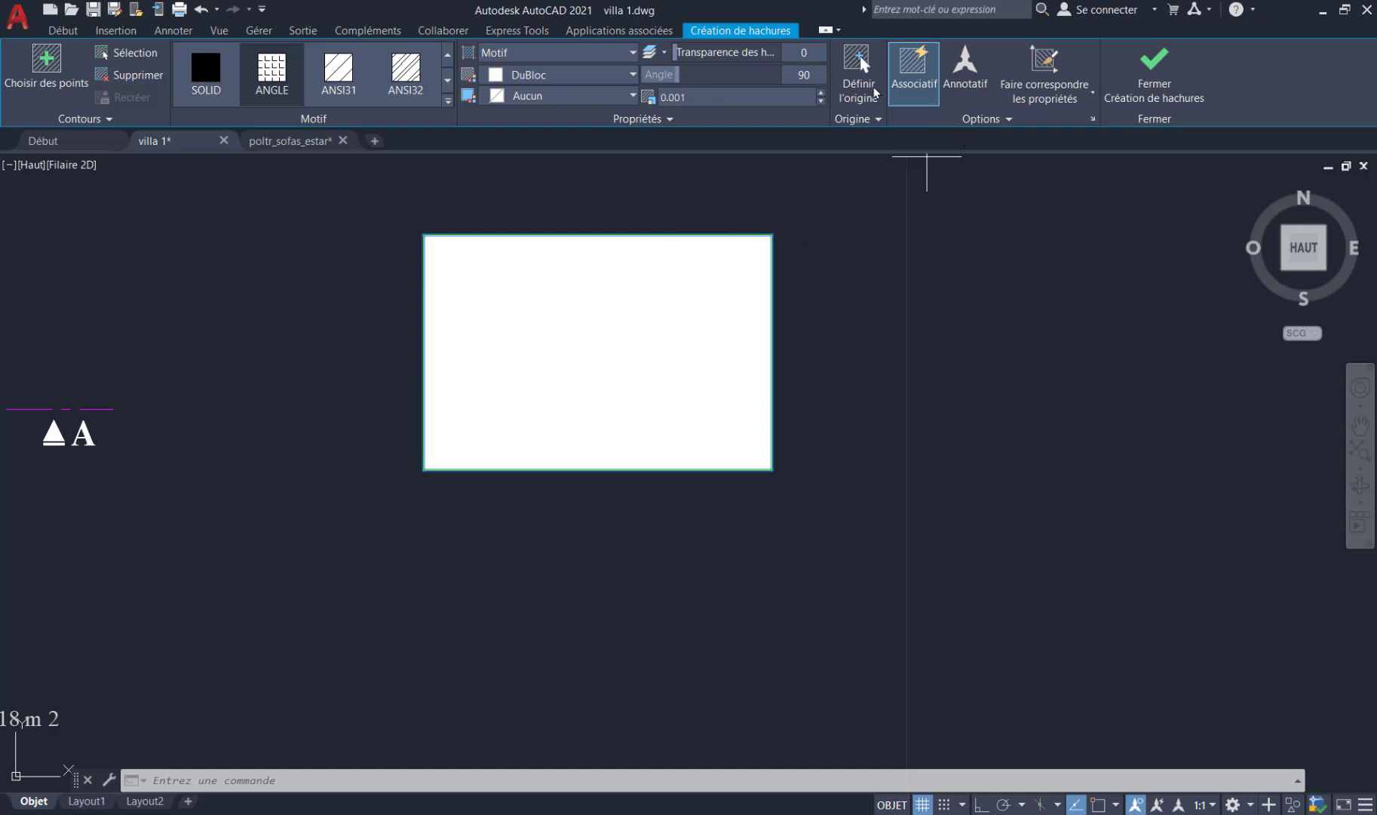
- Set the hatch origin near the rectangle's upper right corner and finish the hatch
click(860, 68)
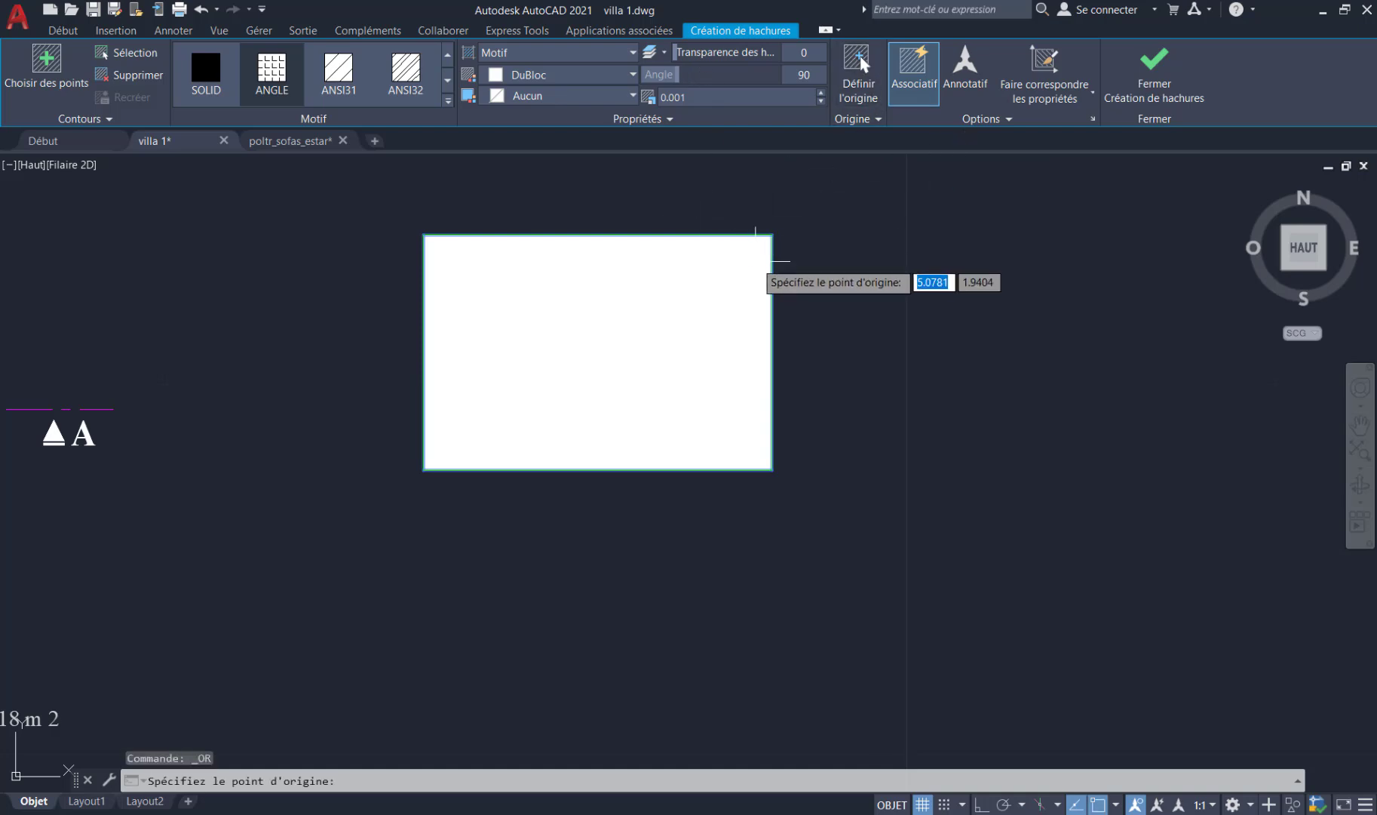
click(756, 262)
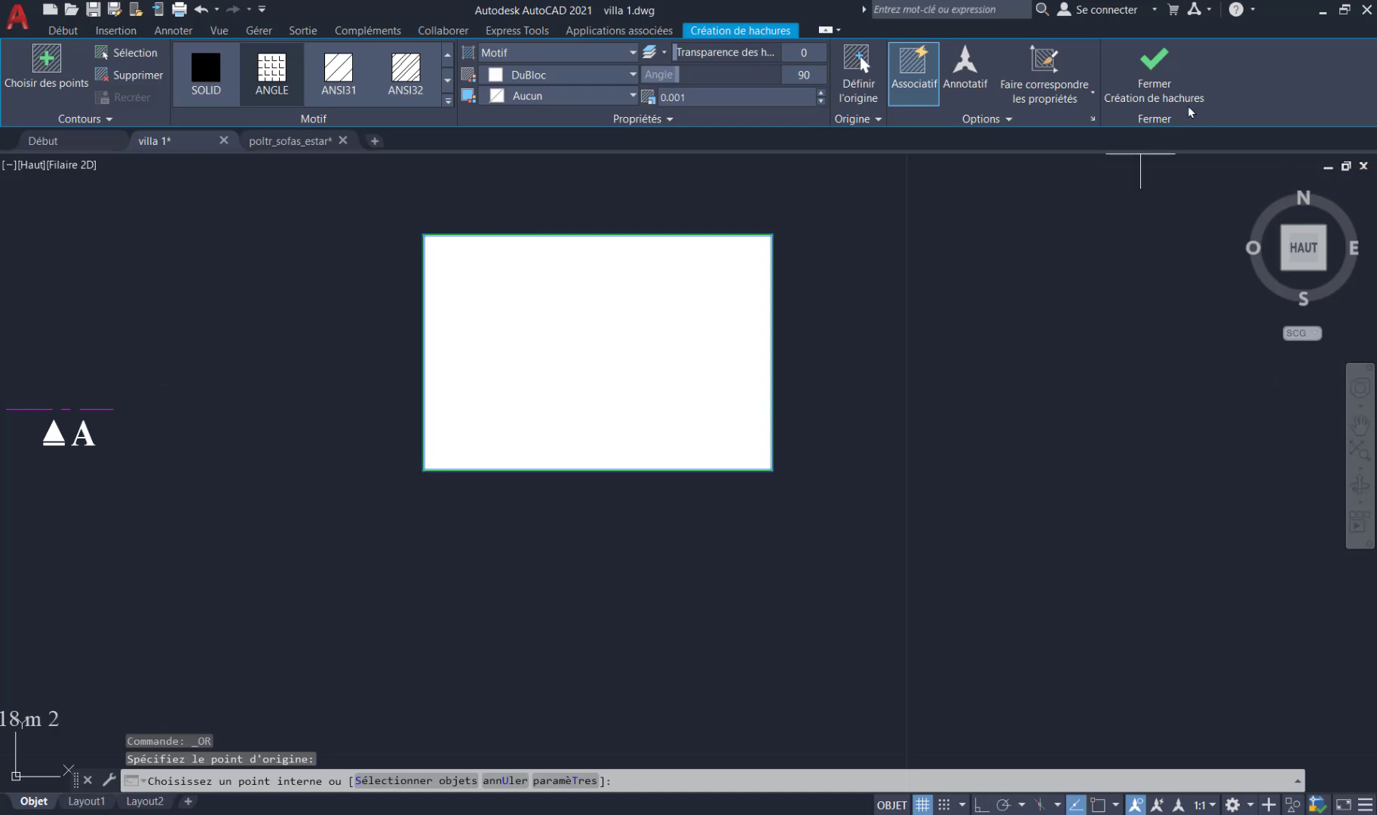
click(1158, 85)
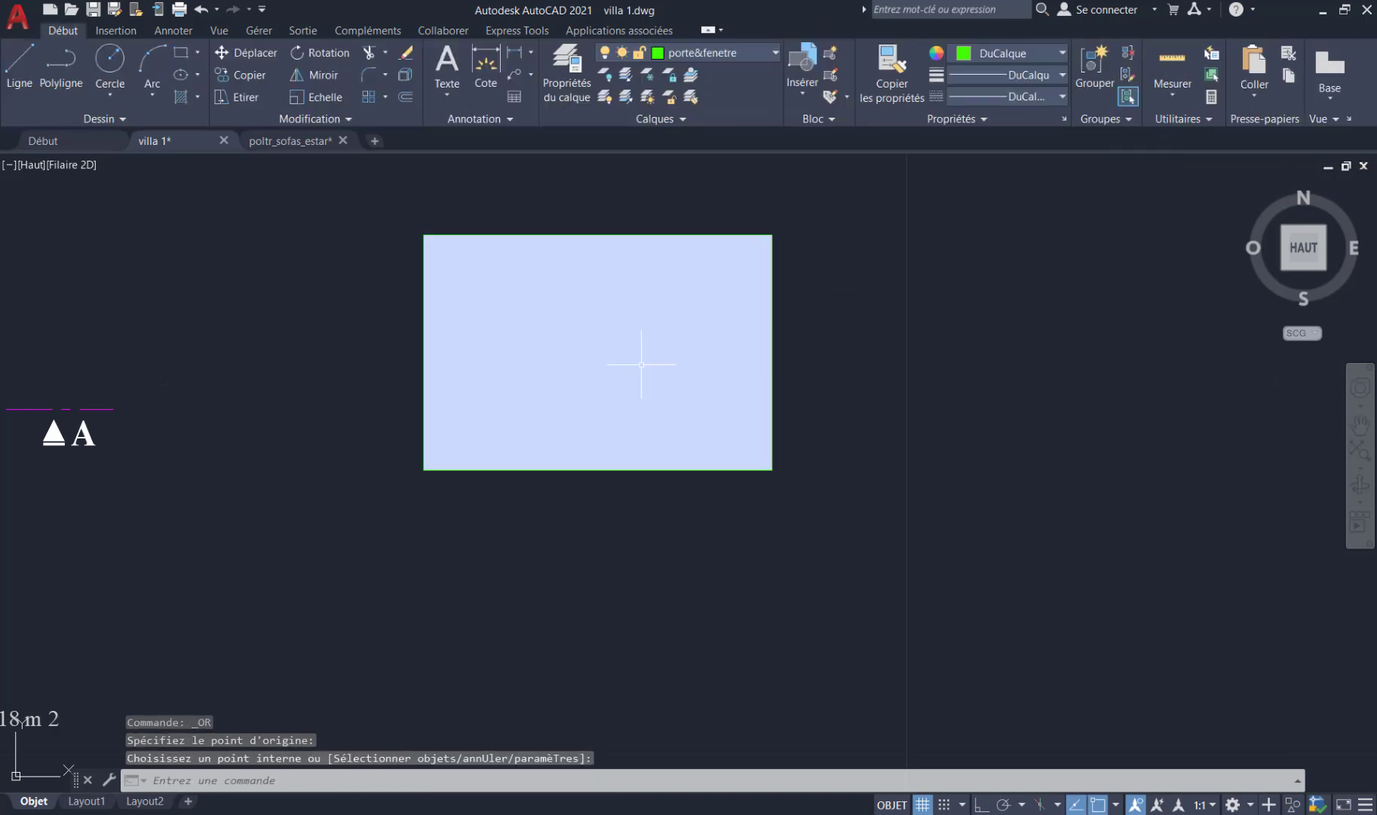
- Delete the rectangle beside the floor plan together with its hatch
scroll(640, 363, down, 5)
middle_drag(627, 363, 684, 353)
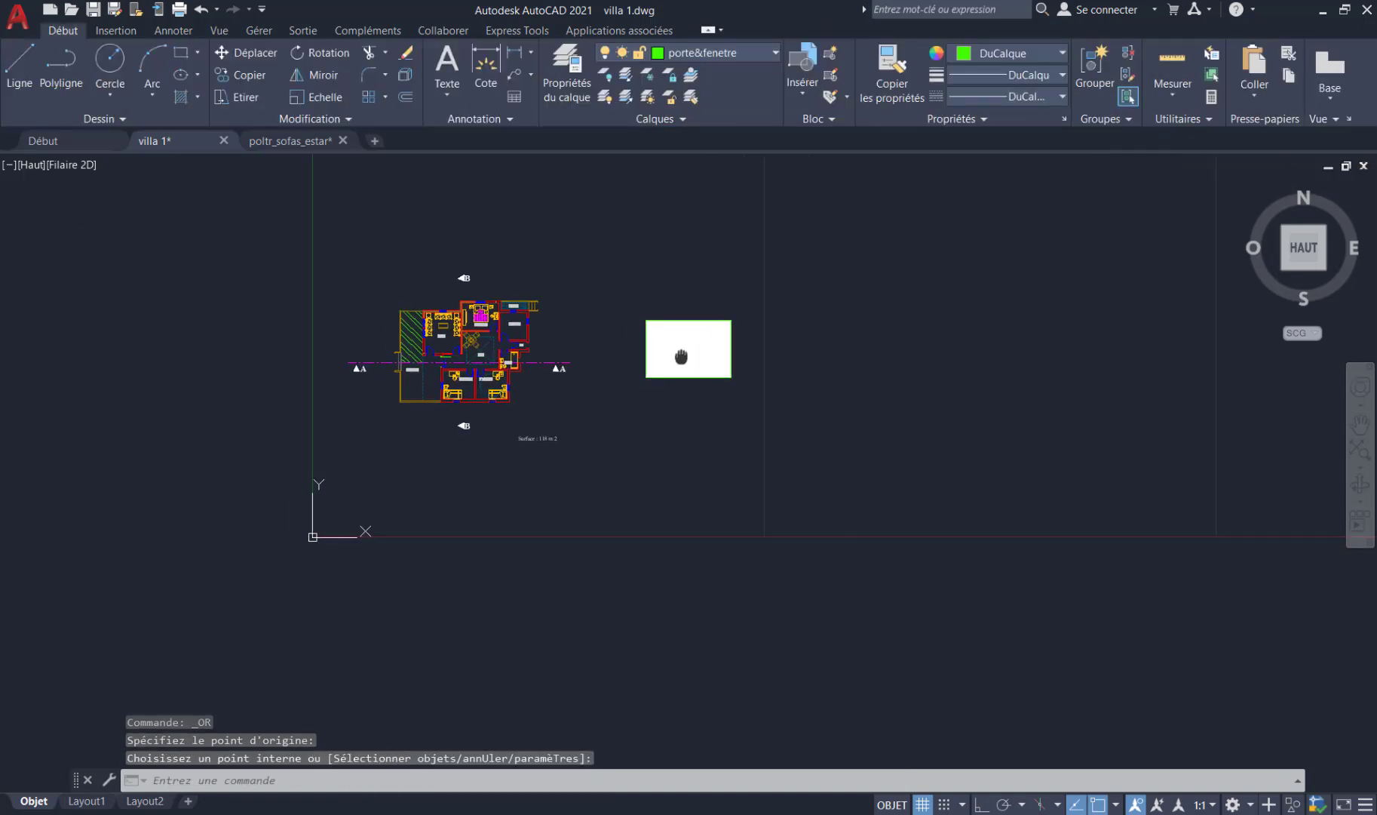
click(753, 273)
click(645, 383)
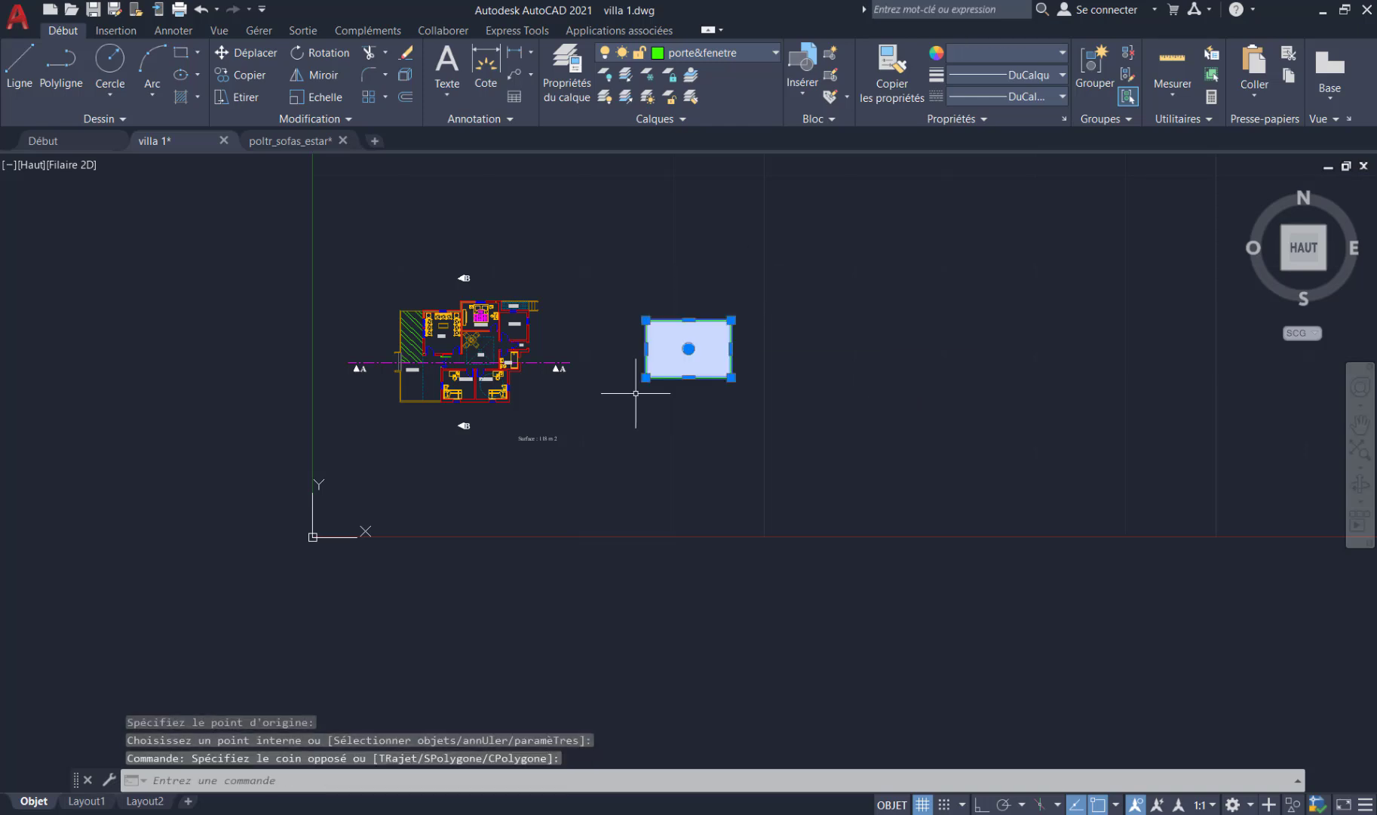
key(Delete)
scroll(407, 381, up, 4)
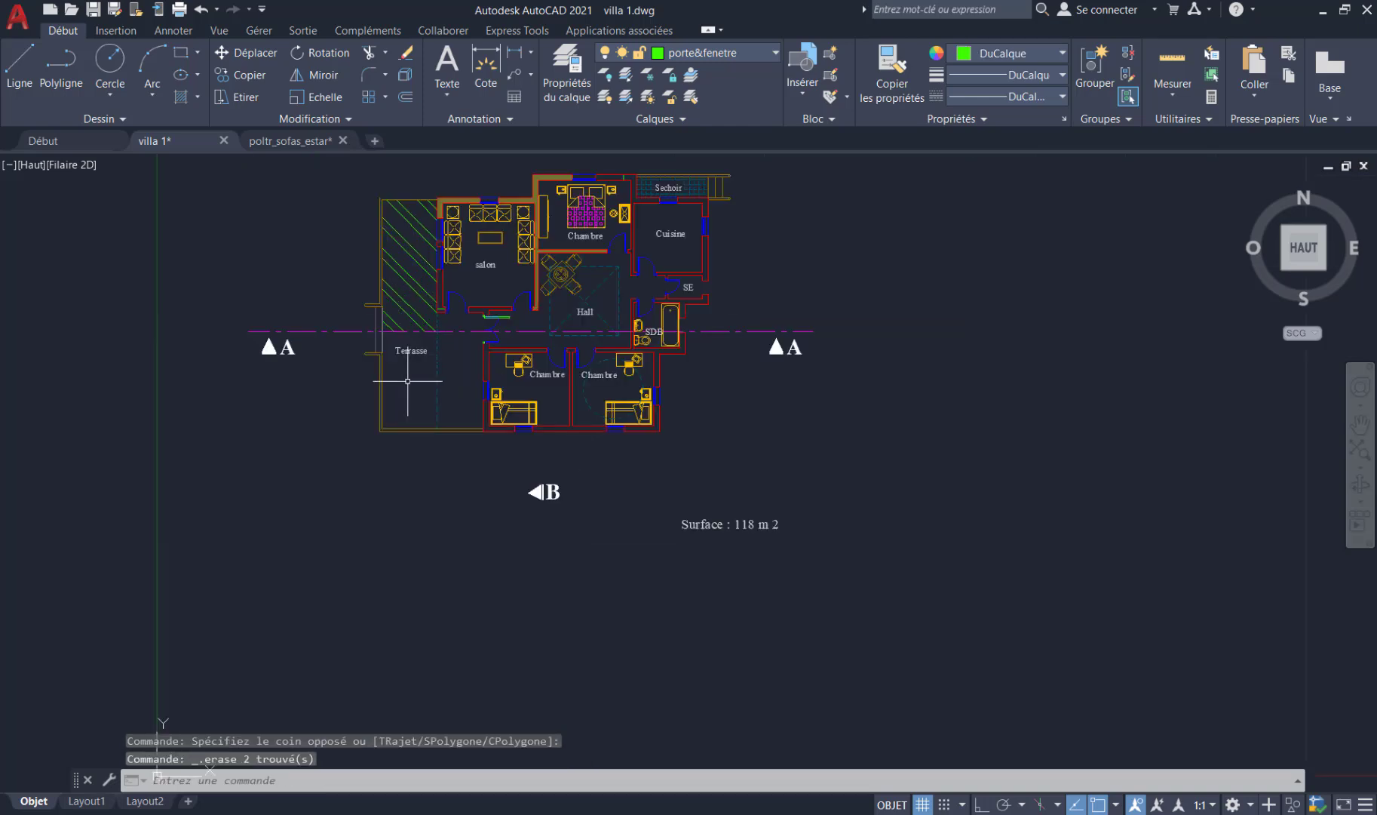
scroll(430, 455, up, 2)
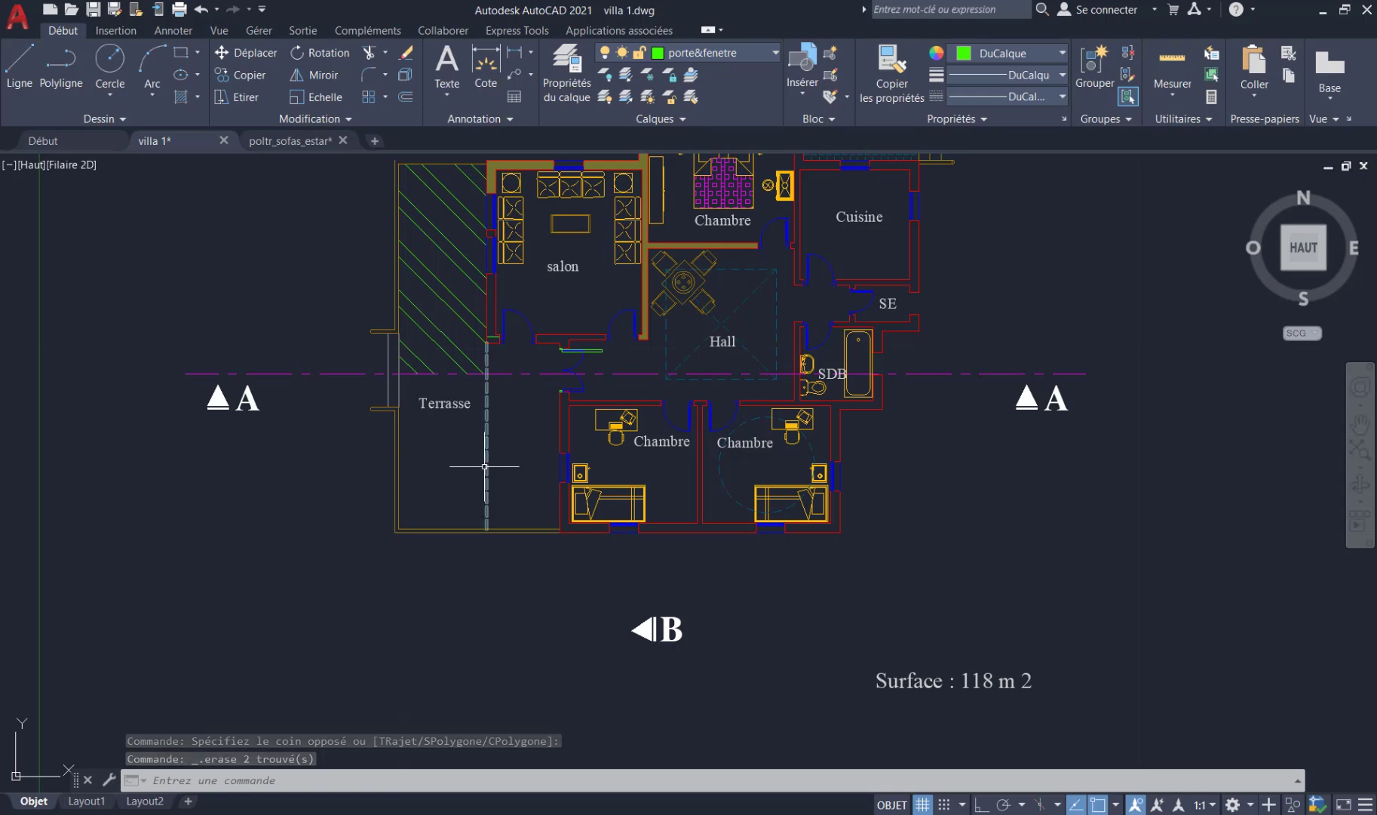
middle_drag(484, 434, 522, 511)
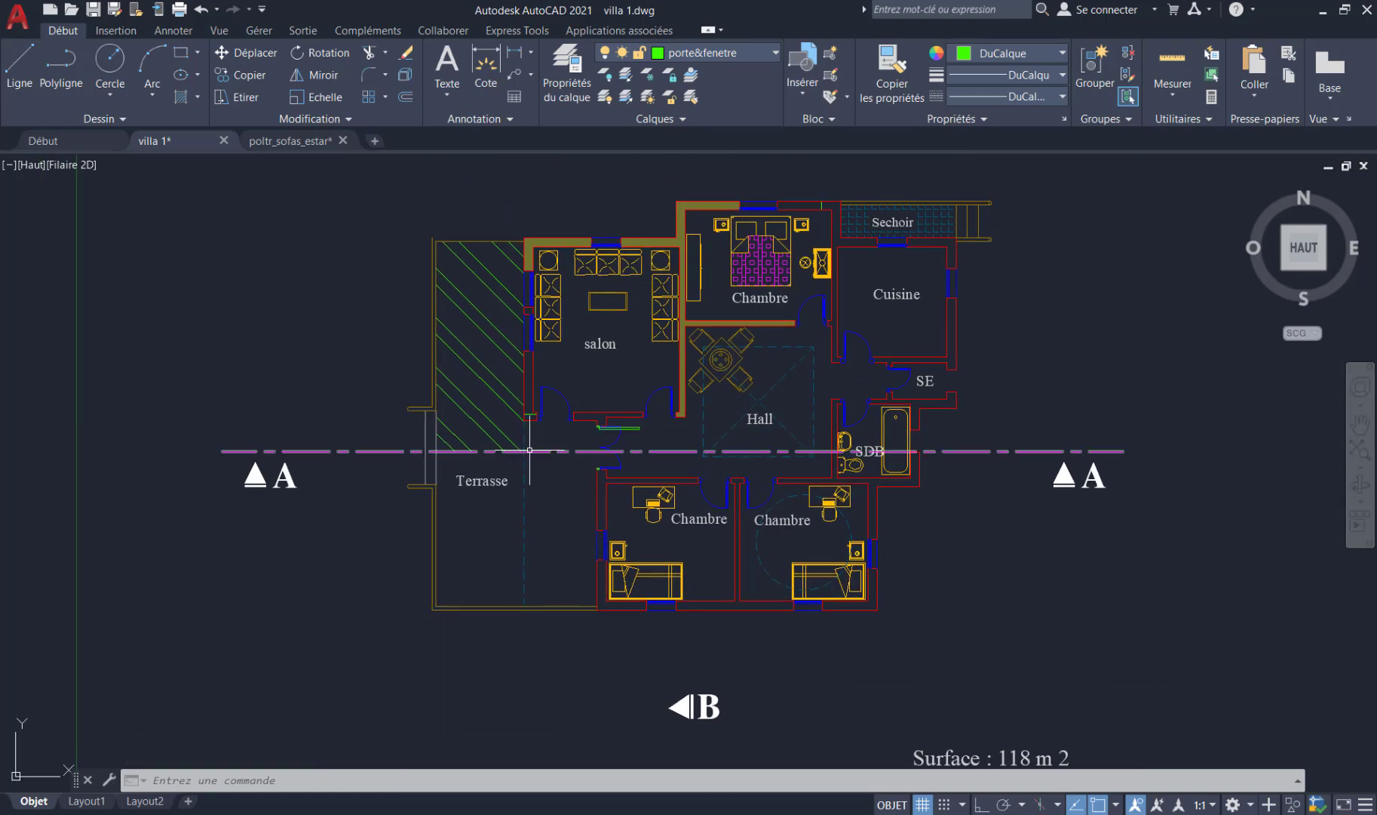
scroll(523, 501, up, 4)
scroll(536, 482, down, 4)
middle_drag(535, 481, 470, 571)
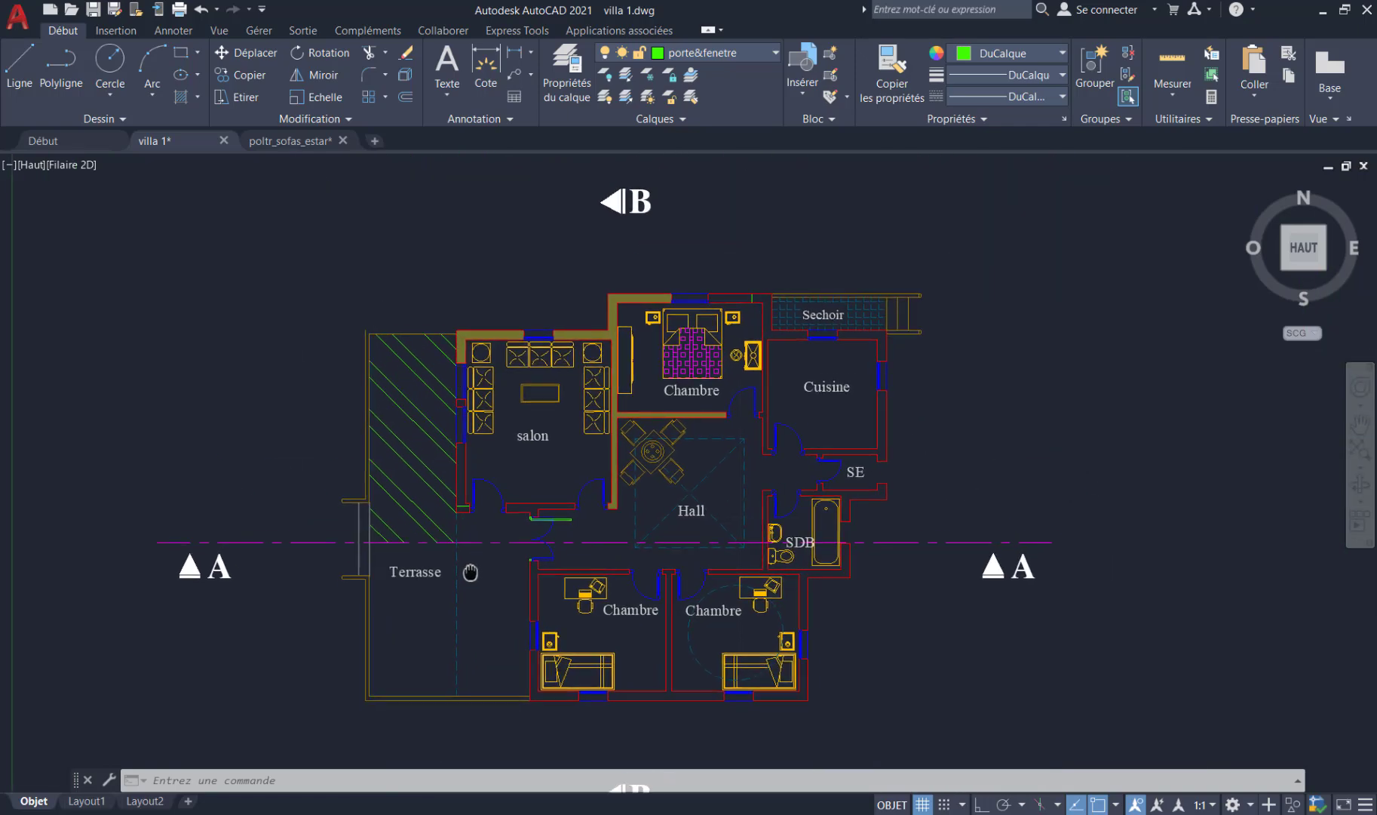
middle_drag(495, 485, 469, 428)
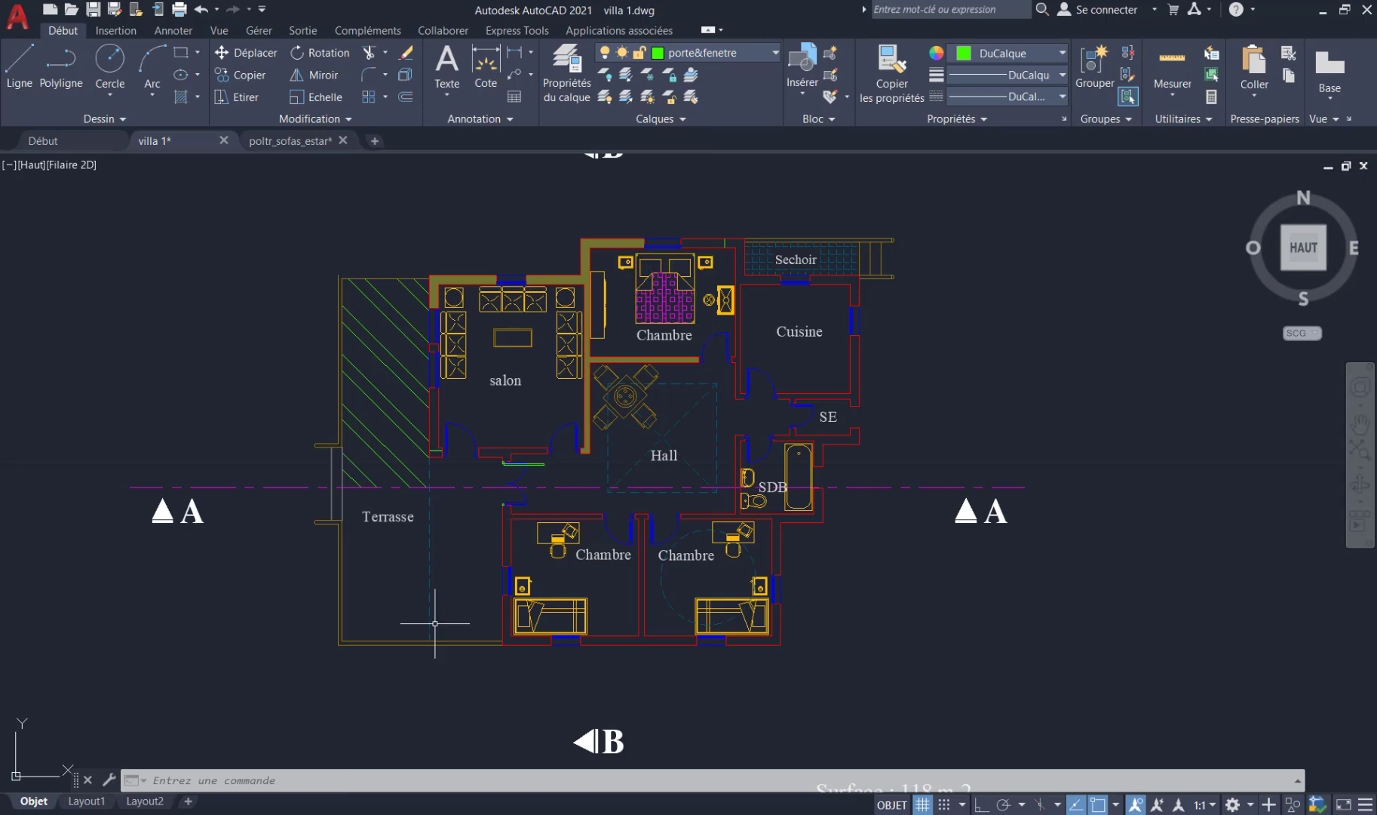
- Switch to Layout1 and create a new page setup named mine
click(87, 801)
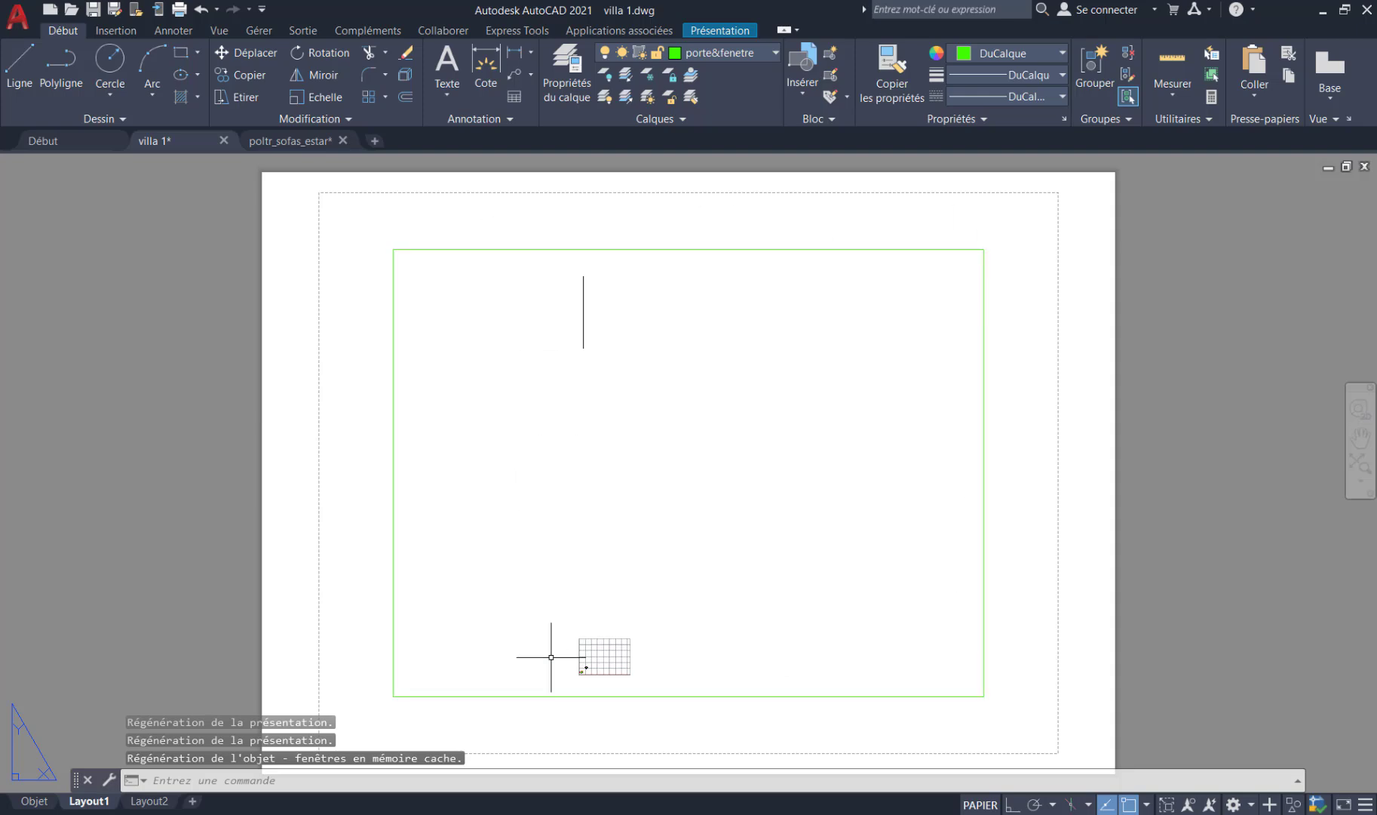
right_click(84, 804)
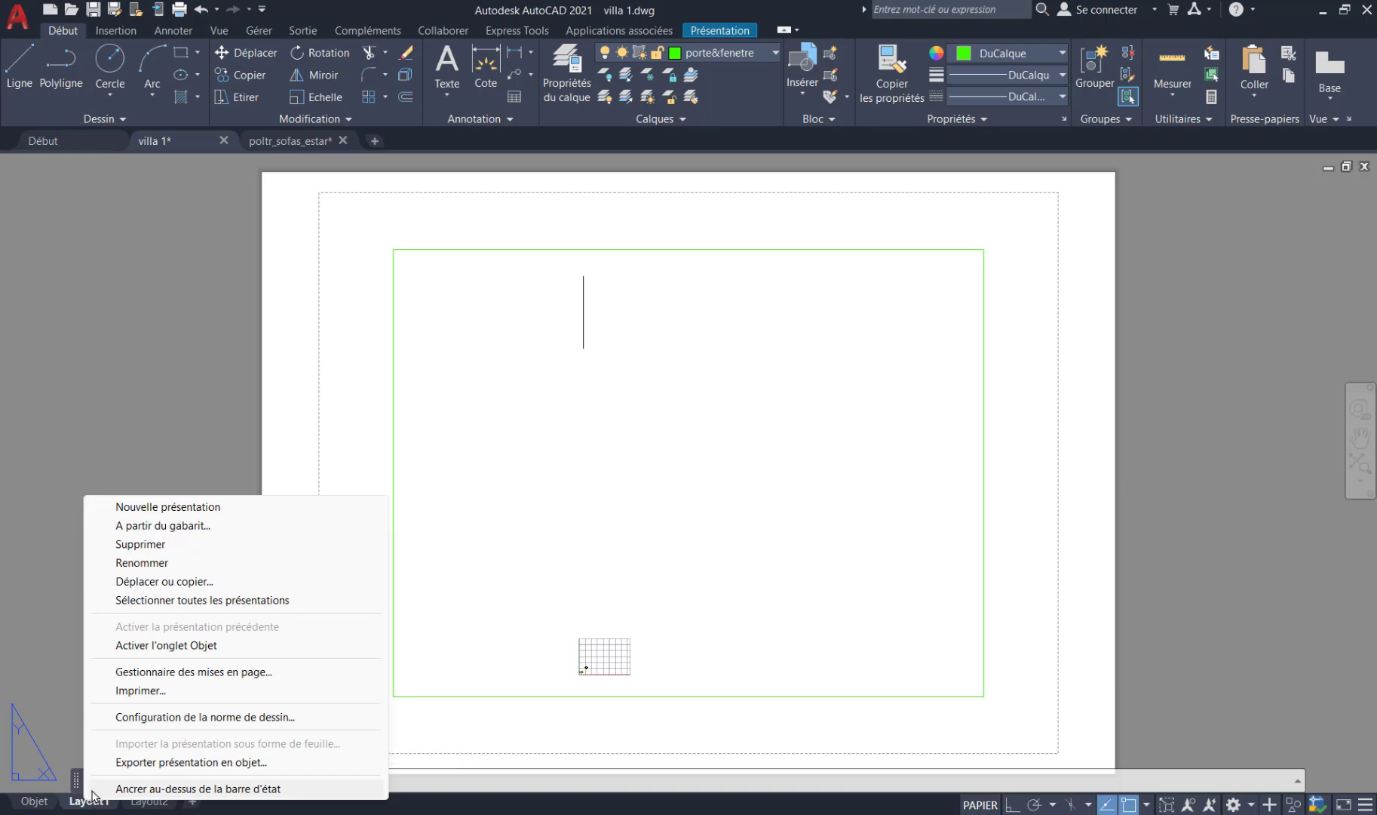
click(207, 672)
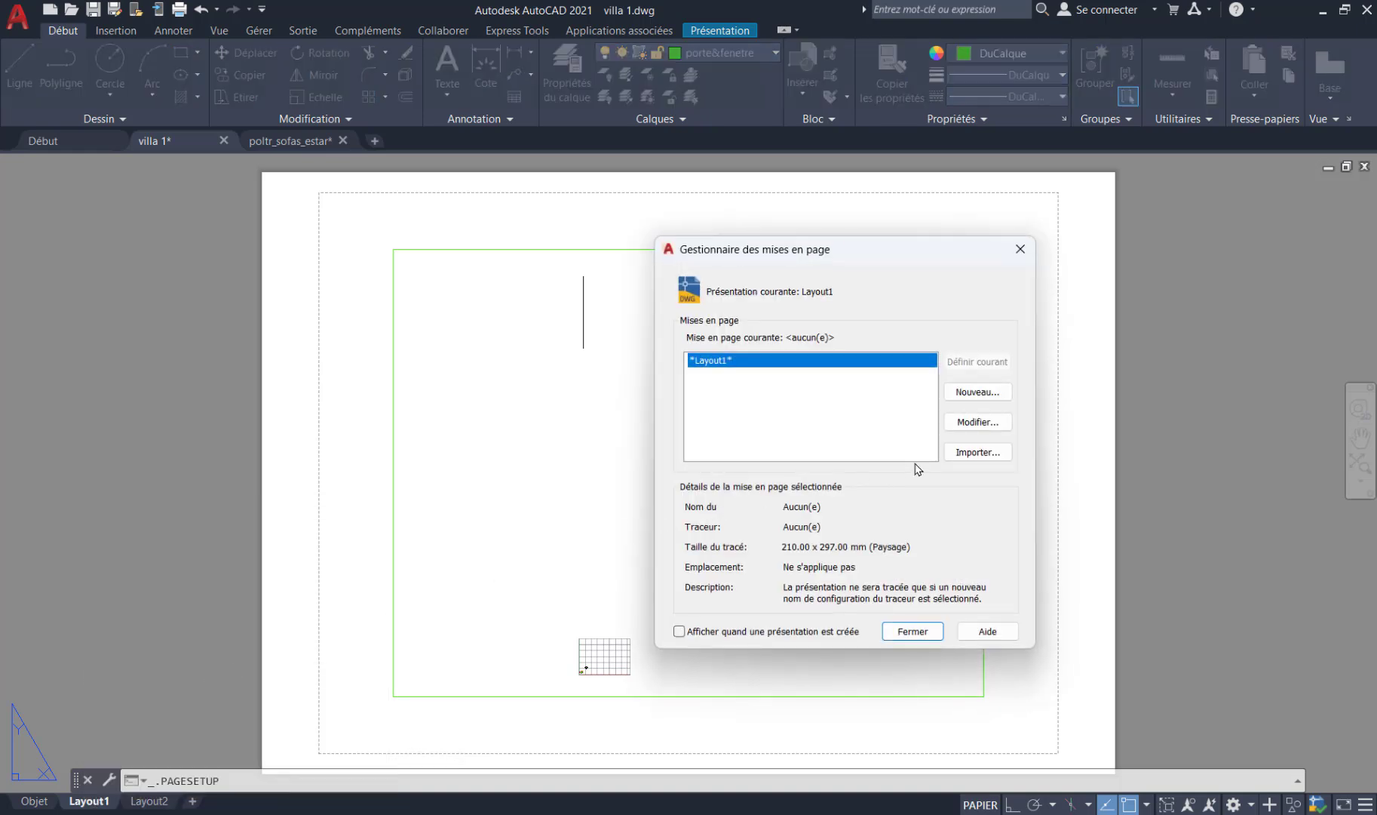
click(976, 394)
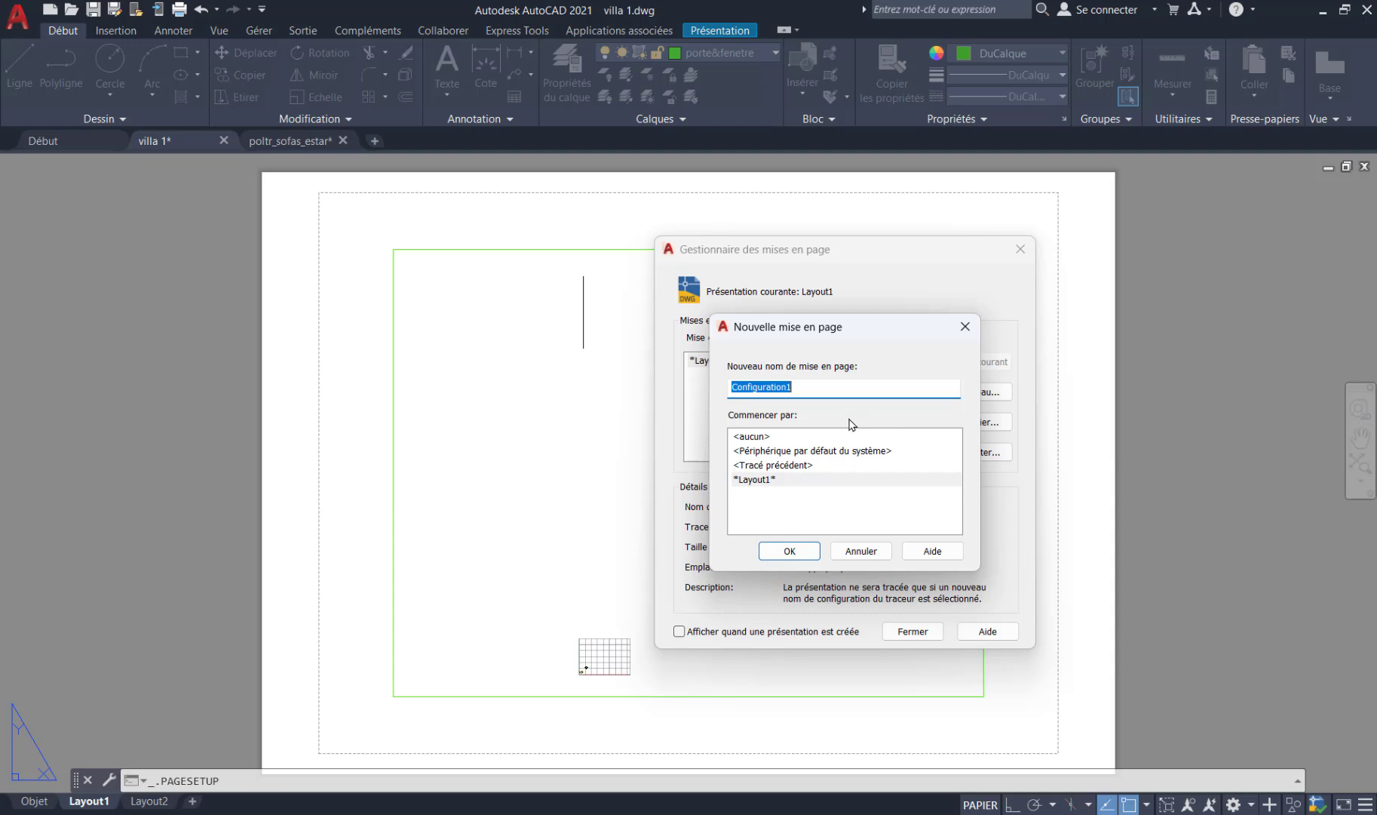
text(mine)
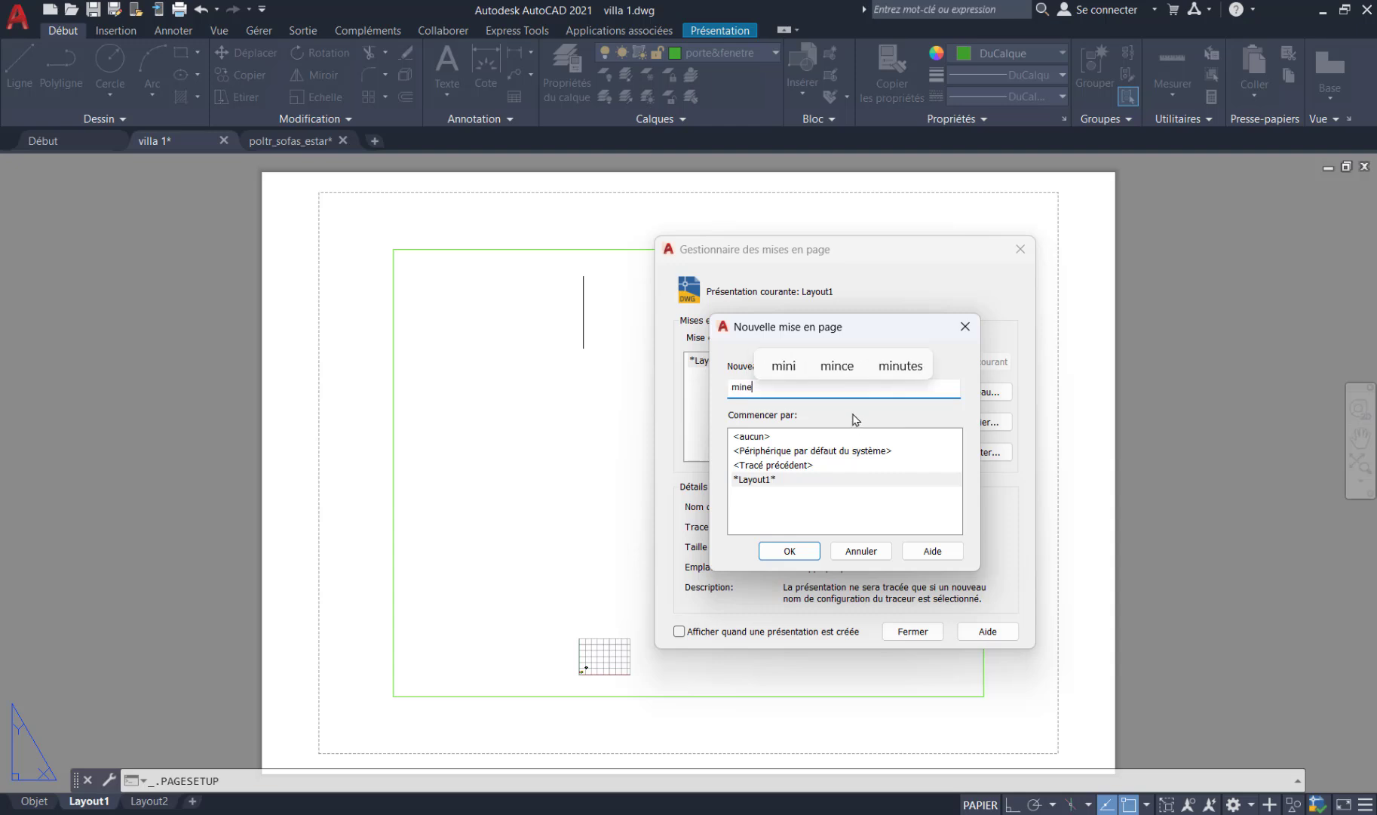
click(790, 552)
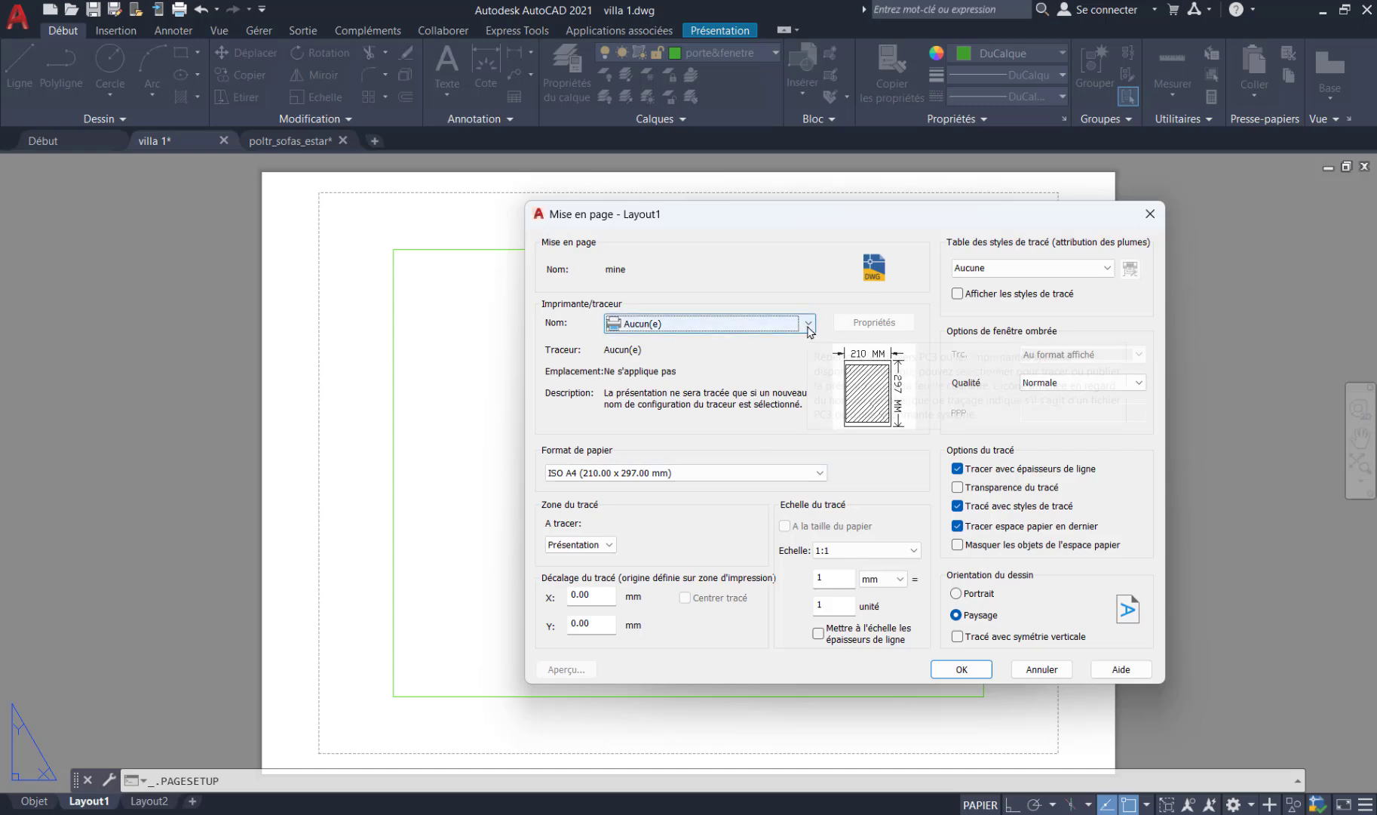
- Set the page setup's plotter to AutoCAD PDF (High Quality Print).pc3 and its paper size to ISO A3 (420.00 x 297.00 mm)
drag(836, 216, 513, 181)
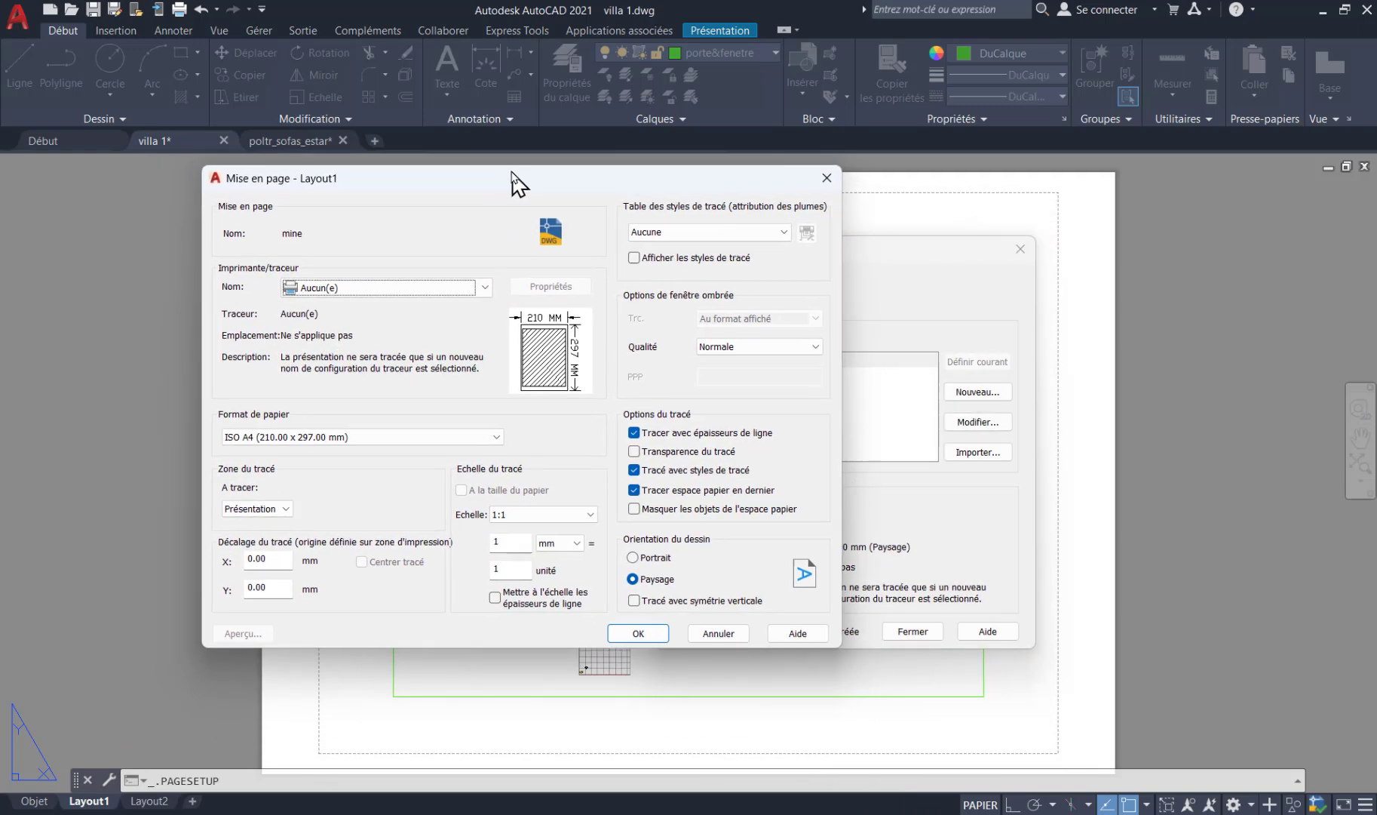
click(482, 294)
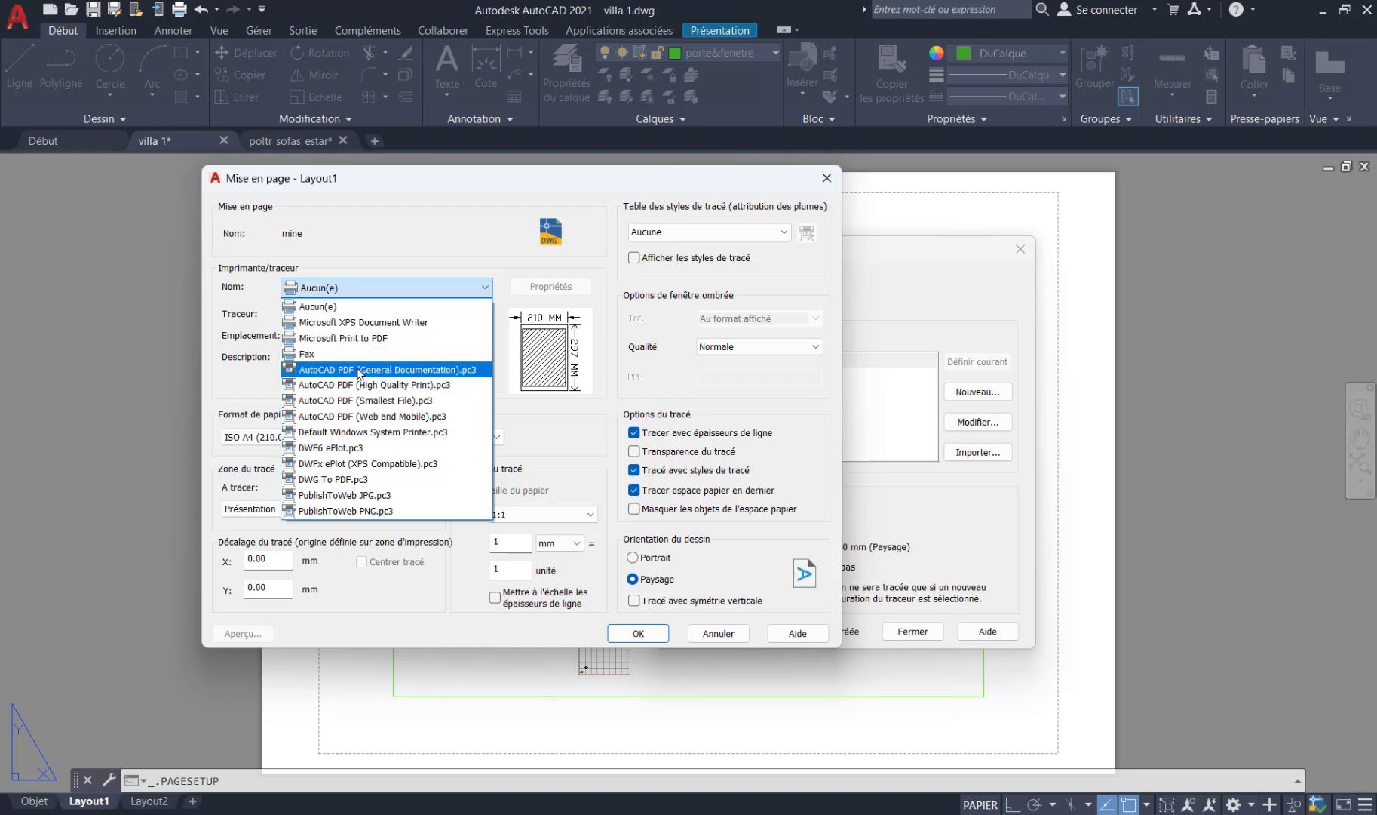
click(429, 385)
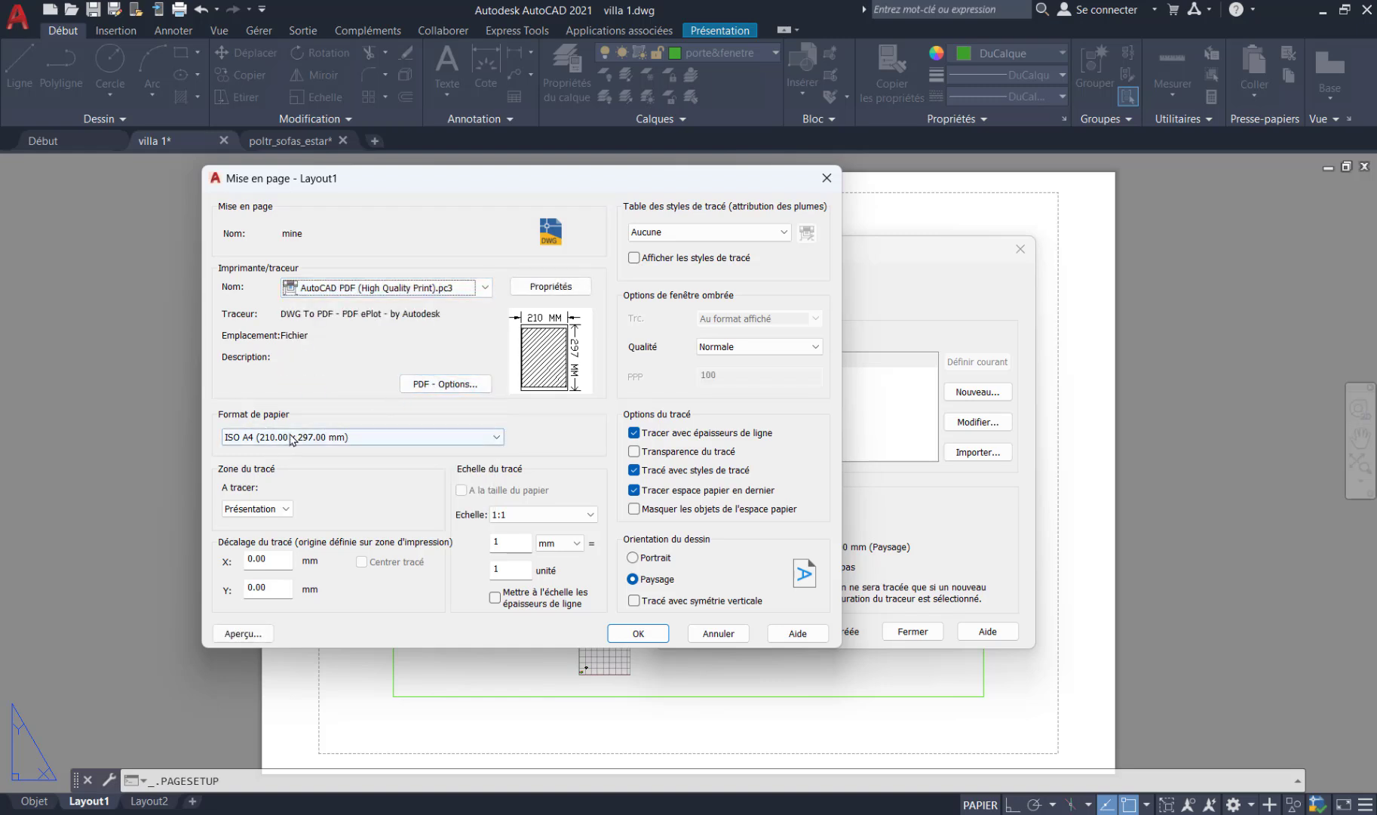
click(327, 437)
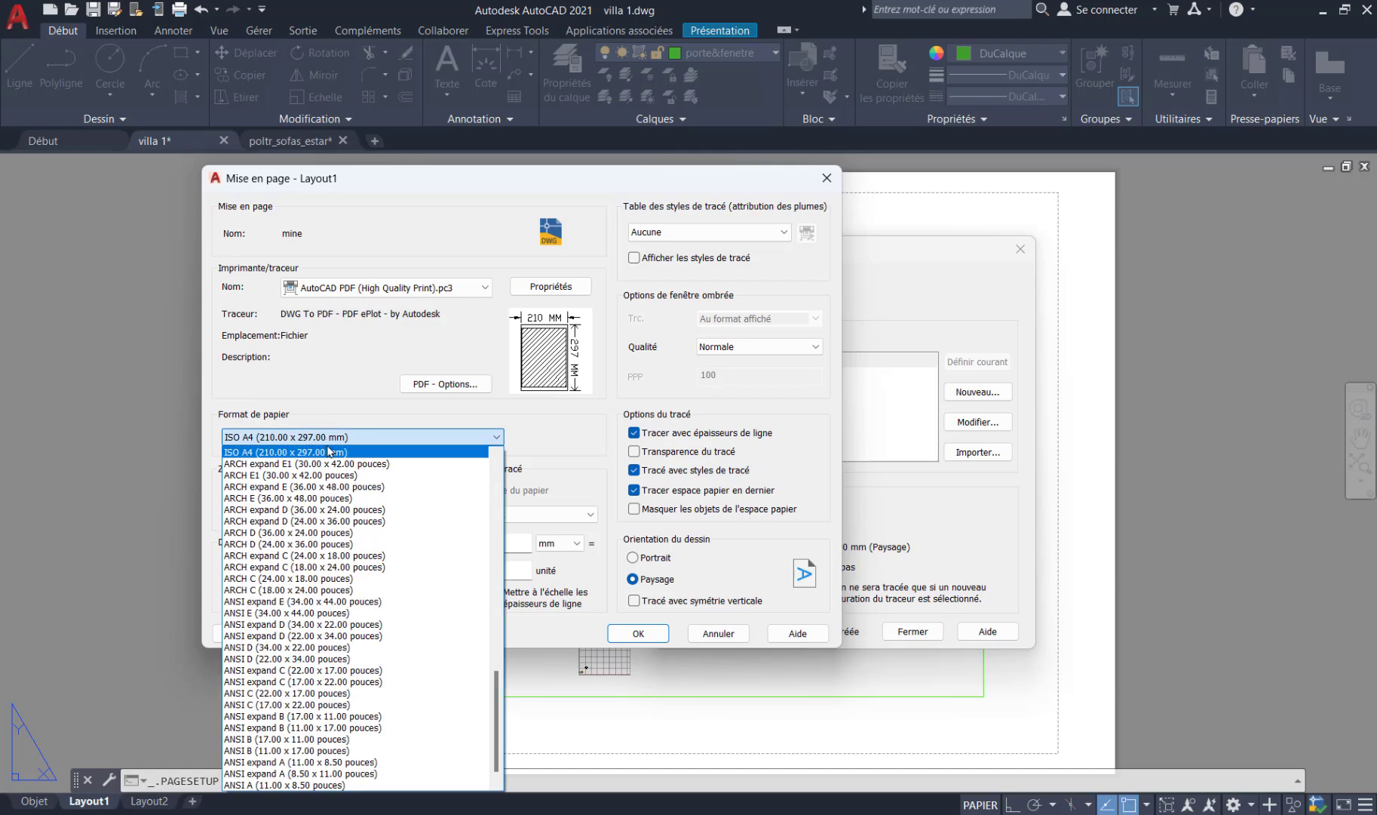
scroll(320, 490, up, 2)
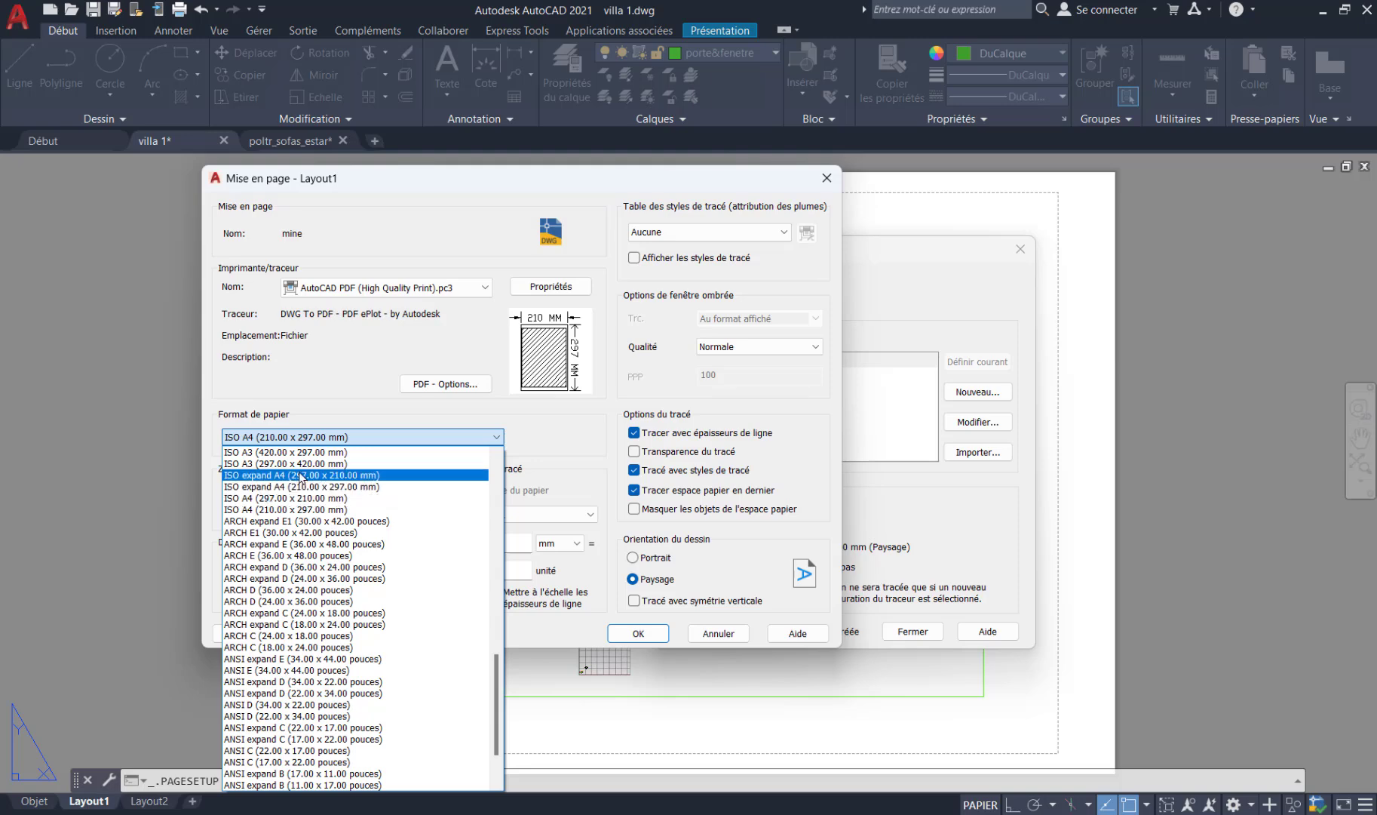
scroll(294, 479, up, 1)
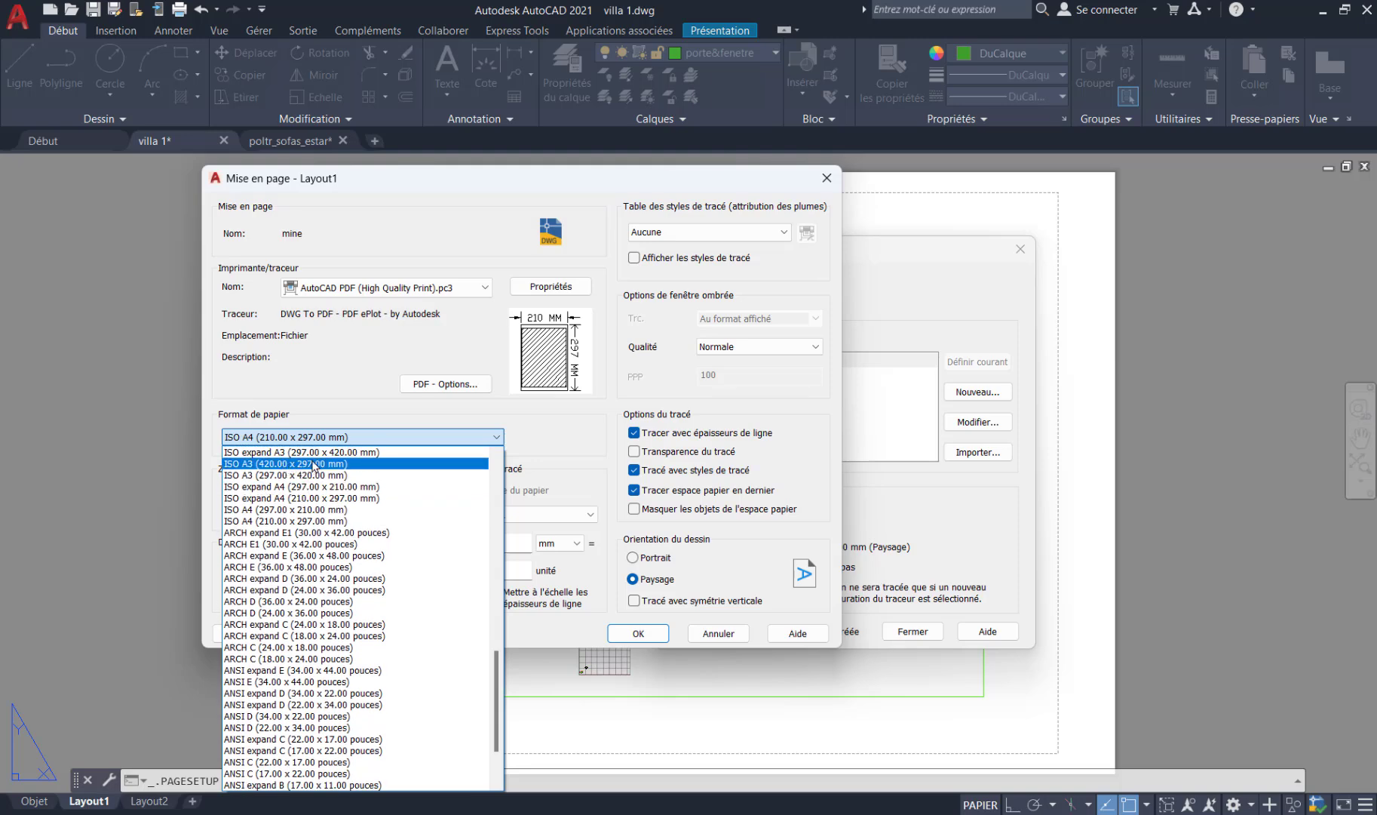
click(315, 463)
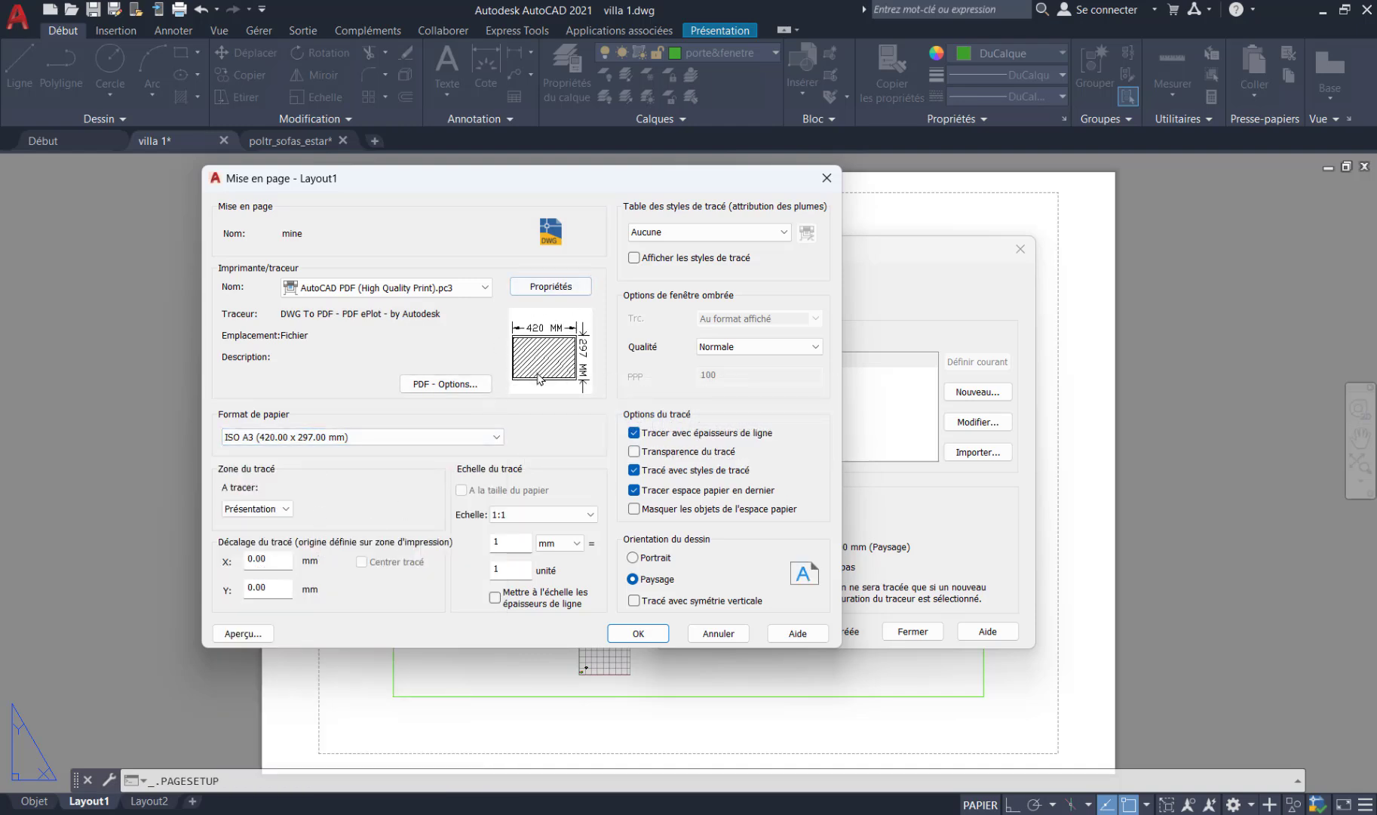
- Define the plot area as a window just inside the sheet's edges and fit the plot to the paper size
click(287, 510)
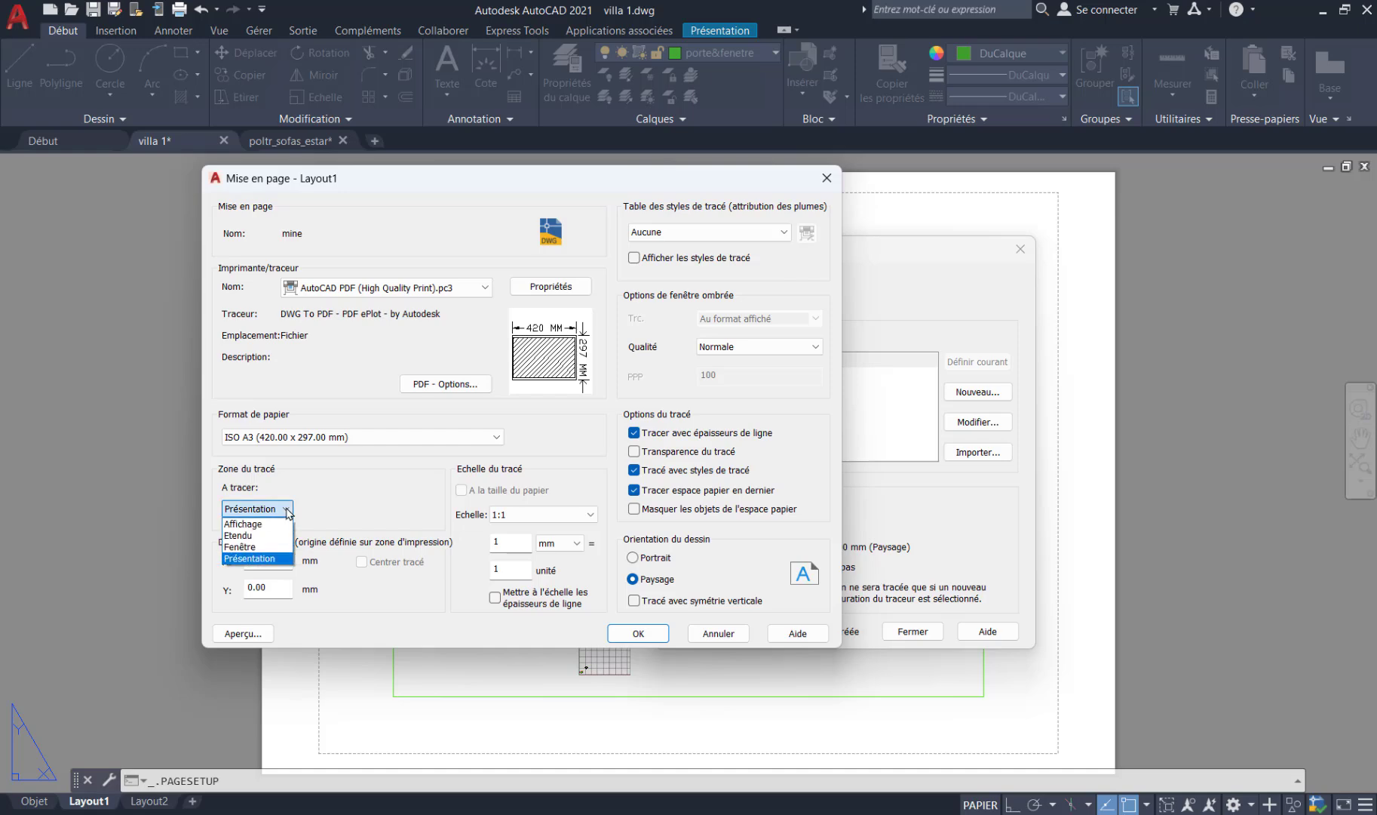
click(261, 547)
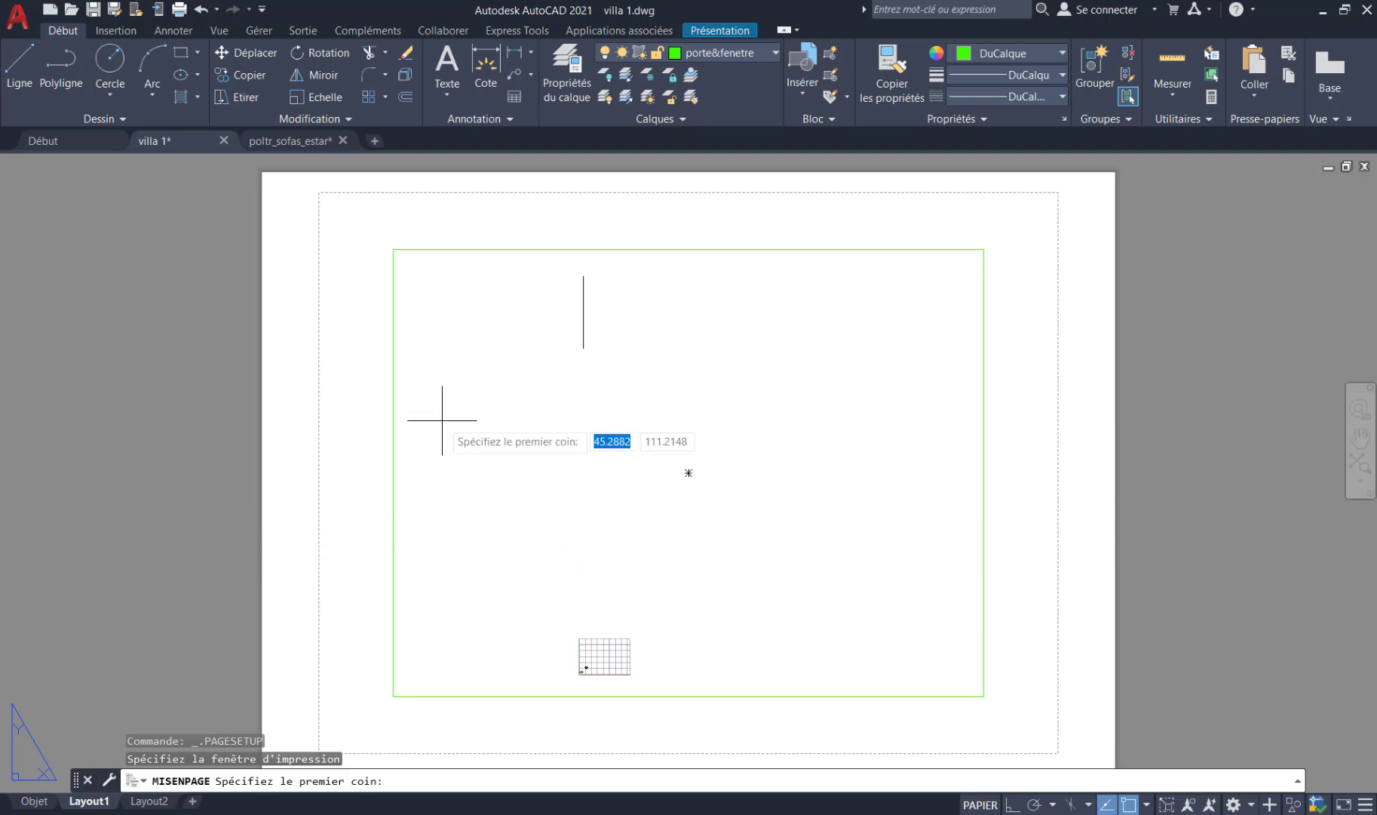
click(272, 183)
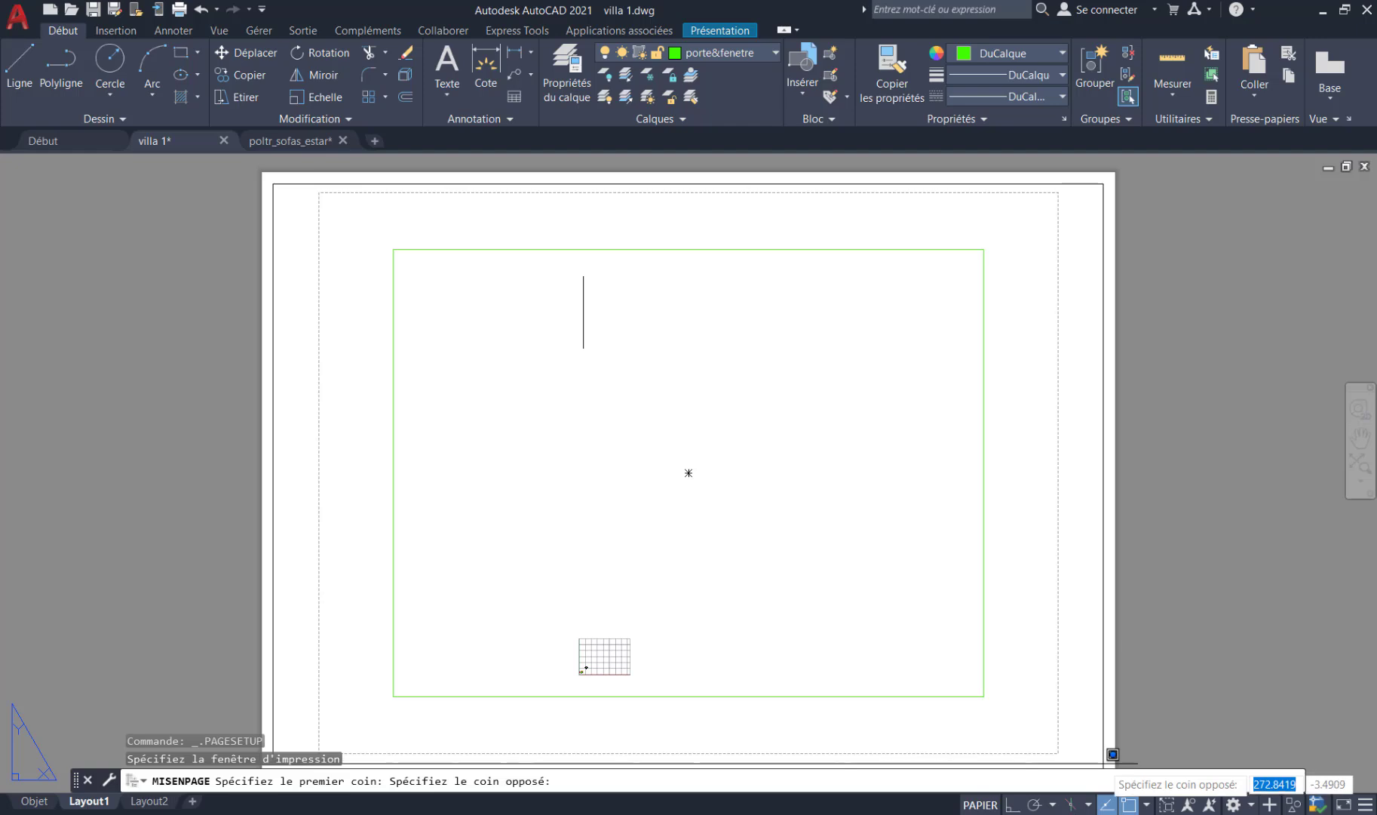
click(1112, 753)
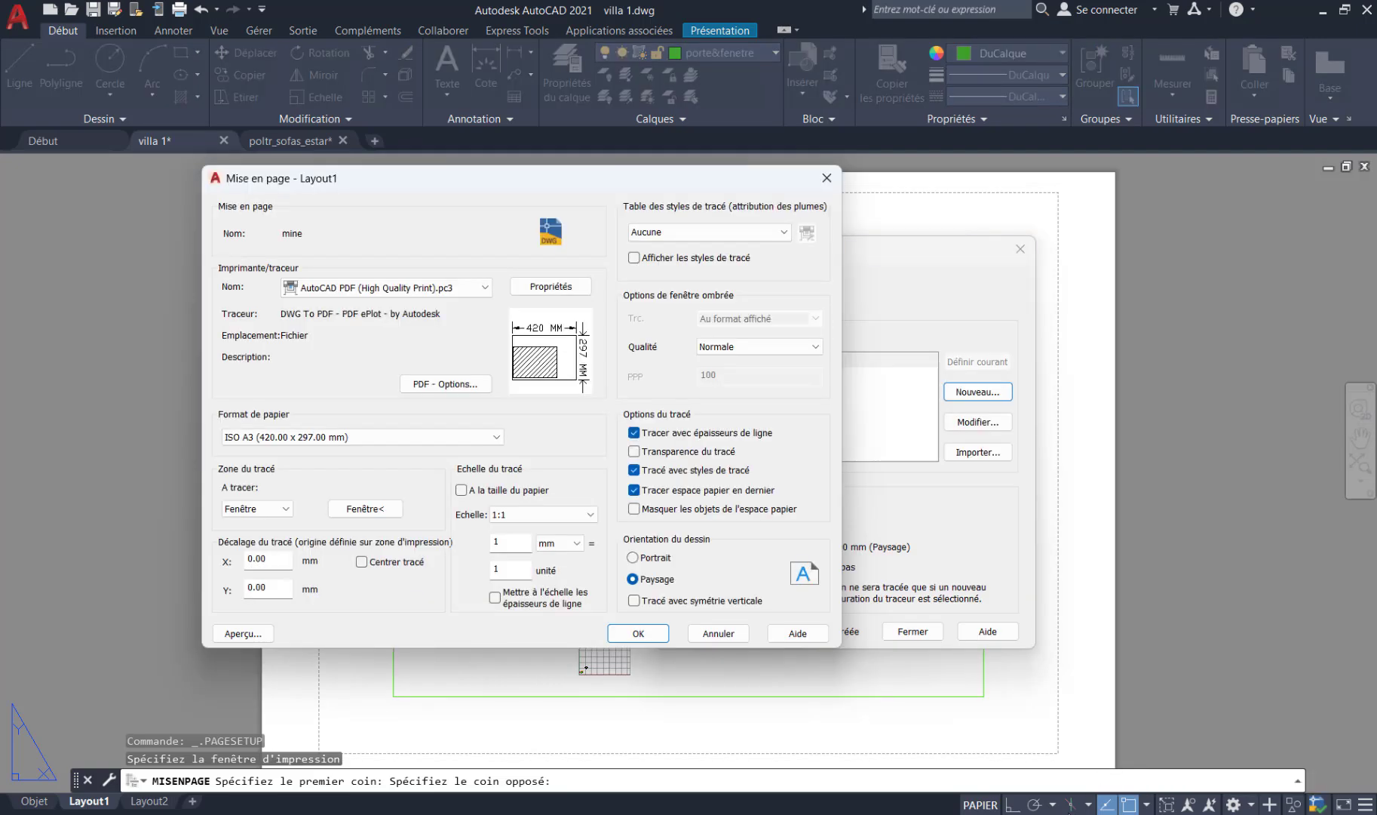
click(462, 491)
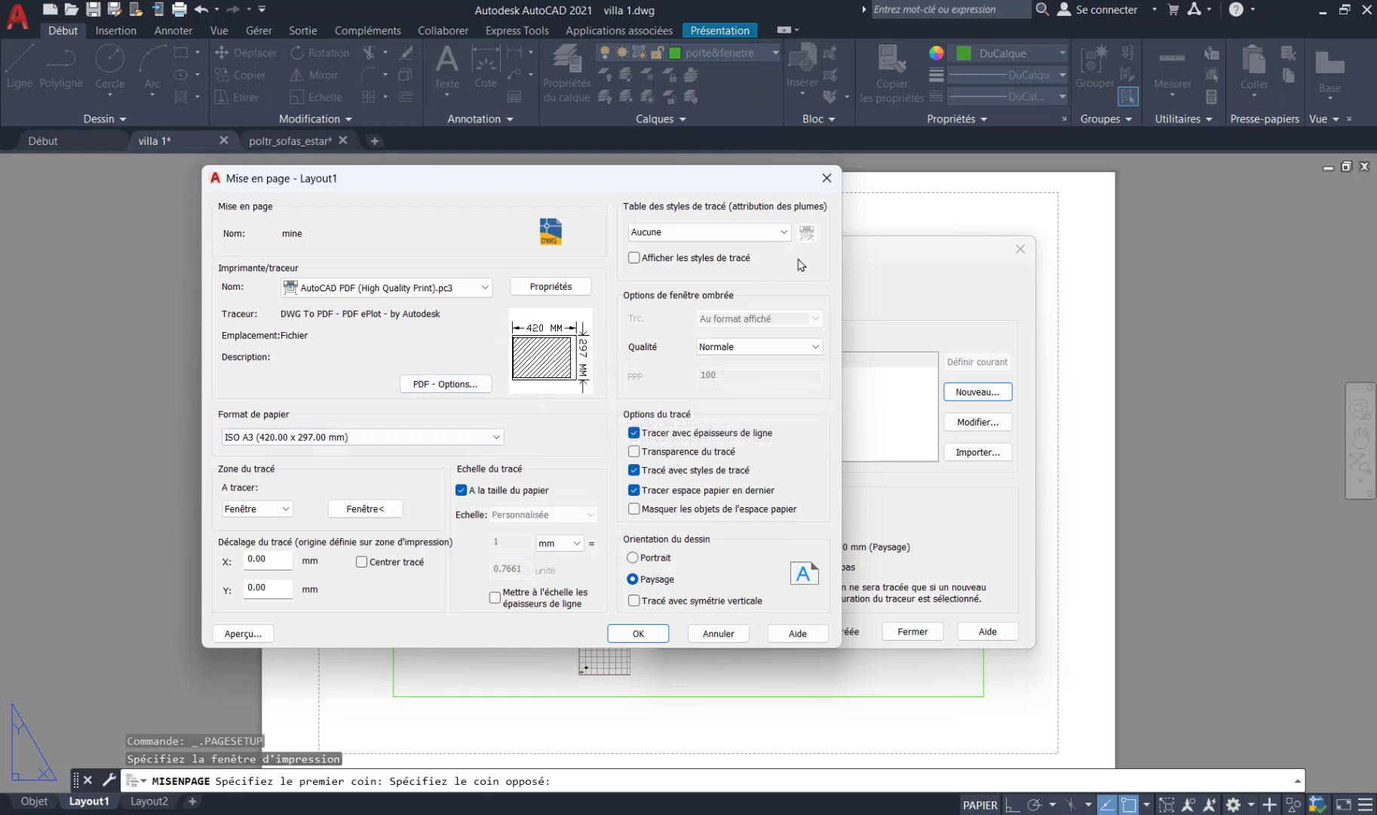
- Assign the monochrome.ctb plot style table to the mine page setup, then save it and close the page setup manager
click(786, 233)
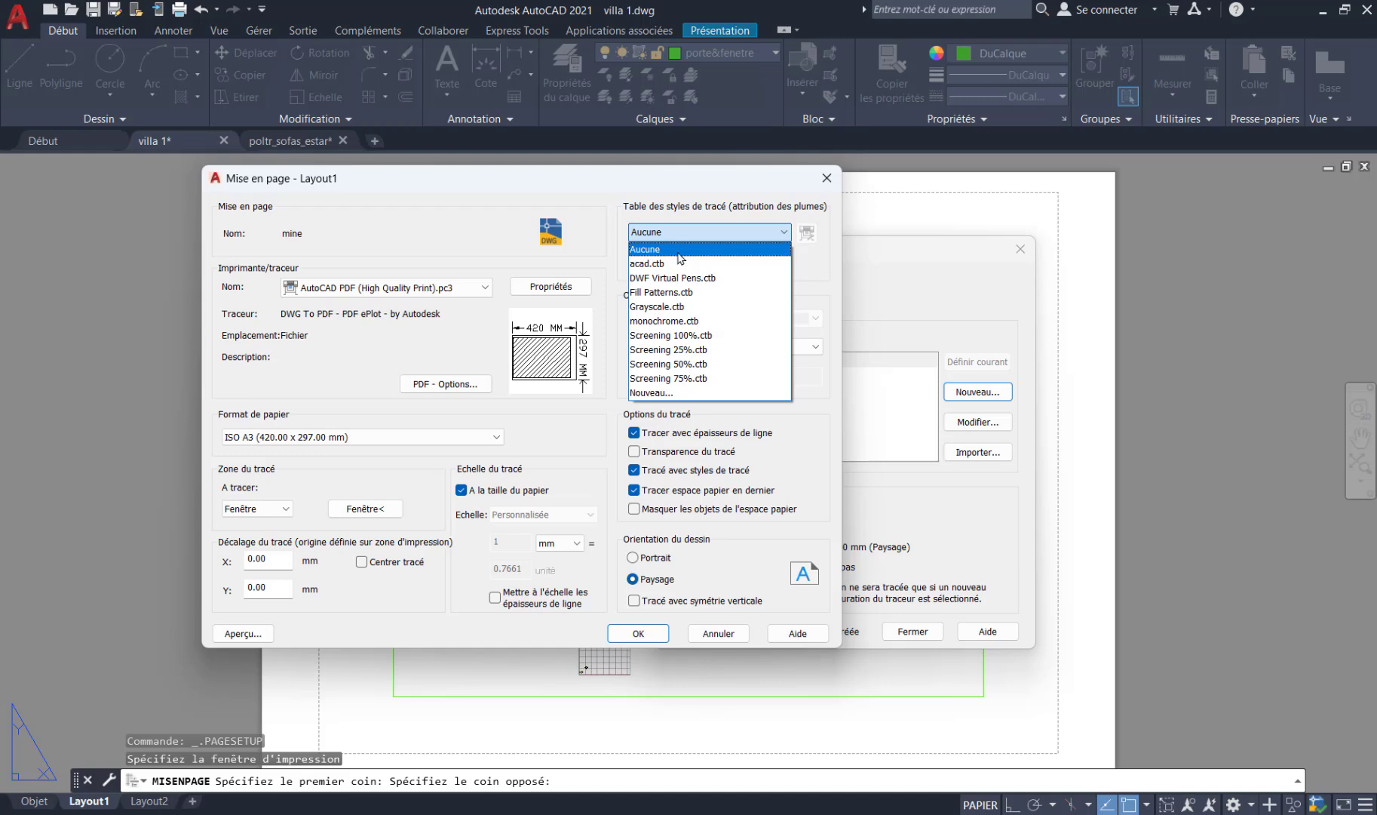
click(701, 320)
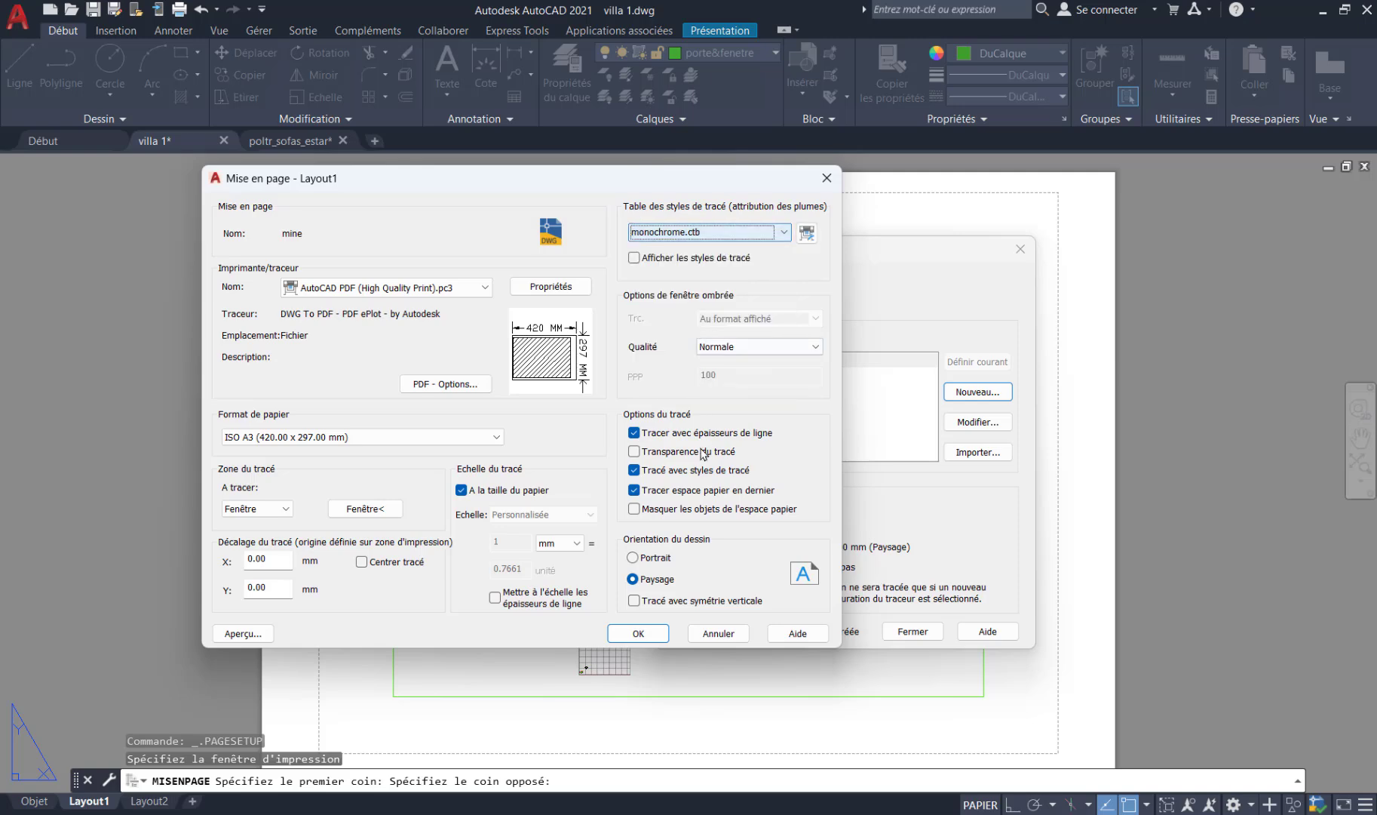
click(638, 633)
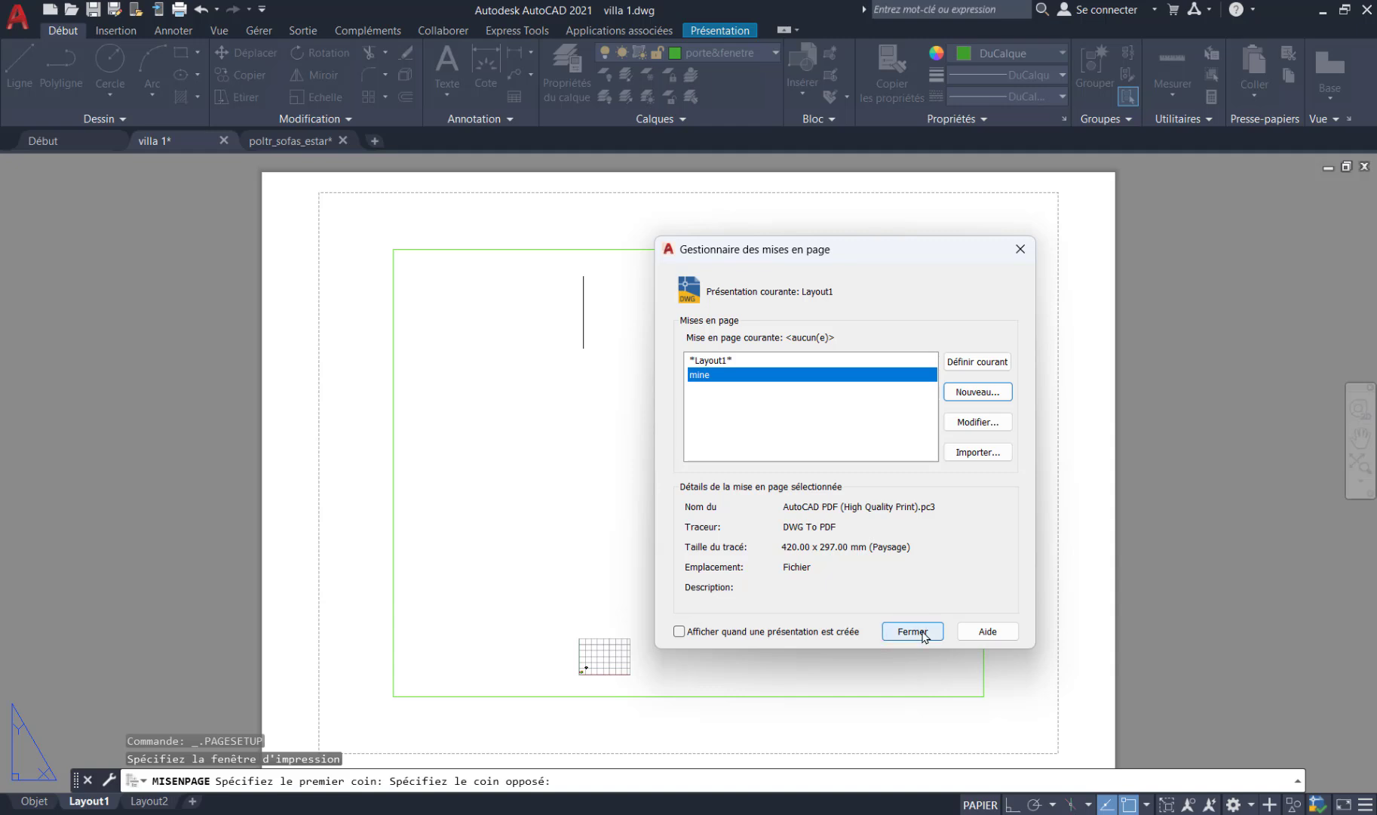
click(921, 628)
- Stretch the green viewport frame at its lower right and upper left corners to just inside the sheet's edges
middle_drag(729, 633, 728, 525)
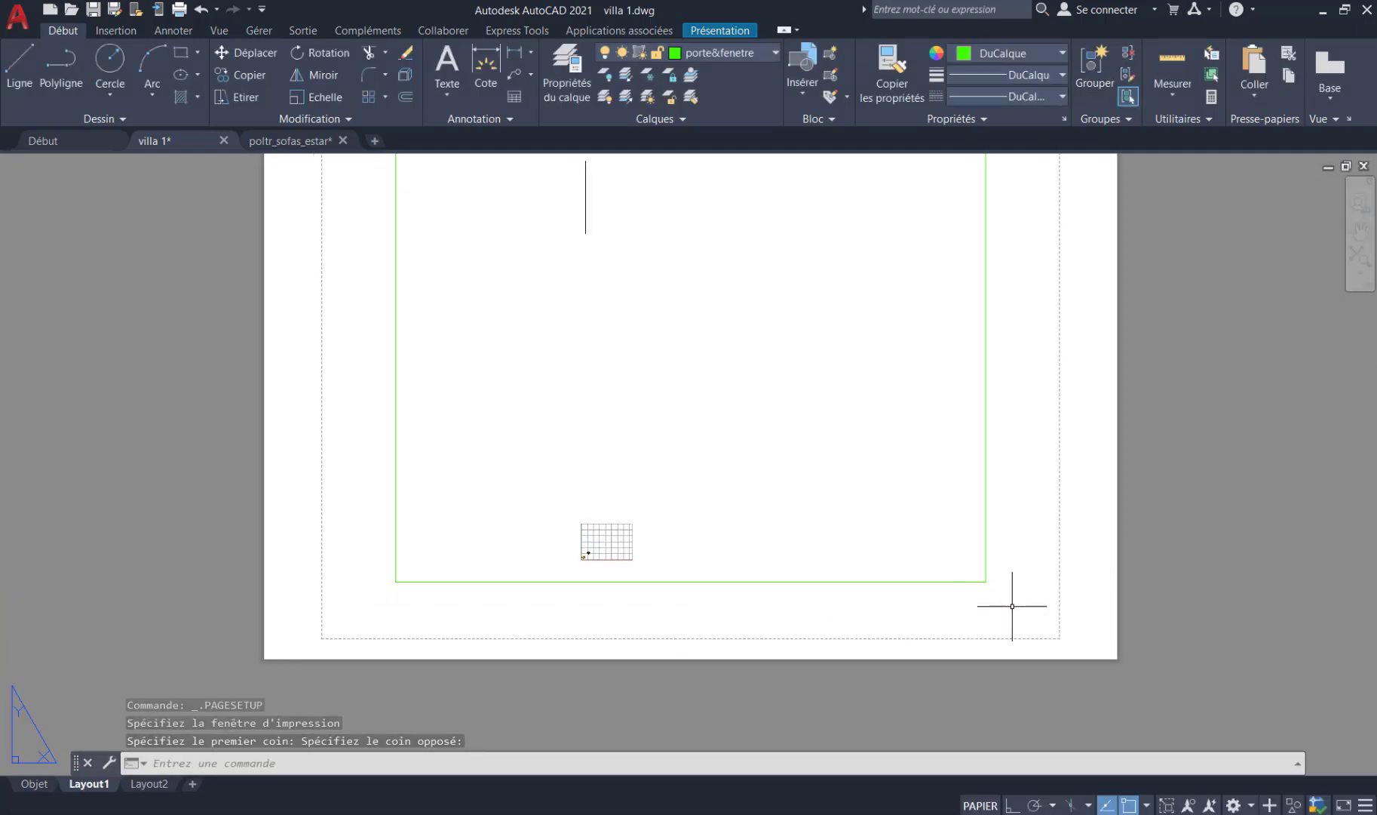
click(983, 582)
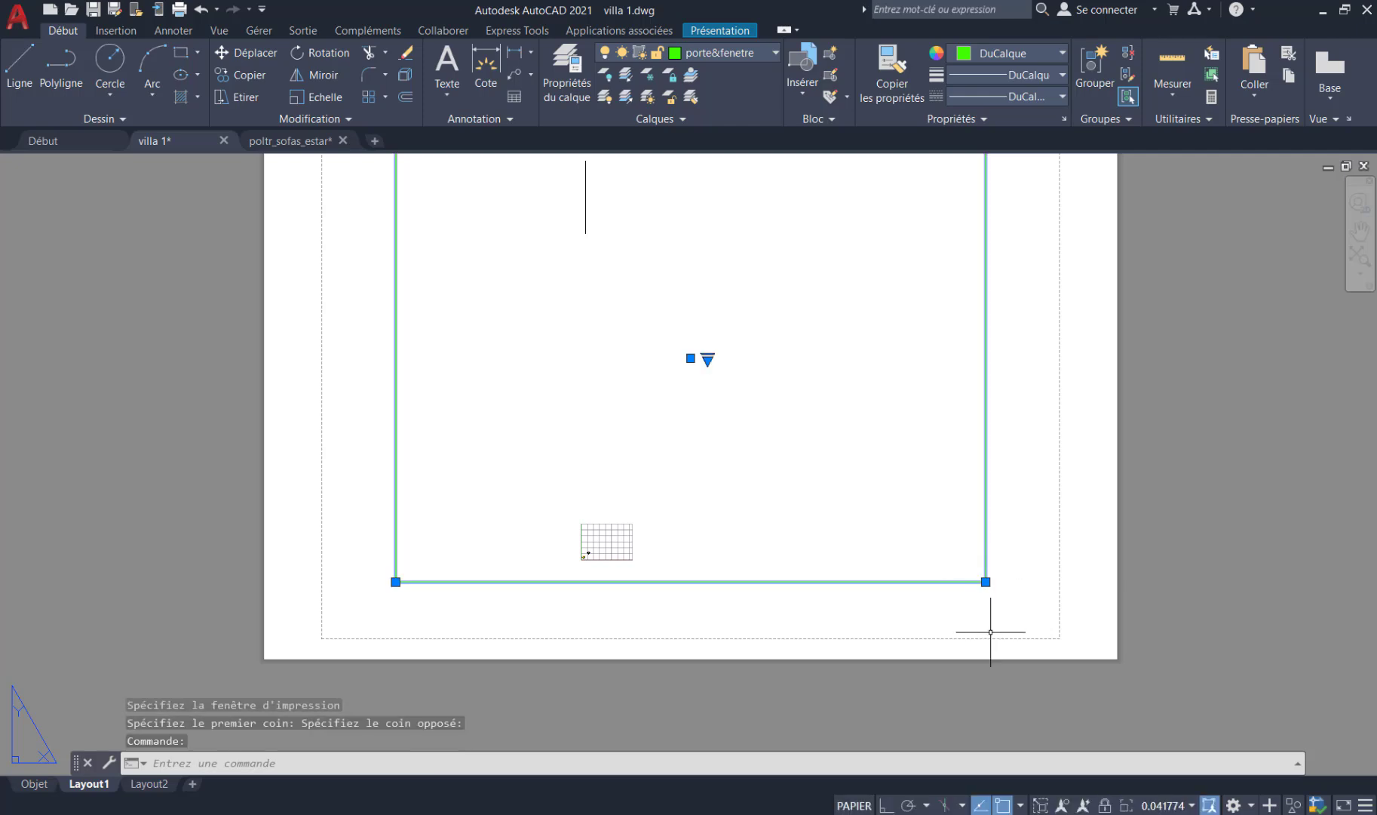
click(986, 581)
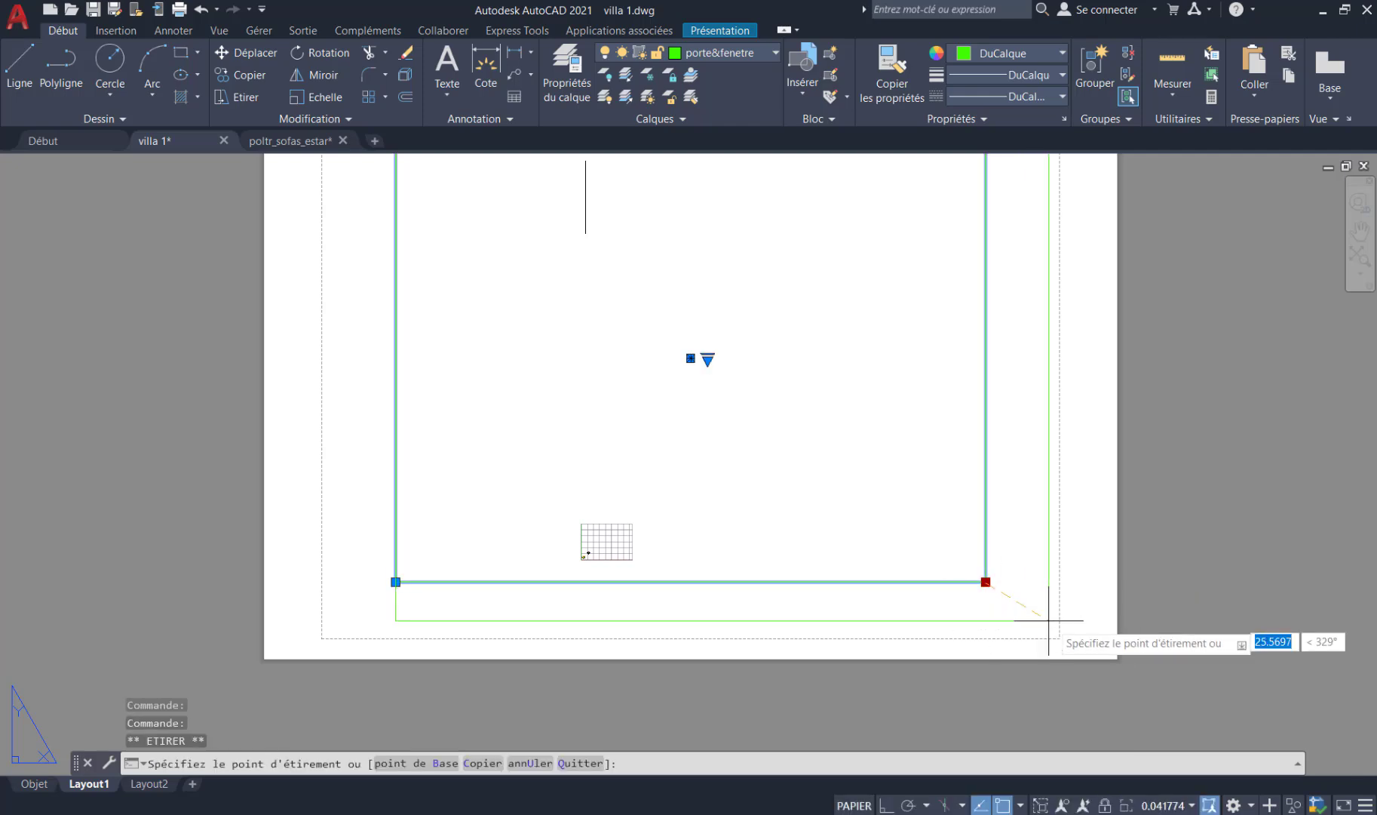
click(1103, 649)
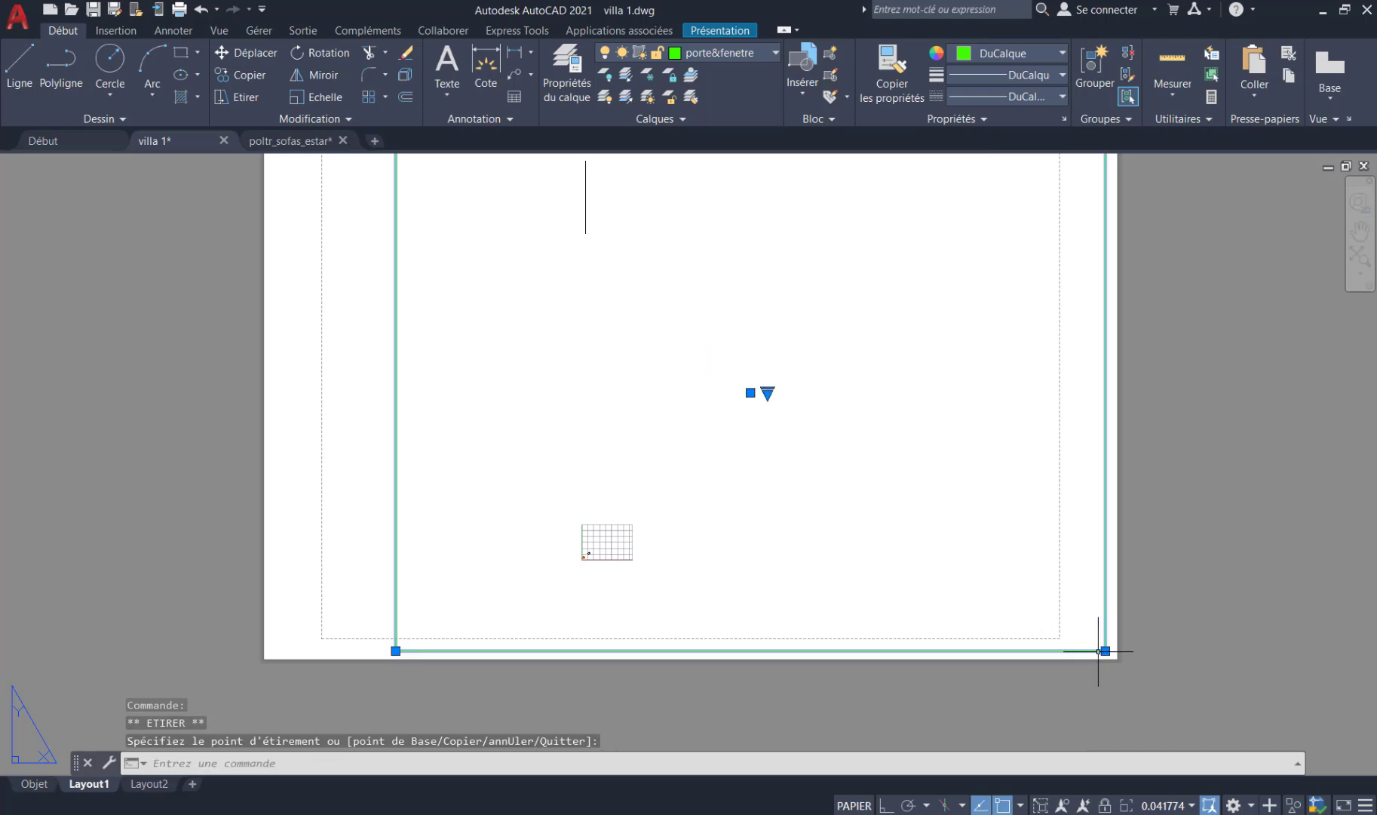
middle_drag(584, 402, 646, 553)
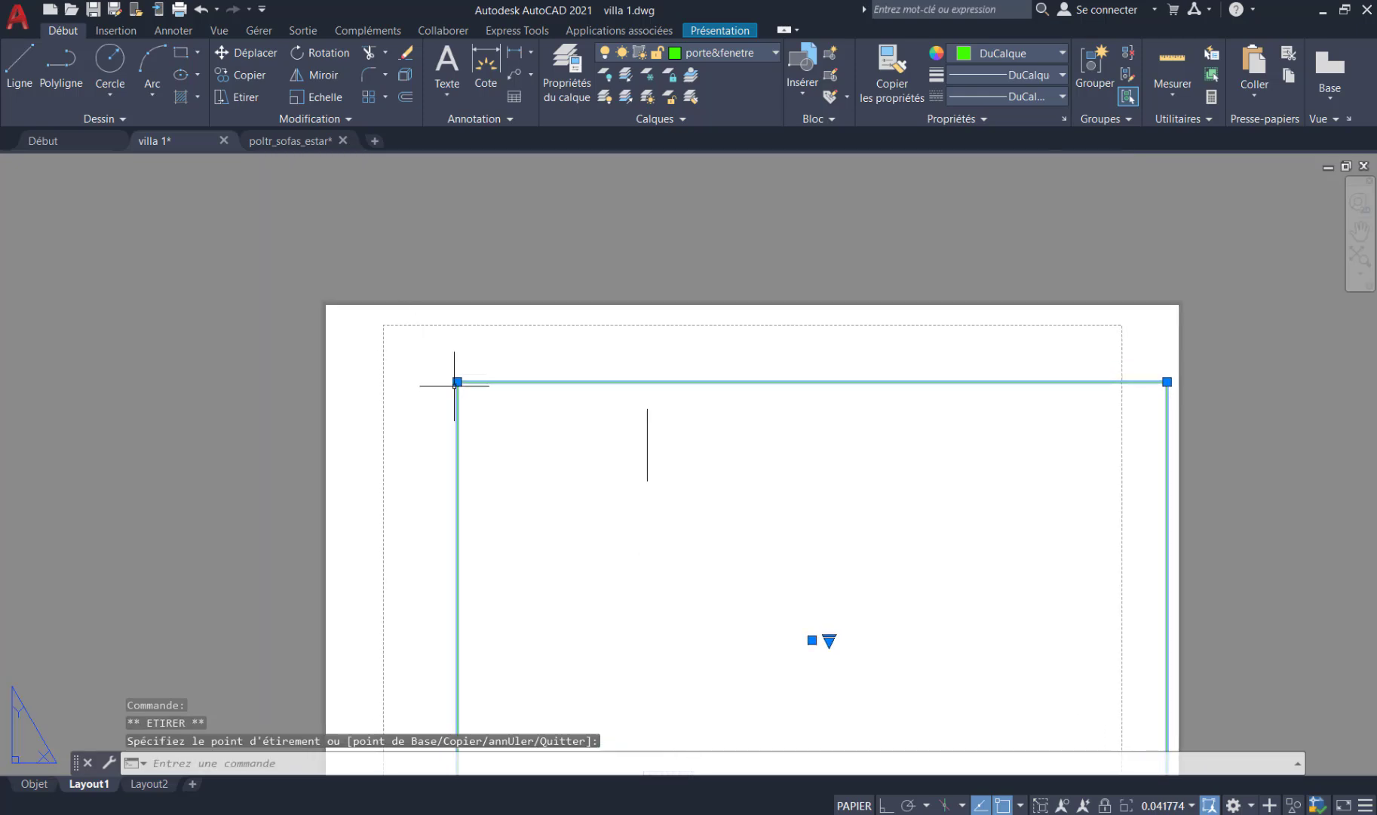
click(457, 382)
click(338, 311)
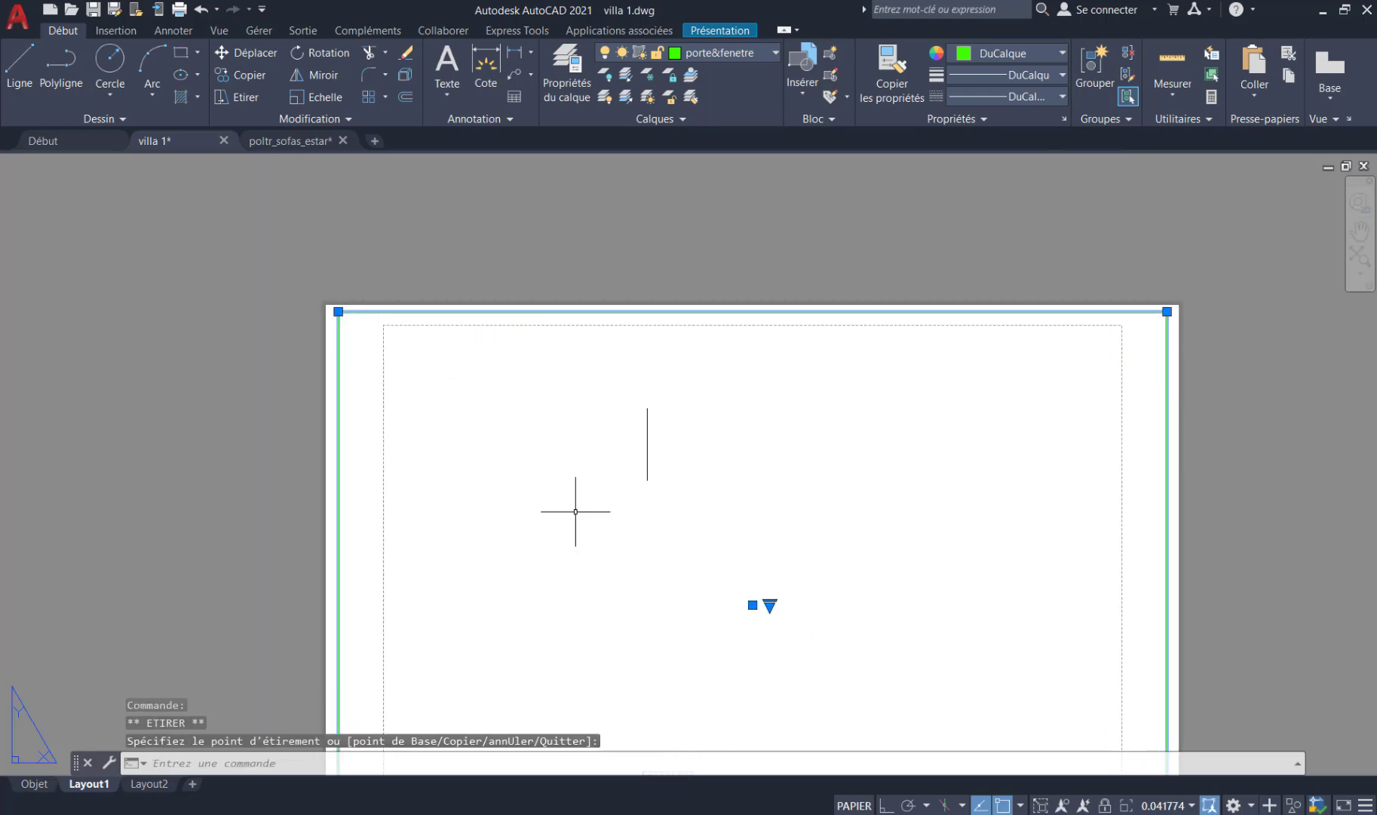
- Activate the viewport's model space and delete the leftover objects to the upper right of the floor plan
middle_drag(666, 586, 567, 347)
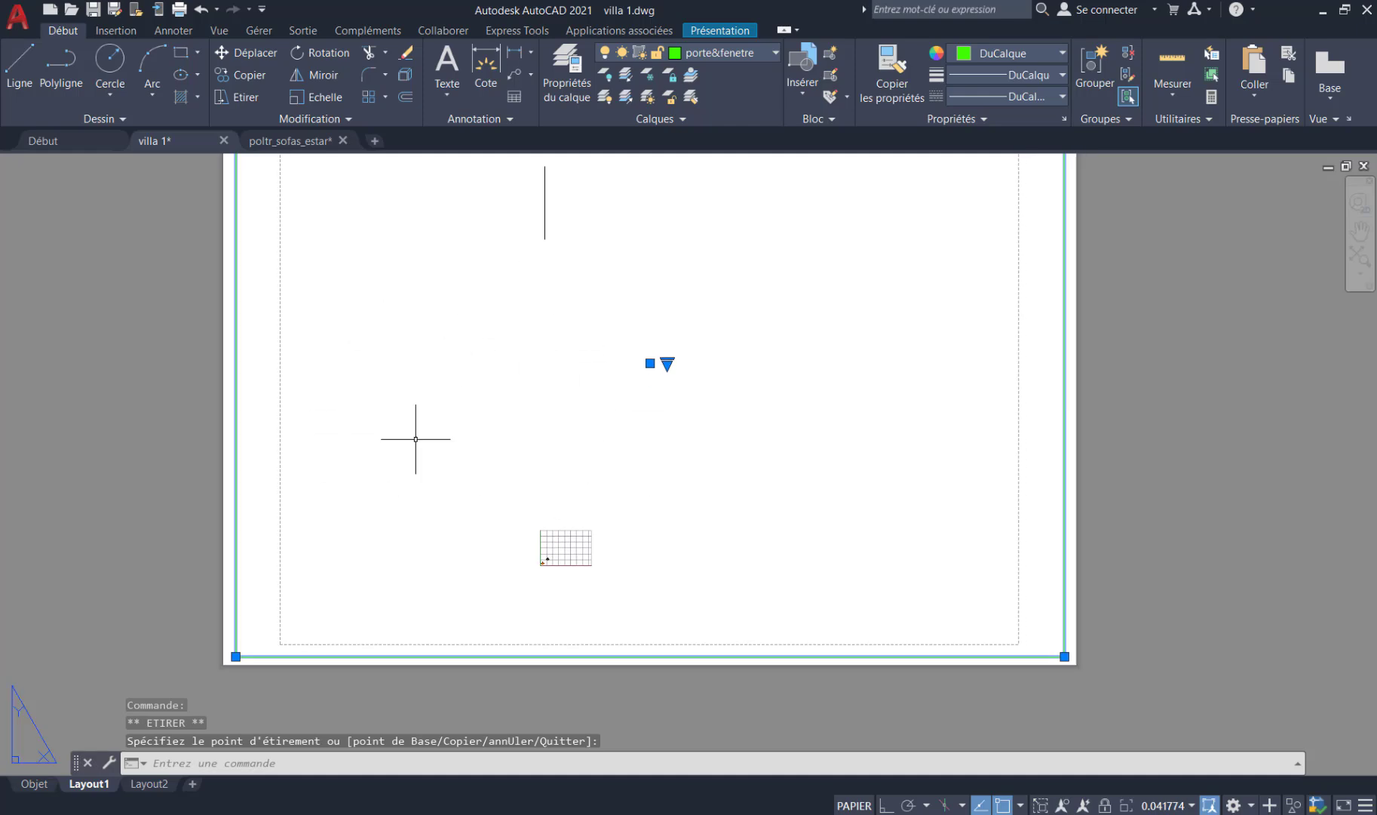
double_click(564, 562)
scroll(541, 560, up, 10)
middle_drag(597, 544, 594, 435)
scroll(570, 472, up, 6)
middle_drag(528, 516, 567, 479)
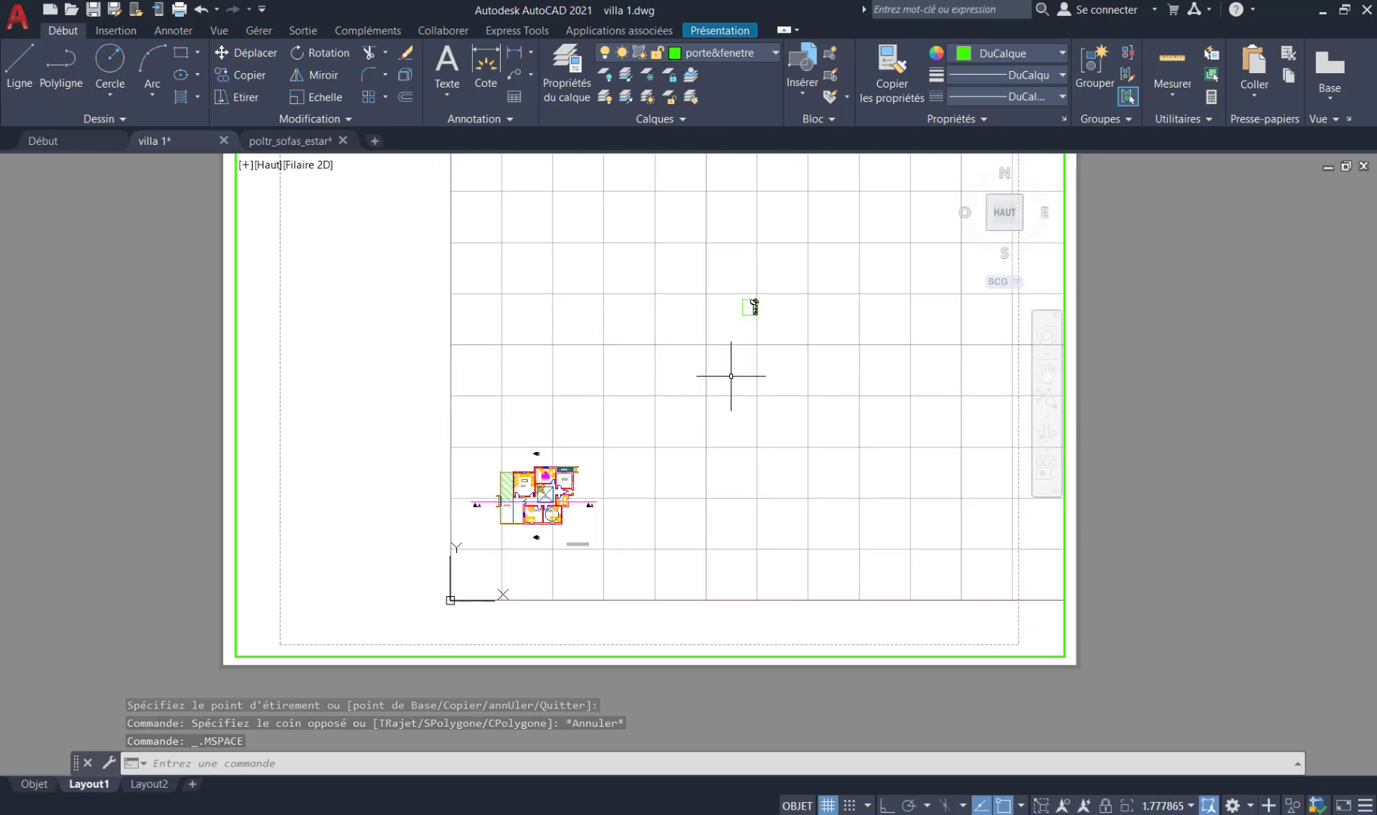
click(800, 279)
click(736, 319)
key(Delete)
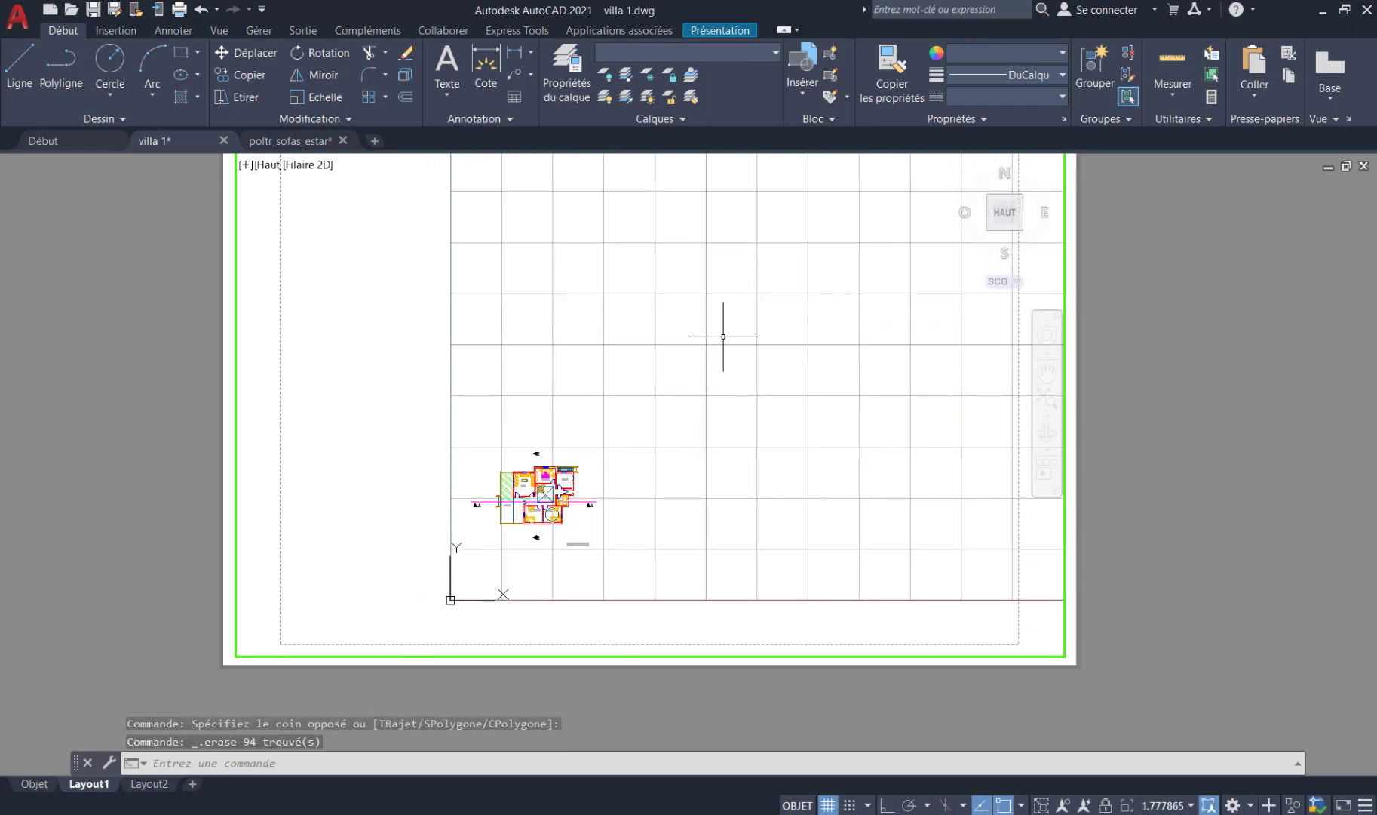
- Enlarge and center the floor plan within the viewport, then return to paper space
scroll(545, 498, up, 8)
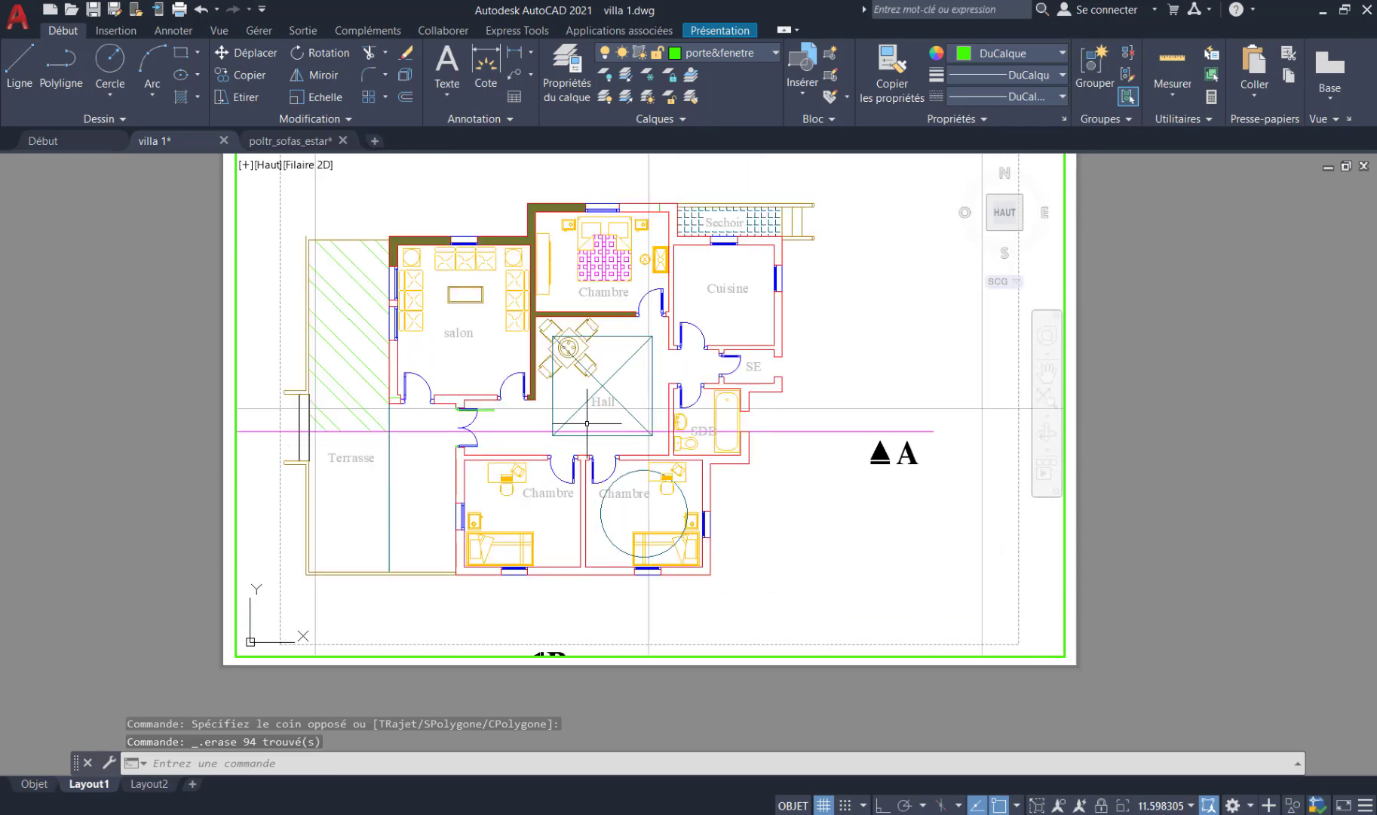
mouse_move(587, 423)
middle_down()
mouse_move(703, 391)
mouse_move(701, 353)
middle_up()
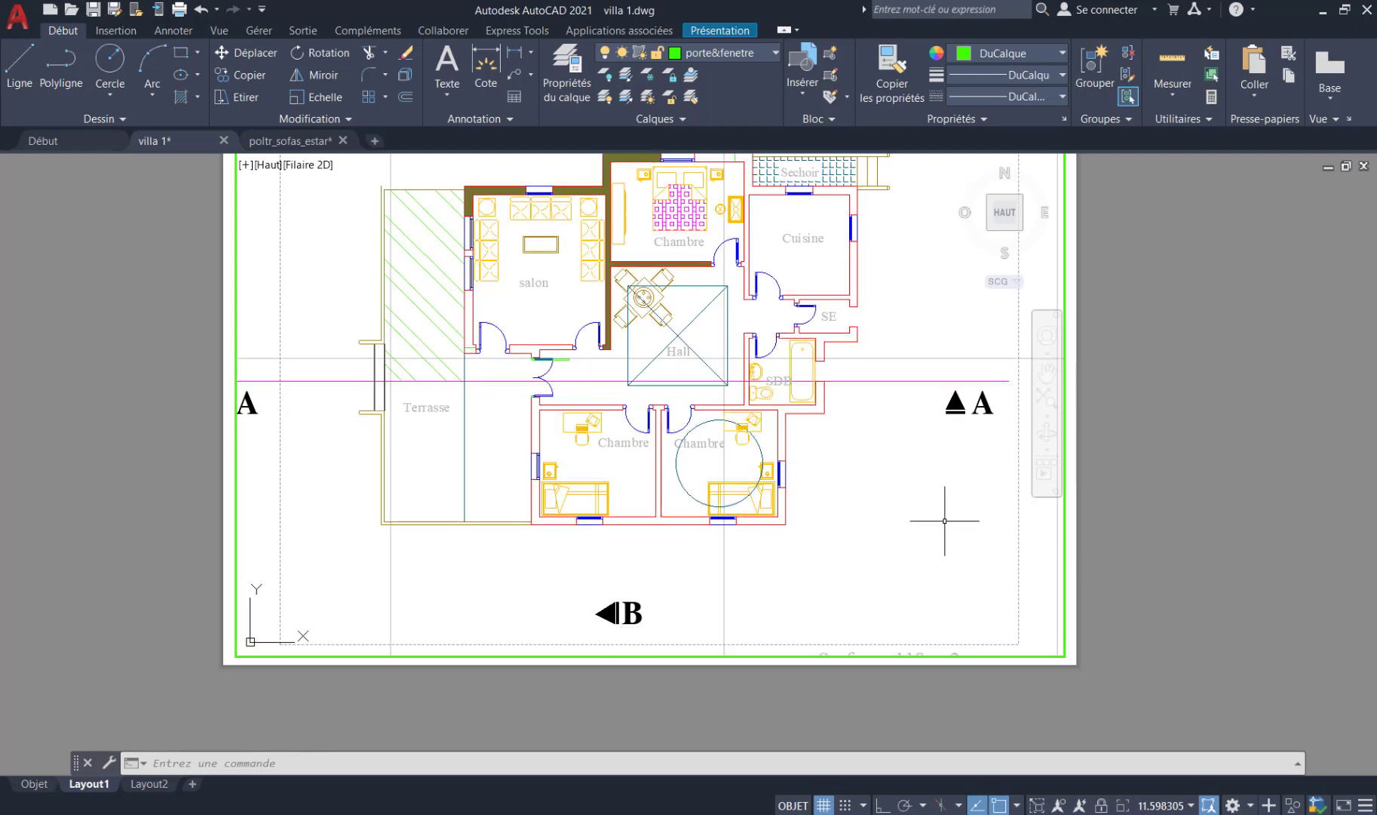
double_click(1138, 479)
middle_drag(715, 379, 727, 513)
scroll(743, 518, down, 2)
middle_drag(752, 520, 684, 426)
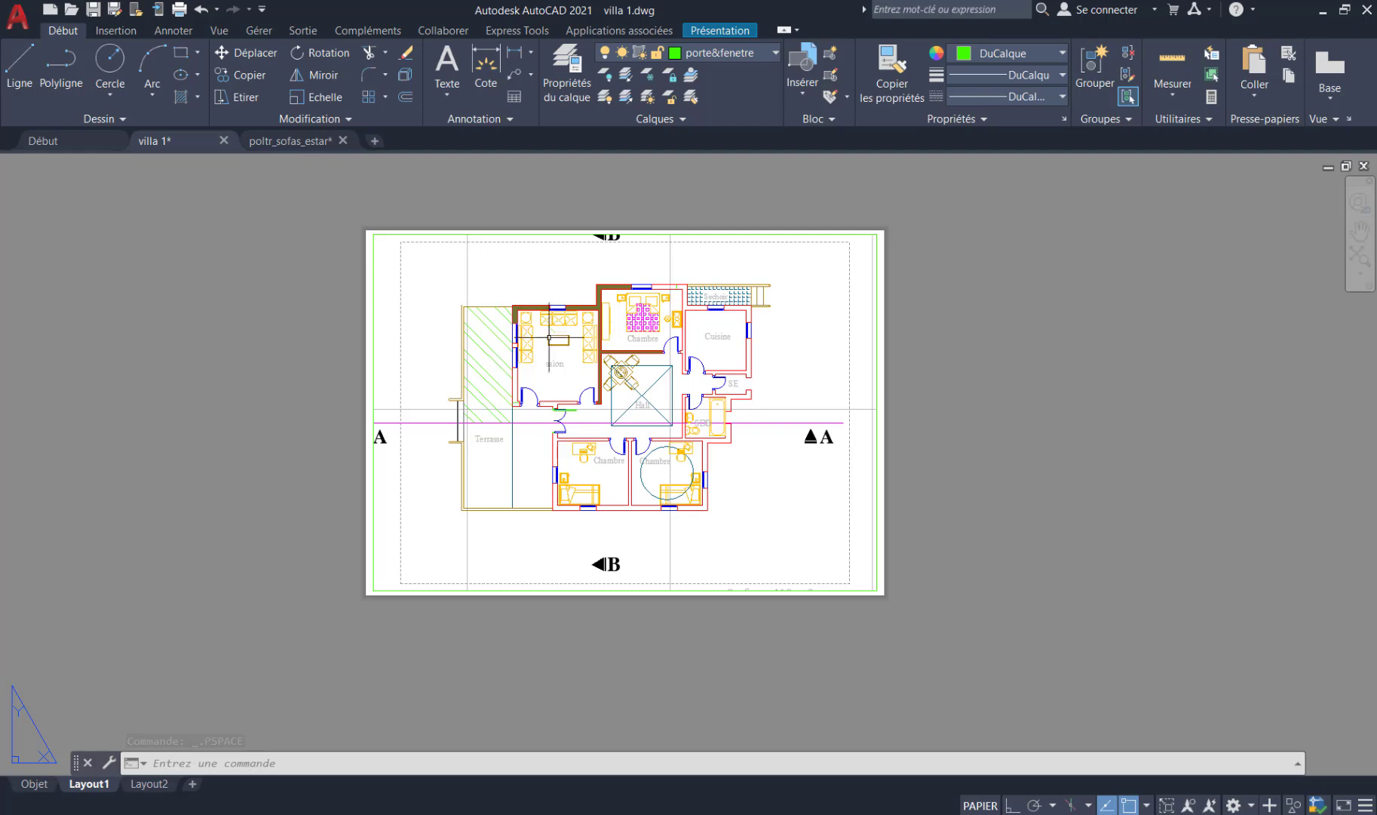
- Start plotting Layout1 as a single sheet with the AutoCAD PDF (High Quality Print).pc3 plotter
right_click(92, 785)
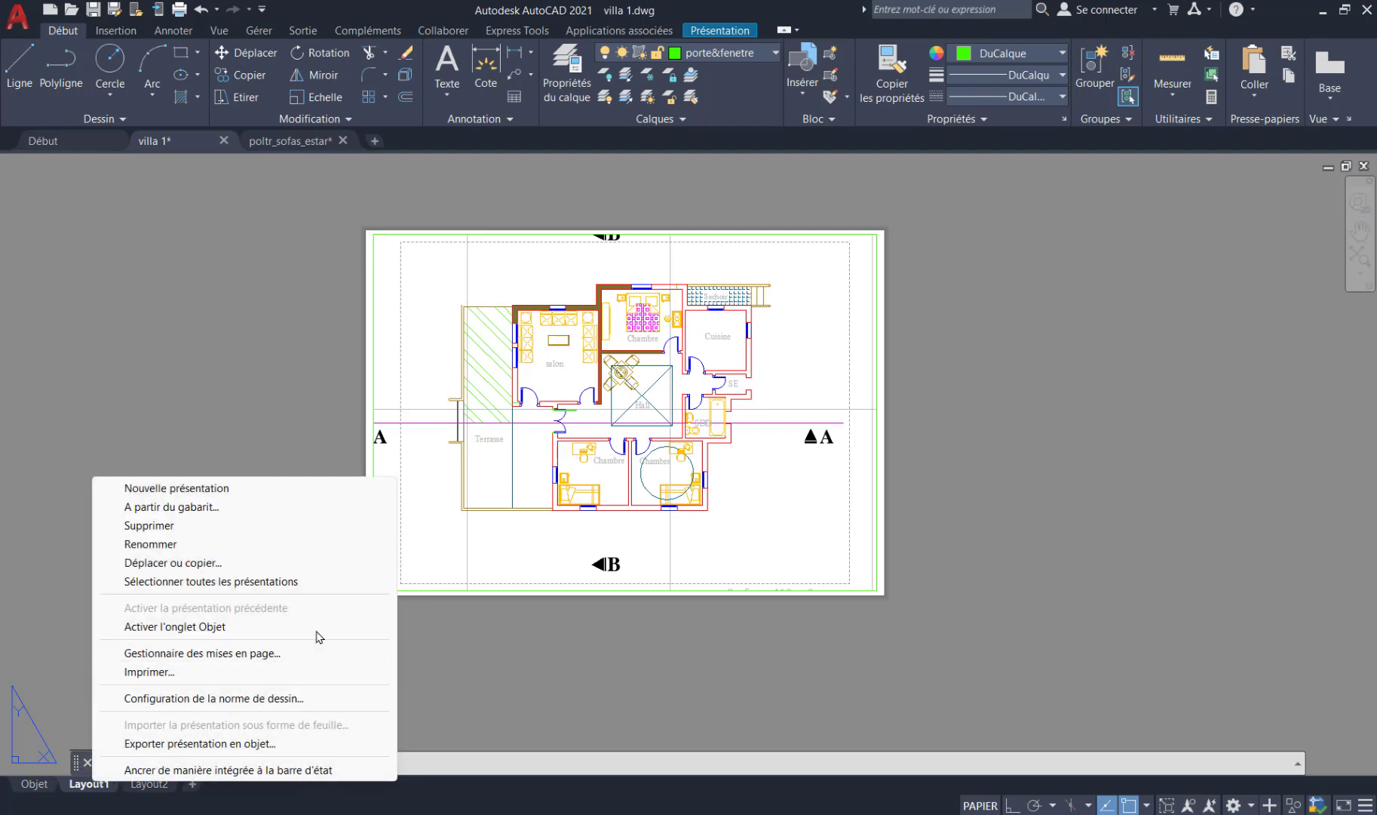
click(211, 673)
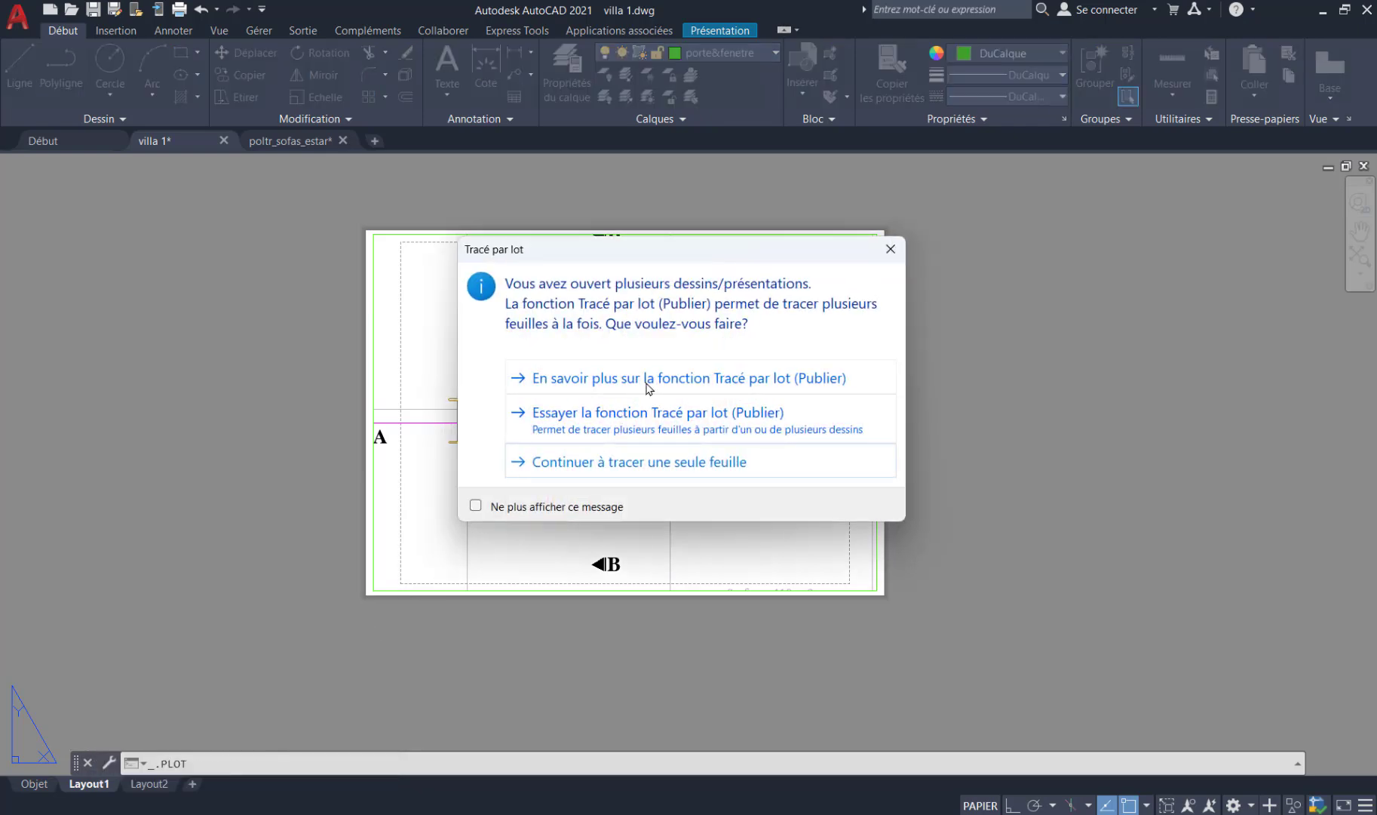
click(640, 463)
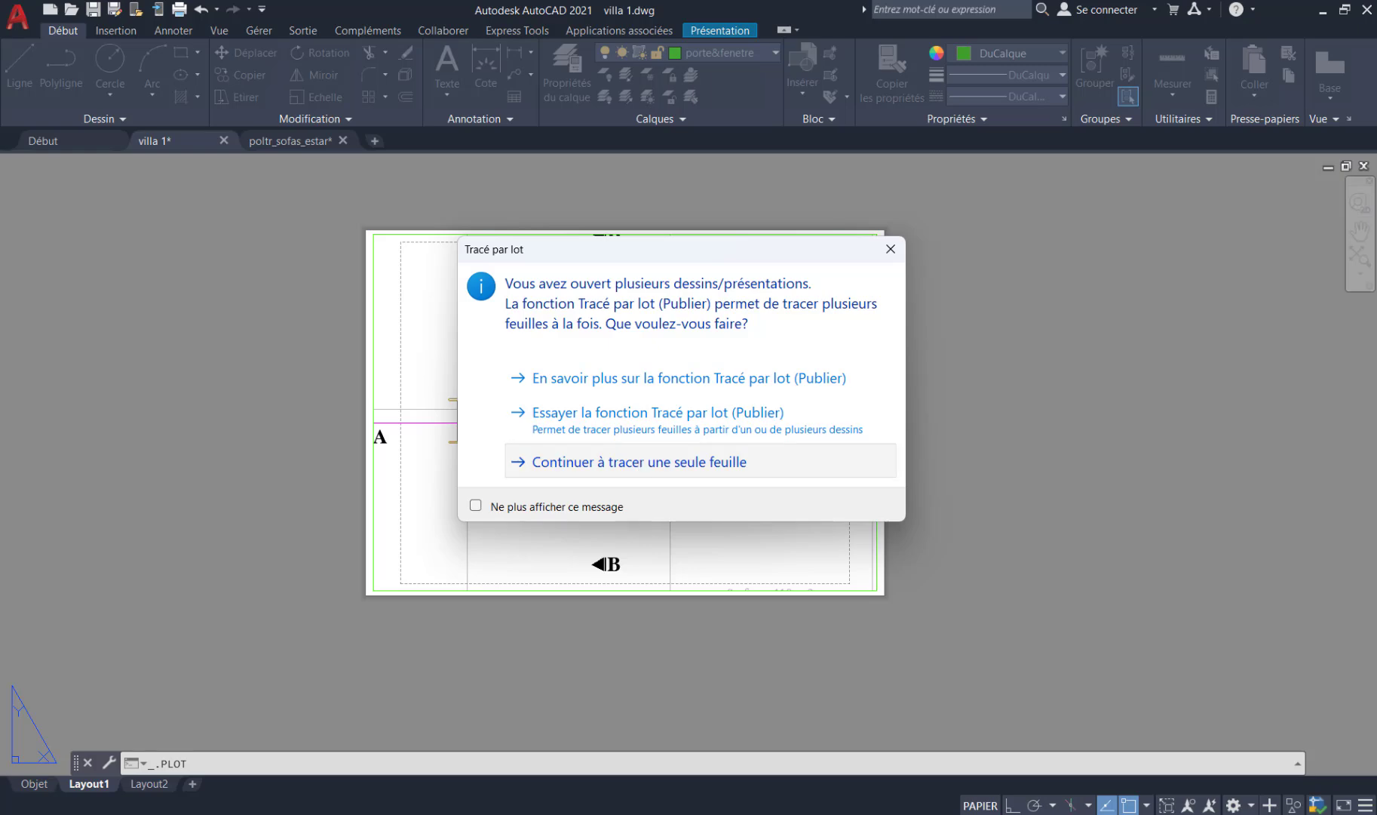
click(577, 285)
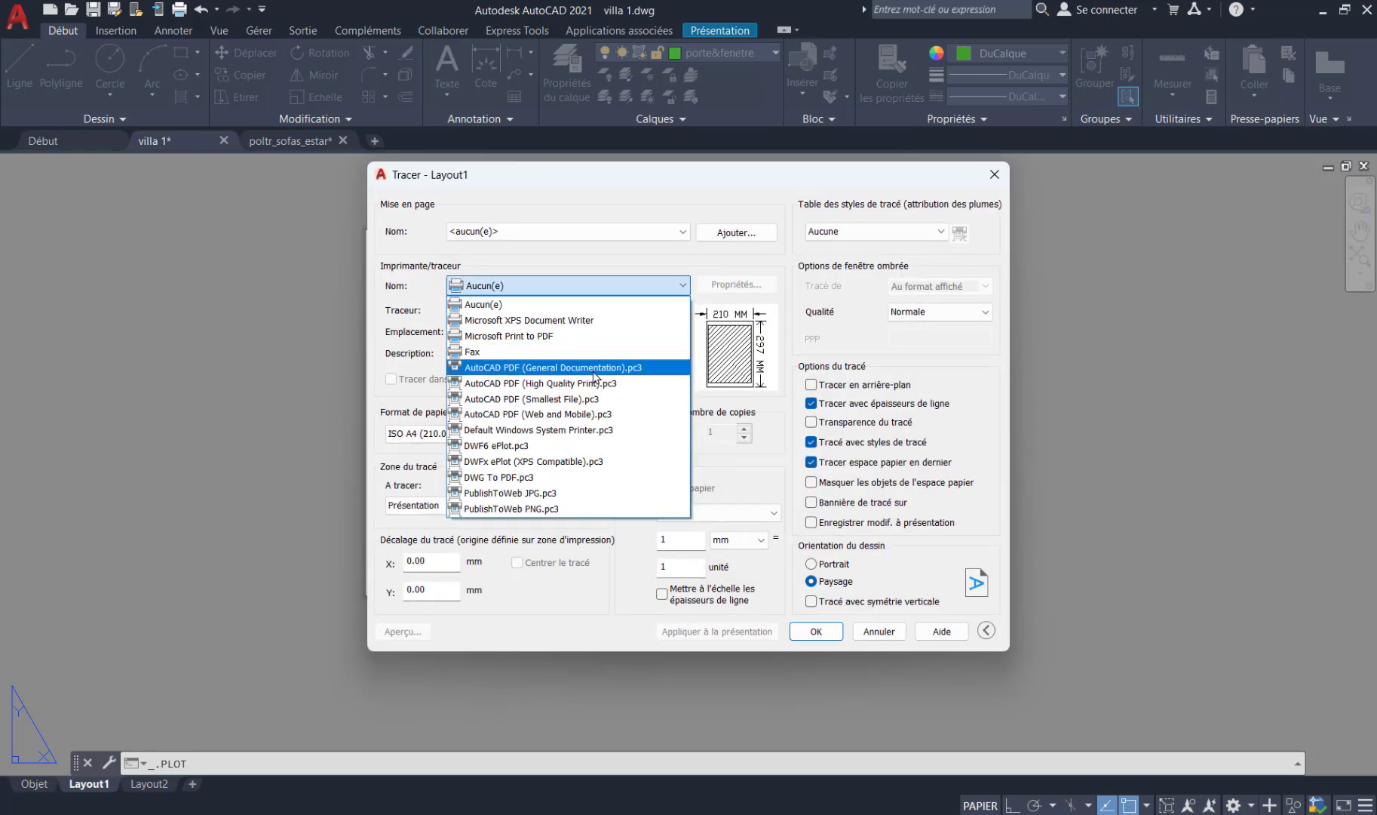
click(554, 385)
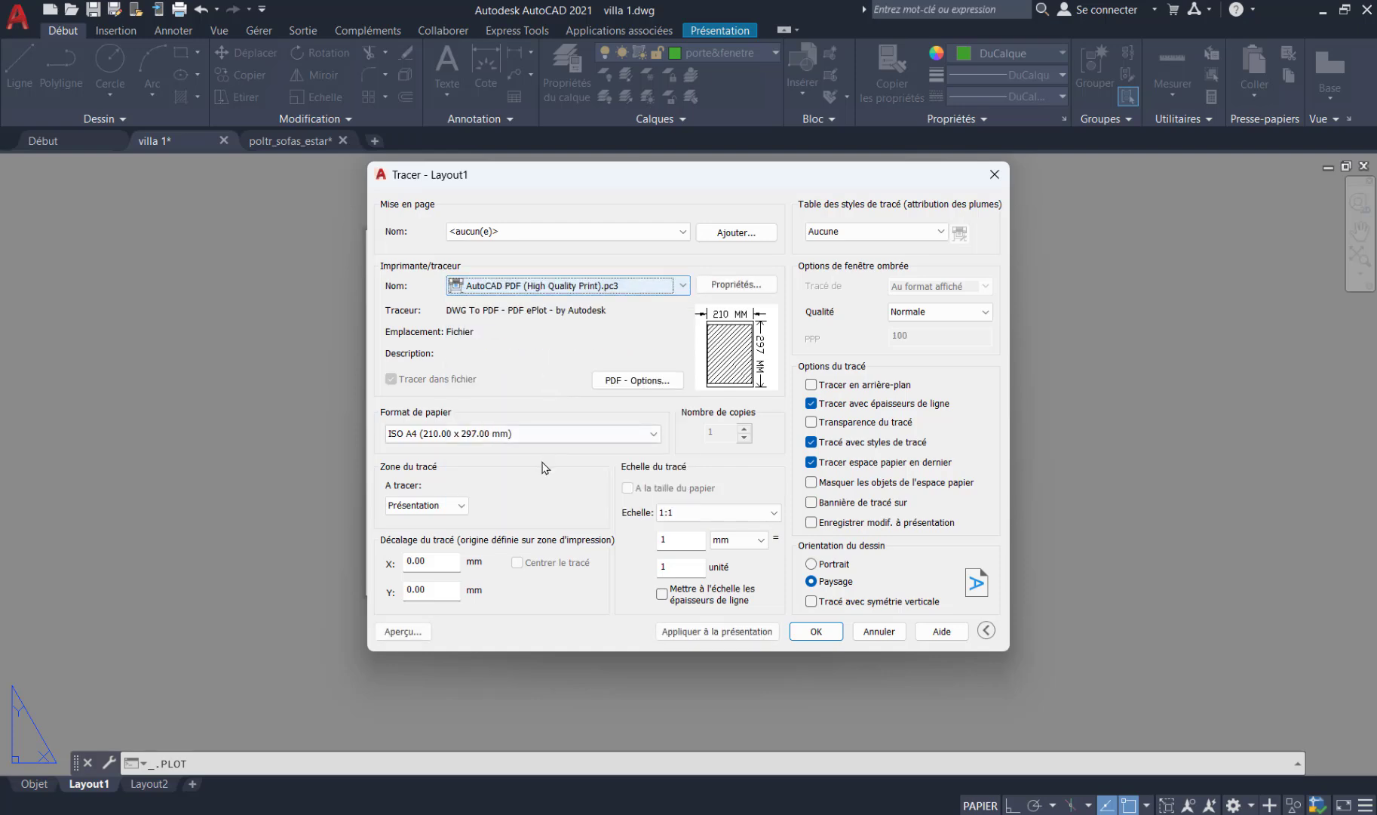
- Set the paper size of the Layout1 plot to ISO A3 (420.00 x 297.00 mm)
click(420, 436)
scroll(491, 475, down, 3)
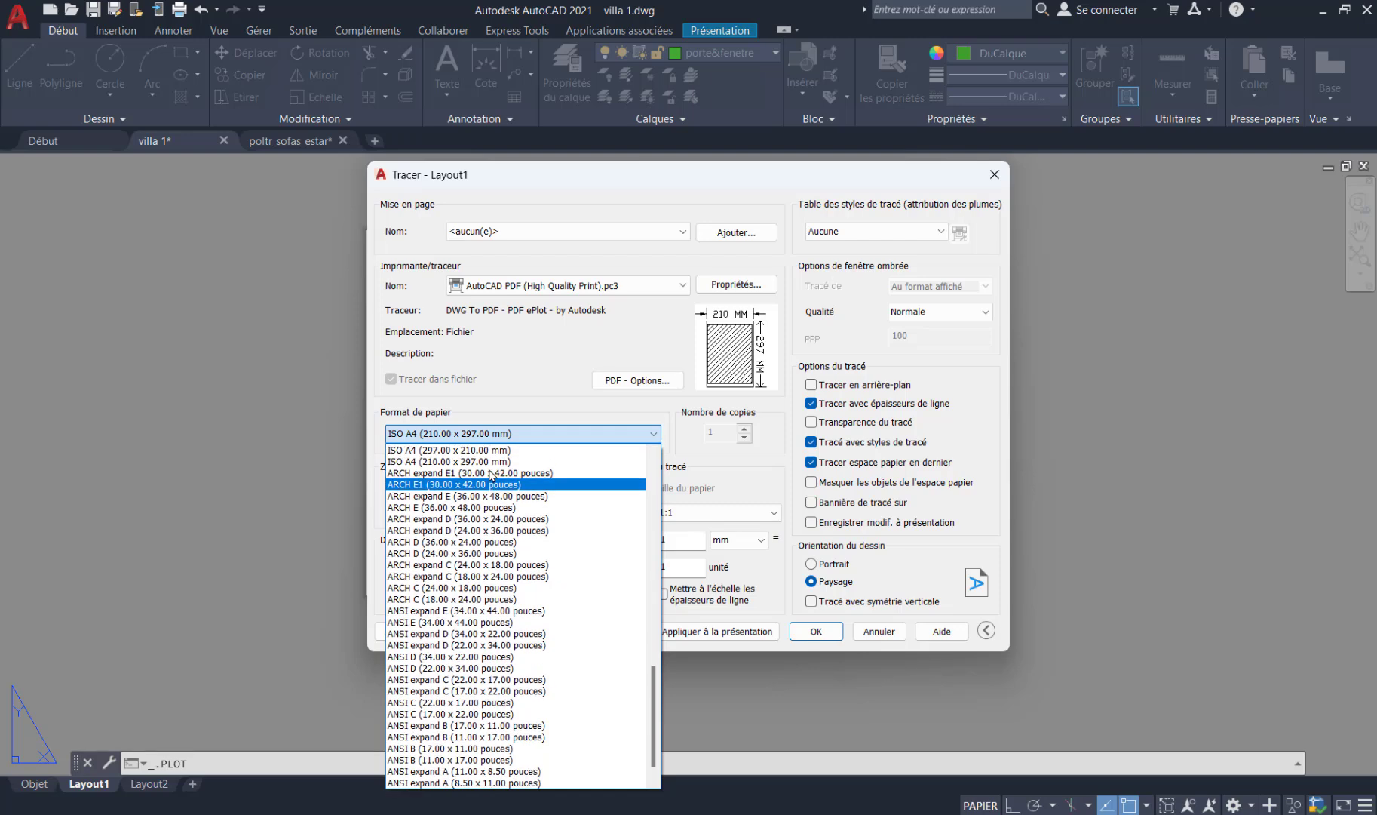
scroll(491, 476, up, 2)
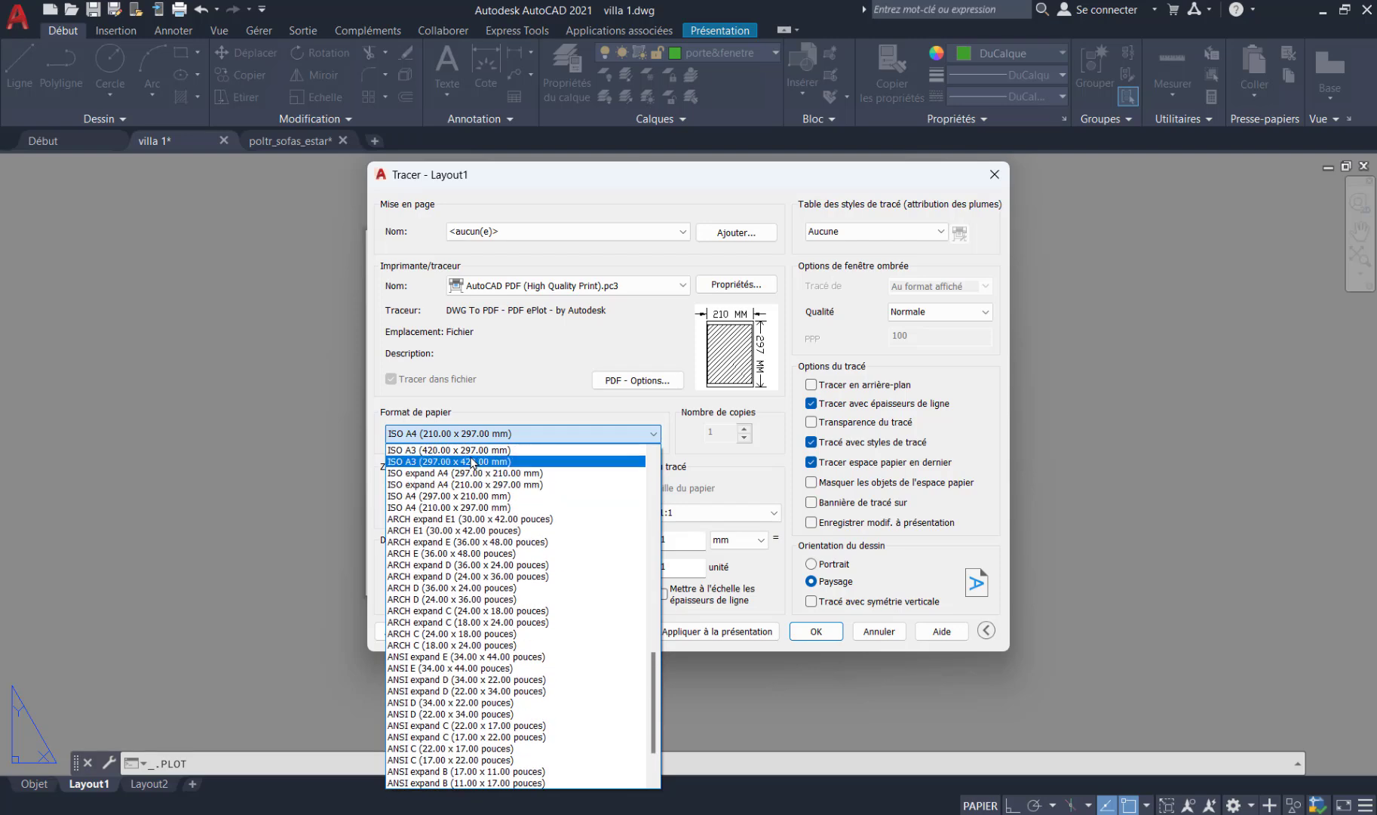
click(467, 449)
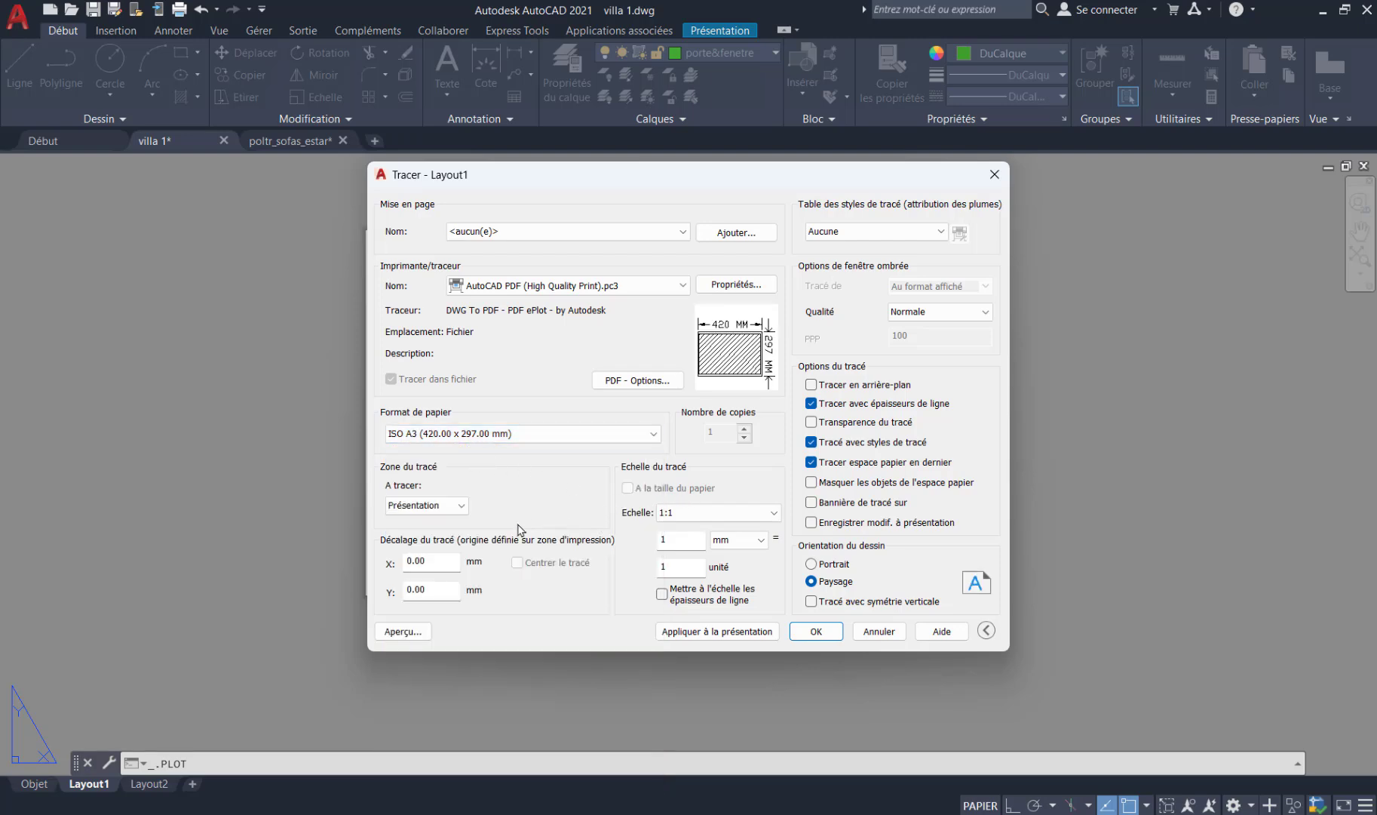
- Plot Layout1 with the current settings and save the PDF to the desktop (Bureau) as 55555
click(817, 633)
click(815, 637)
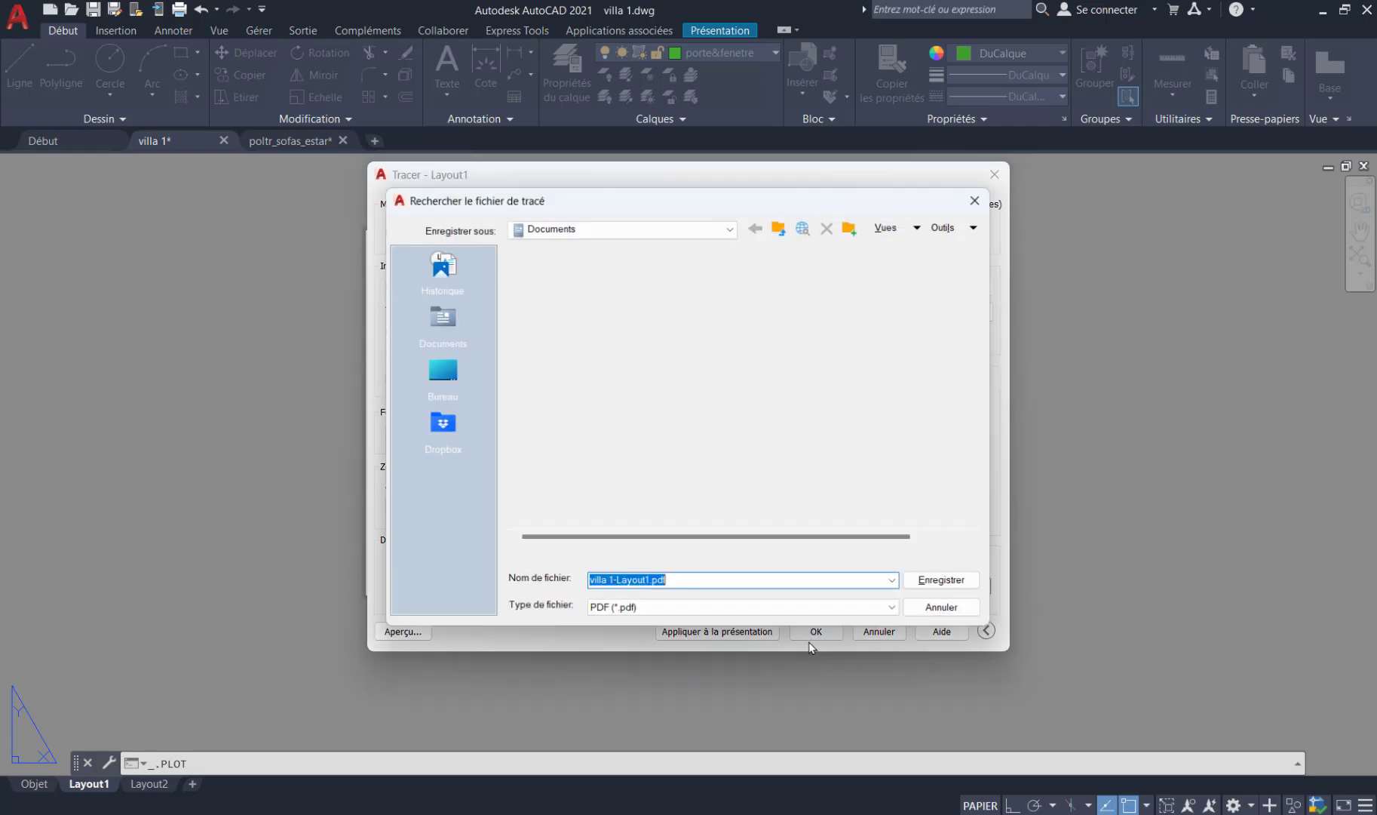
click(443, 378)
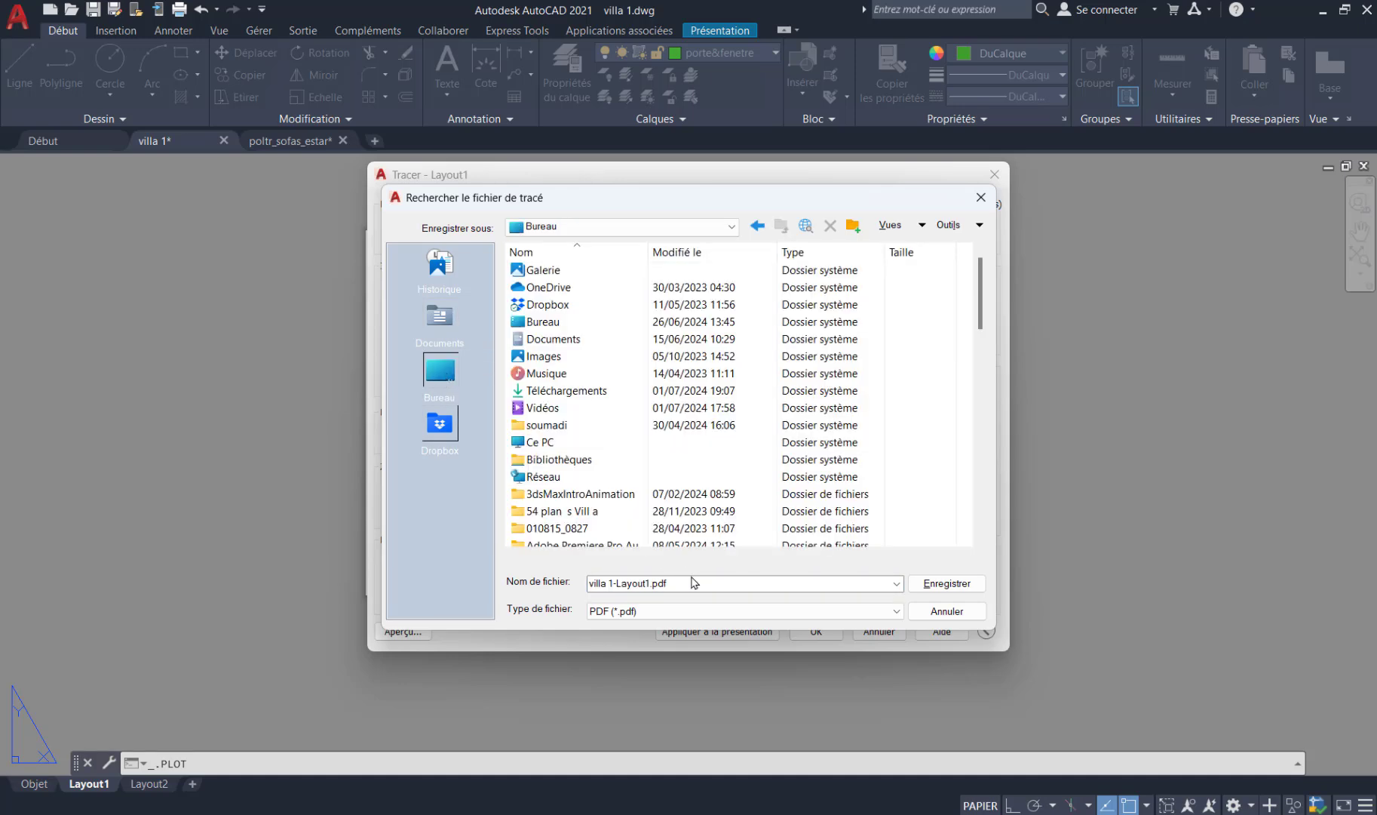
drag(698, 585, 549, 591)
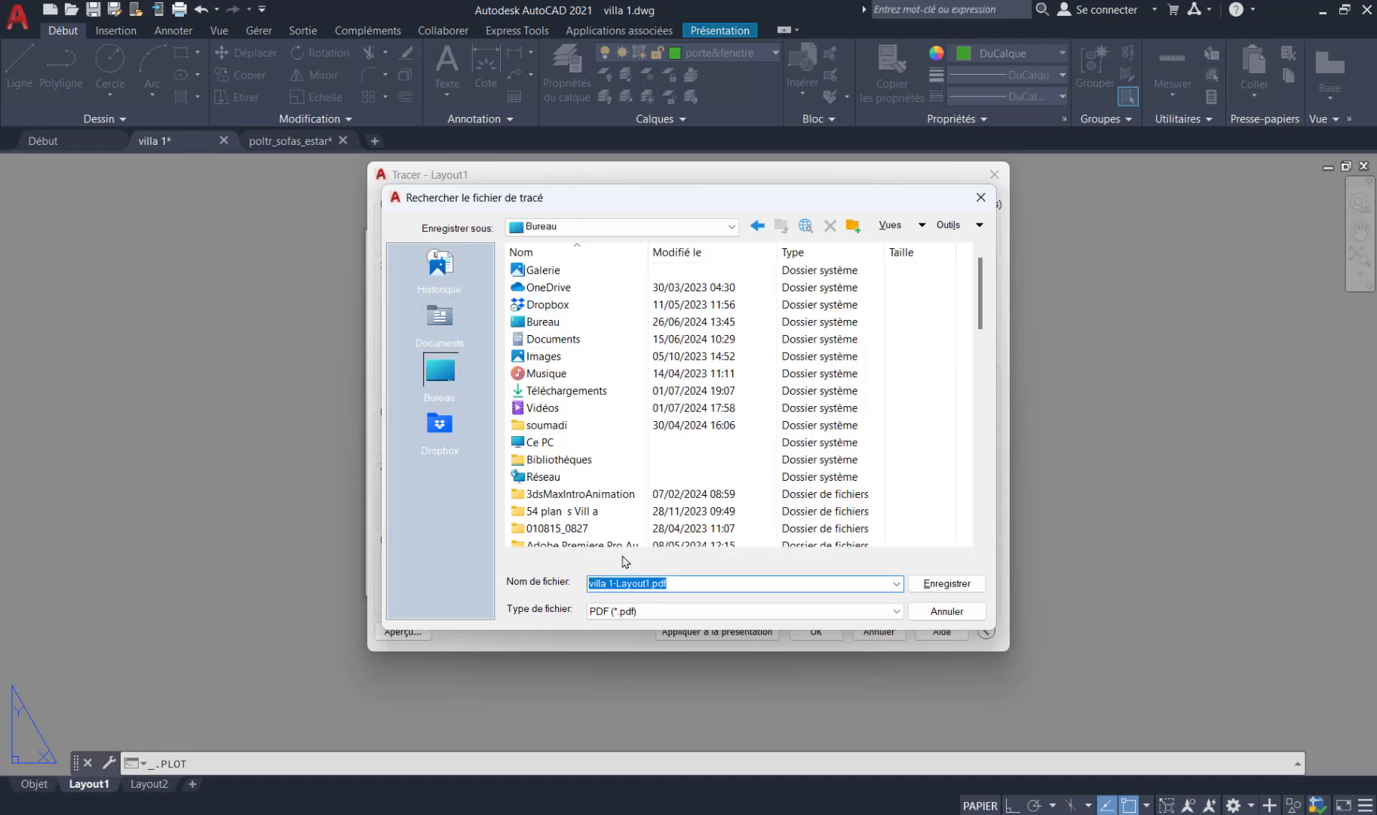
text(55555)
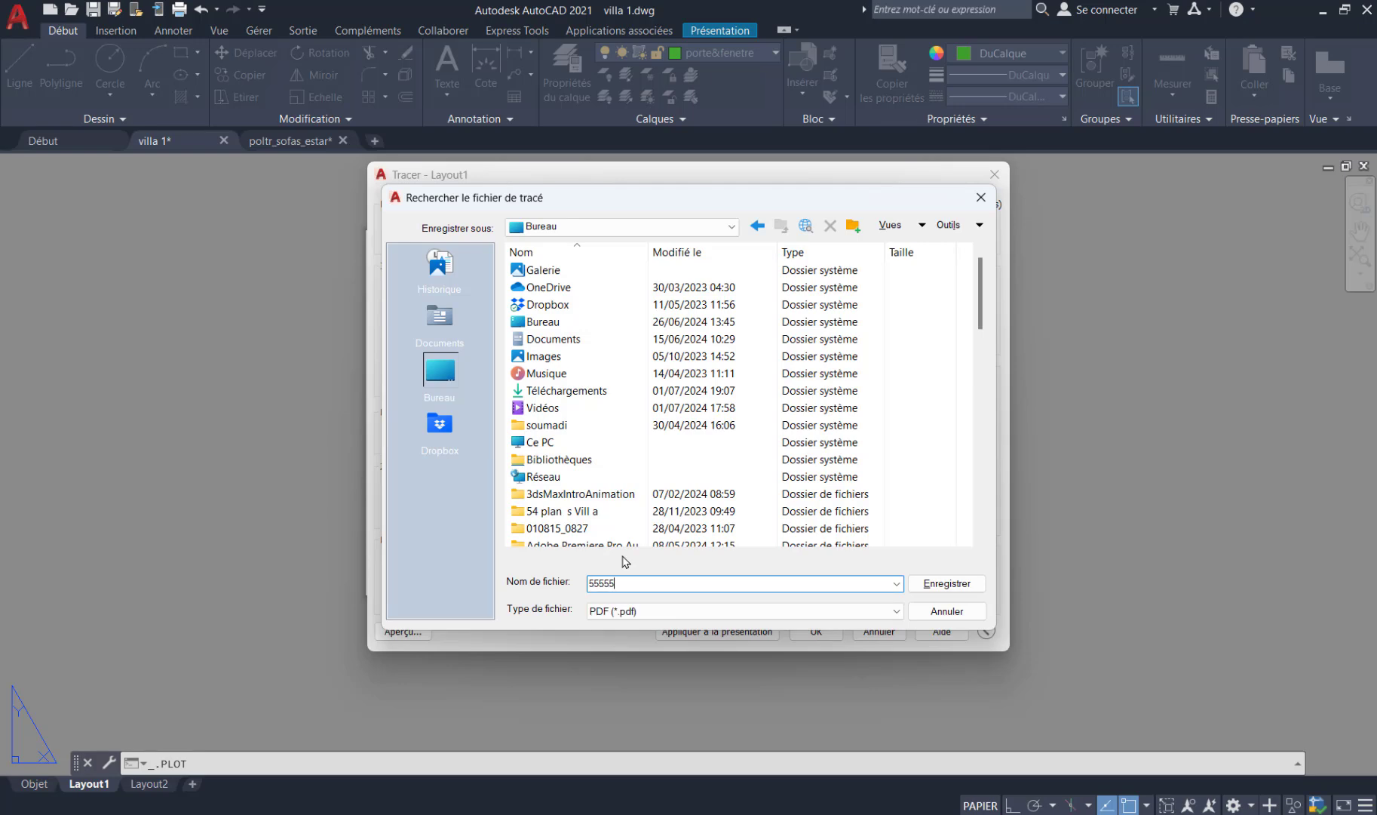
click(942, 585)
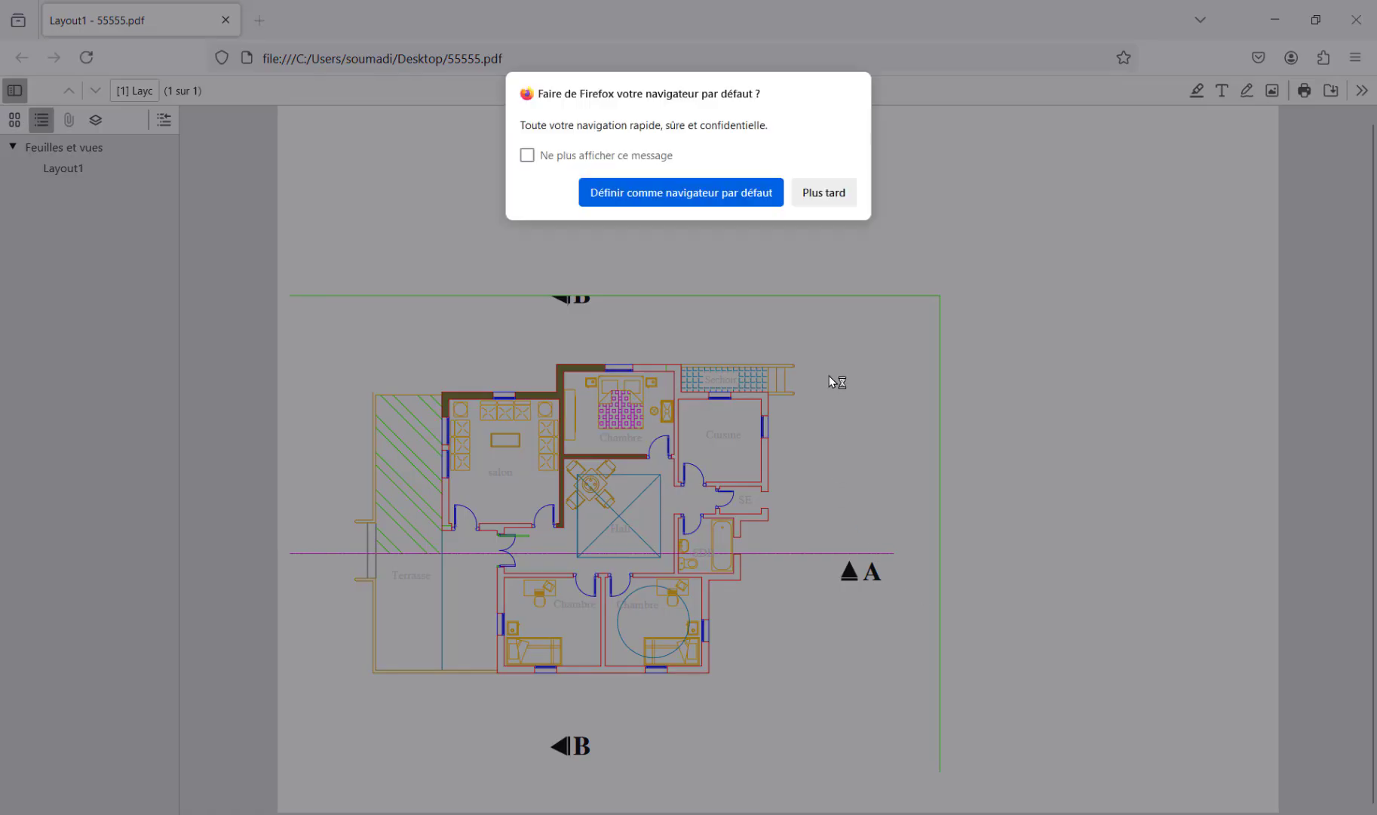
- Dismiss the Firefox default-browser request and look over the plotted floor plan in 55555.pdf
click(821, 197)
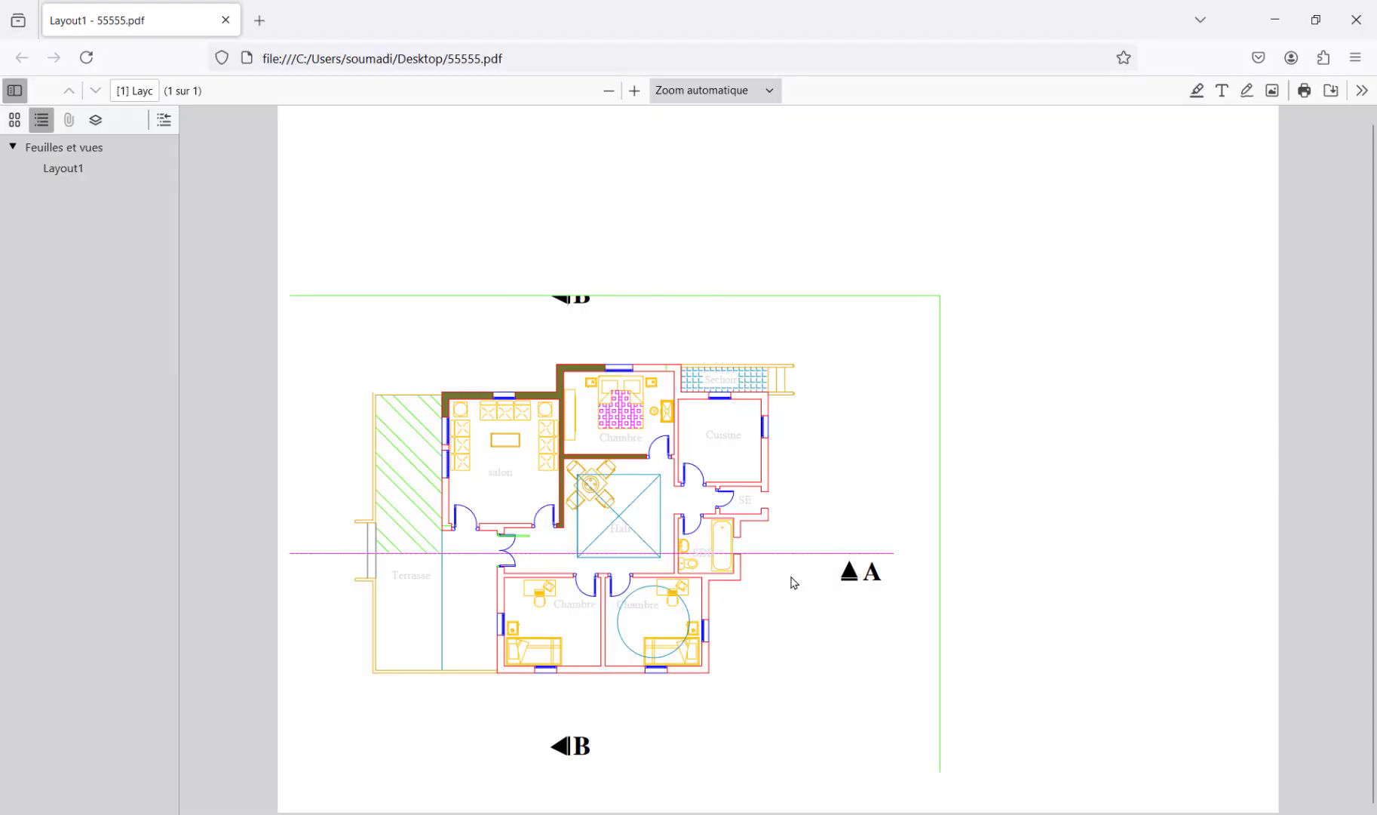
scroll(798, 539, down, 1)
scroll(798, 538, up, 2)
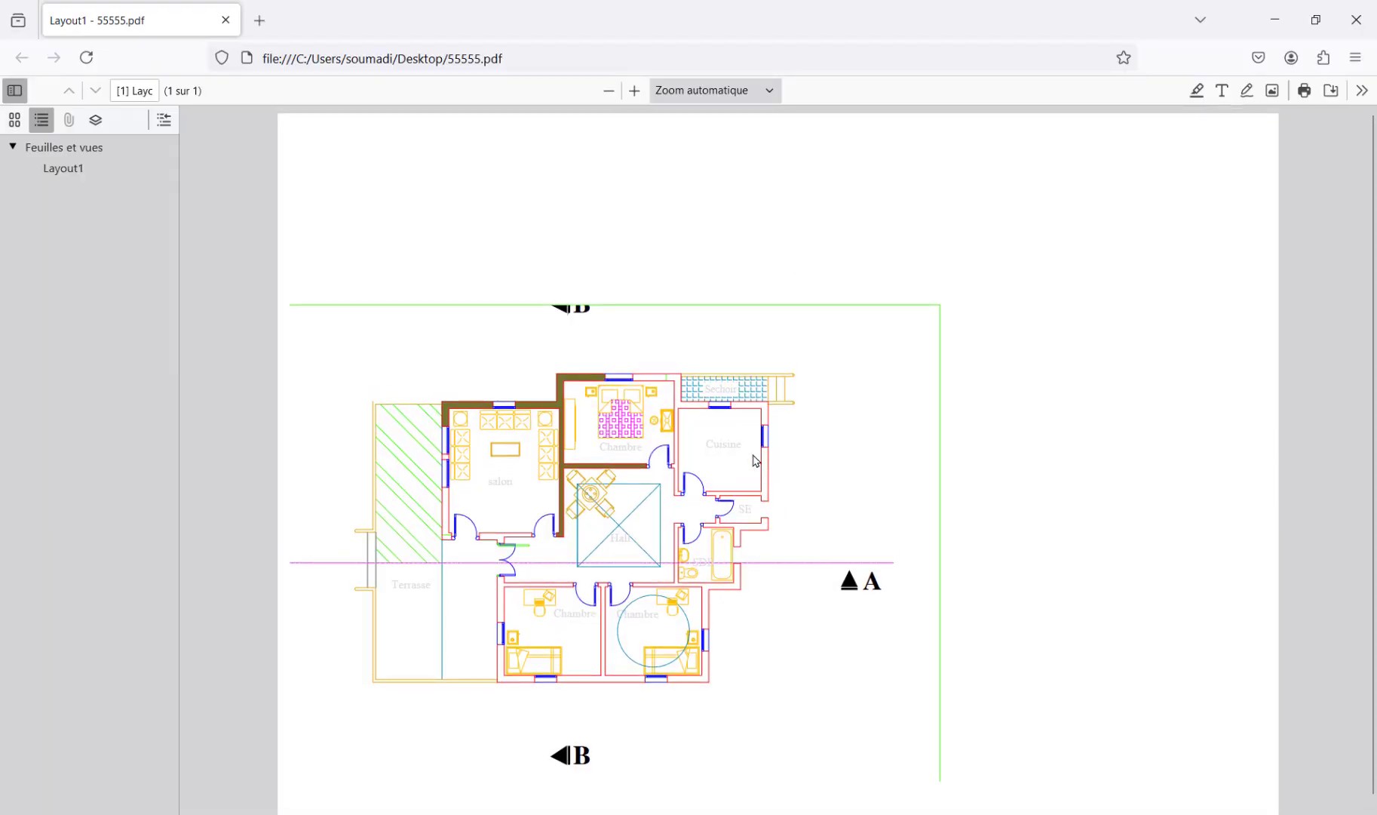